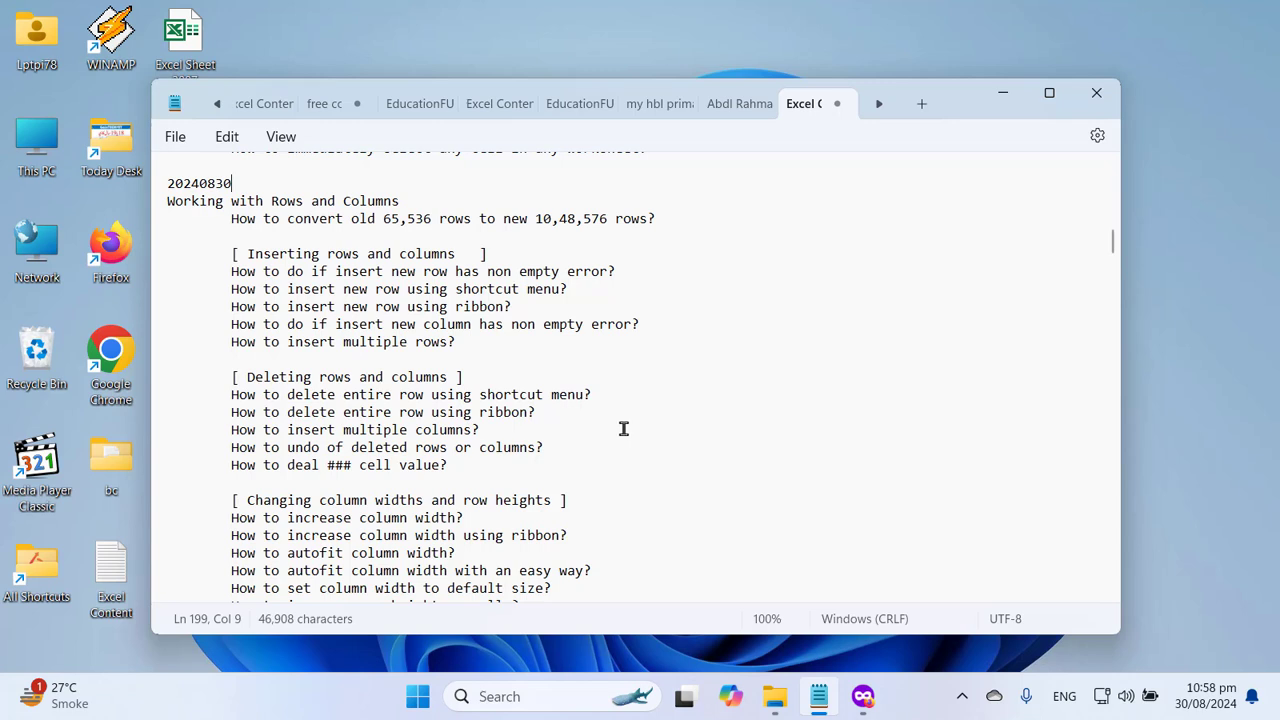
- Delete the trailing character at the end of the "Working with Rows and Columns" heading in the notes
left_click(328, 201)
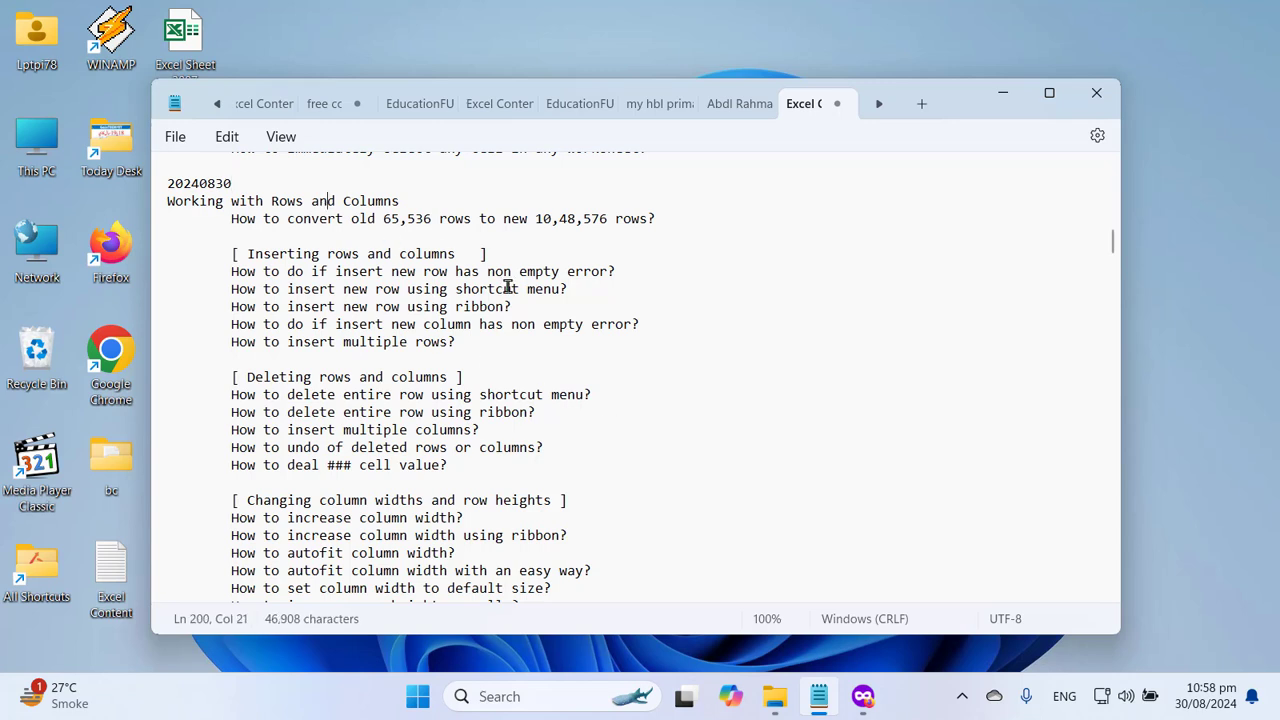
key("Home")
key("End")
key("Home")
key("End")
key("BackSpace")
key("Home")
- Read the notes' heading and the question about converting old 65,536 rows to new 10,48,576 rows, highlighting the question's wording
key("Right")
key("Right")
key("Right")
key("Right")
key("Right")
key("Right")
key("Right")
key("Right")
key("Right")
key("Right")
key("Right")
key("Right")
key("Right")
key("Right")
key("Right")
key("Right")
key("Right")
key("Right")
key("Right")
key("Right")
key("Down")
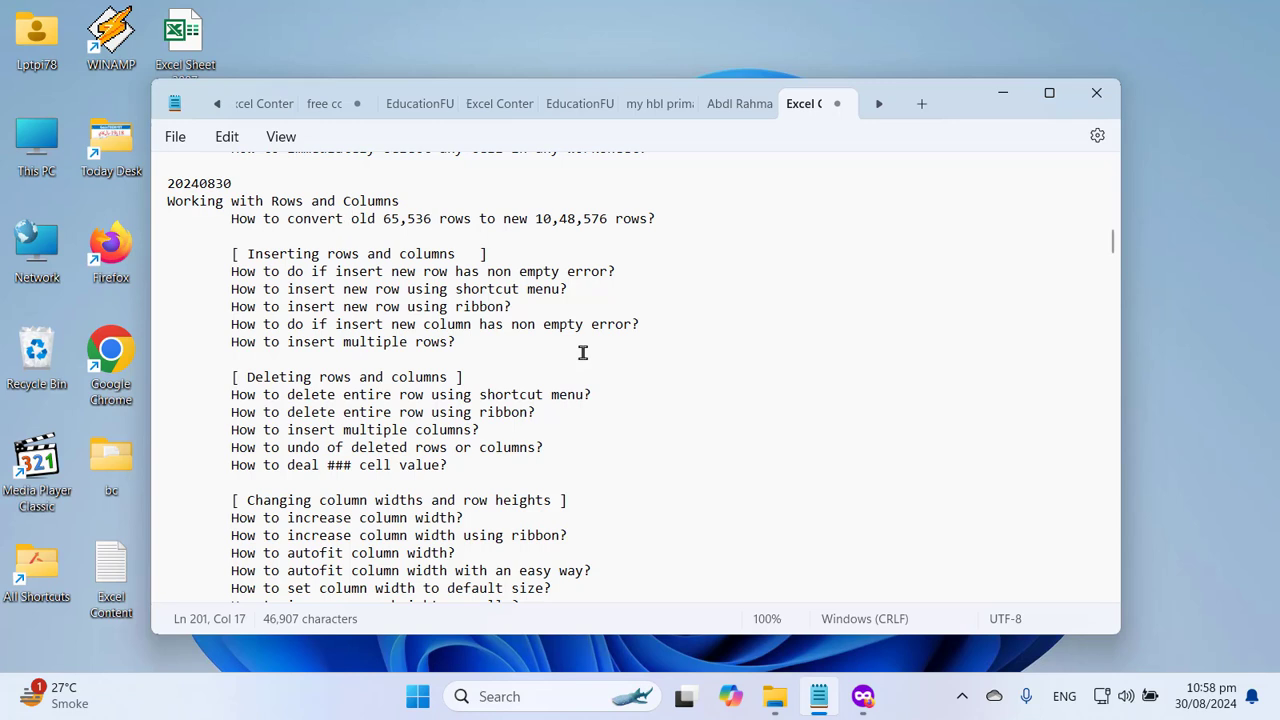
key("Left")
key("Left")
key("Left")
key("Left")
key("Left")
key("Left")
key("Left")
key("Right")
key("Right")
key("Right")
key("Right")
key("Right")
key("Right")
key("Right")
key("Right")
key("Right")
key("Right")
key("Right")
key("Right")
key("Right")
key("Right")
key("Right")
key("Right")
key("Right")
key("Right")
key("Right")
key("Right")
key("Right")
key("Right")
key("Right")
key("Right")
key("Right")
key("Right")
key("Right")
key("Right")
key("Right")
key("Right")
key("Right")
key("Right")
key("Right")
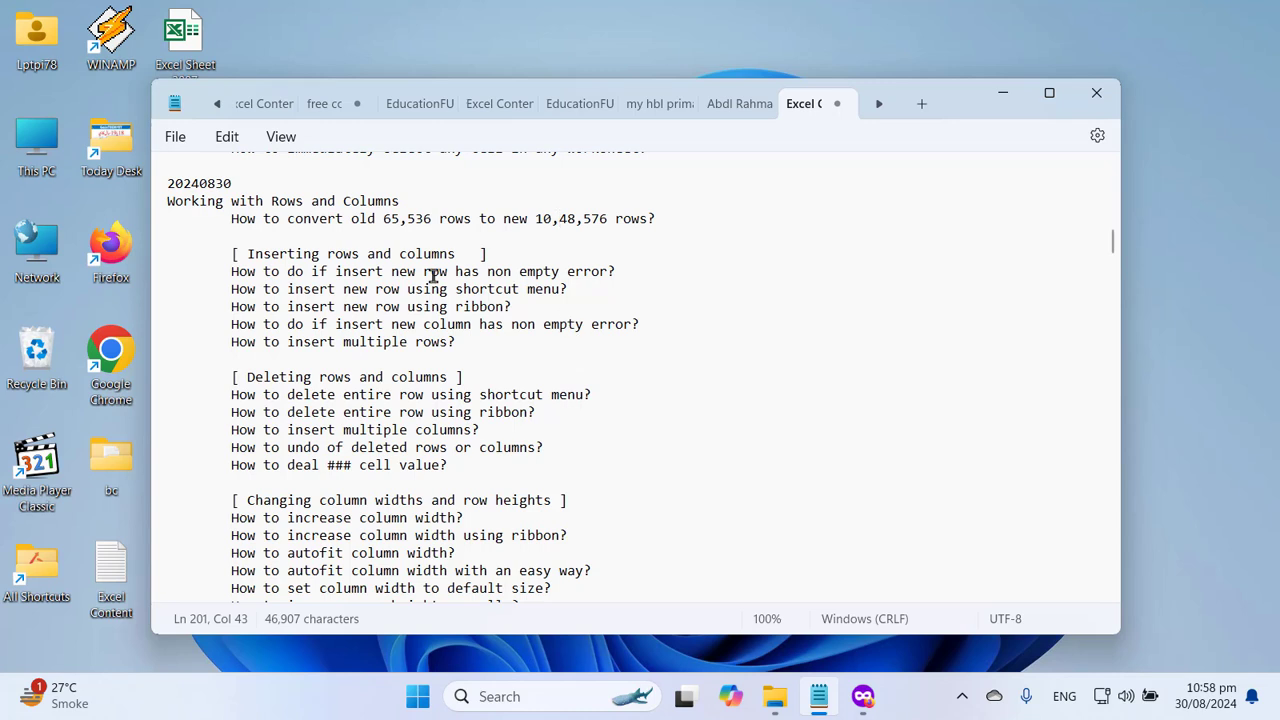
double_click(245, 216)
left_click_drag(245, 216, 528, 220)
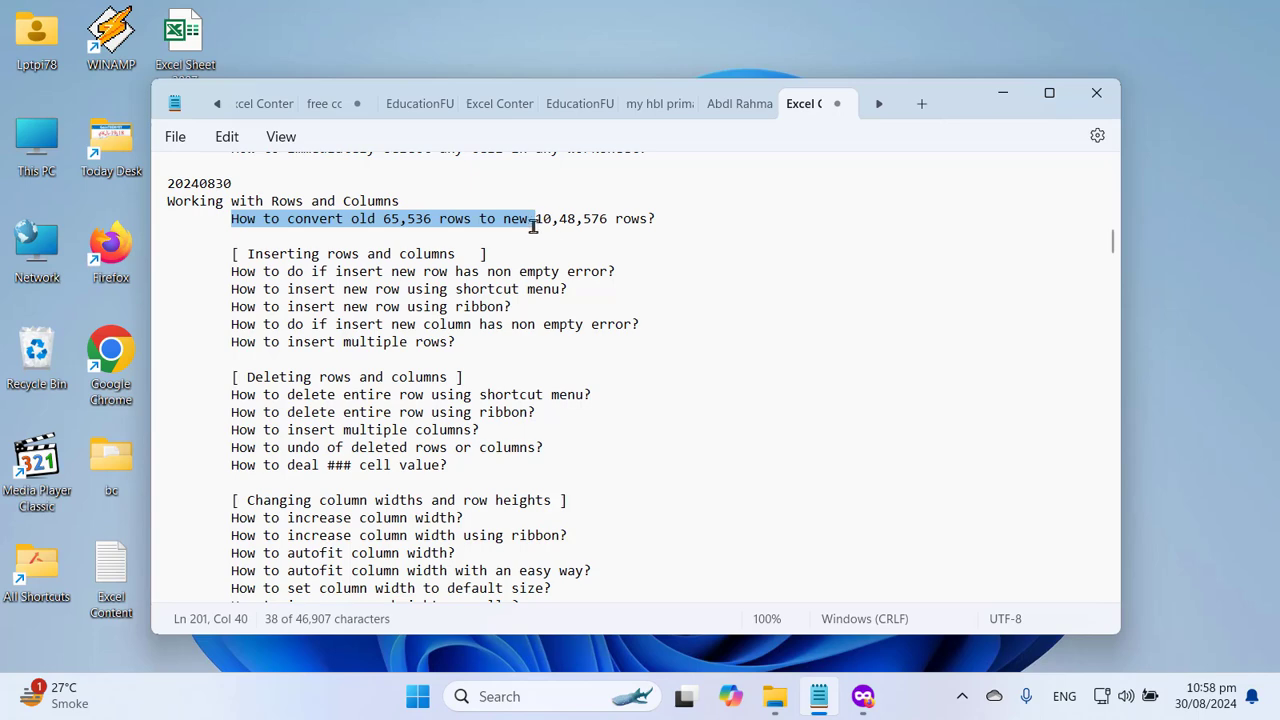
double_click(540, 219)
left_click_drag(562, 224, 642, 220)
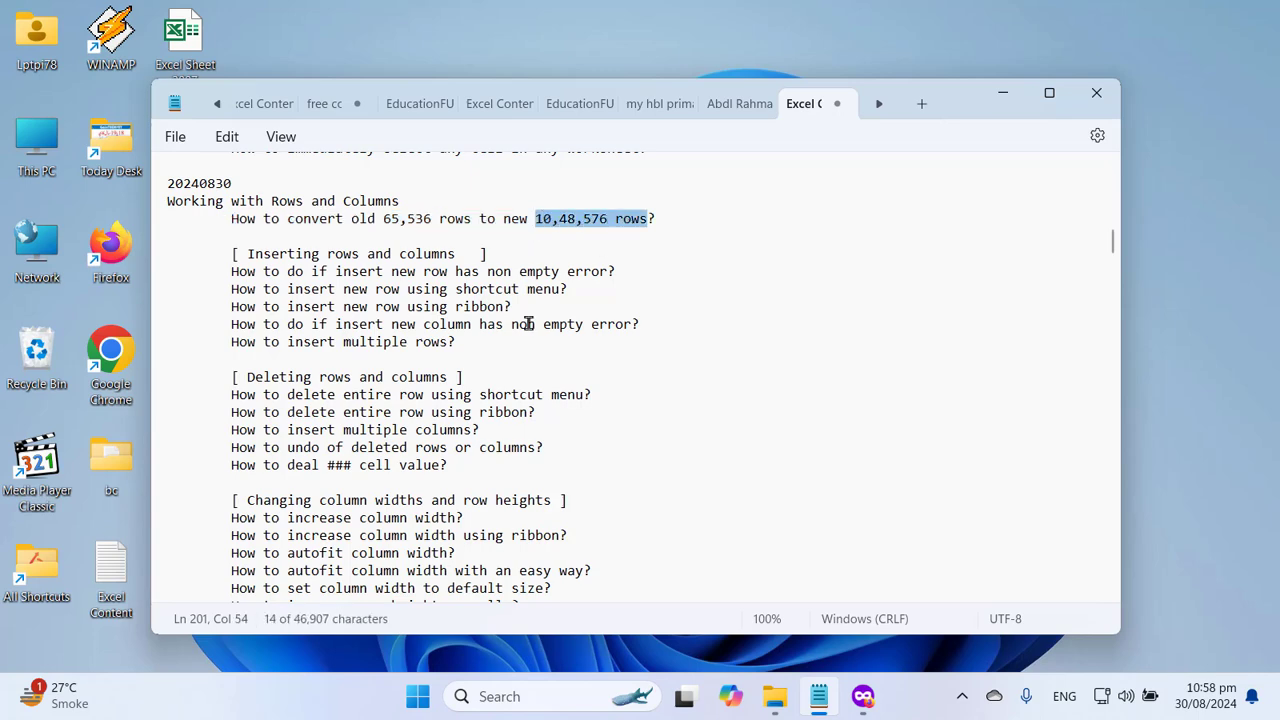
- Open the Excel Sheet 2007 workbook from the desktop in Excel and check the last row and last column of Sheet1
left_click(820, 697)
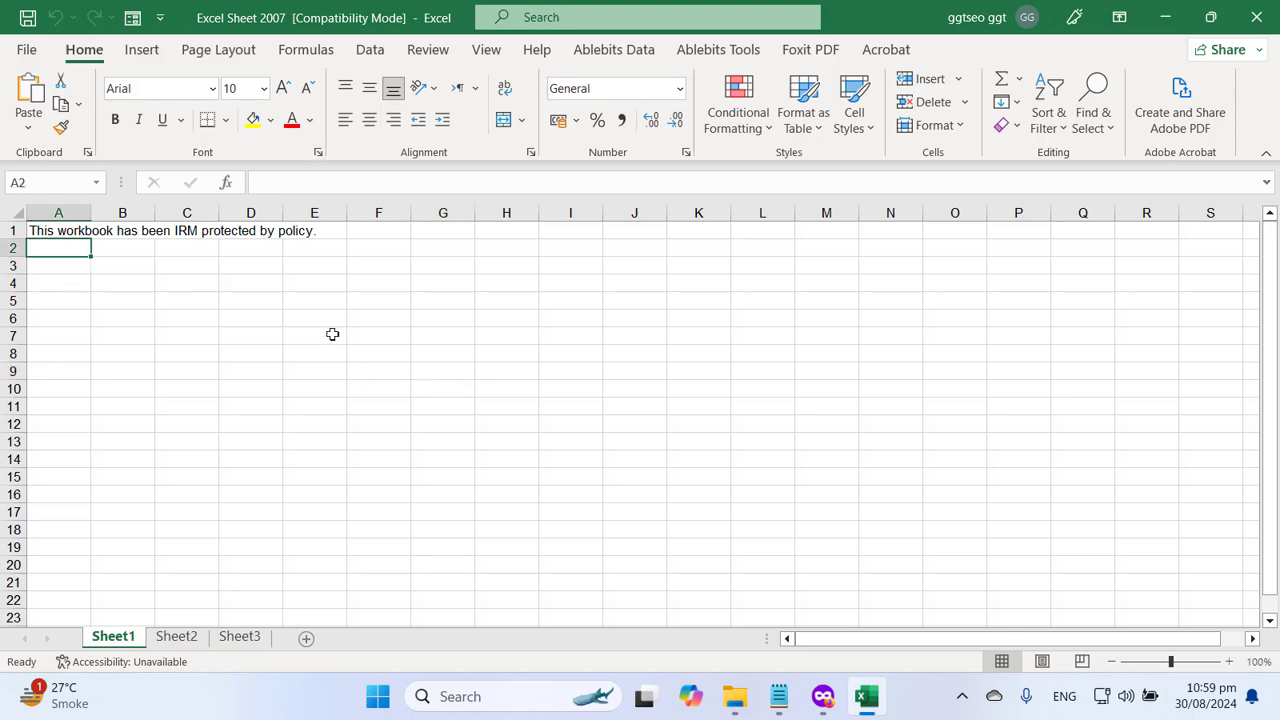
key("ctrl+Down")
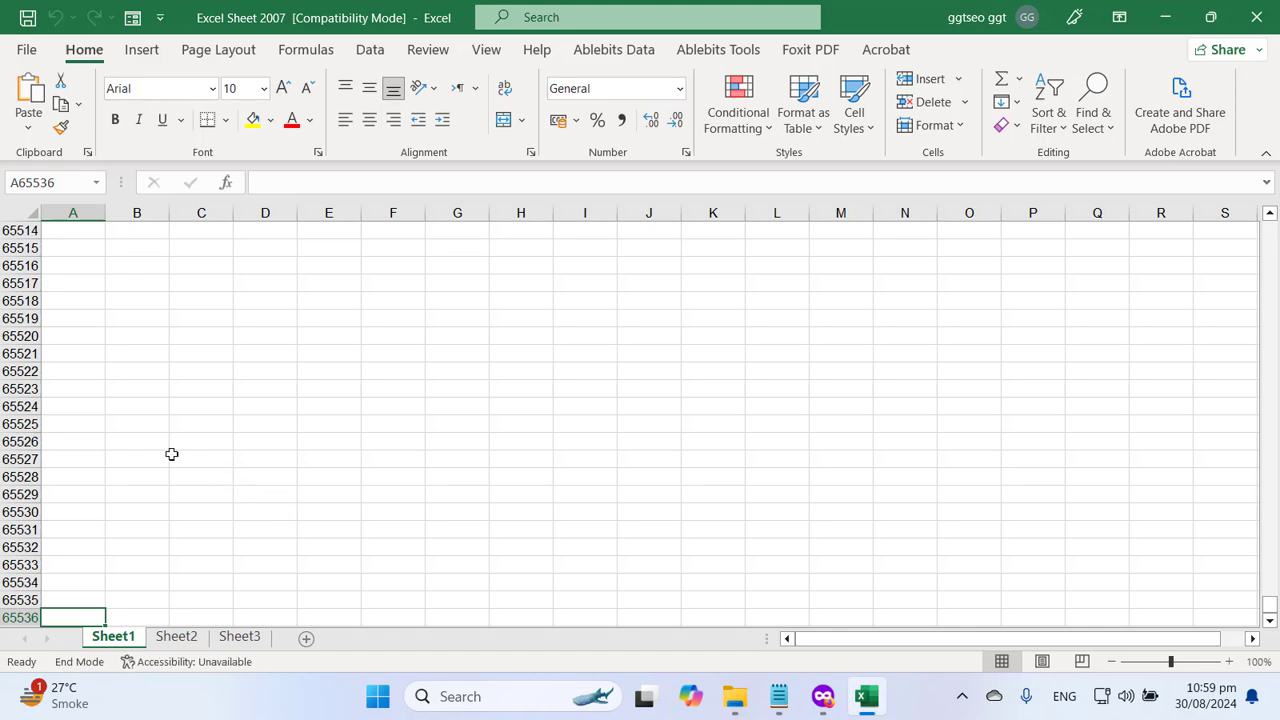
key("ctrl+Home")
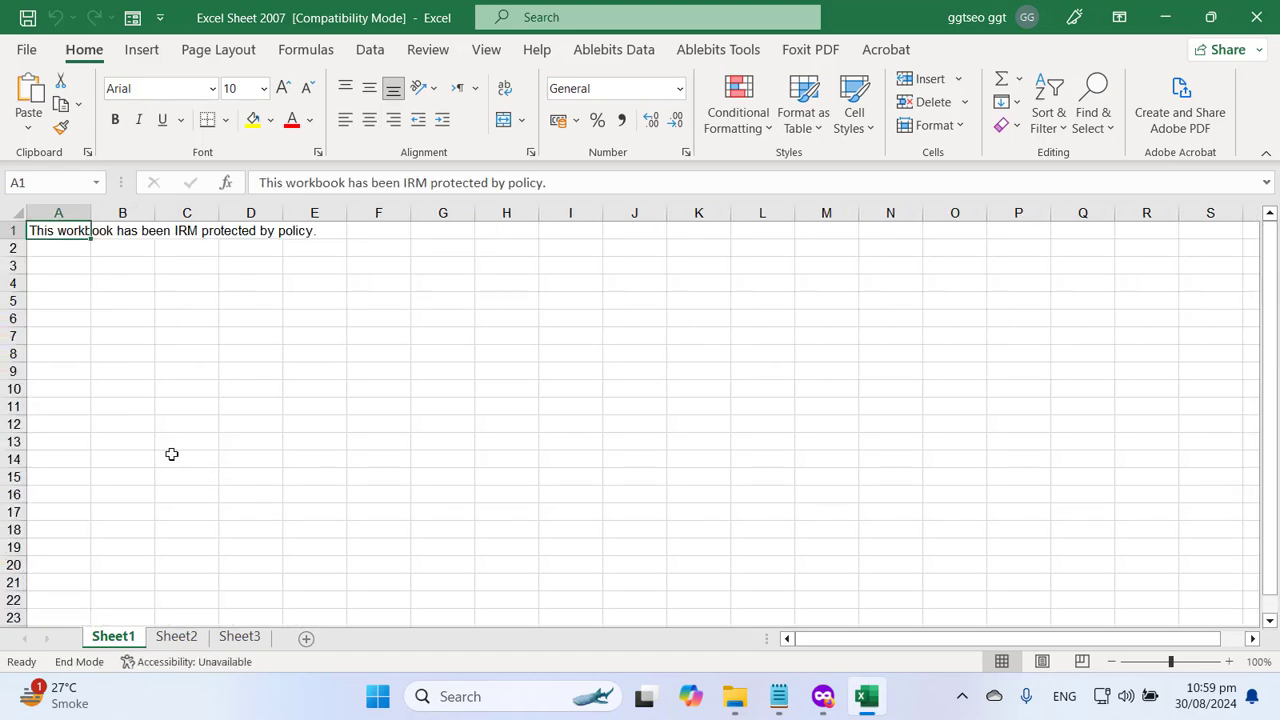
key("ctrl+Right")
key("Left")
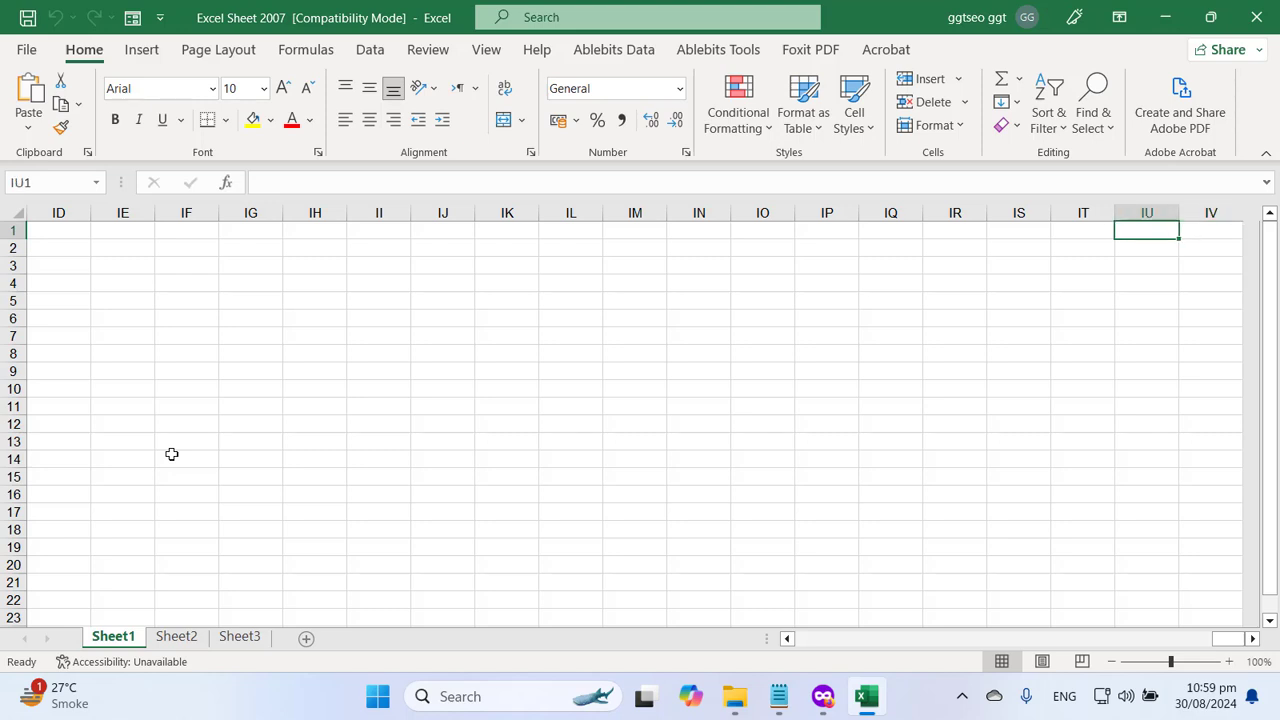
key("ctrl+Left")
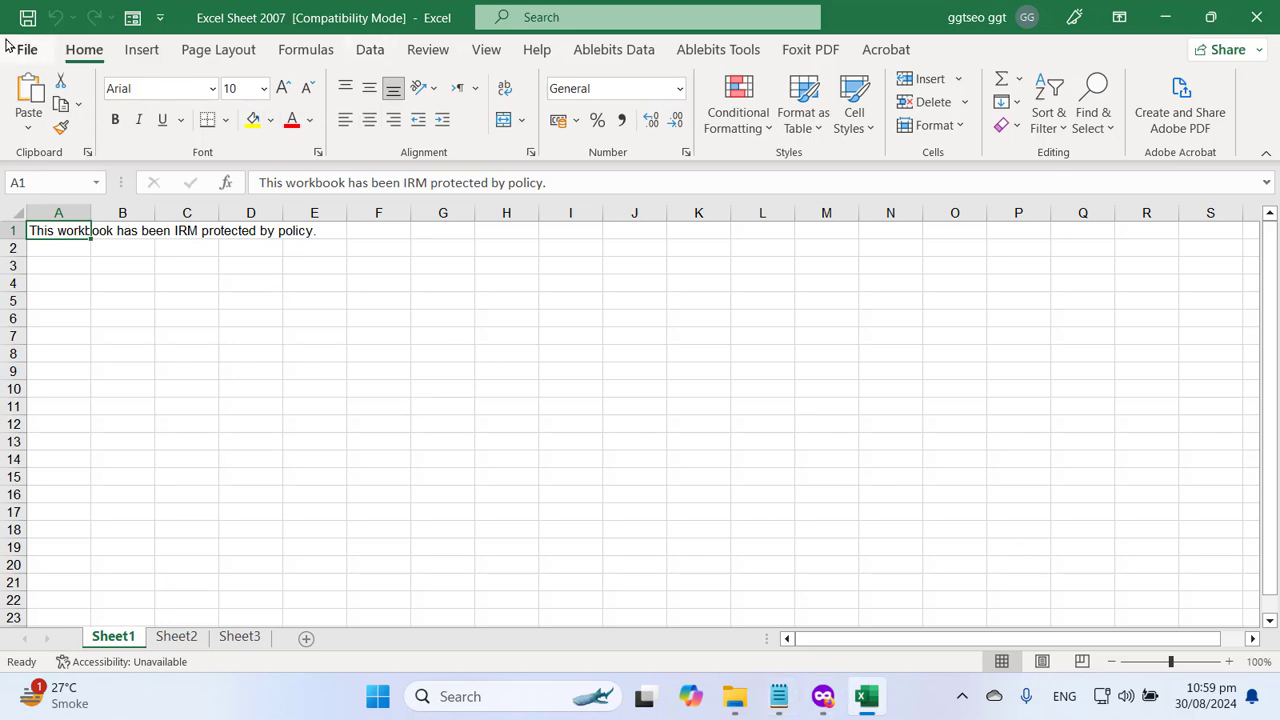
- Save a copy of the workbook on the Desktop as Excel Sheet 2016 in the Excel Workbook format
left_click(22, 48)
left_click(80, 362)
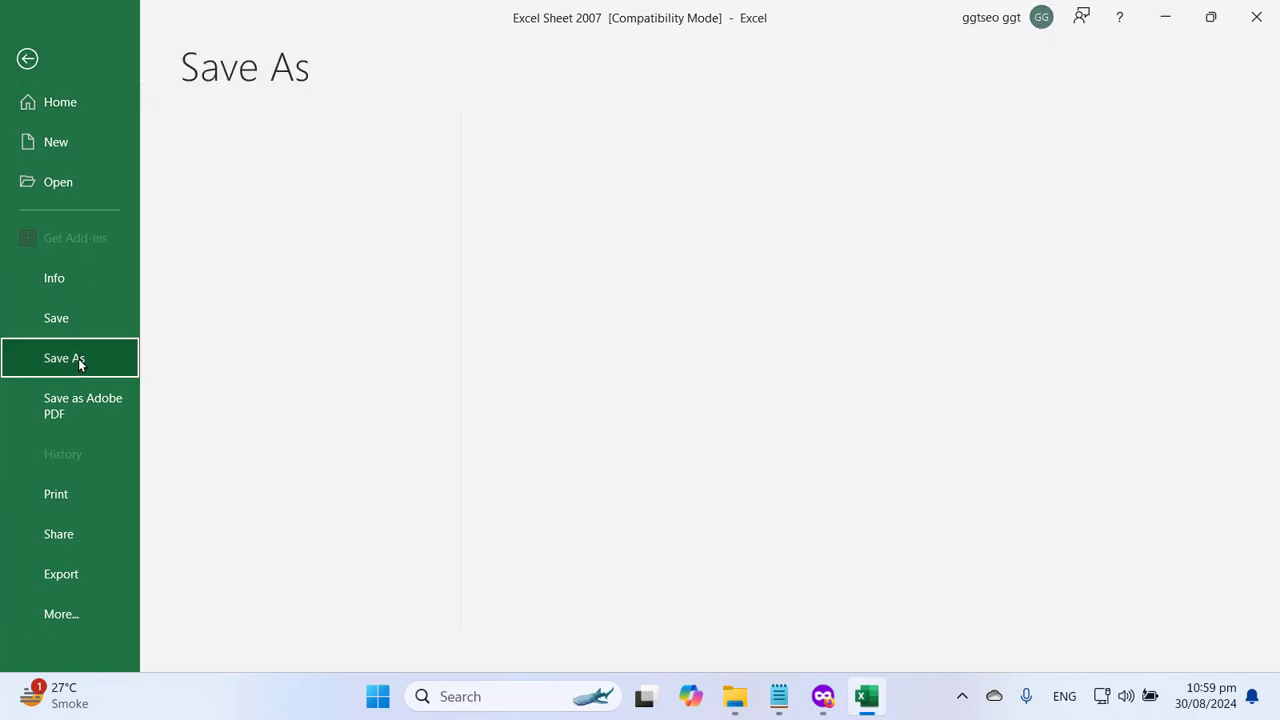
left_click(253, 370)
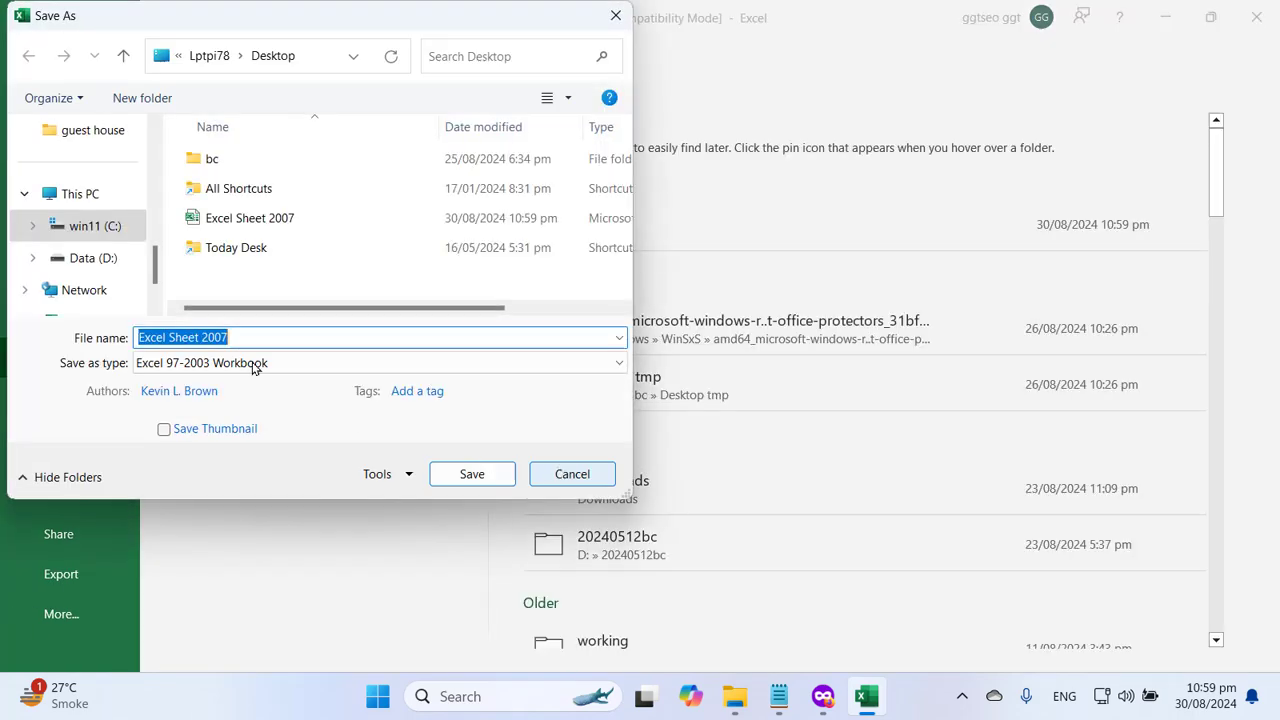
left_click(271, 221)
left_click(266, 342)
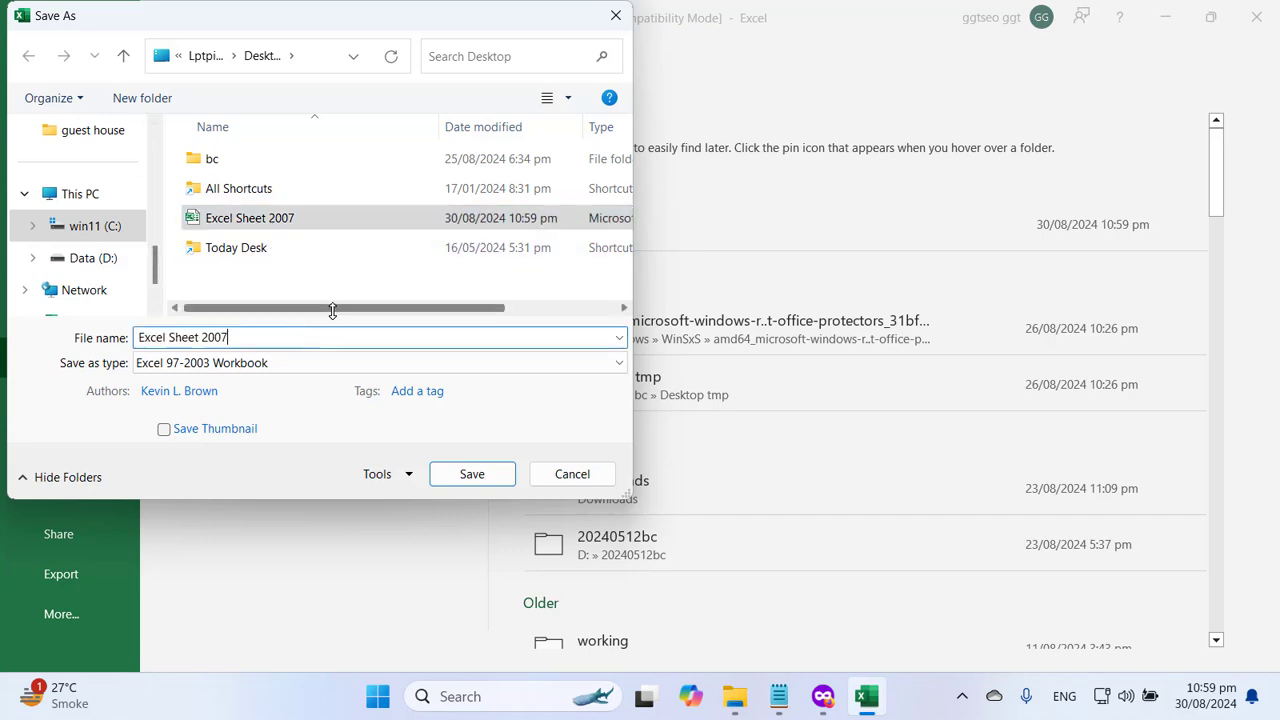
key("BackSpace")
key("BackSpace")
type("16")
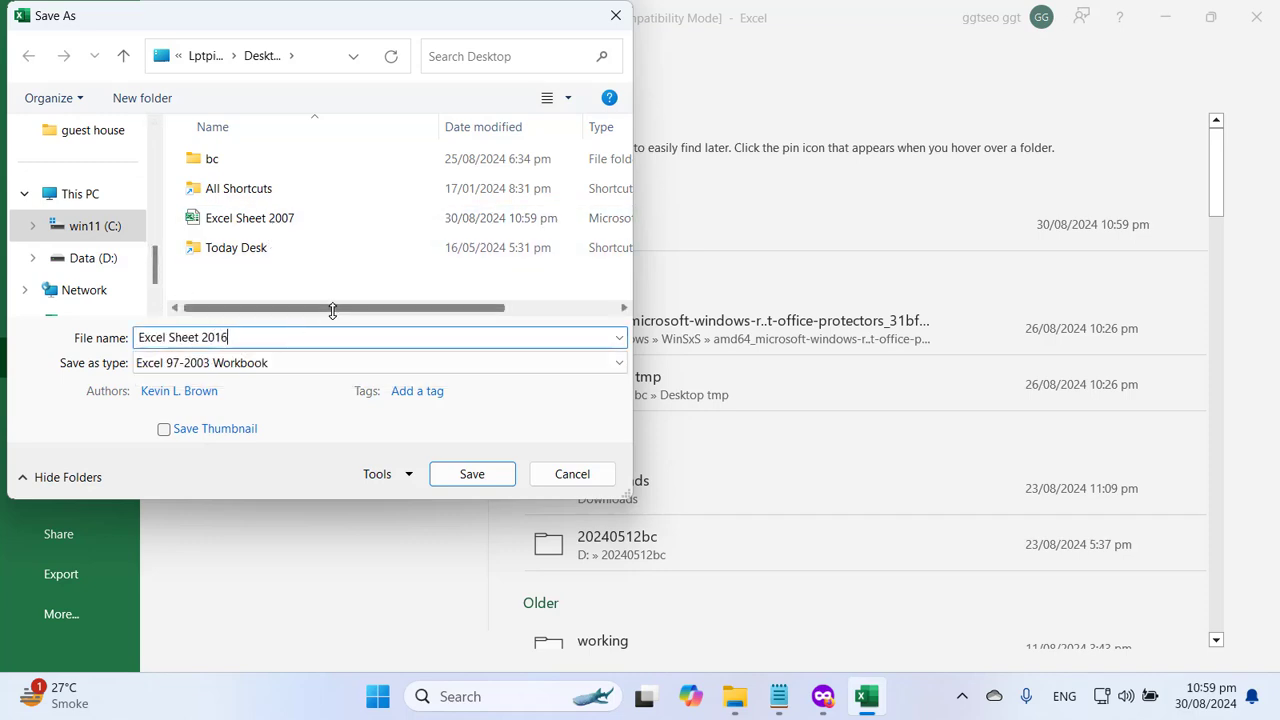
left_click(327, 372)
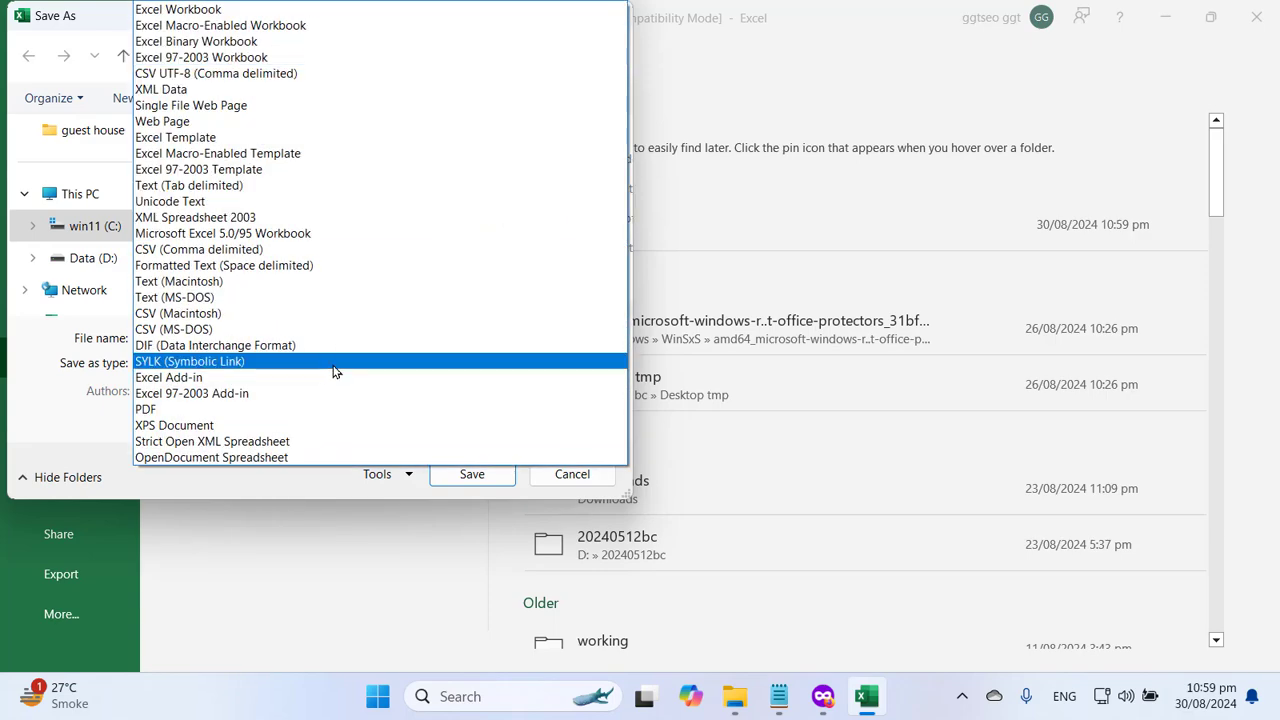
left_click(240, 9)
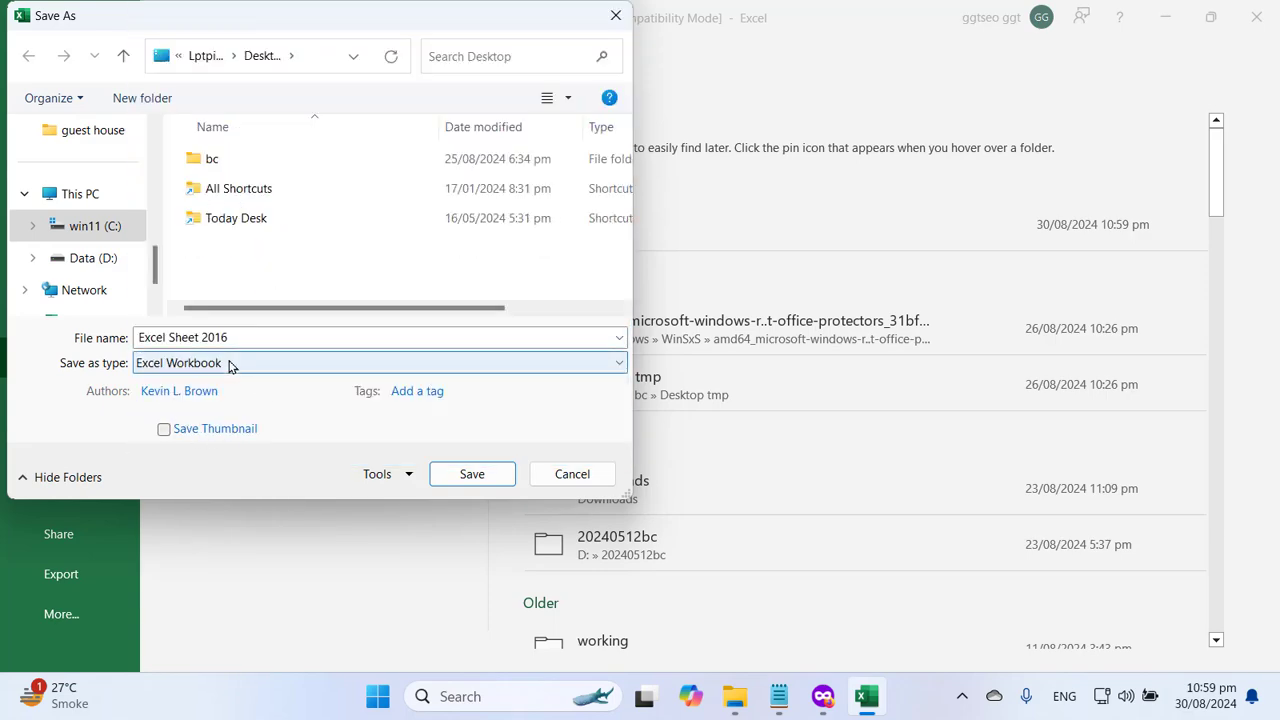
left_click(480, 478)
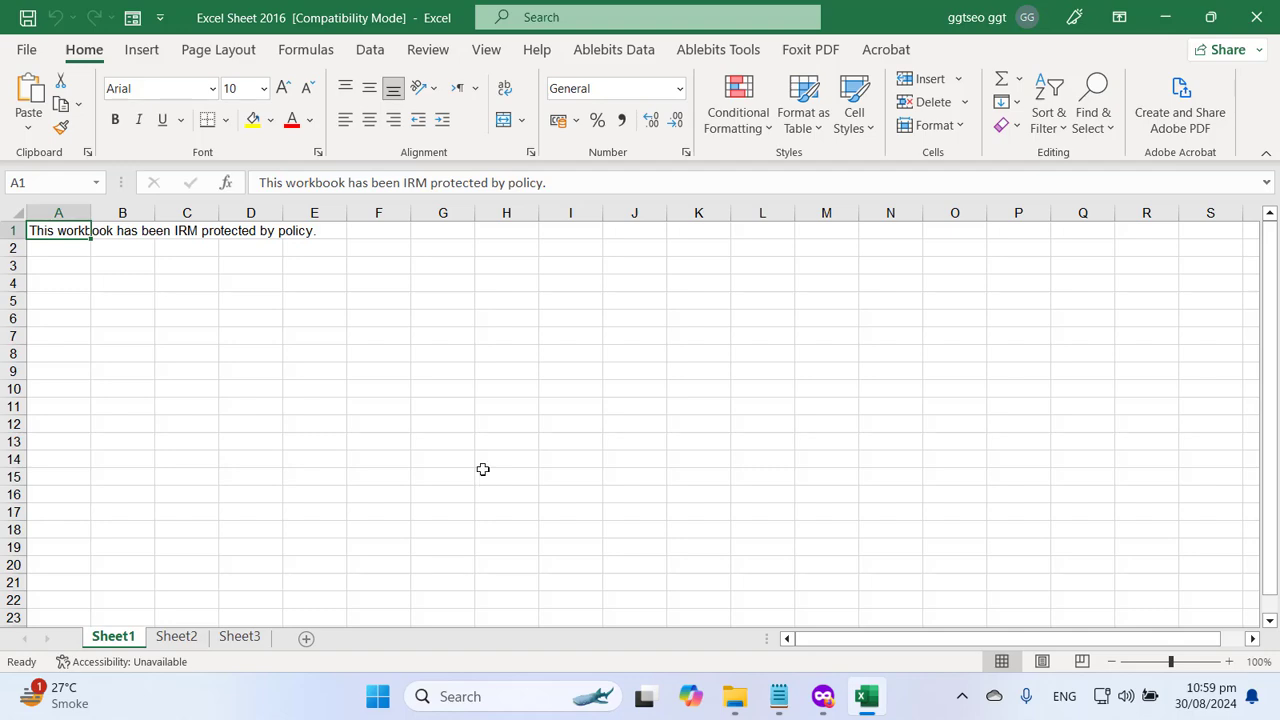
- Close the workbook still in compatibility mode and reopen Excel Sheet 2016 from the desktop
key("alt+F4")
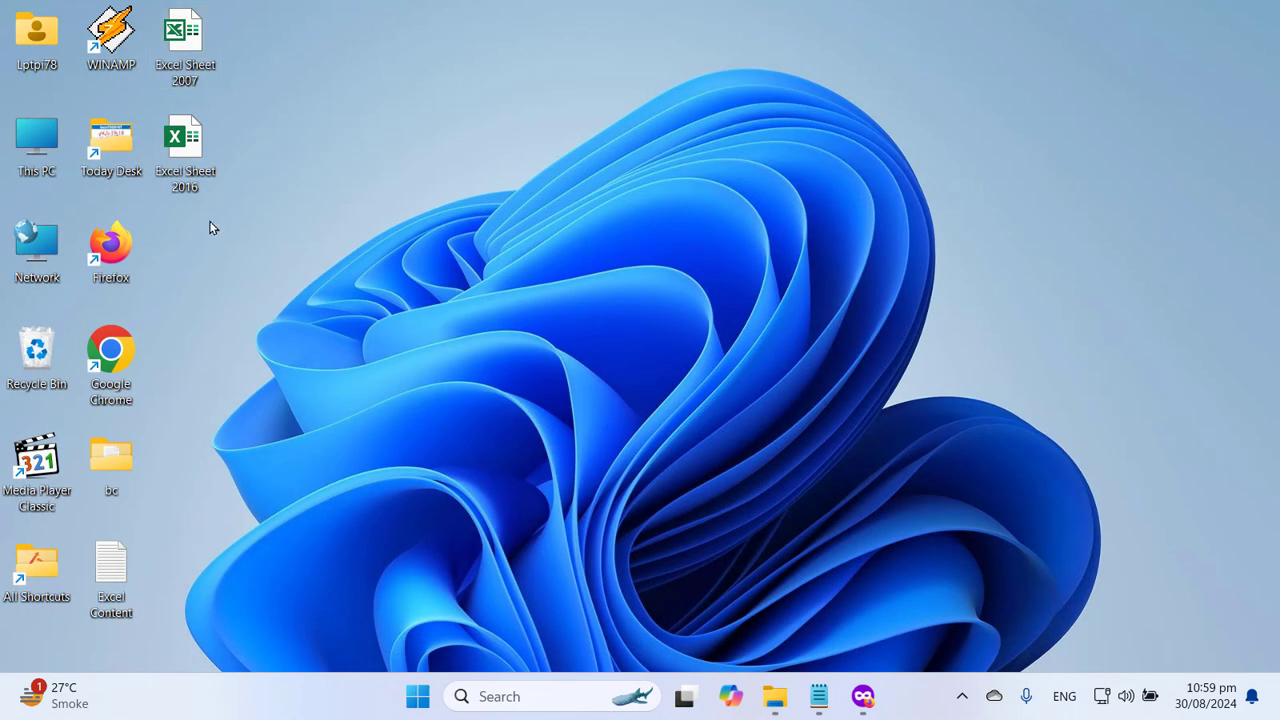
double_click(197, 150)
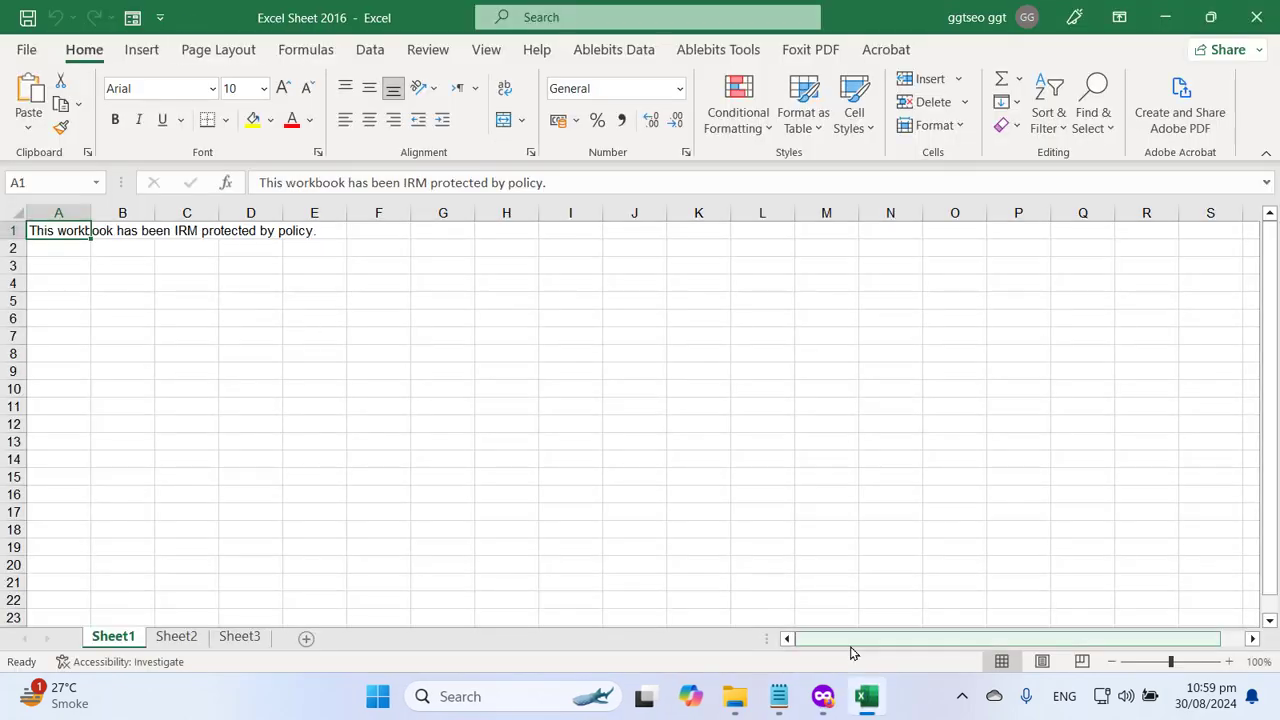
key("alt+F4")
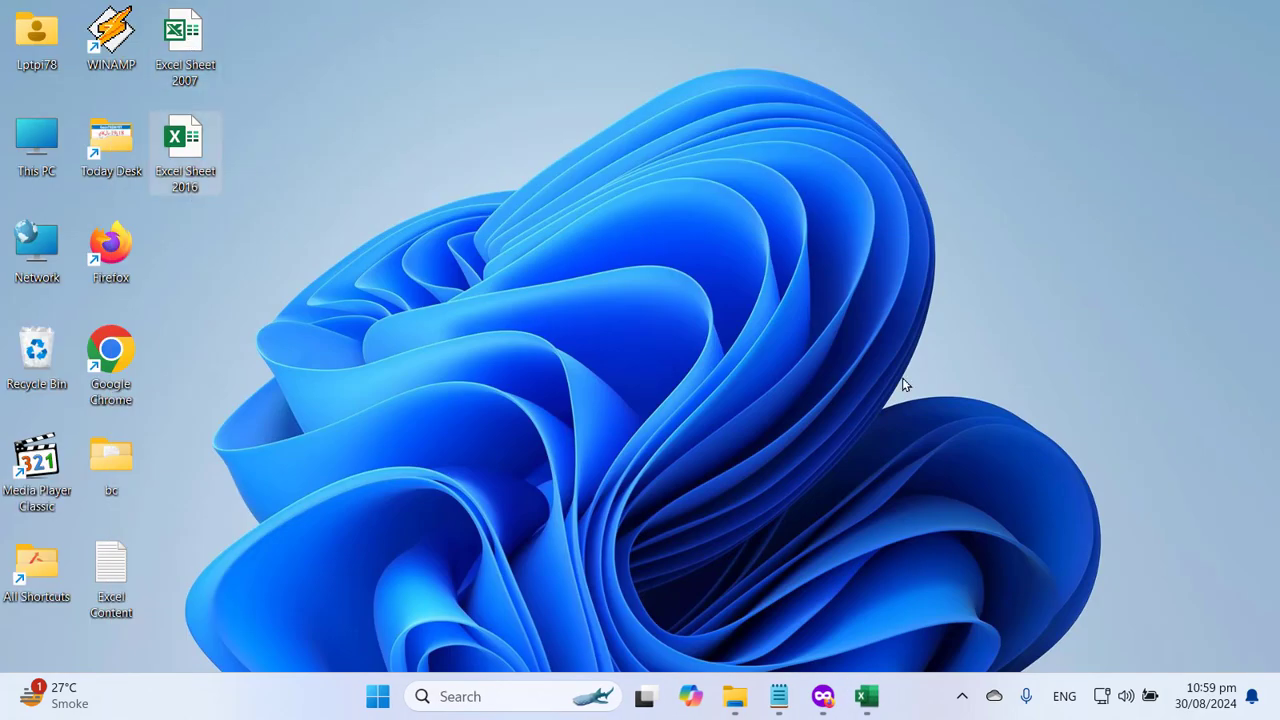
left_click(868, 700)
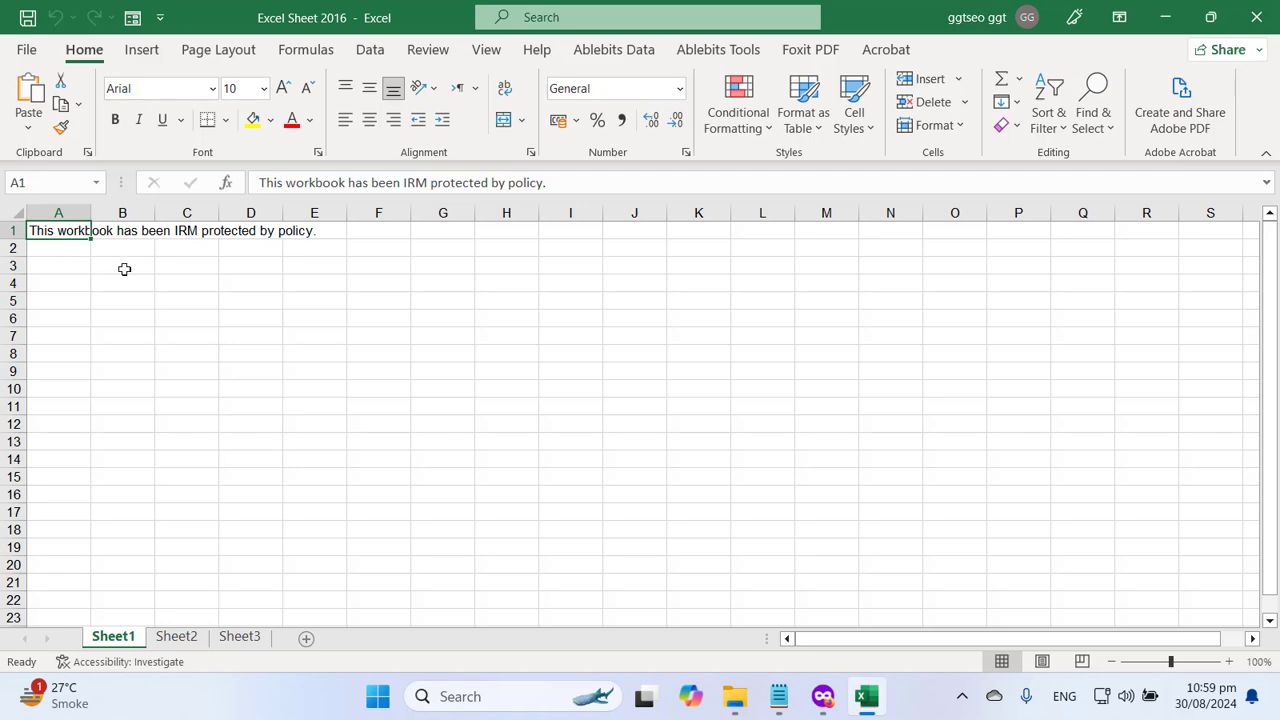
- Check the last row and last column of Sheet1 in the converted workbook, and return to cell A1
key("End")
key("Down")
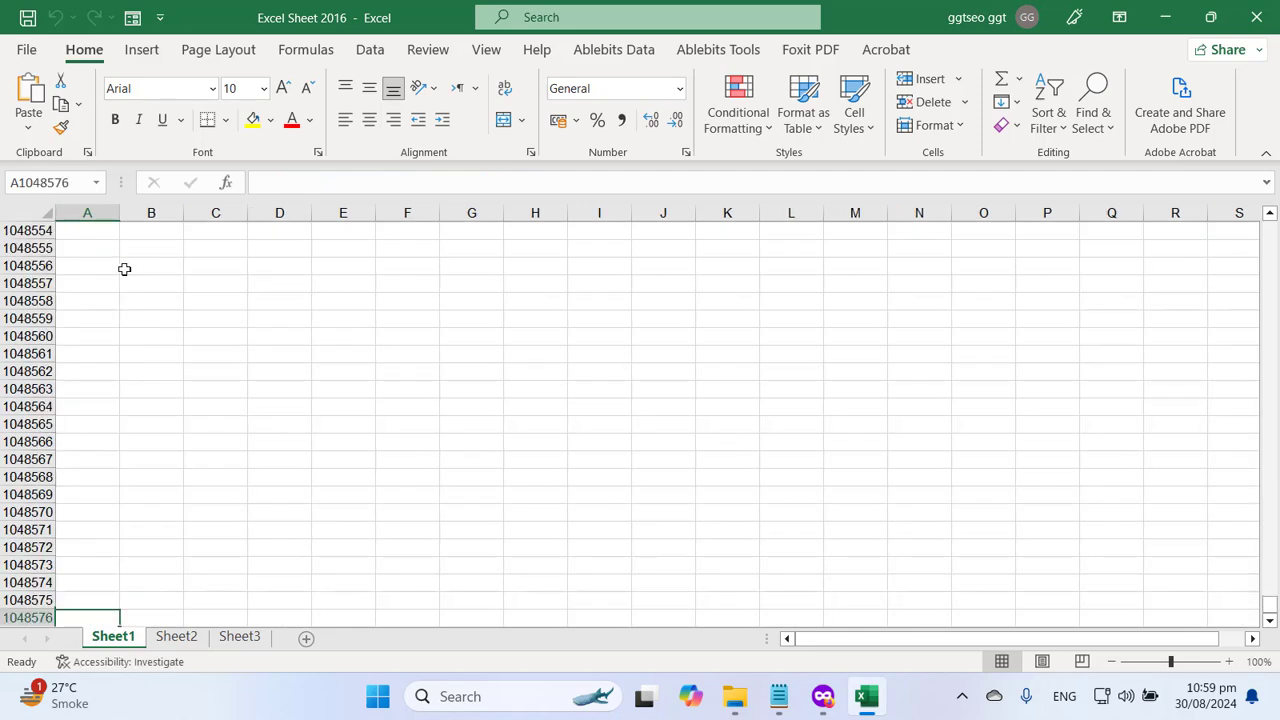
key("End")
key("Up")
key("End")
key("Right")
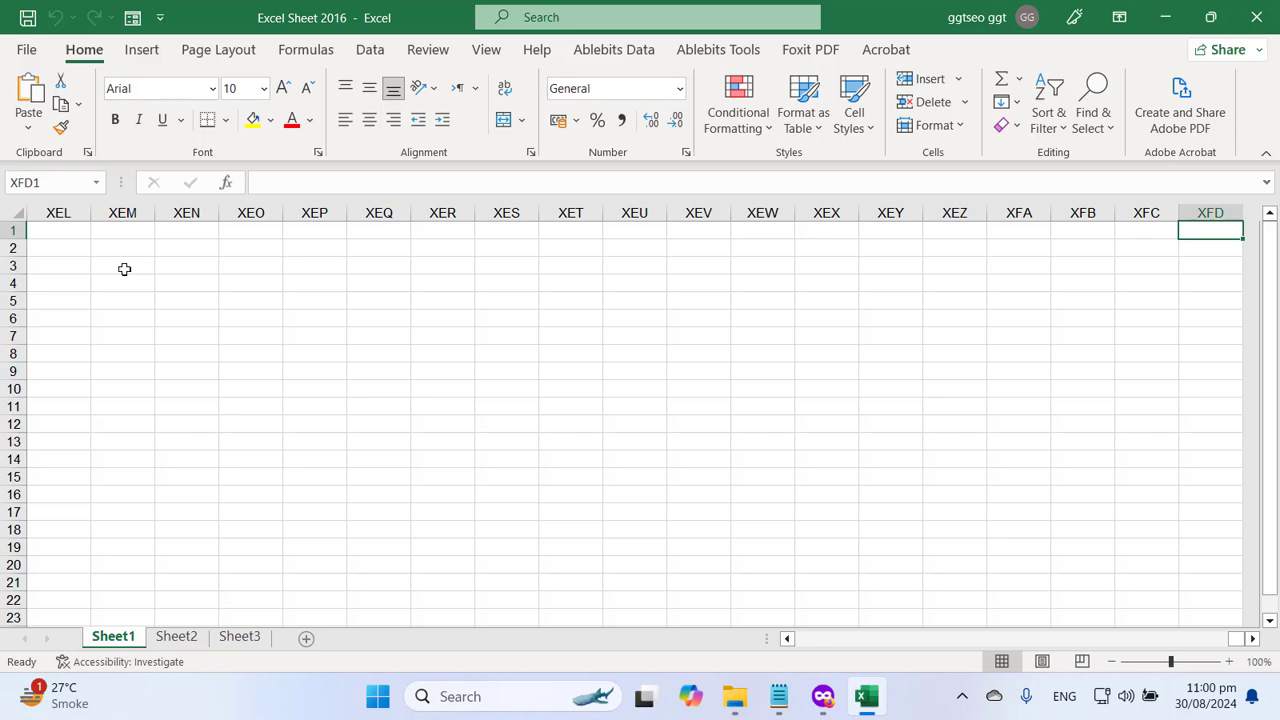
key("End")
key("Left")
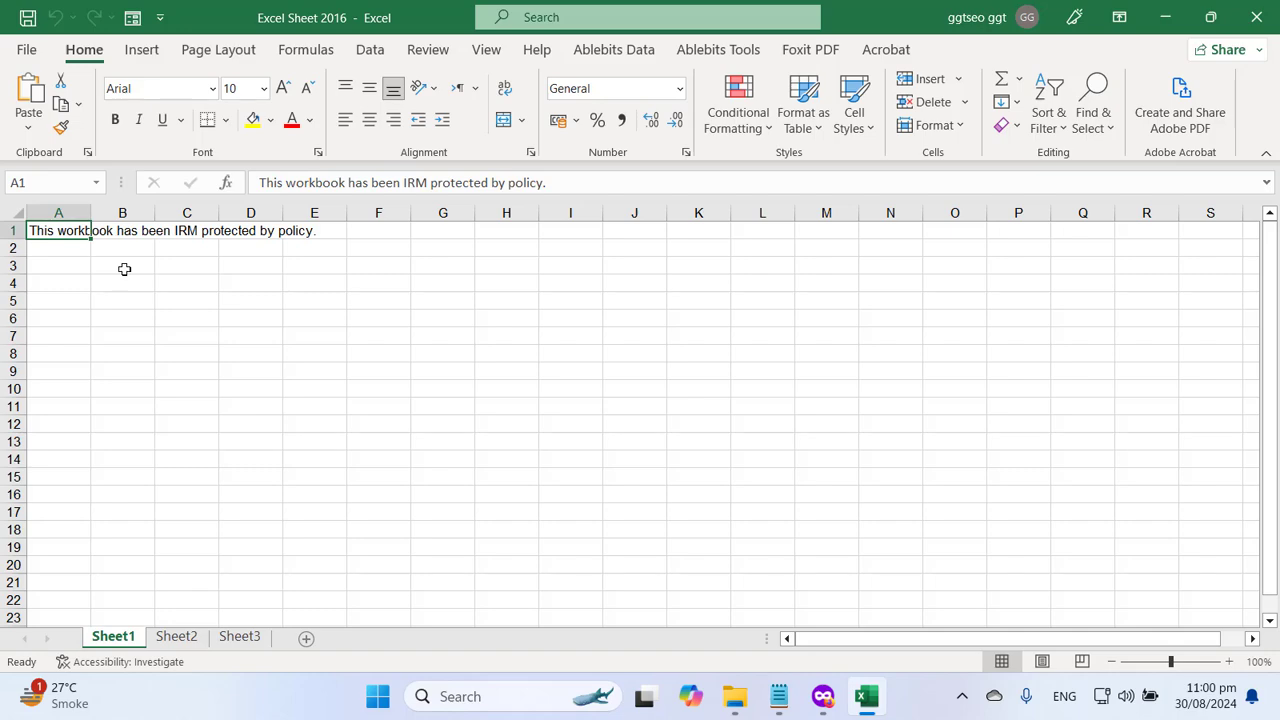
- Switch to Notepad and review the old and new row counts and the question about the non-empty error when inserting a row
left_click(779, 696)
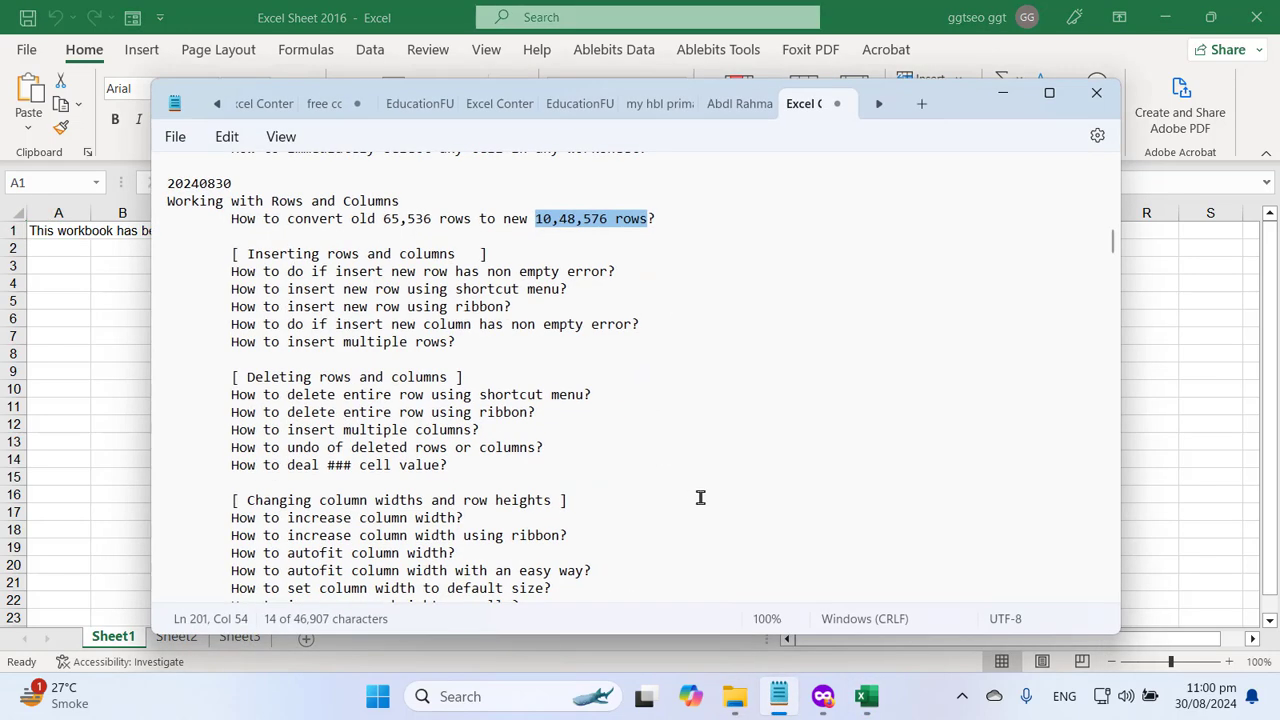
left_click_drag(382, 218, 436, 220)
left_click(417, 220)
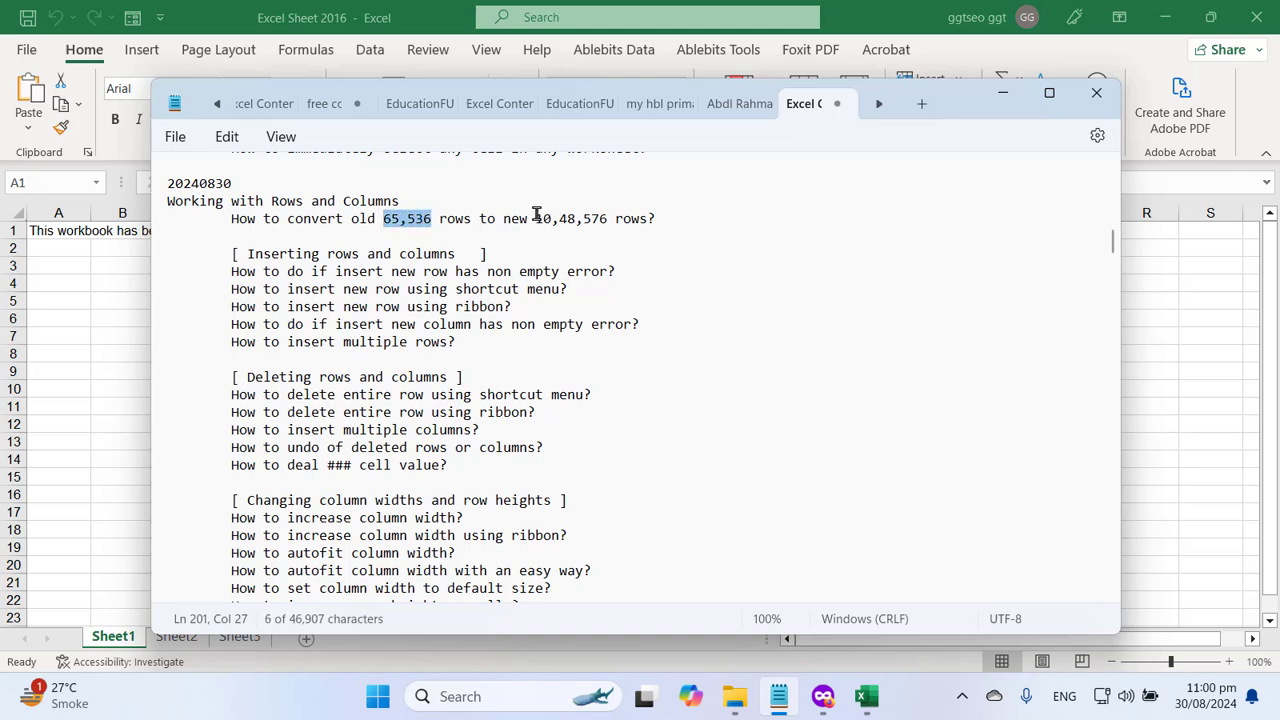
left_click_drag(535, 218, 605, 220)
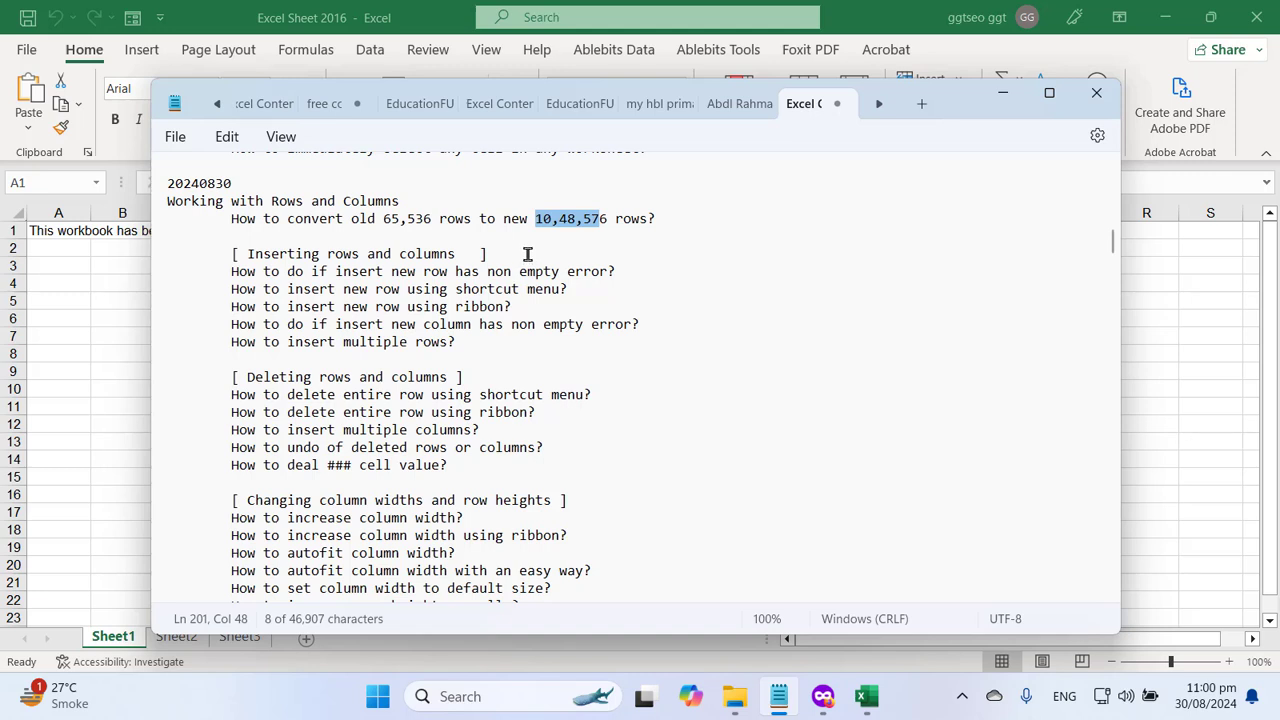
double_click(298, 256)
left_click_drag(298, 256, 419, 257)
left_click(369, 279)
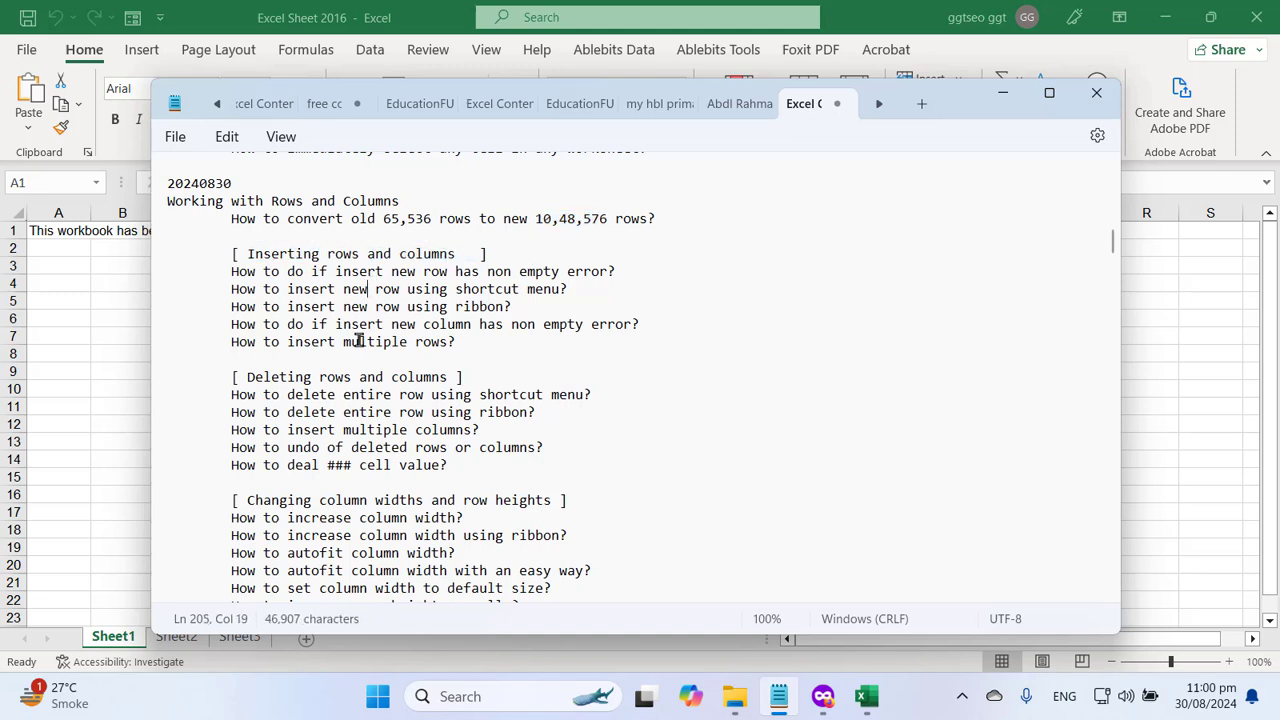
left_click(240, 274)
left_click_drag(233, 272, 619, 278)
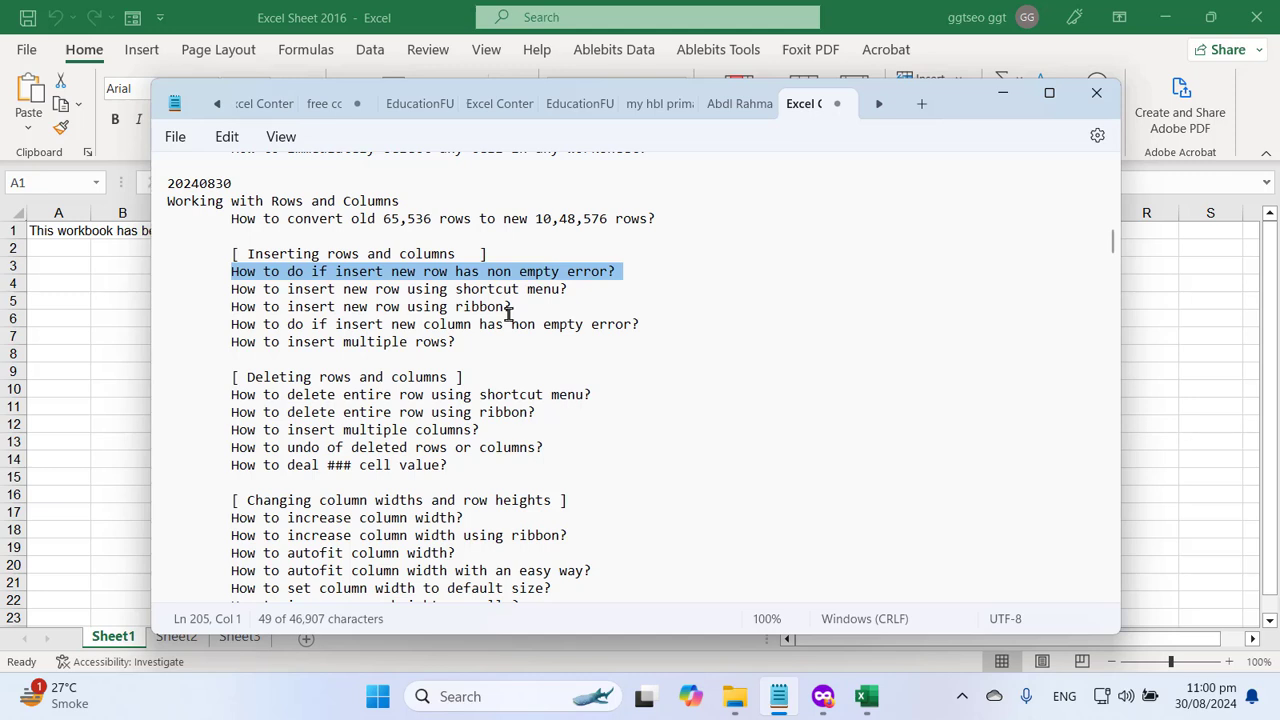
- Switch back to Excel and enter abc in the last cell of column A on Sheet1
key("alt+Tab")
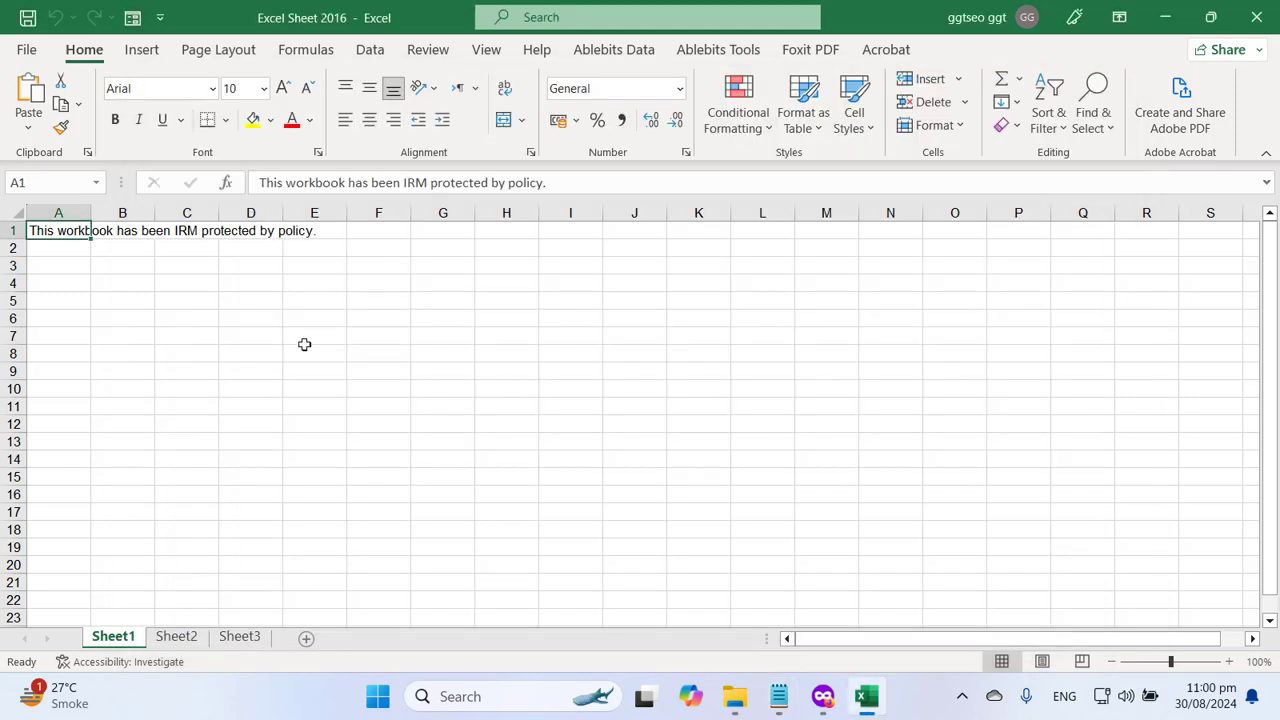
left_click(303, 343)
left_click(80, 264)
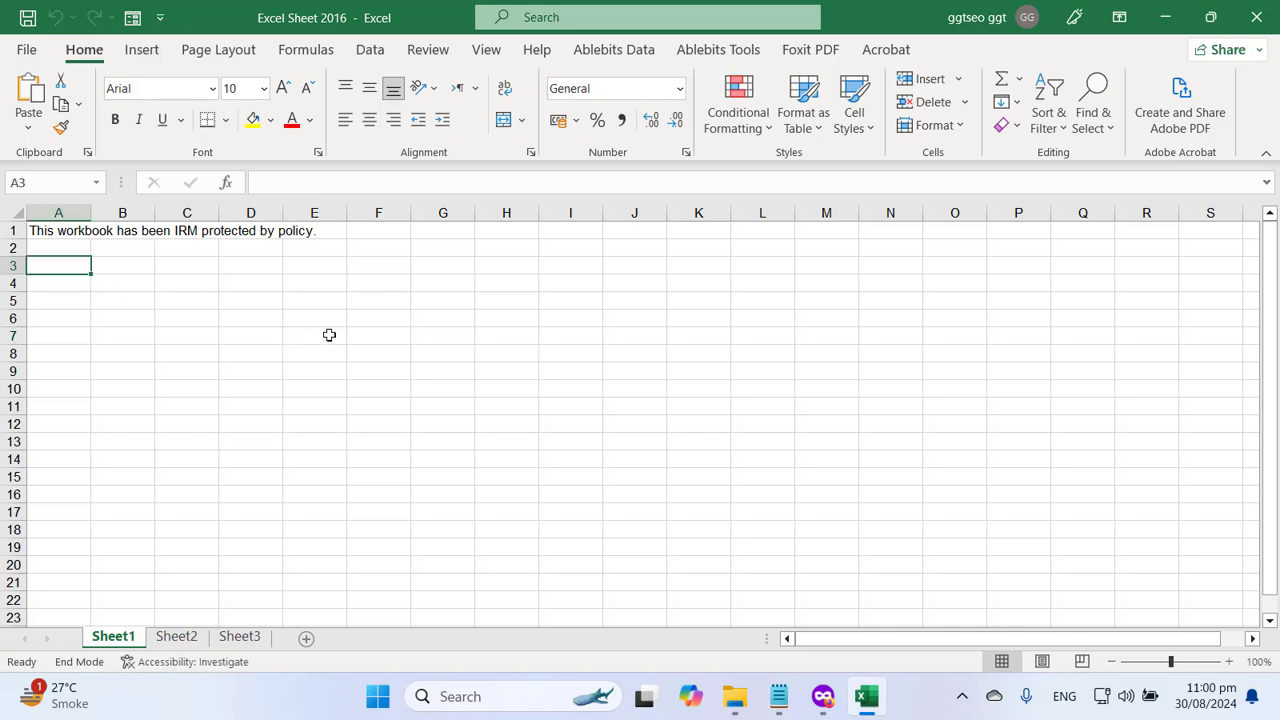
key("ctrl+Down")
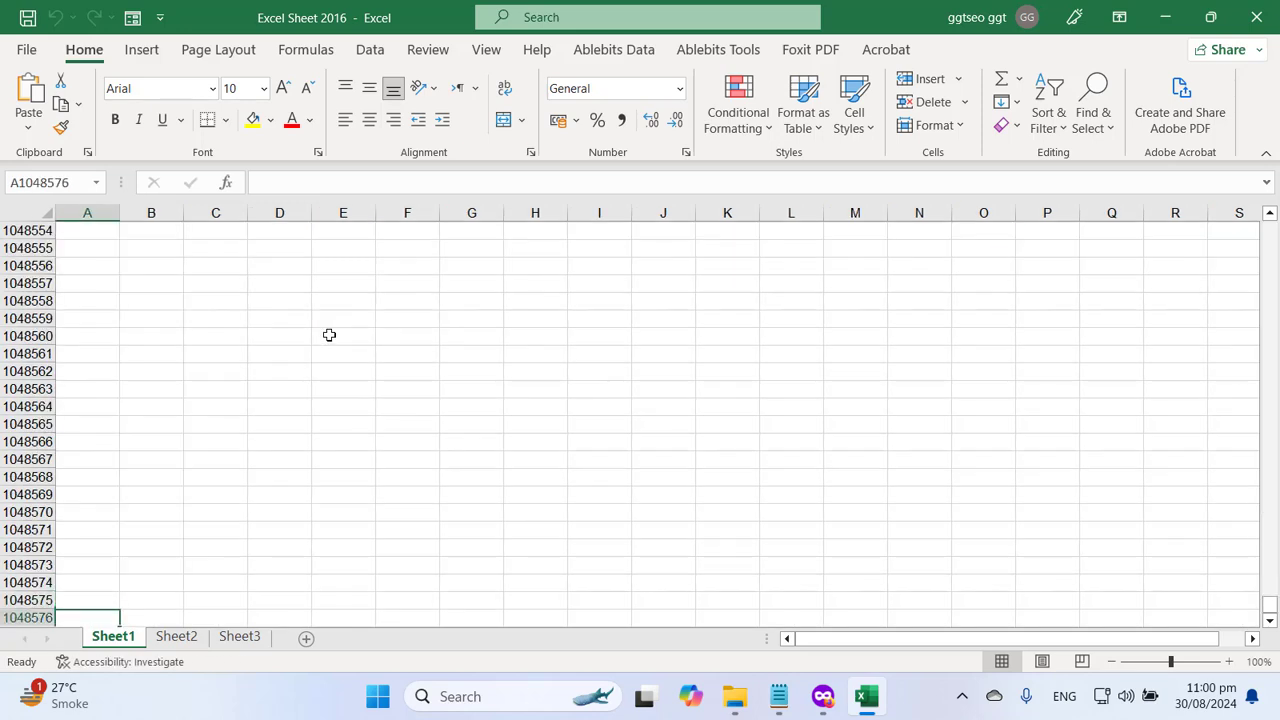
type("abc")
key("Return")
- Try to insert a new row above row 3 on Sheet1 while the last cell of column A still contains abc
key("ctrl+Up")
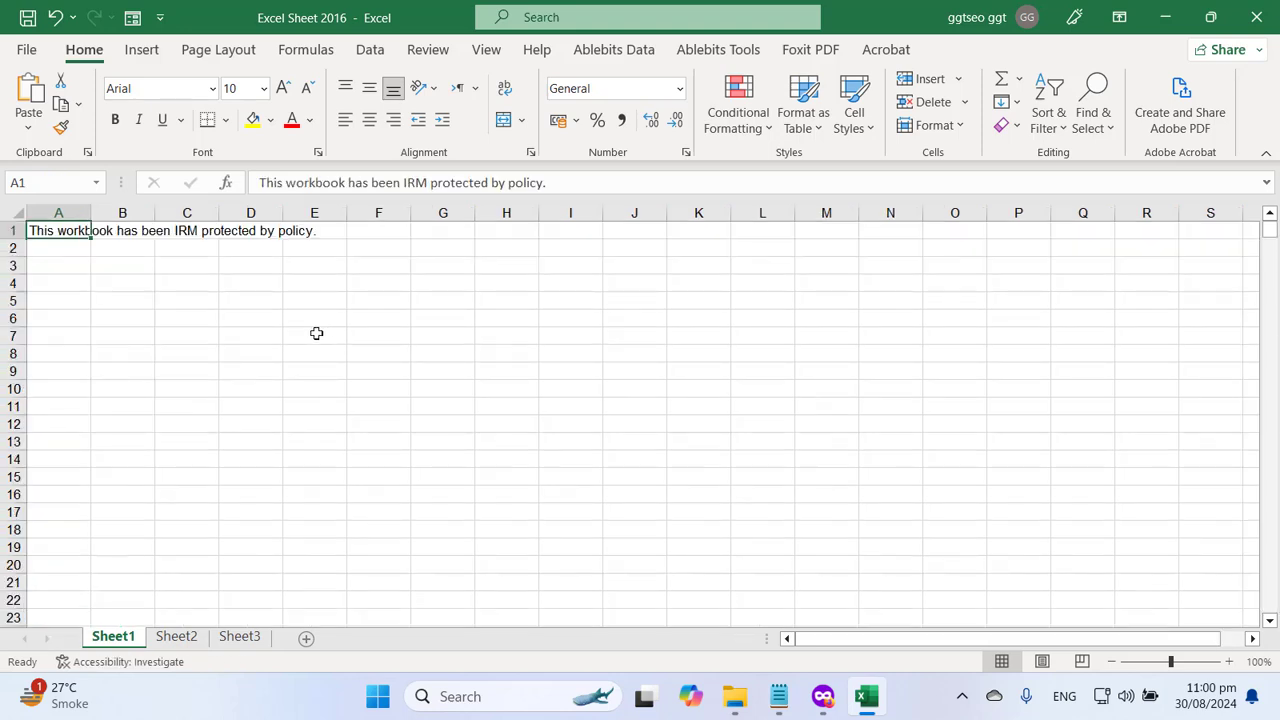
left_click(12, 264)
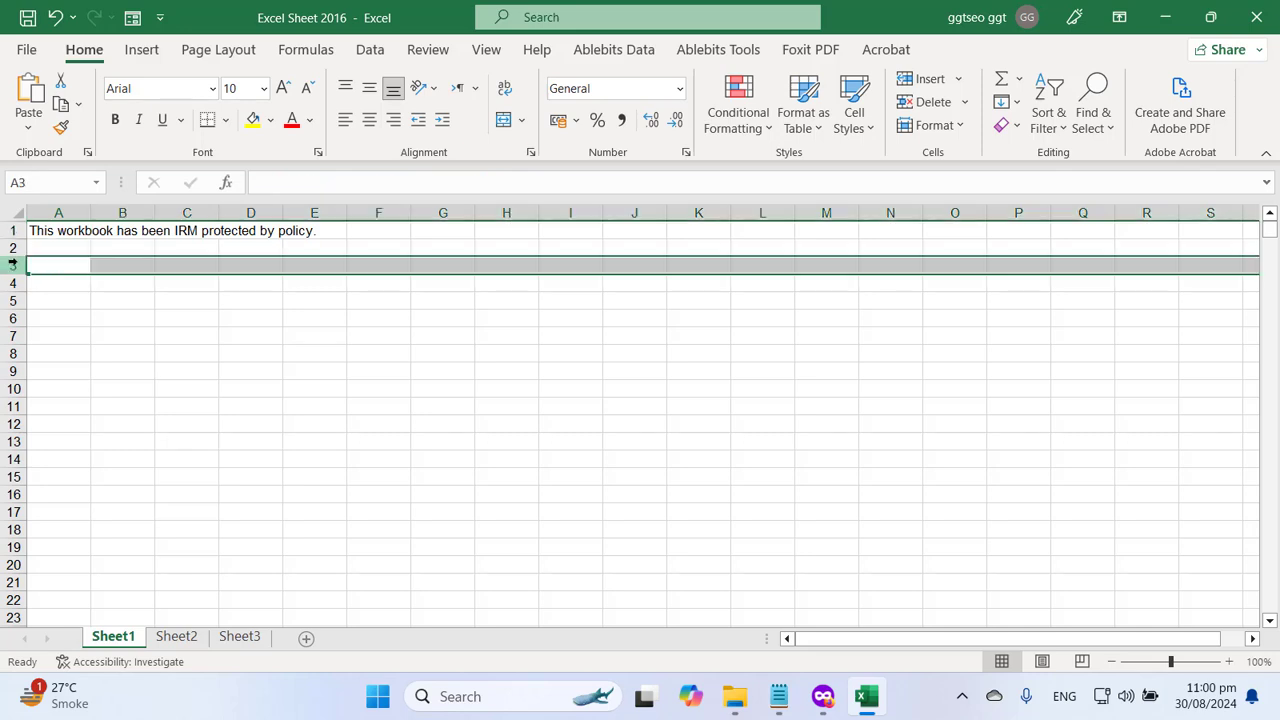
right_click(12, 264)
left_click(120, 474)
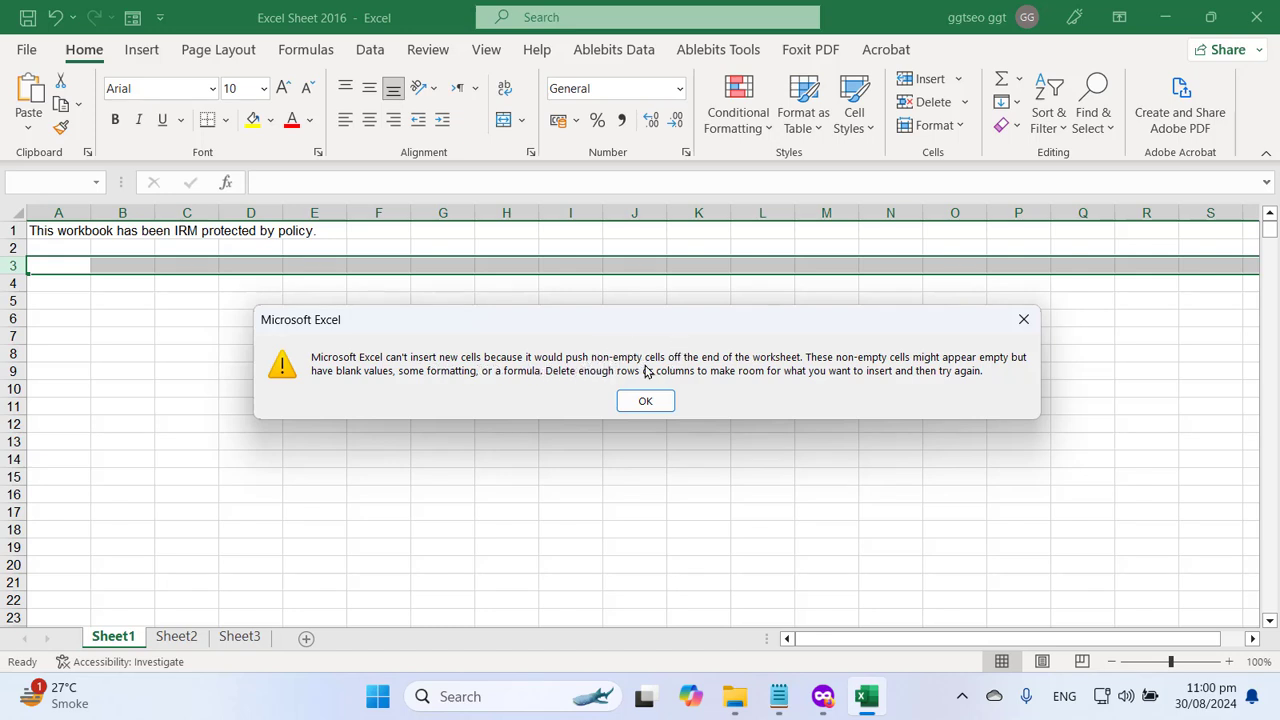
left_click(645, 401)
left_click(66, 340)
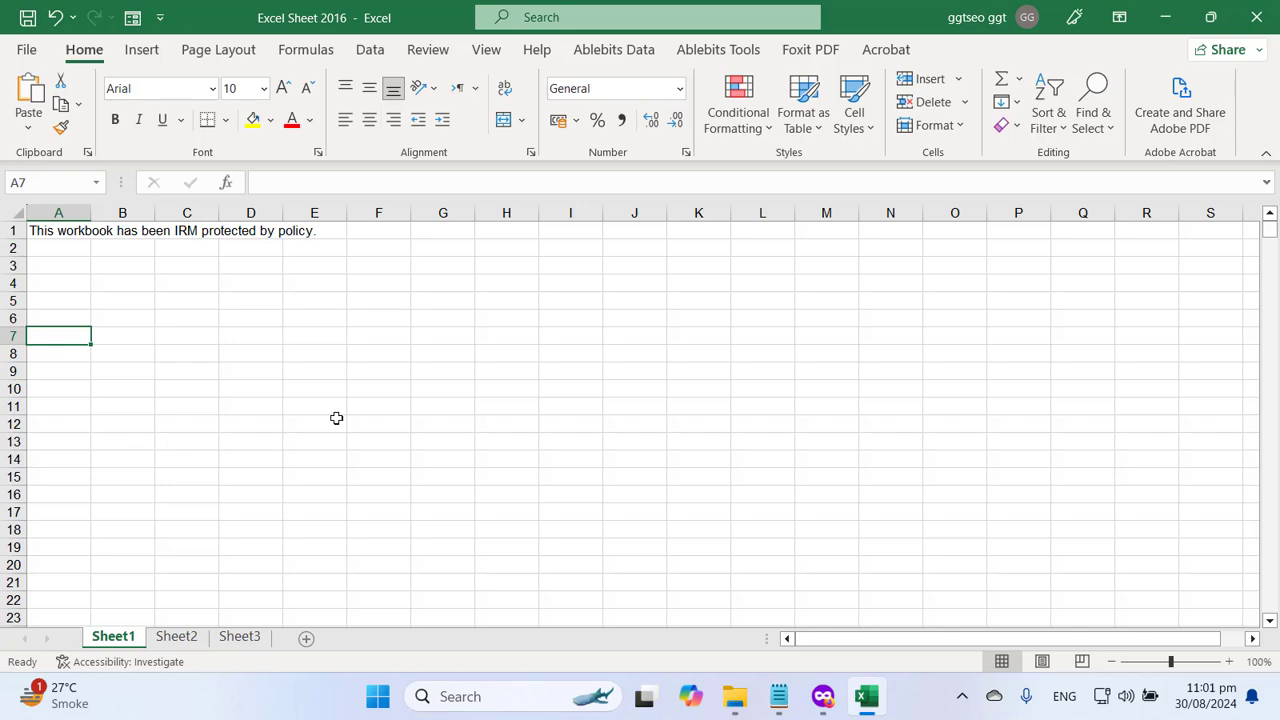
- Clear abc from the last cell of column A on Sheet1 and return to cell A1
key("ctrl+Down")
key("Up")
key("Down")
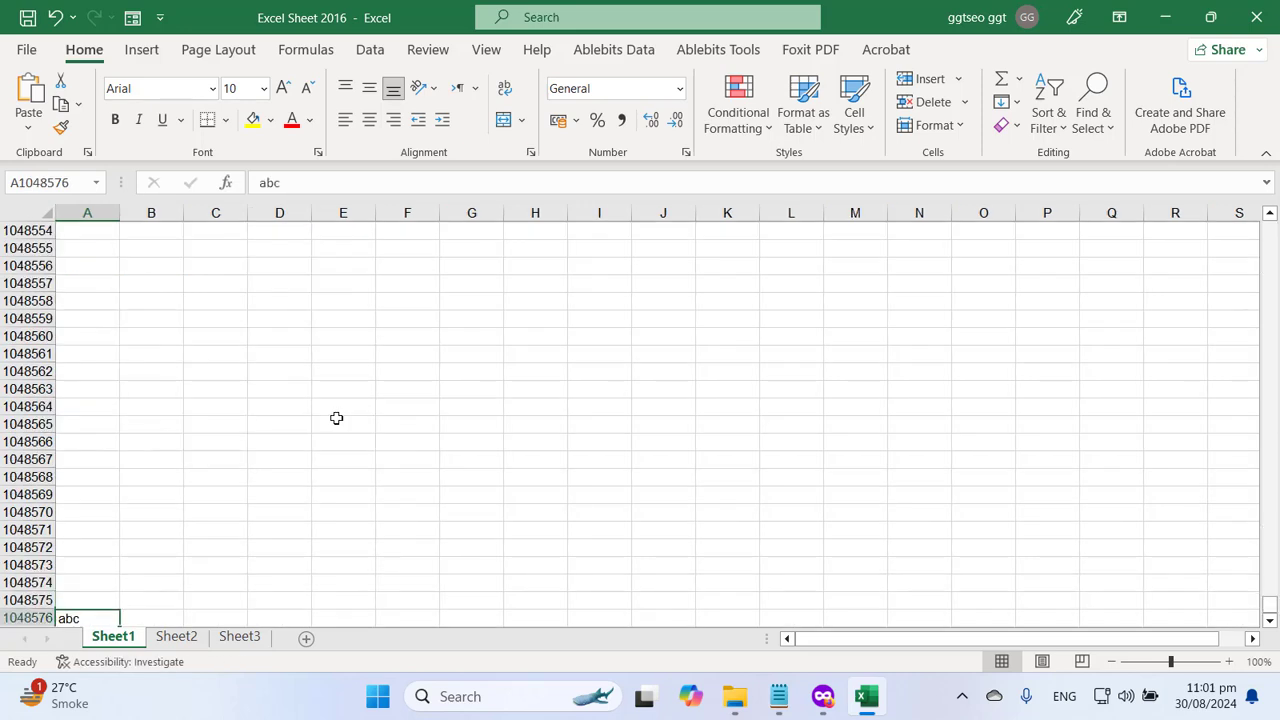
key("ctrl+Up")
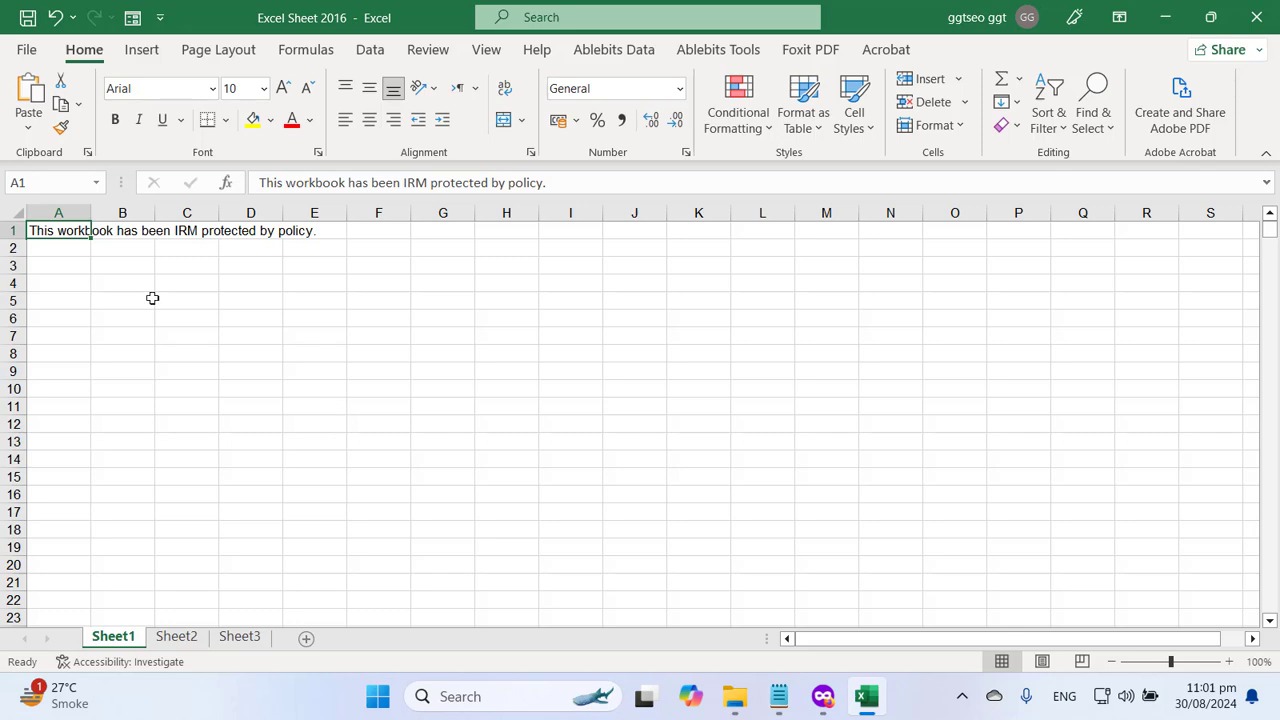
- Insert a new row above row 4 on the empty part of Sheet1 and select cell A4
right_click(13, 272)
left_click(14, 285)
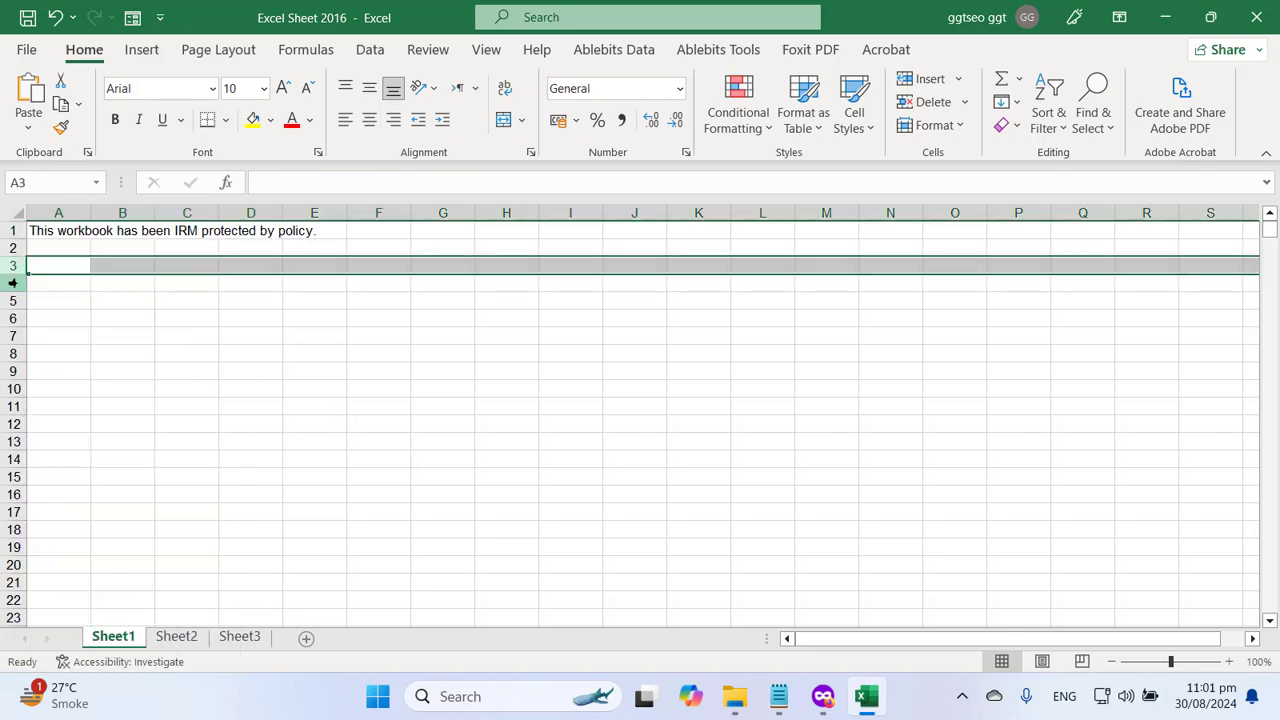
left_click(14, 285)
right_click(14, 285)
left_click(114, 478)
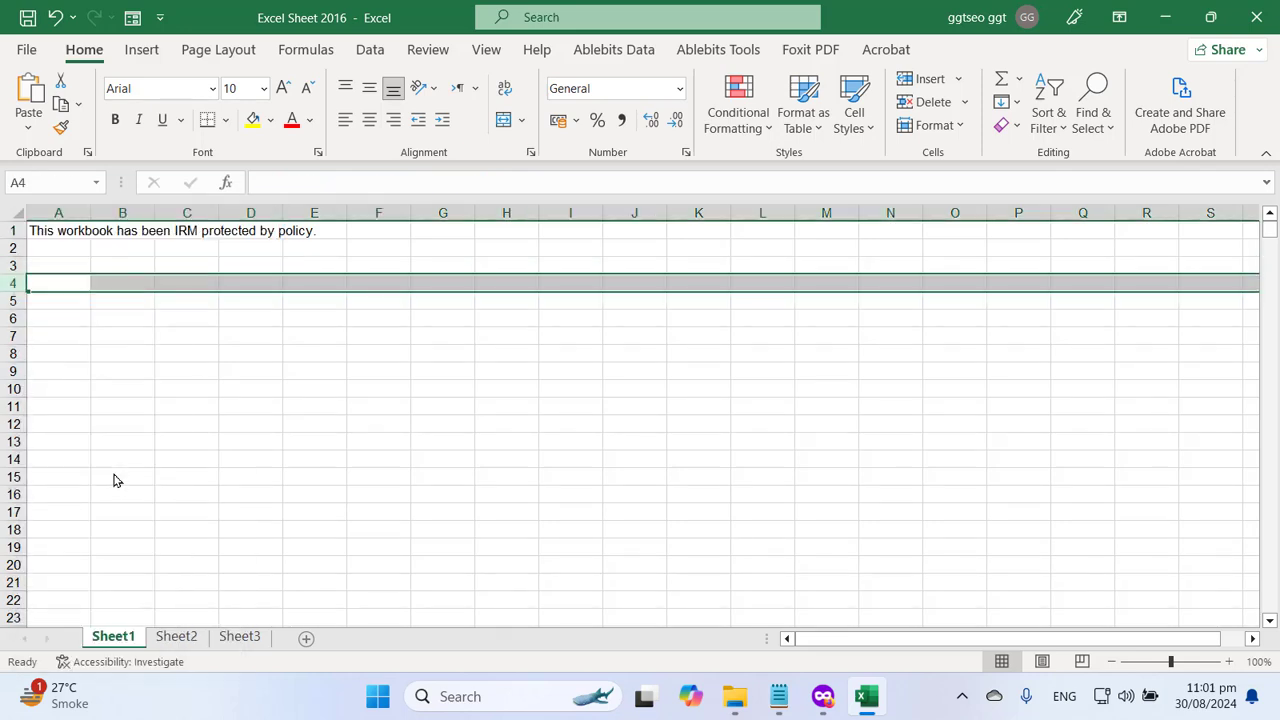
left_click(111, 411)
left_click(69, 282)
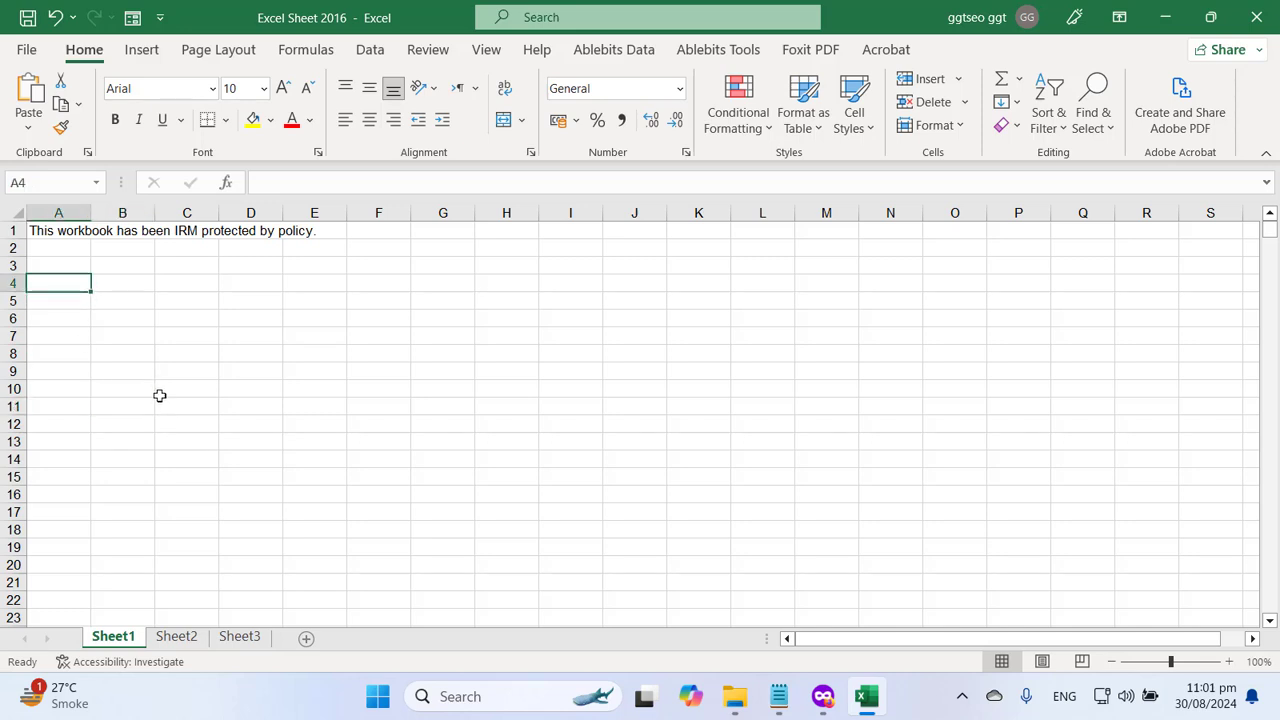
- Switch to Notepad, add a blank line after the non-empty row error question, and highlight "How to insert new row using shortcut menu?"
left_click(782, 696)
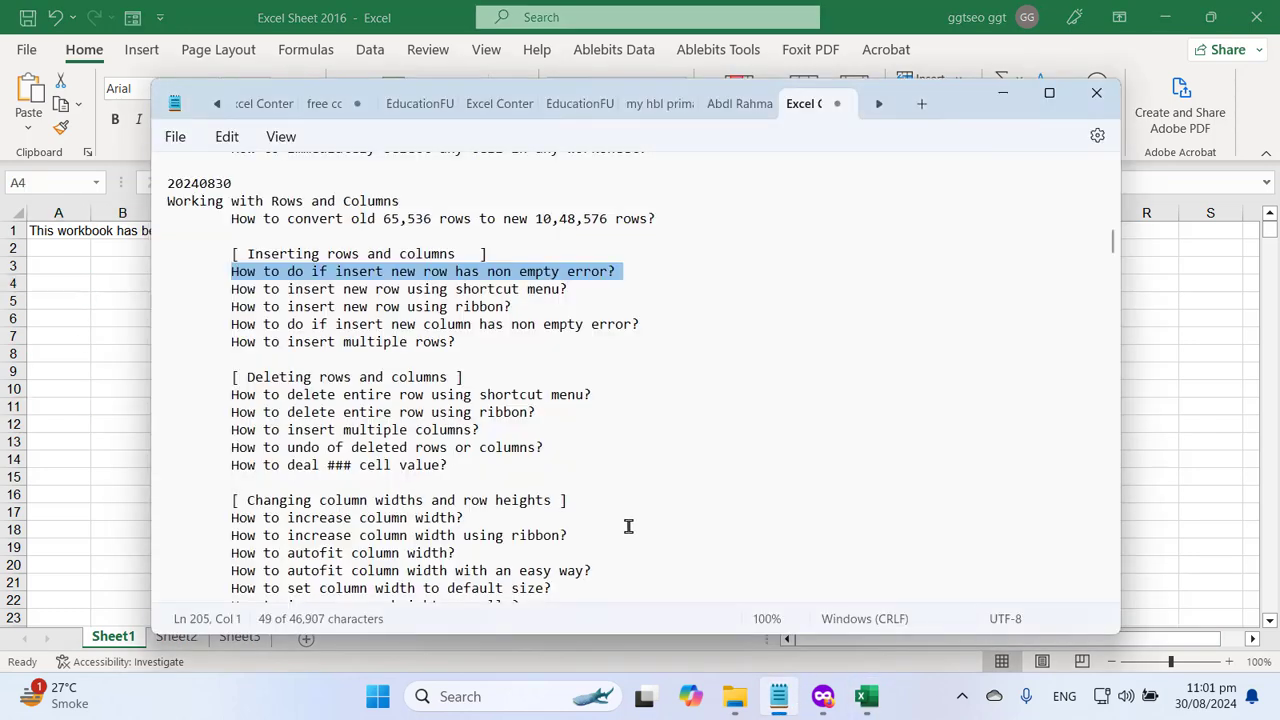
key("Right")
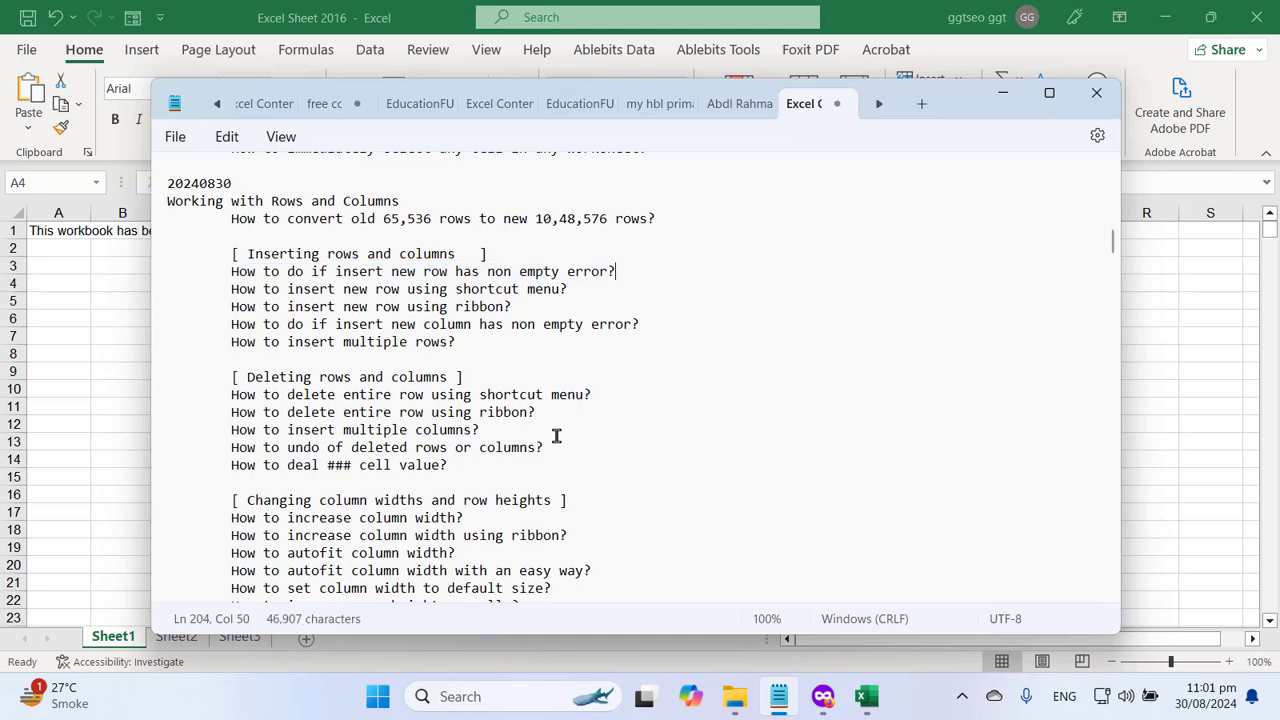
key("Return")
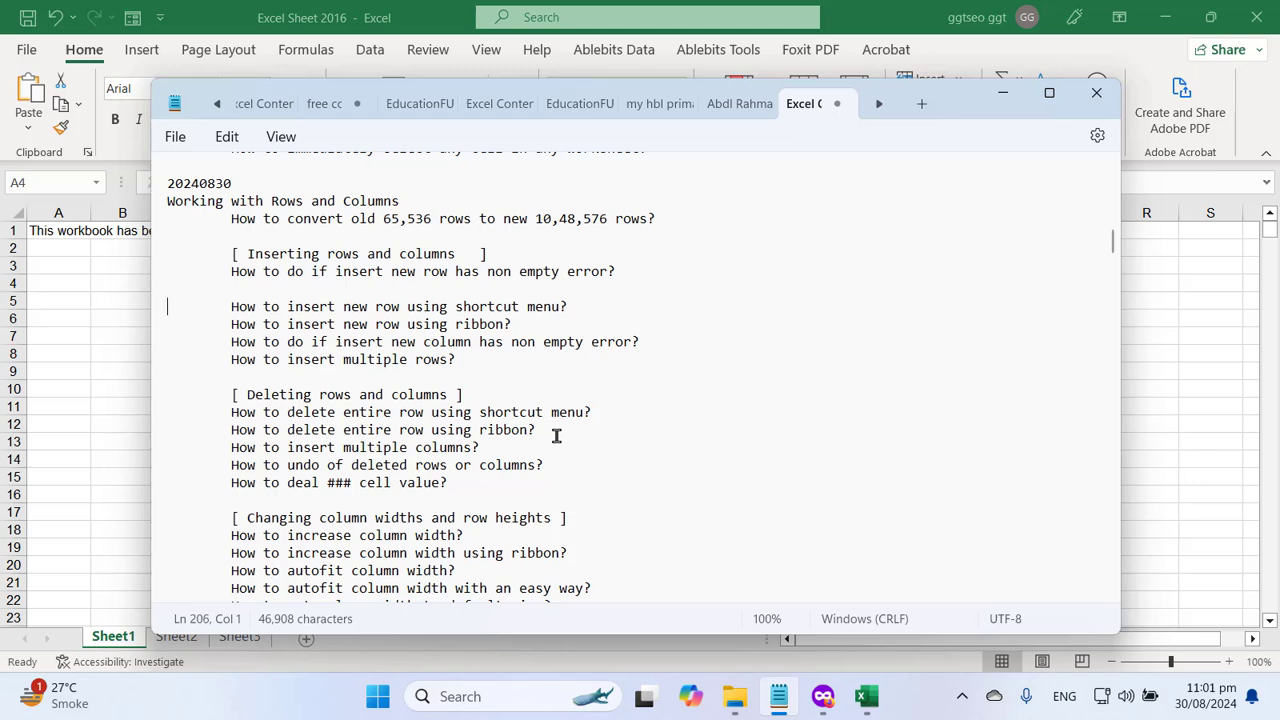
key("Right")
key("shift+Right")
key("shift+Right")
key("shift+Right")
key("shift+Right")
key("shift+Right")
key("shift+Right")
key("shift+Right")
key("shift+Right")
key("shift+Right")
key("shift+Right")
key("shift+Right")
key("shift+Right")
key("shift+Right")
key("shift+Right")
key("shift+Right")
key("shift+Right")
key("shift+Right")
key("shift+Right")
key("shift+Right")
key("shift+Right")
key("shift+Right")
key("shift+Right")
key("shift+Right")
key("shift+Right")
key("shift+Right")
key("shift+Right")
key("shift+Right")
key("shift+Right")
key("shift+Right")
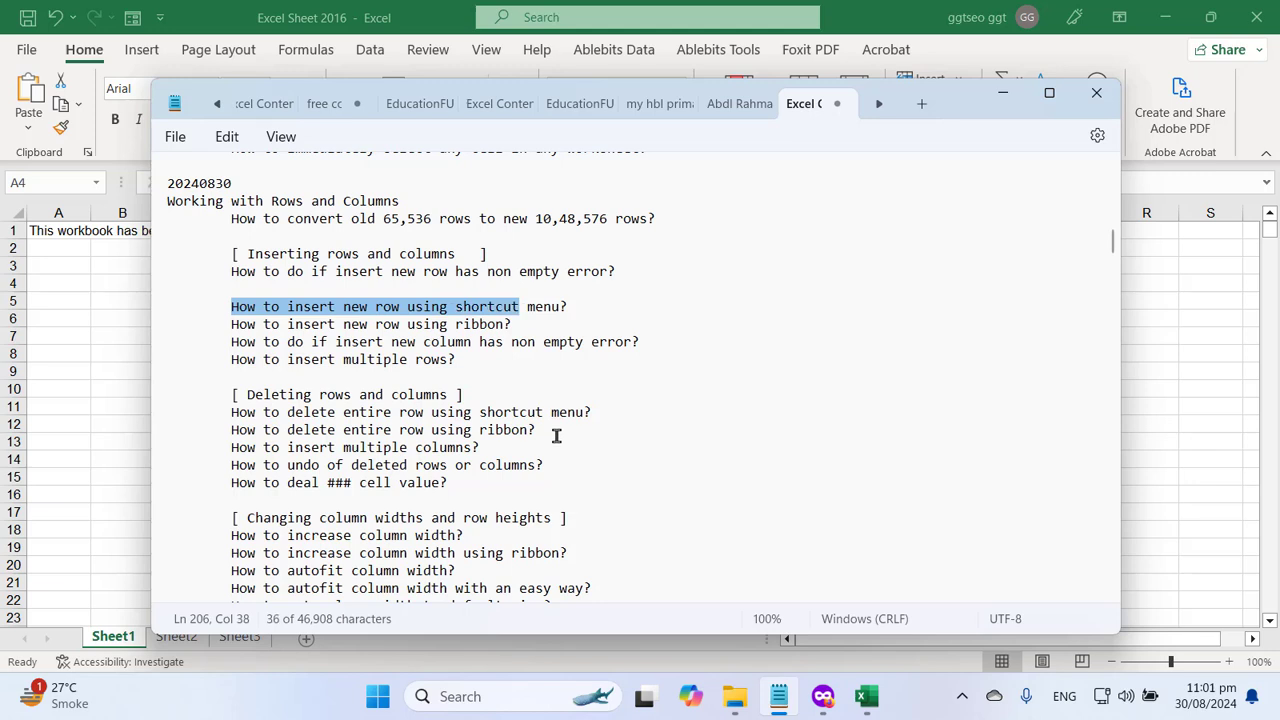
key("shift+Right")
key("shift+Right")
key("shift+Right")
key("shift+Right")
key("shift+Right")
key("shift+Right")
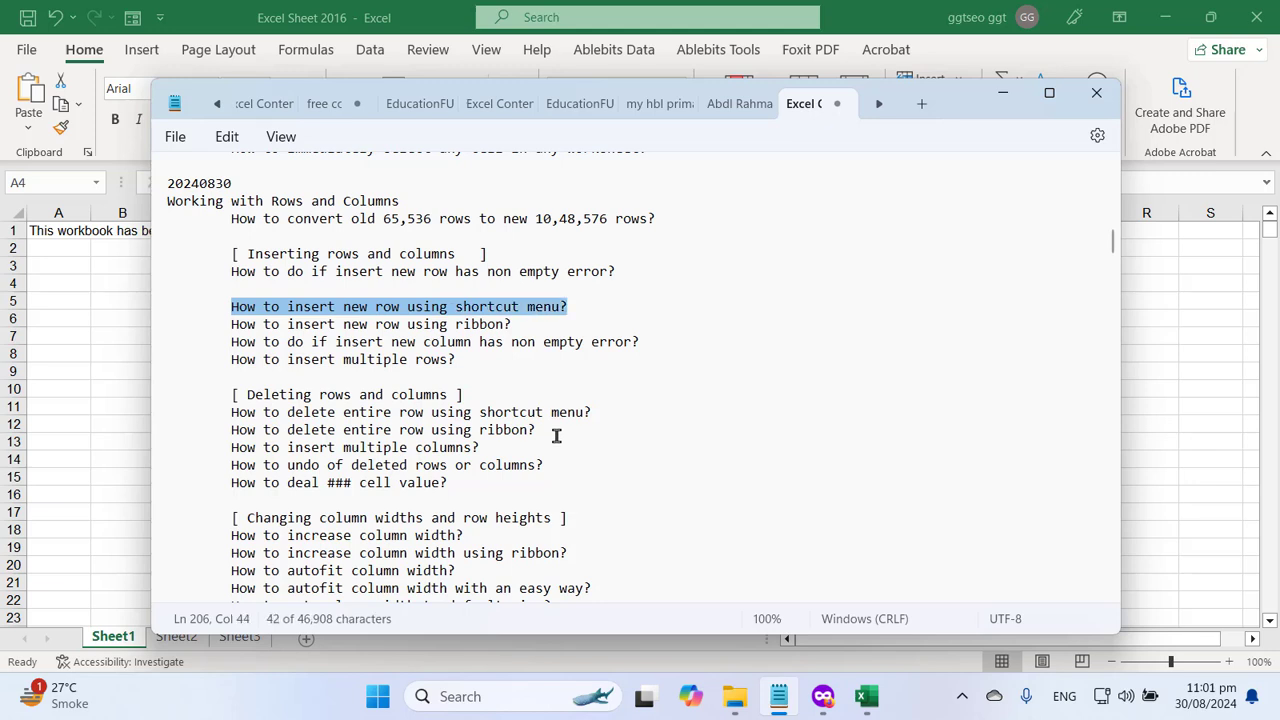
- Switch back to Excel and enter the numbers 1 to 5 in cells A3 to A7 of Sheet1
left_click(342, 14)
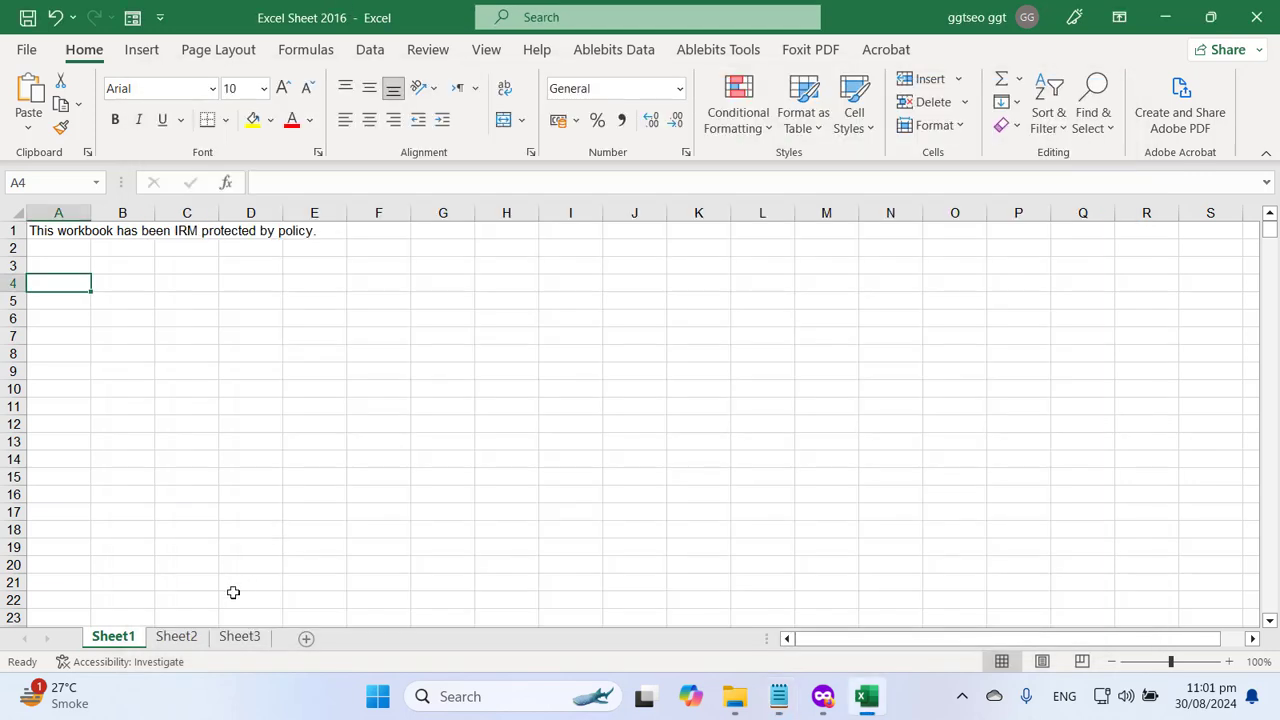
left_click(129, 302)
left_click(66, 250)
left_click(70, 282)
key("Up")
type("1")
key("Return")
type("2")
key("Return")
type("3")
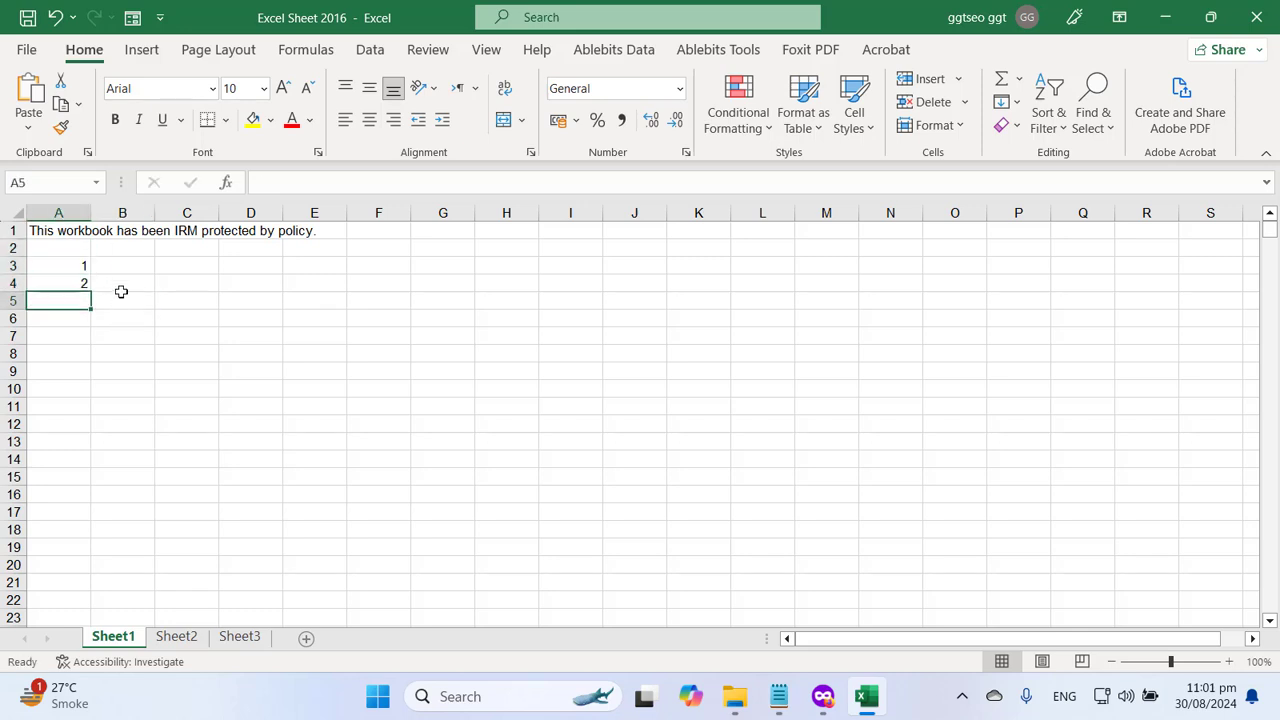
key("Return")
type("4")
key("Return")
type("5")
key("ctrl+Return")
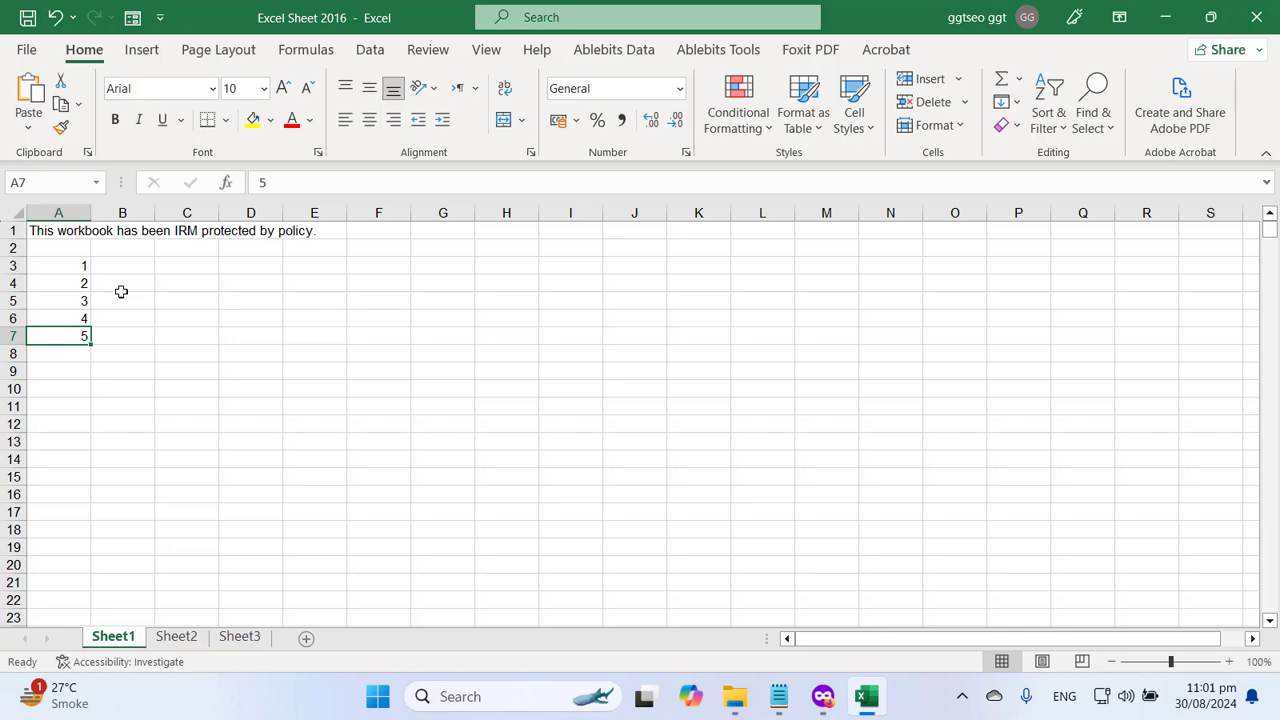
- Insert a new row at row 4, between the numbers 1 and 2
left_click(62, 281)
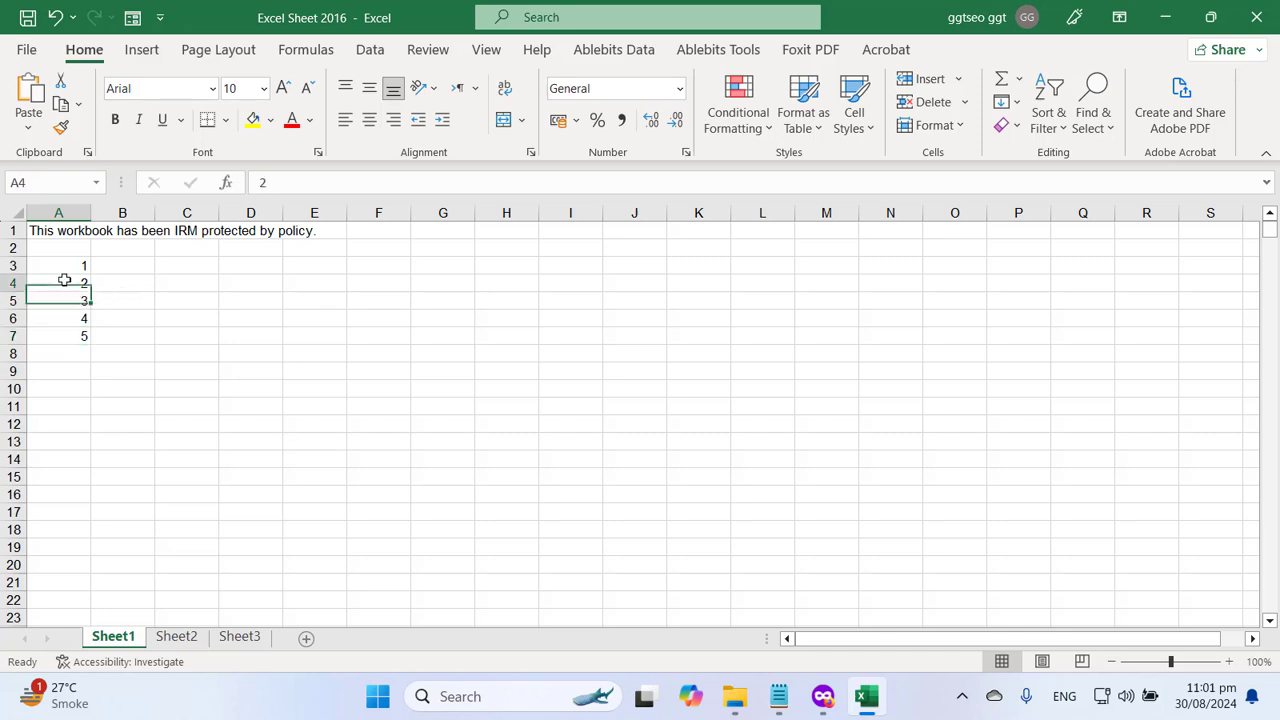
left_click(12, 283)
right_click(12, 283)
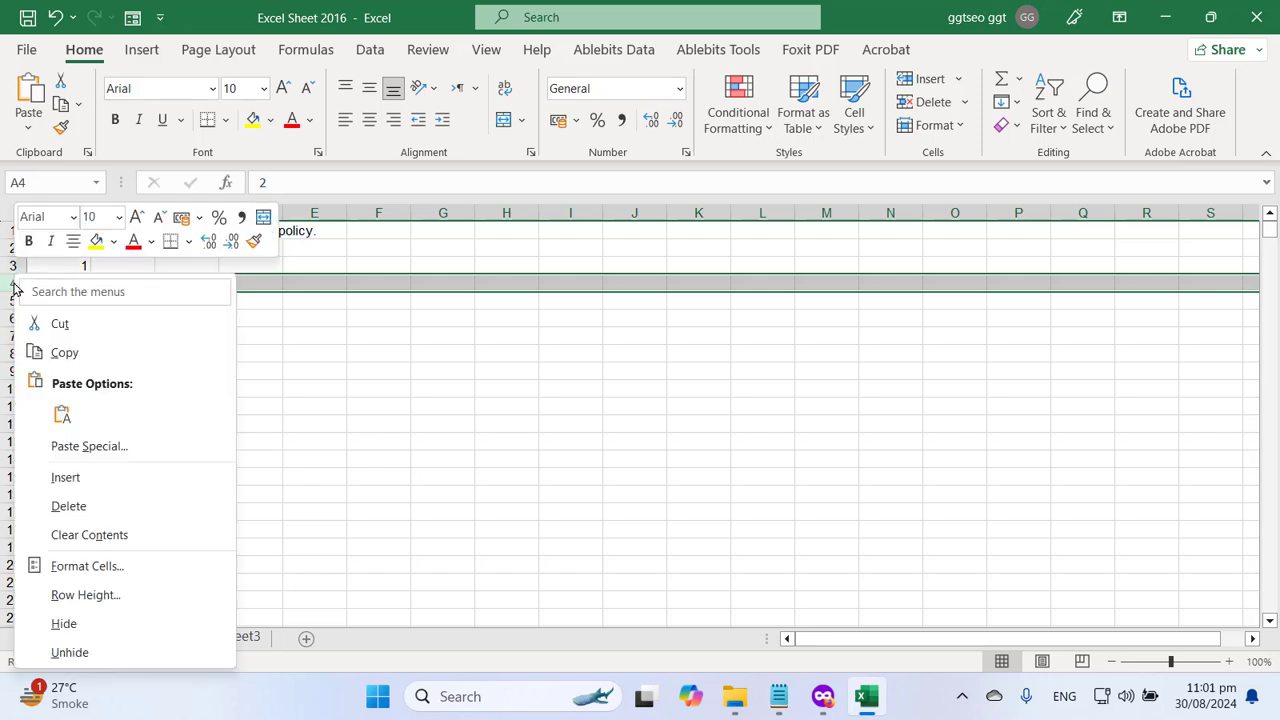
left_click(84, 470)
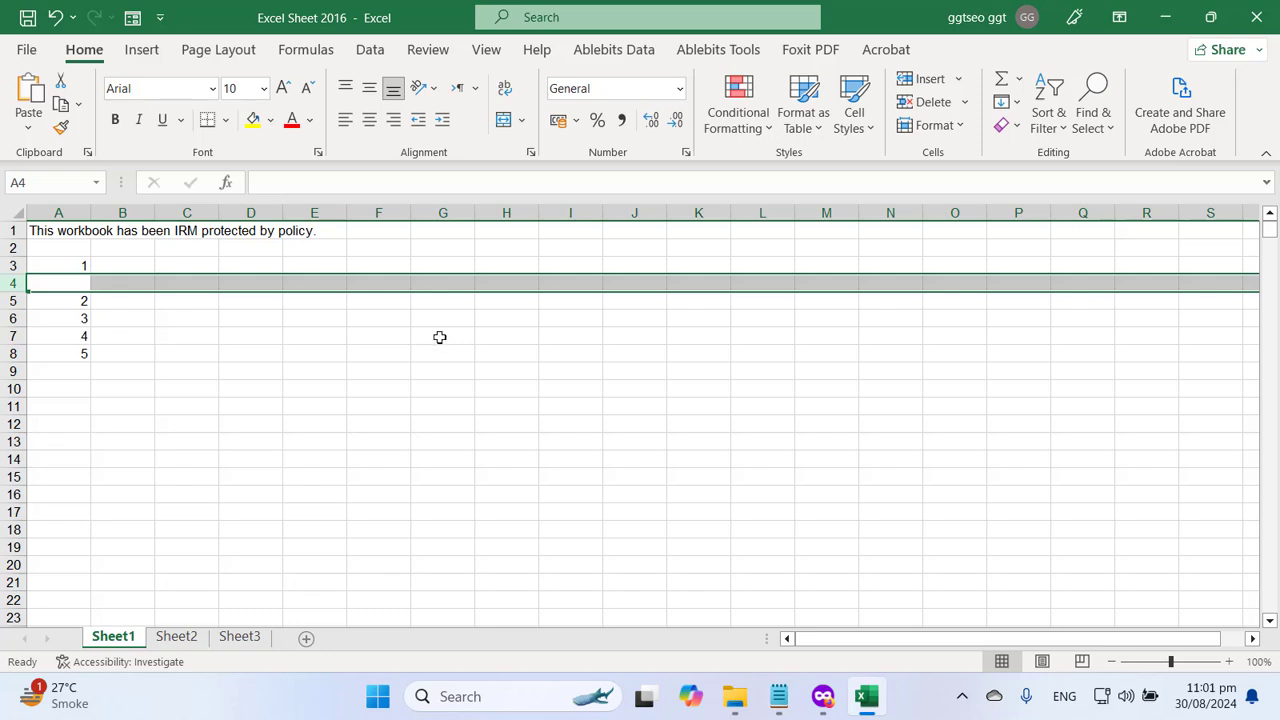
right_click(20, 284)
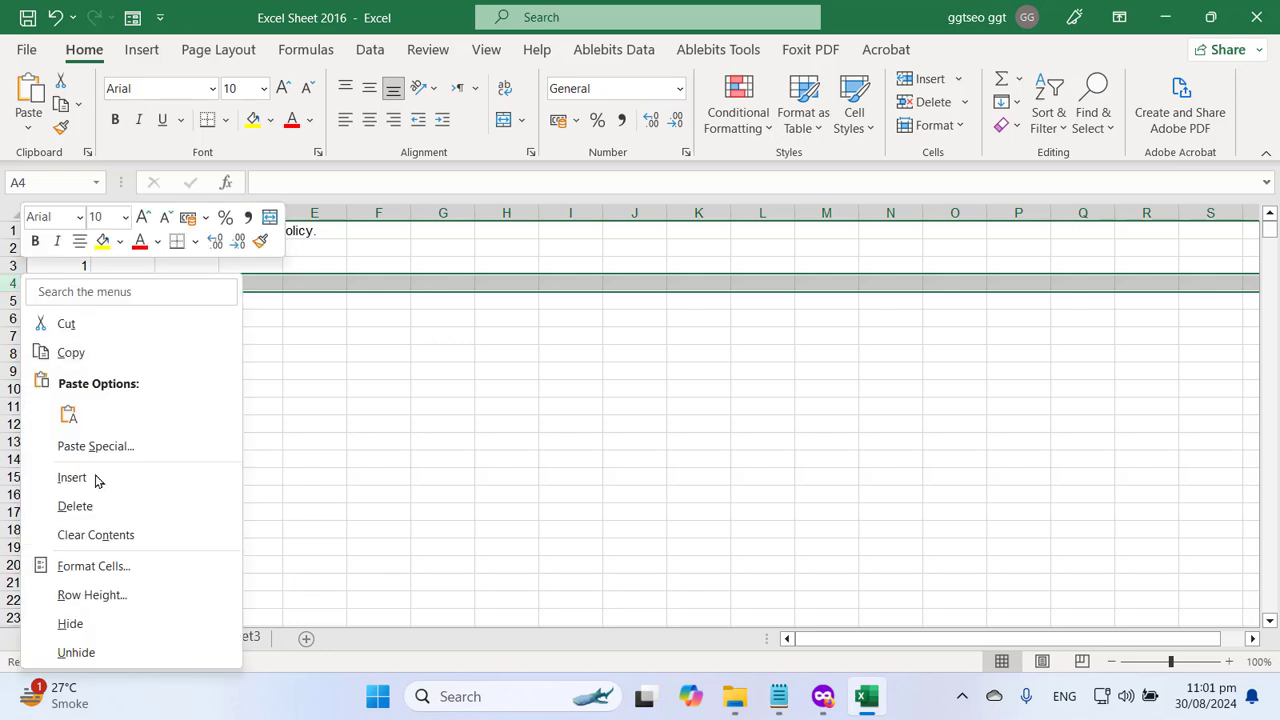
key("Escape")
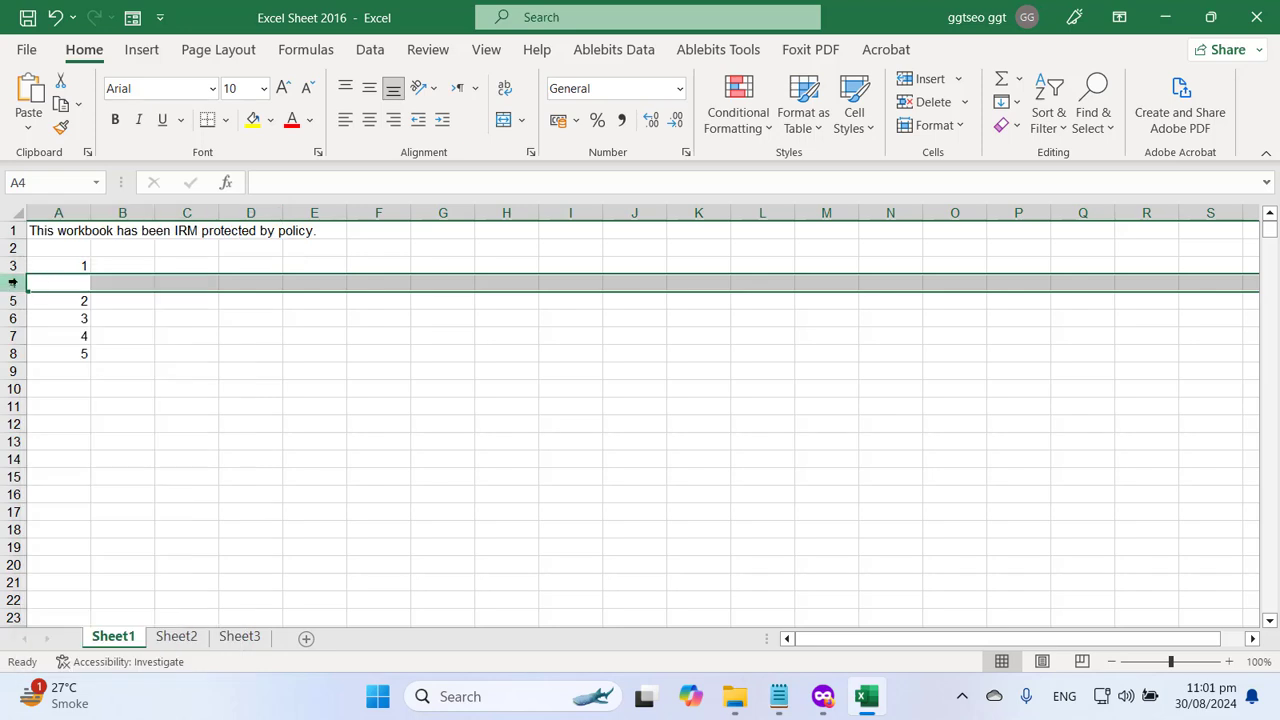
right_click(13, 283)
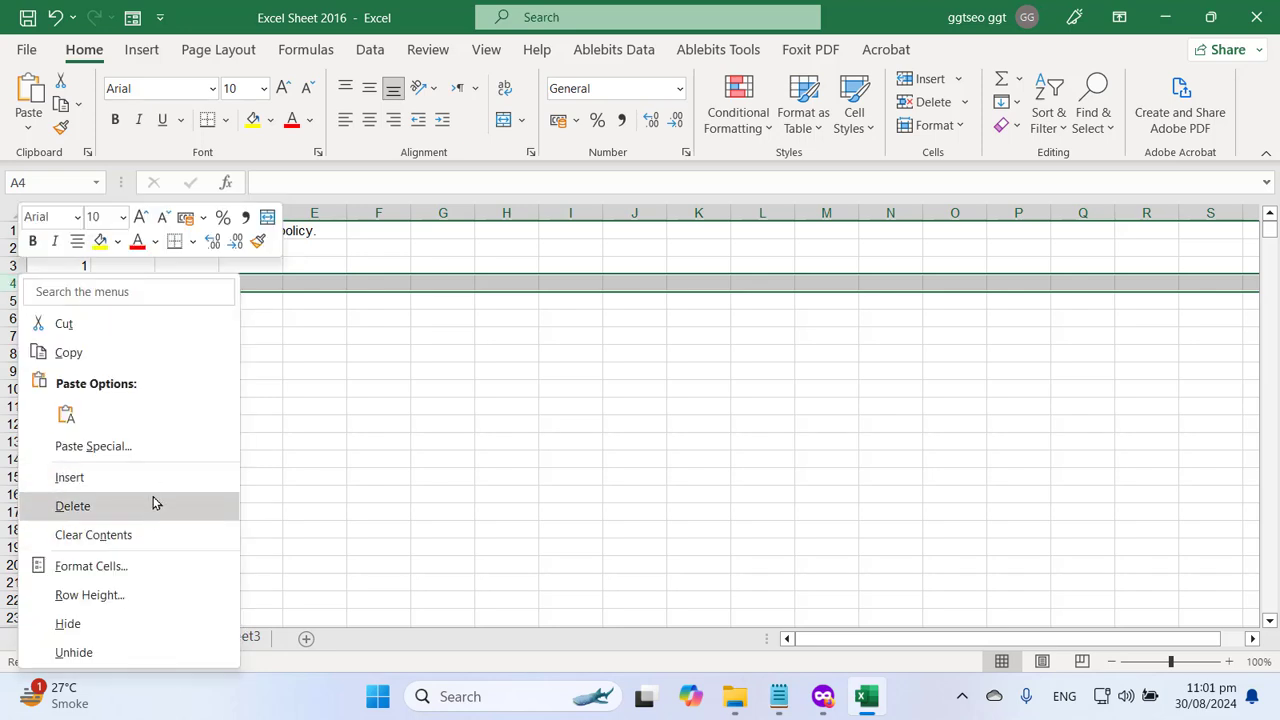
key("Escape")
- Switch to Notepad and add a blank line after the shortcut menu question and after "How to insert new row using ribbon?"
left_click(779, 696)
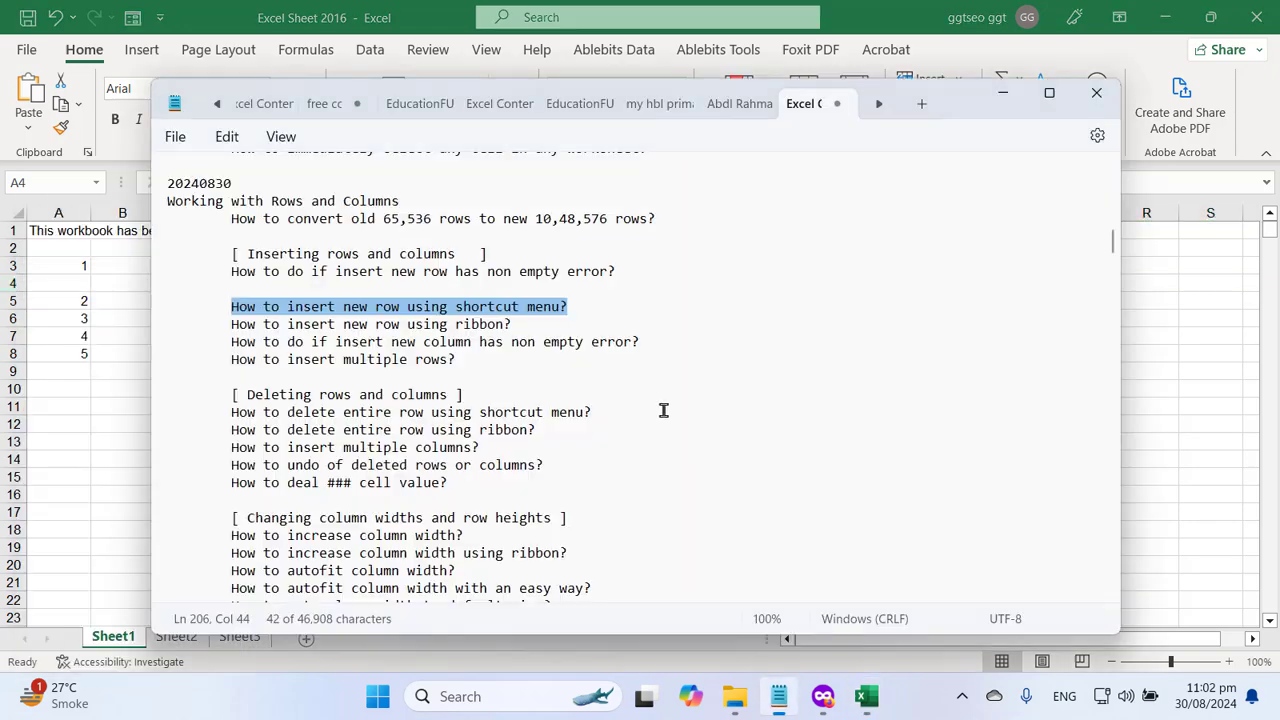
key("End")
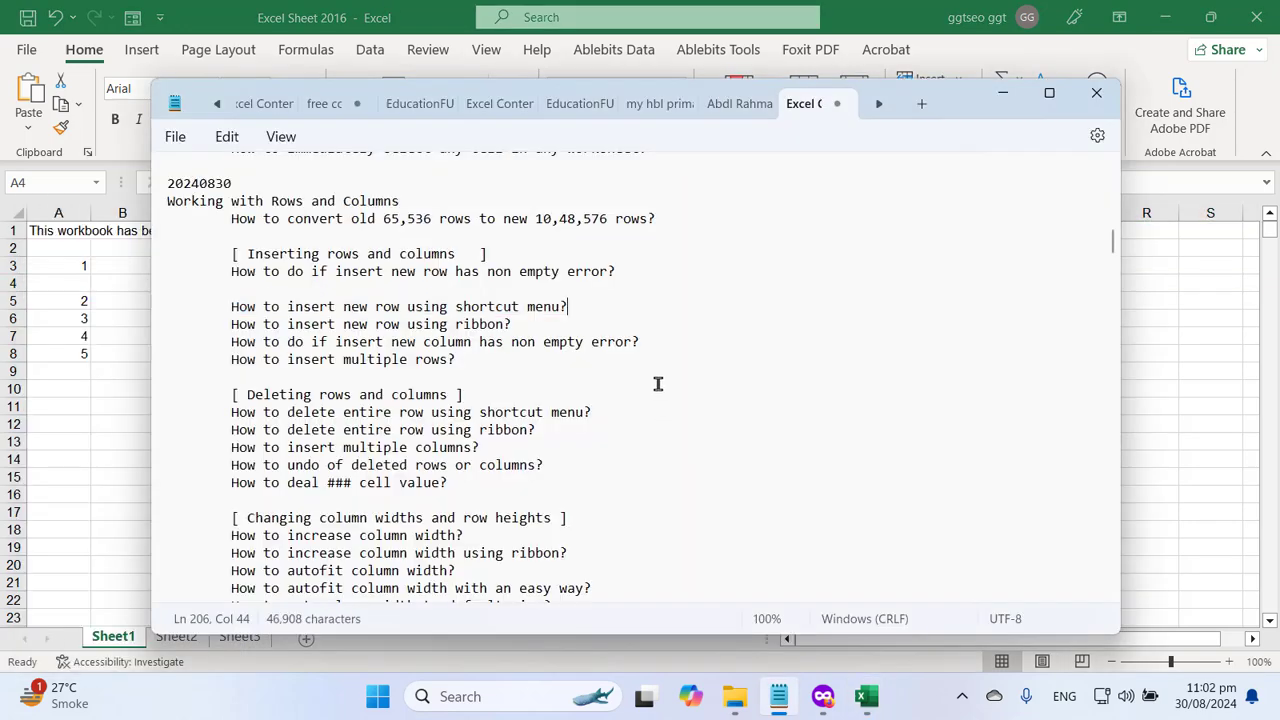
key("Return")
key("Home")
key("End")
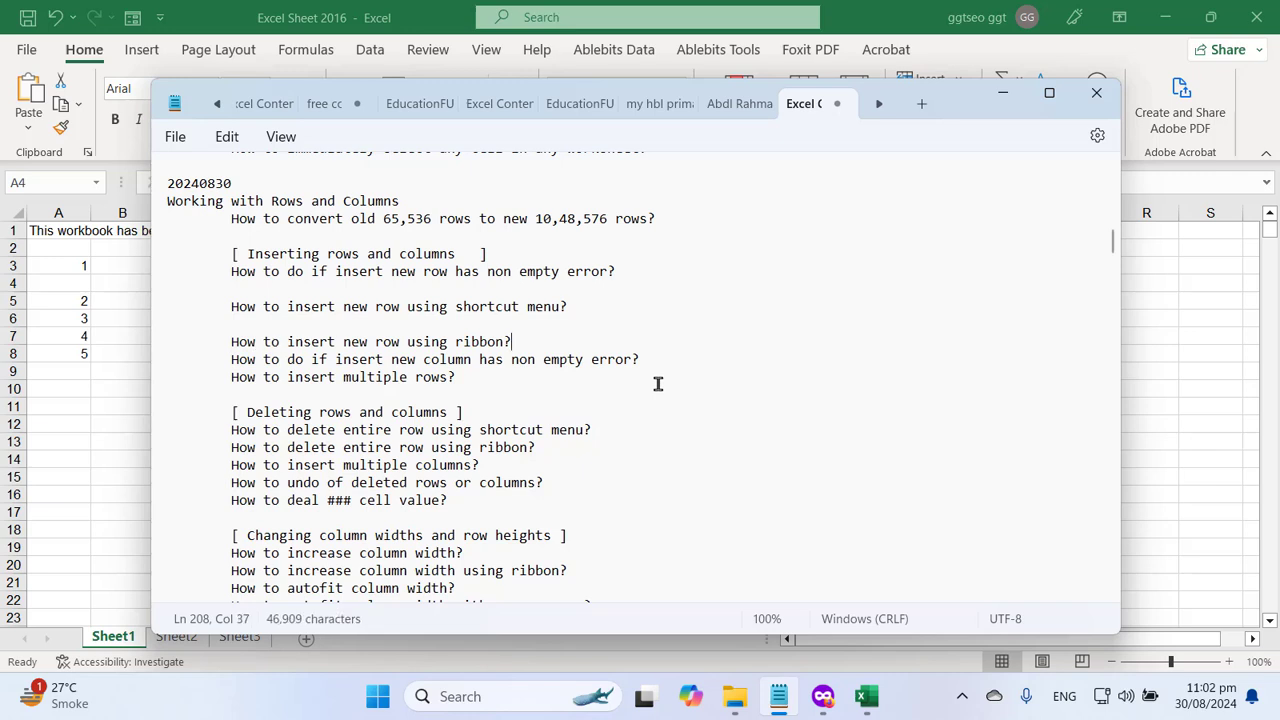
key("Return")
key("Up")
key("Home")
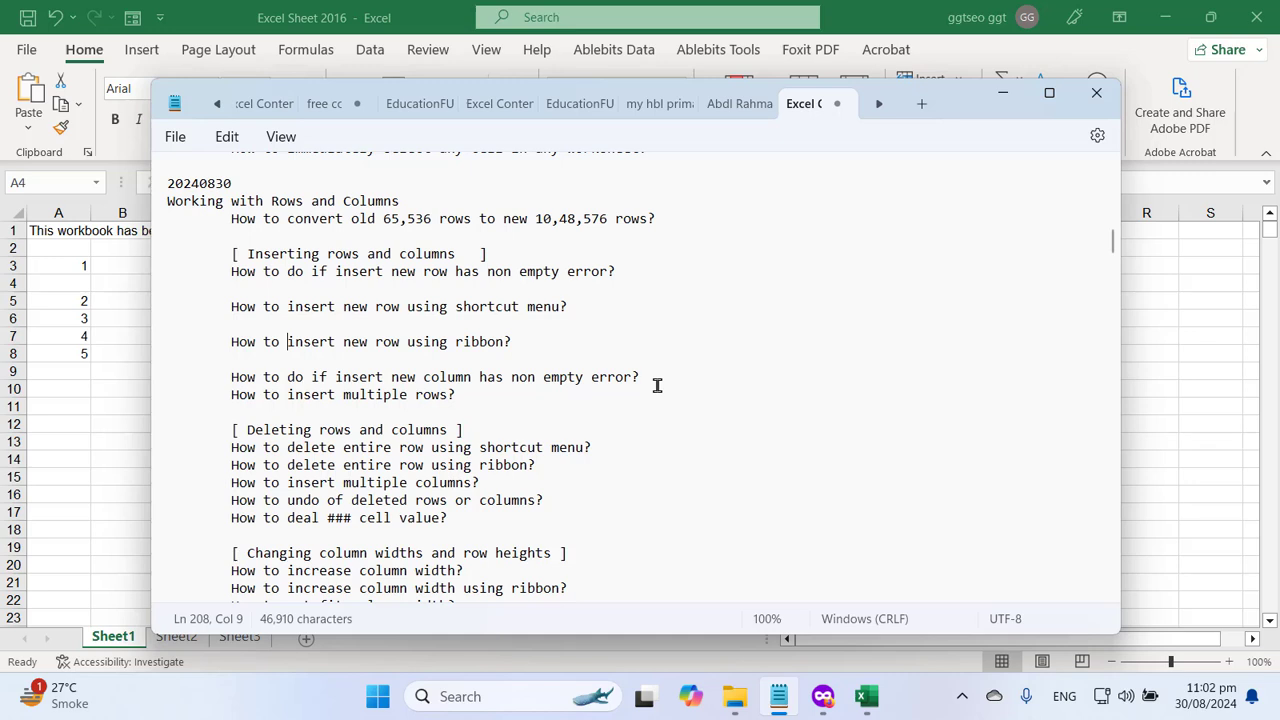
- Switch back to Excel and insert a sheet row above the number 4 at row 7, repeating the insertion three more times
left_click(405, 7)
left_click(337, 426)
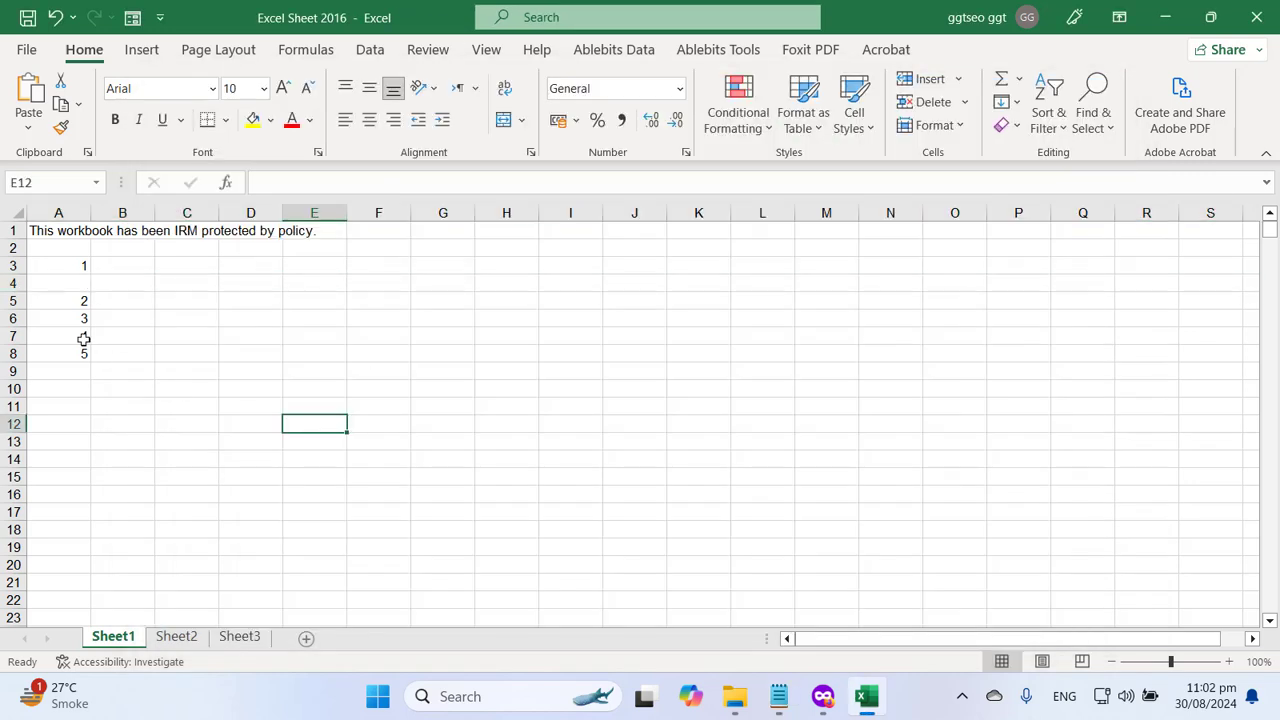
left_click(77, 337)
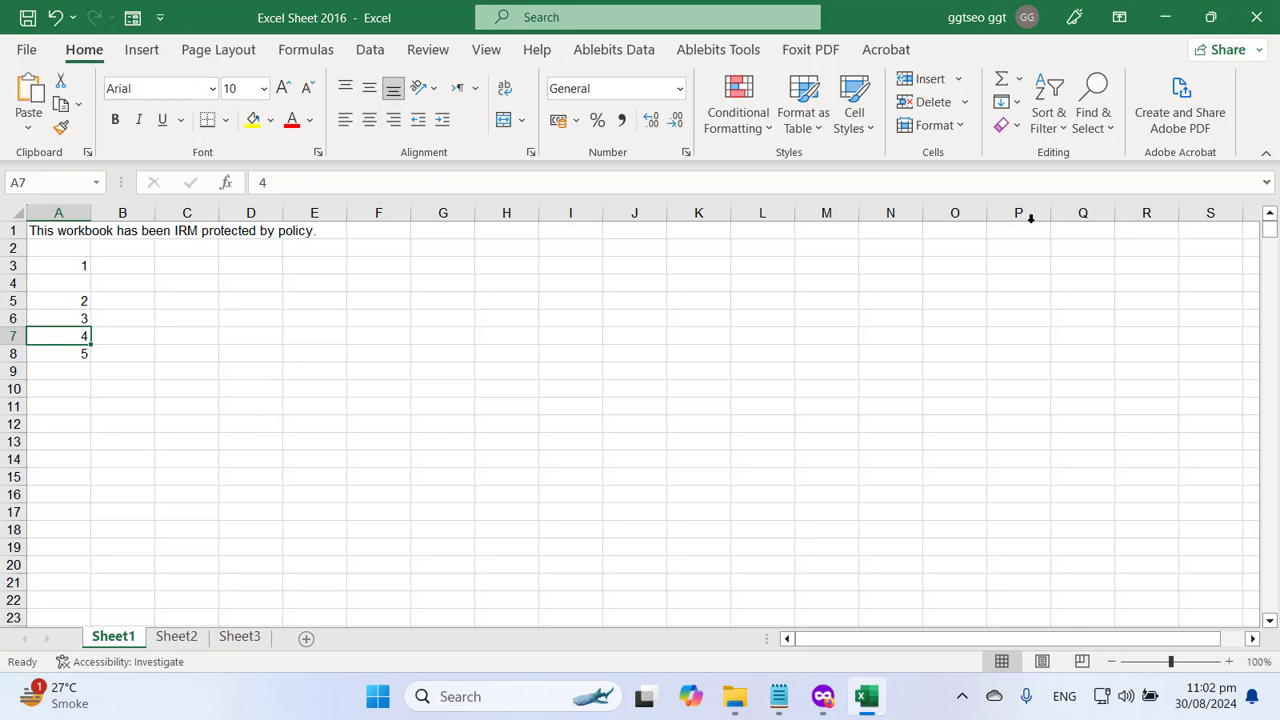
left_click(957, 79)
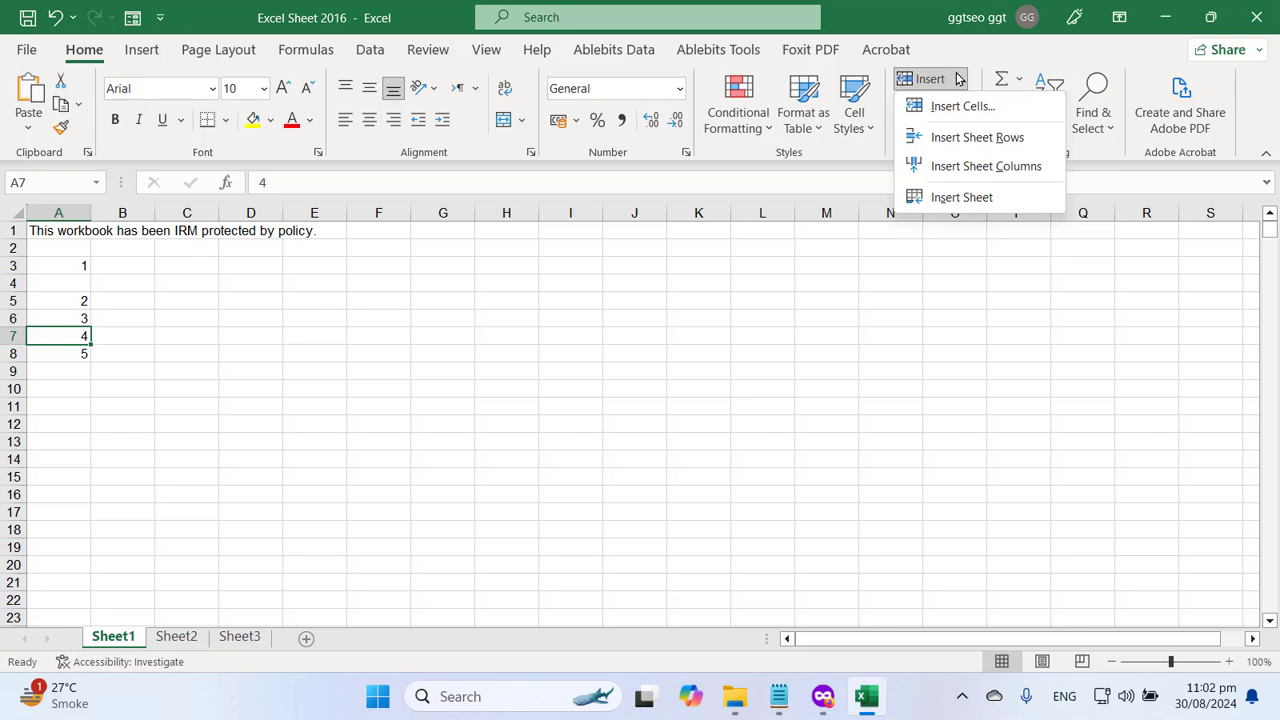
left_click(1022, 140)
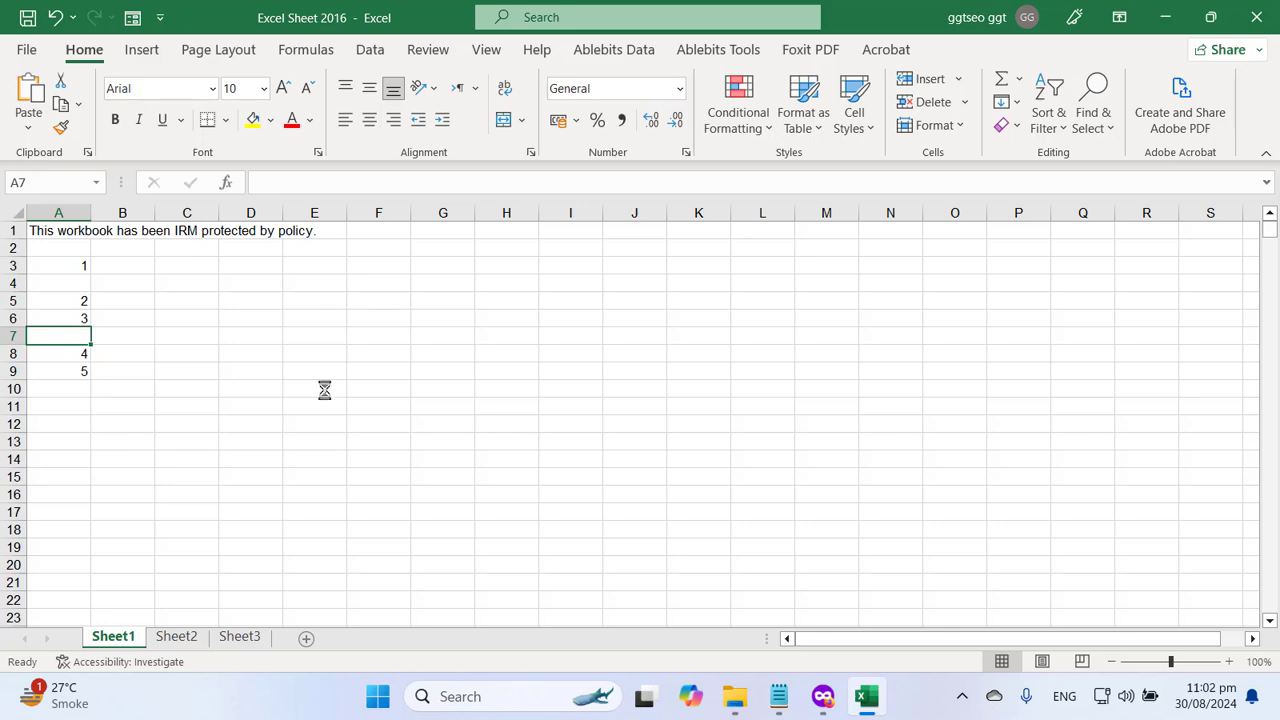
key("F4")
key("F4")
key("F4")
- Switch to Notepad and add a blank line after the question "How to do if insert new column has non empty error?"
key("alt+Tab")
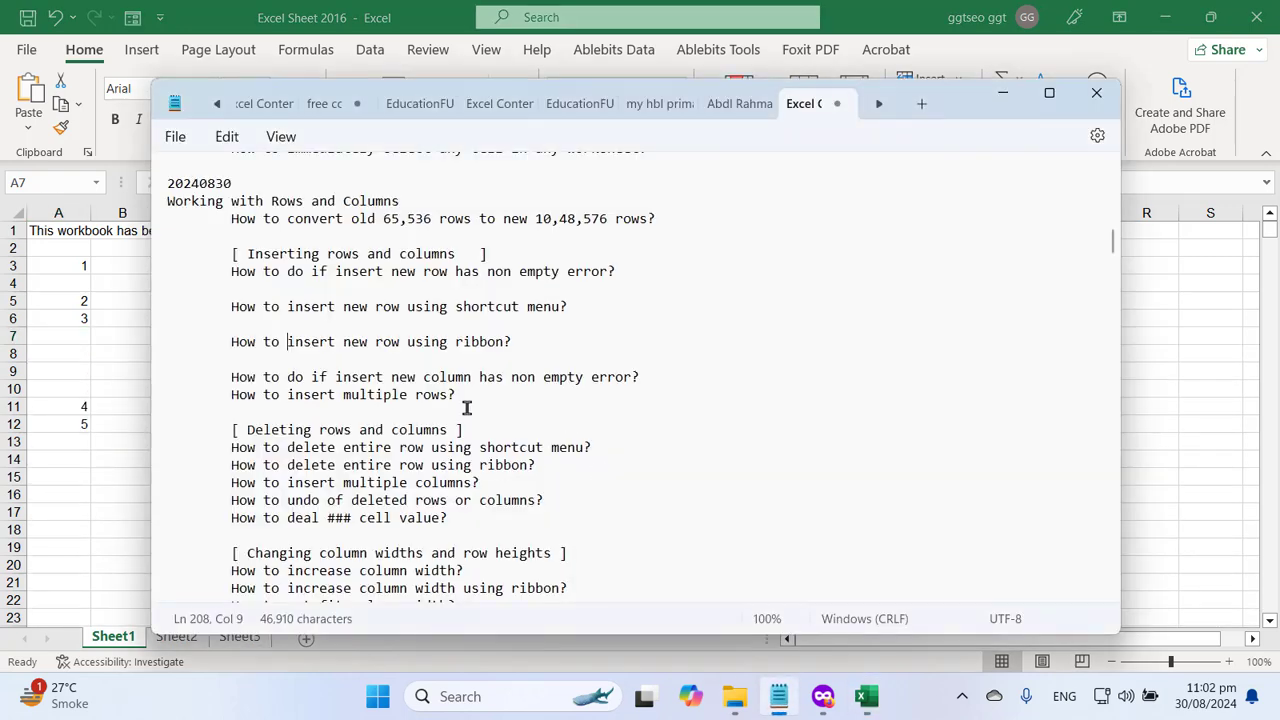
left_click_drag(233, 342, 495, 345)
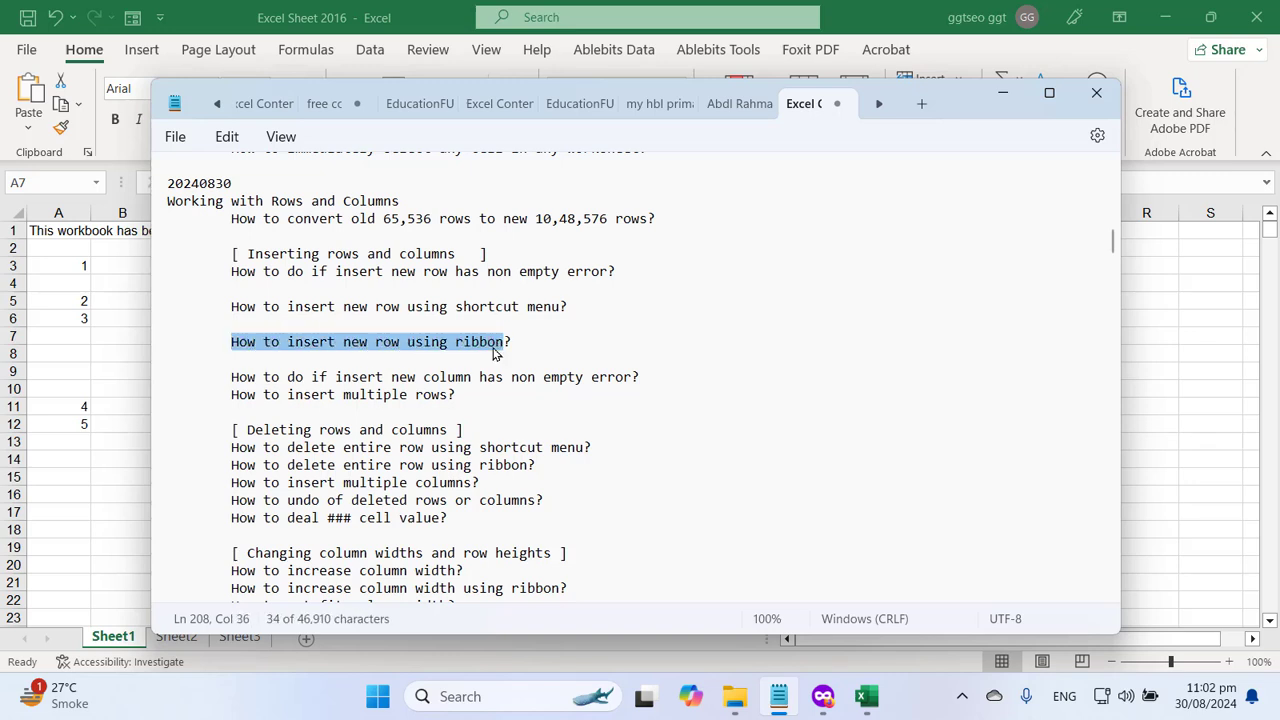
left_click(391, 377)
key("End")
key("Return")
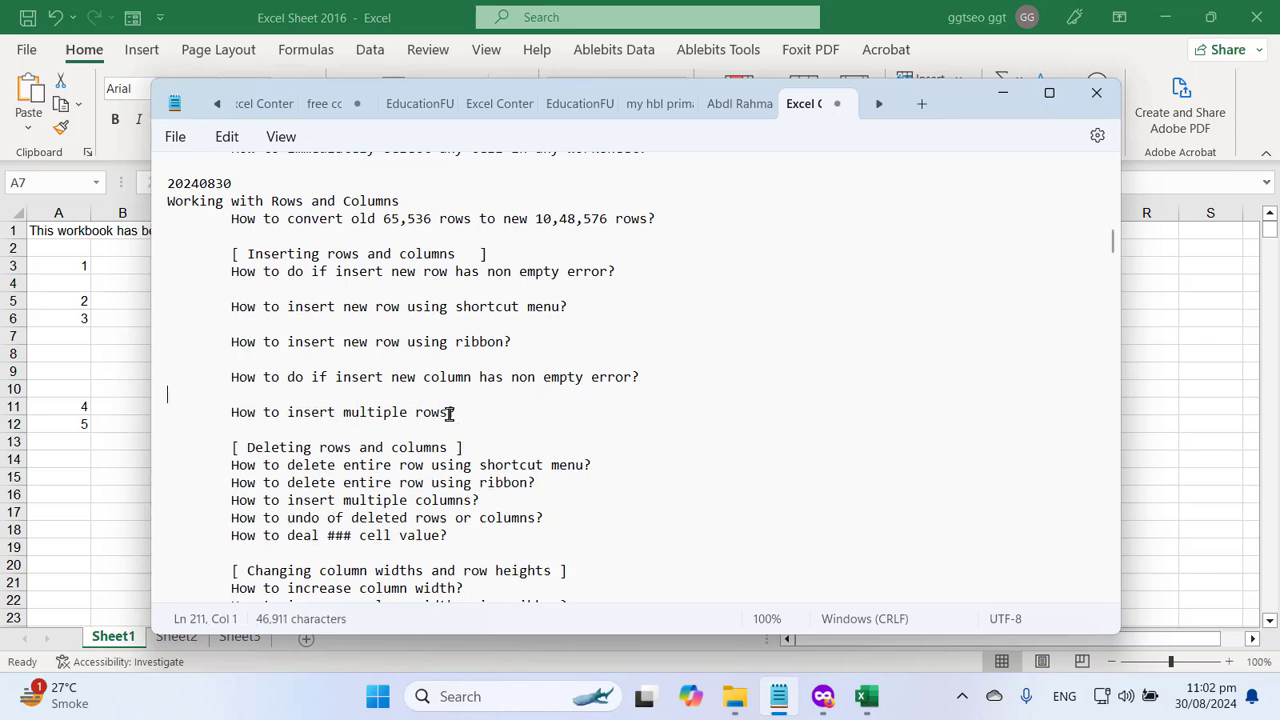
key("Up")
key("Right")
key("Right")
key("Right")
key("Right")
key("Right")
key("Right")
key("Right")
key("Right")
key("Right")
key("Right")
key("Right")
key("Right")
key("Right")
key("Right")
key("Right")
key("Right")
key("Right")
key("Right")
key("Right")
key("Right")
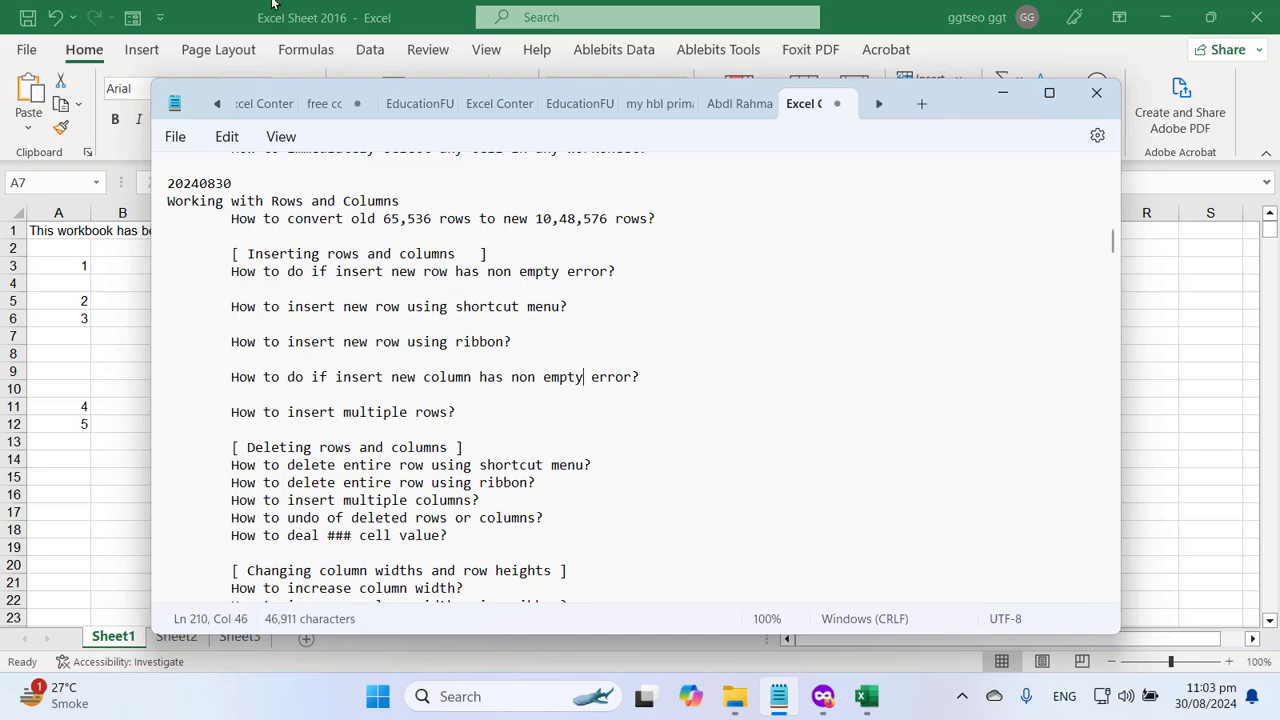
- Switch to Excel and enter 1 in cell XFD1, the last column of row 1, on Sheet1
key("alt+Tab")
left_click(314, 331)
left_click(80, 486)
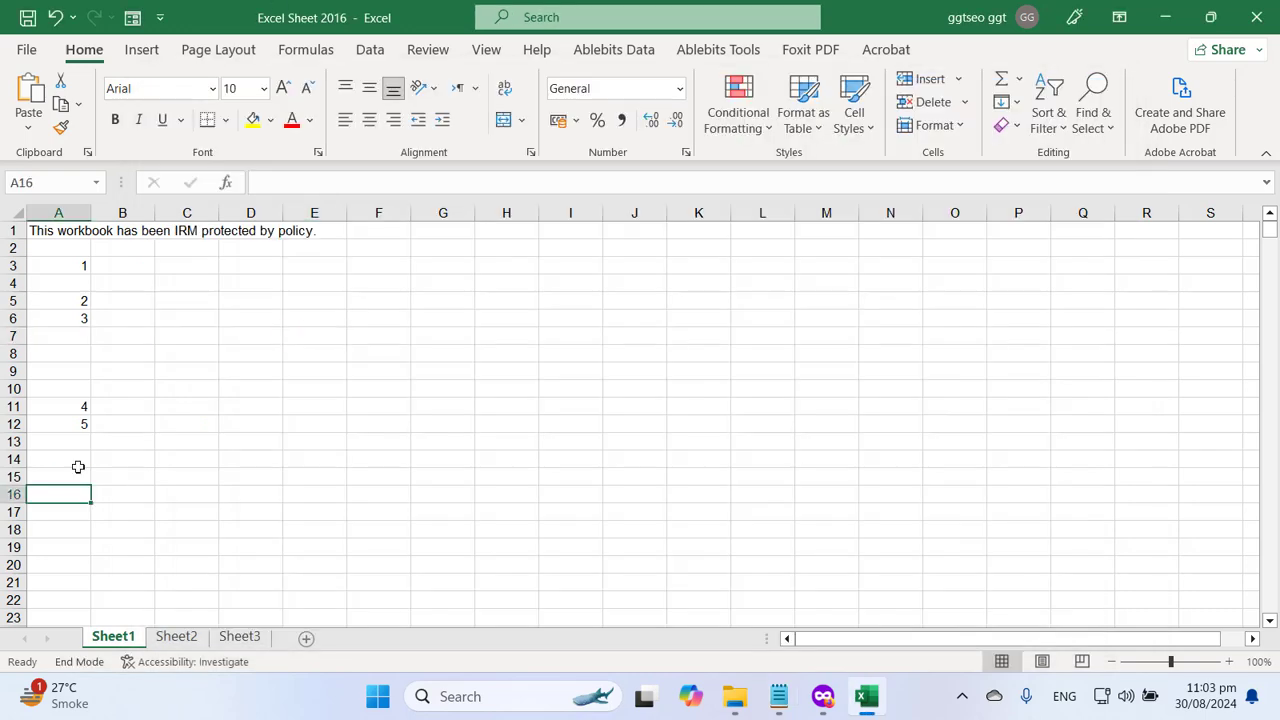
key("ctrl+Down")
key("ctrl+Home")
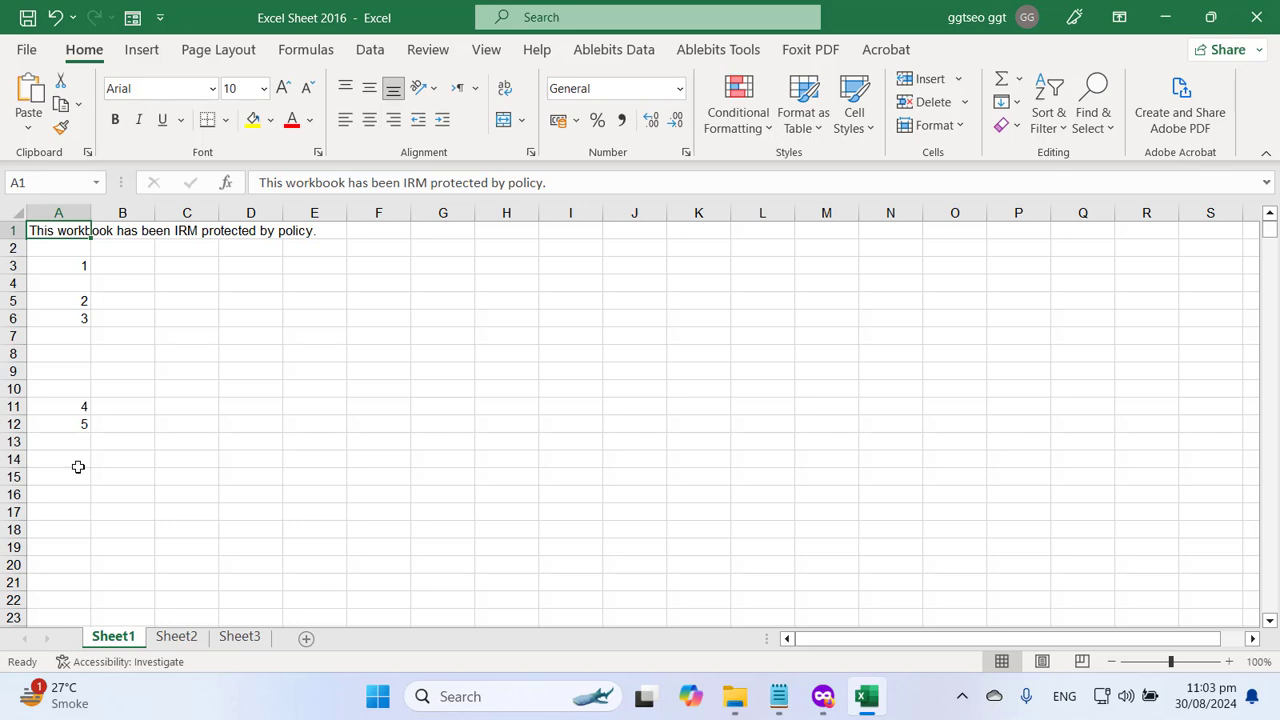
key("ctrl+Right")
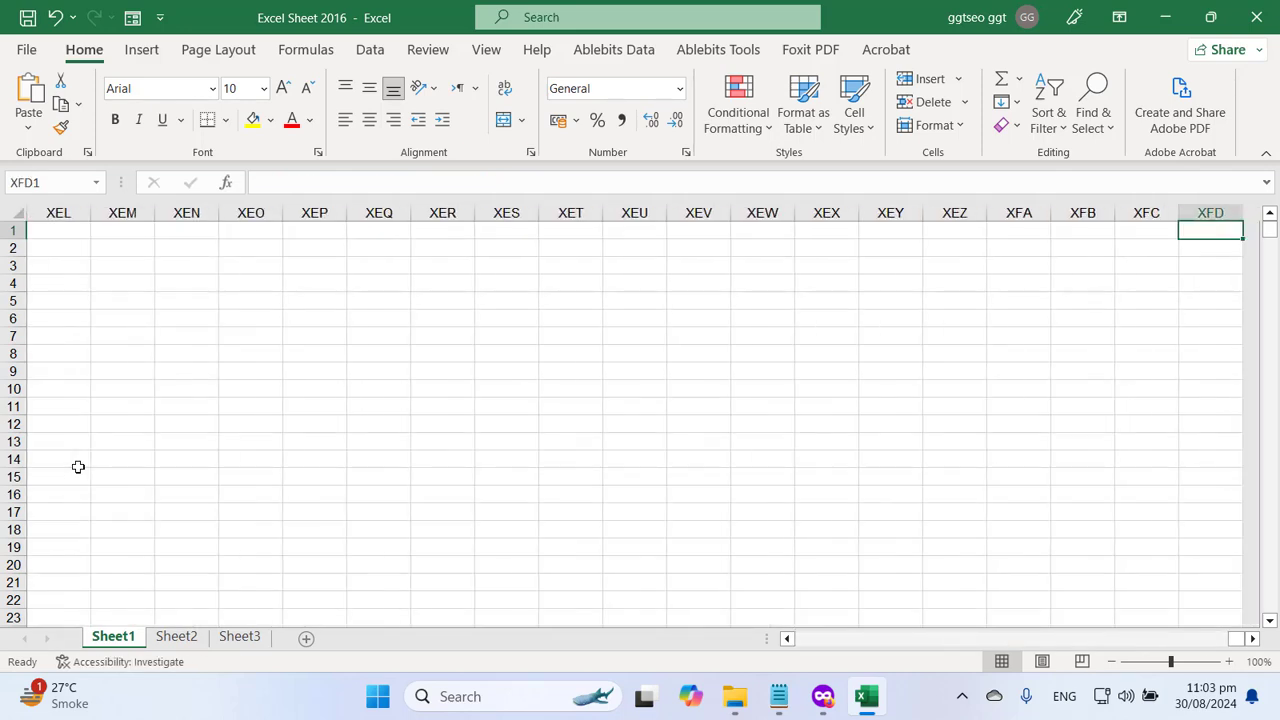
type("1")
key("Return")
key("Up")
key("End")
key("Left")
left_click(626, 377)
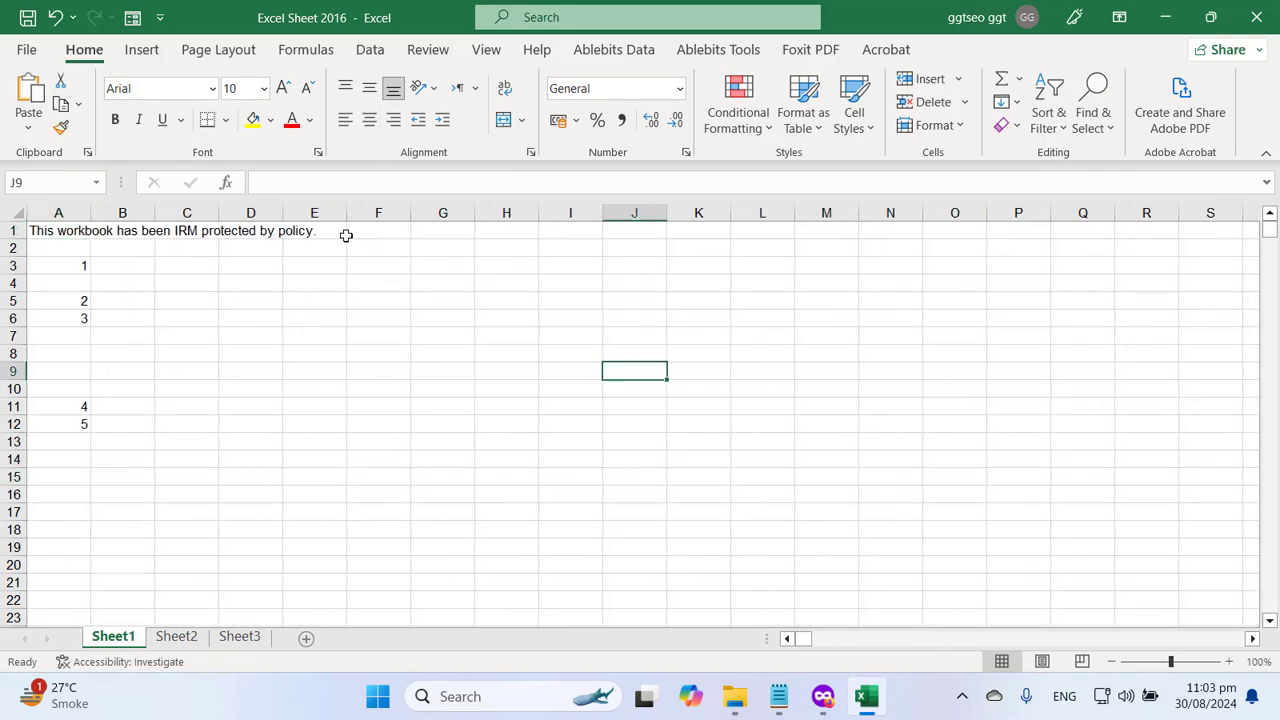
- Try to insert a new column at column E on Sheet1
left_click(318, 212)
right_click(320, 211)
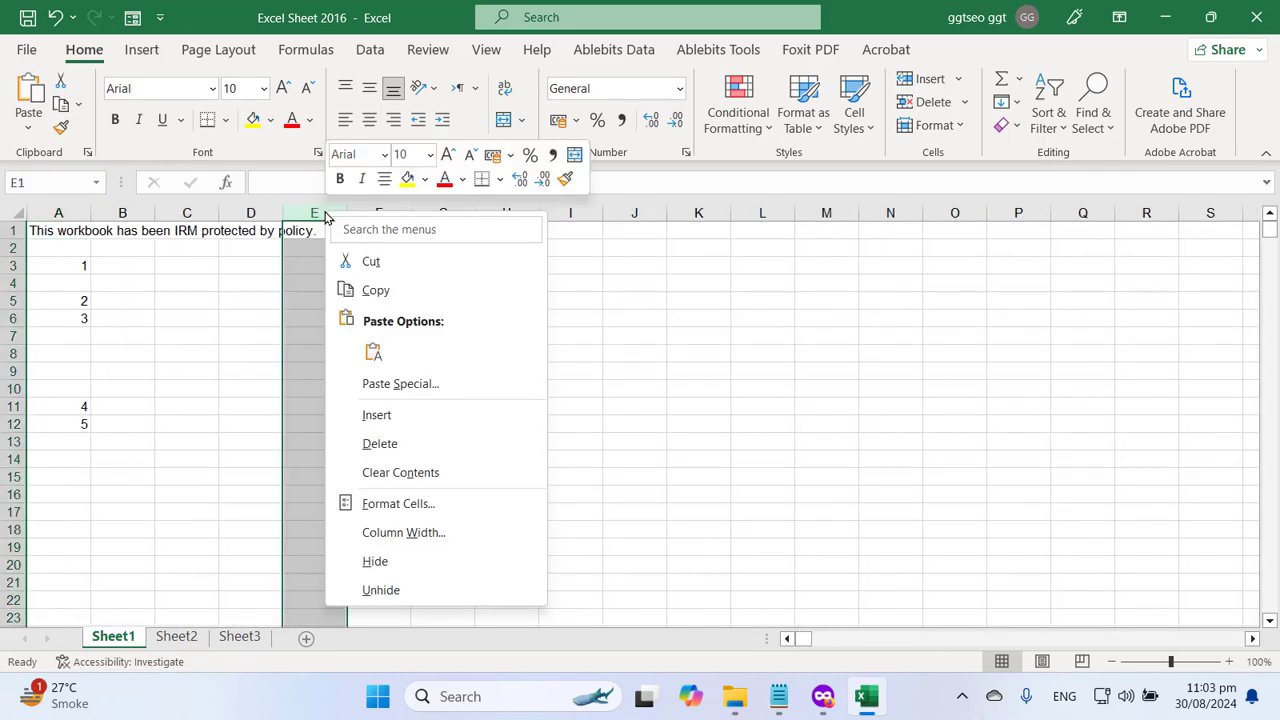
left_click(399, 418)
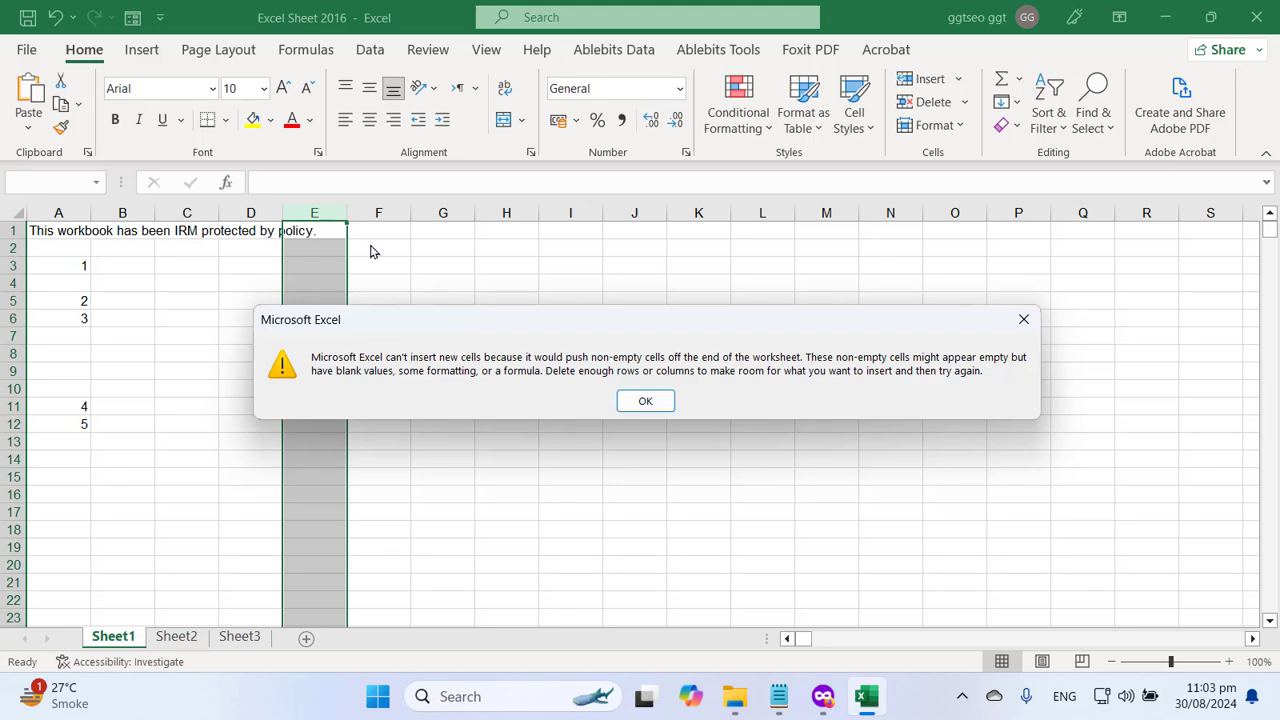
left_click(635, 403)
left_click(312, 230)
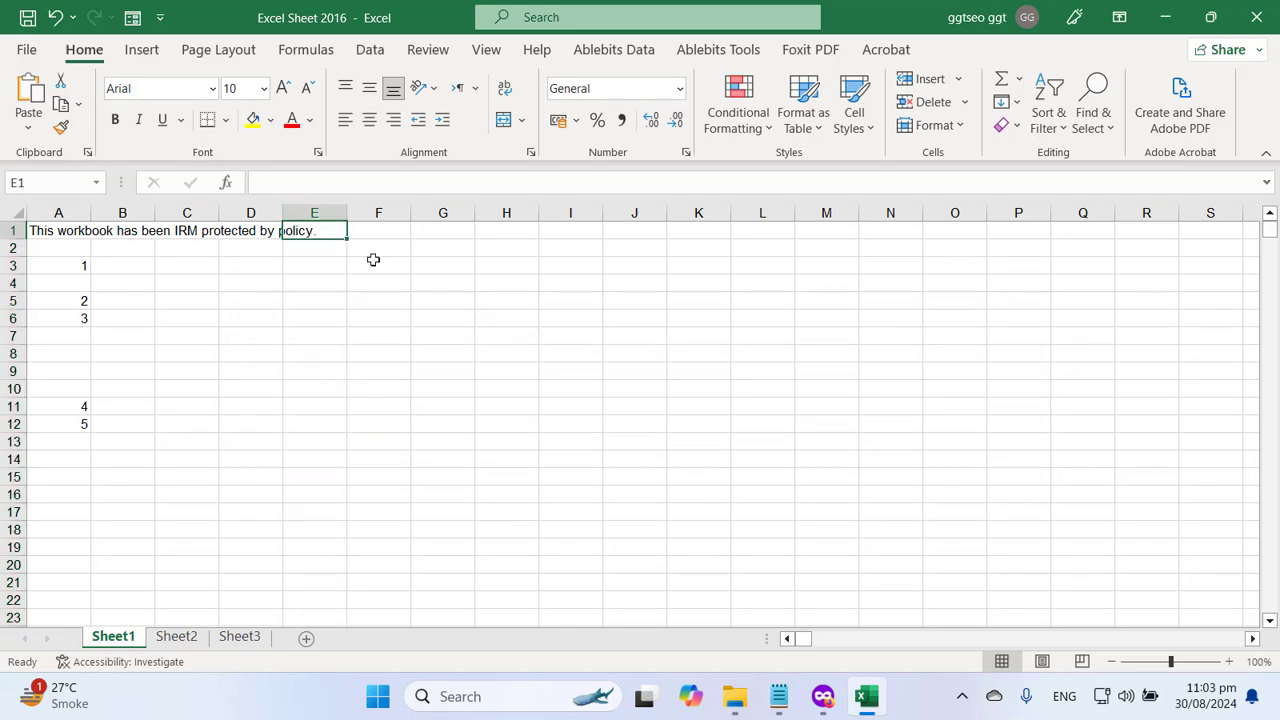
- Clear the value in the last cell of row 1, and insert a new column at column D, accepting the large operation
key("ctrl+Right")
key("ctrl+Left")
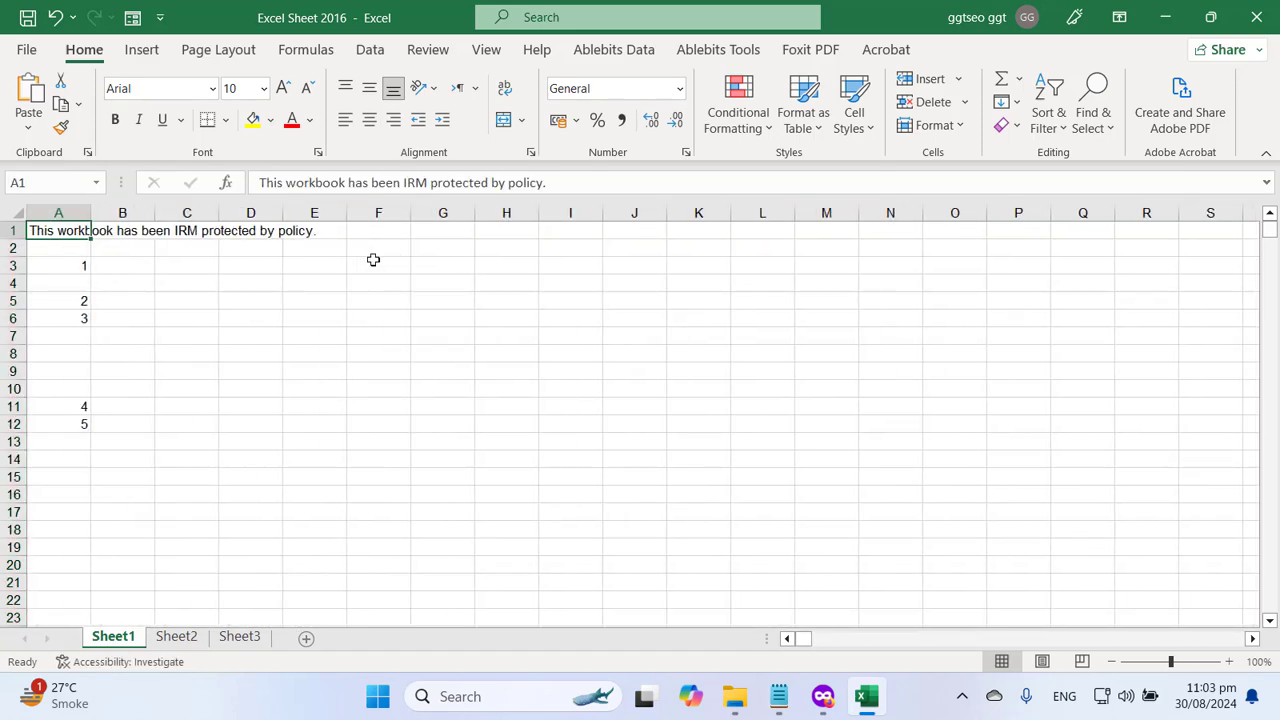
left_click(300, 356)
left_click(254, 210)
right_click(254, 206)
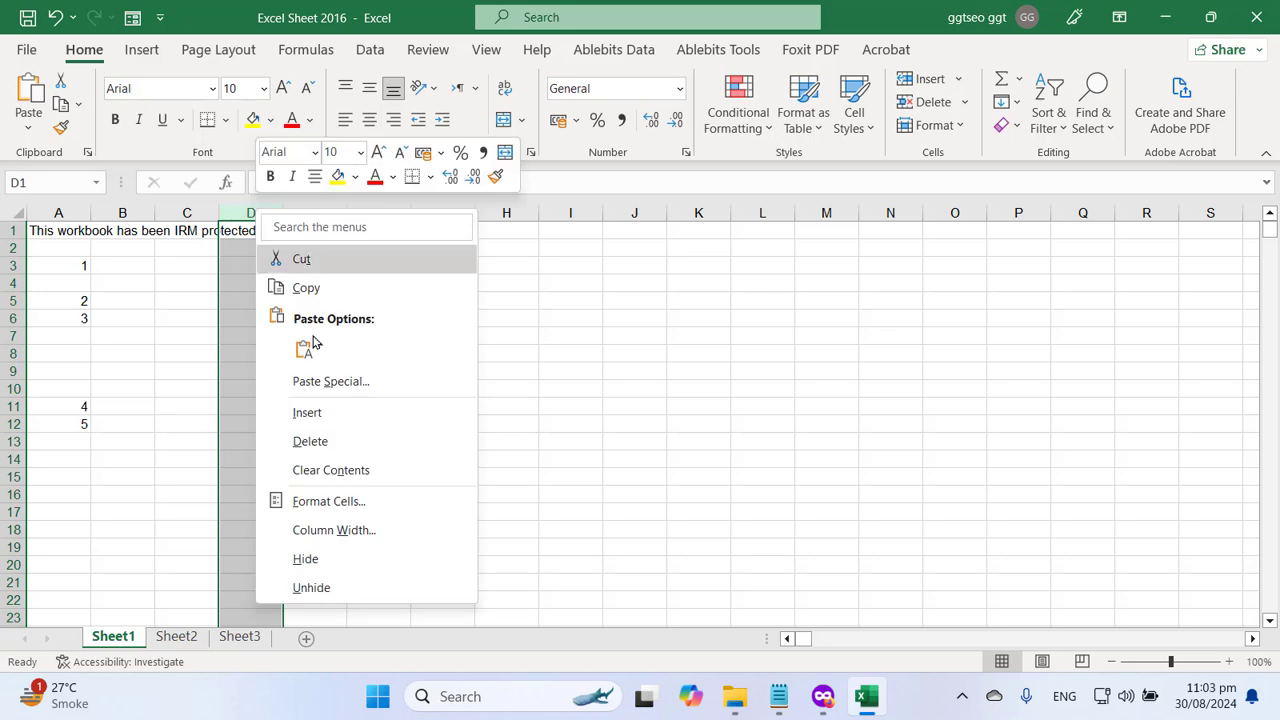
left_click(323, 412)
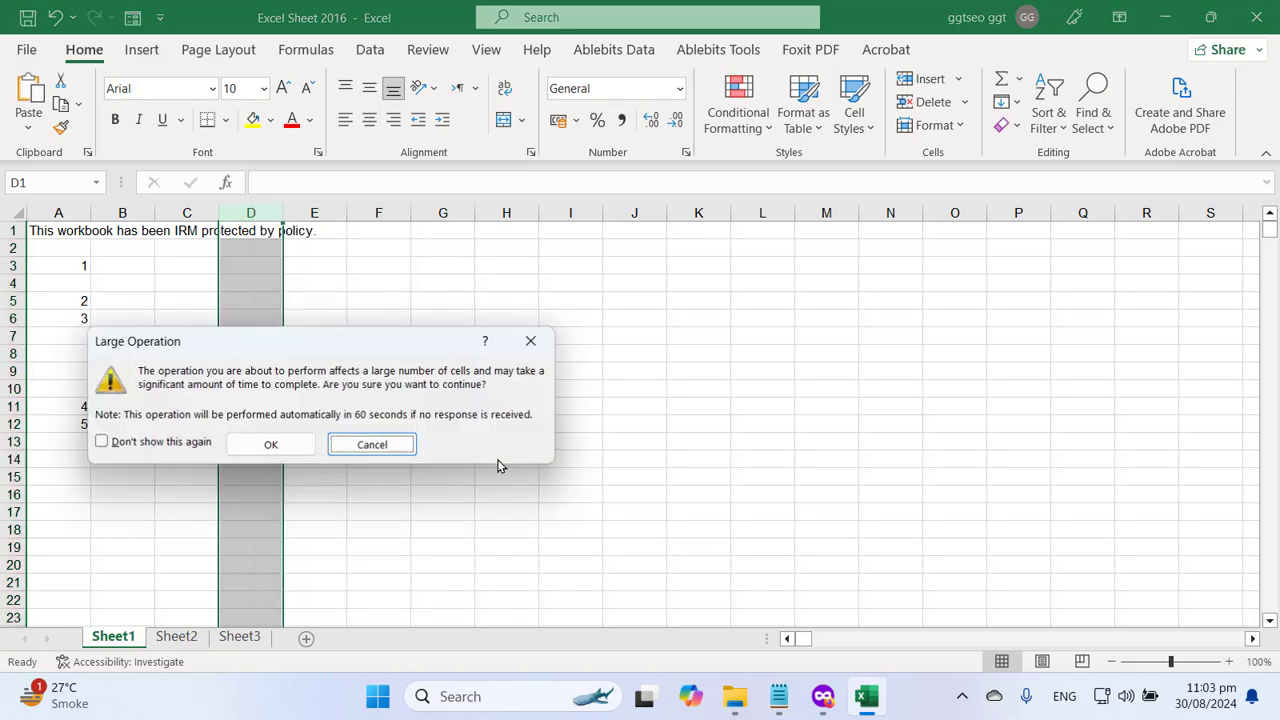
left_click(279, 456)
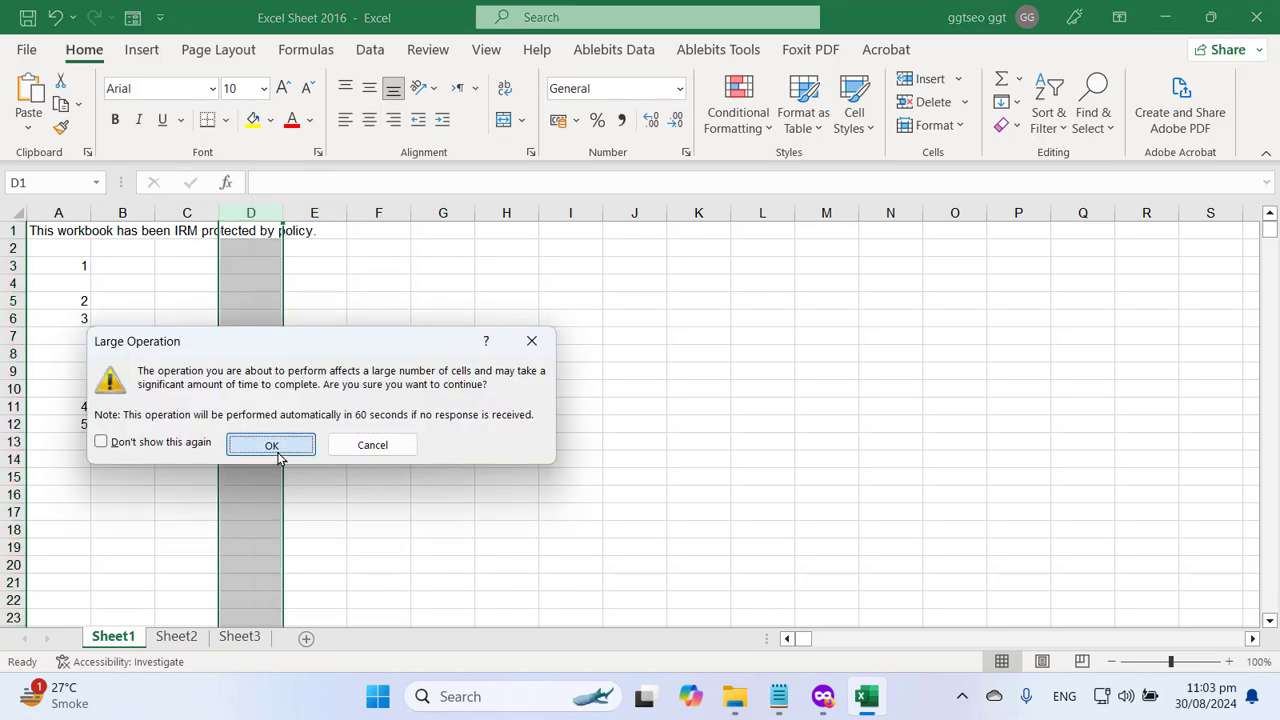
left_click(440, 424)
- Insert a new column at column F on Sheet1, accepting the large operation
left_click(371, 205)
right_click(371, 205)
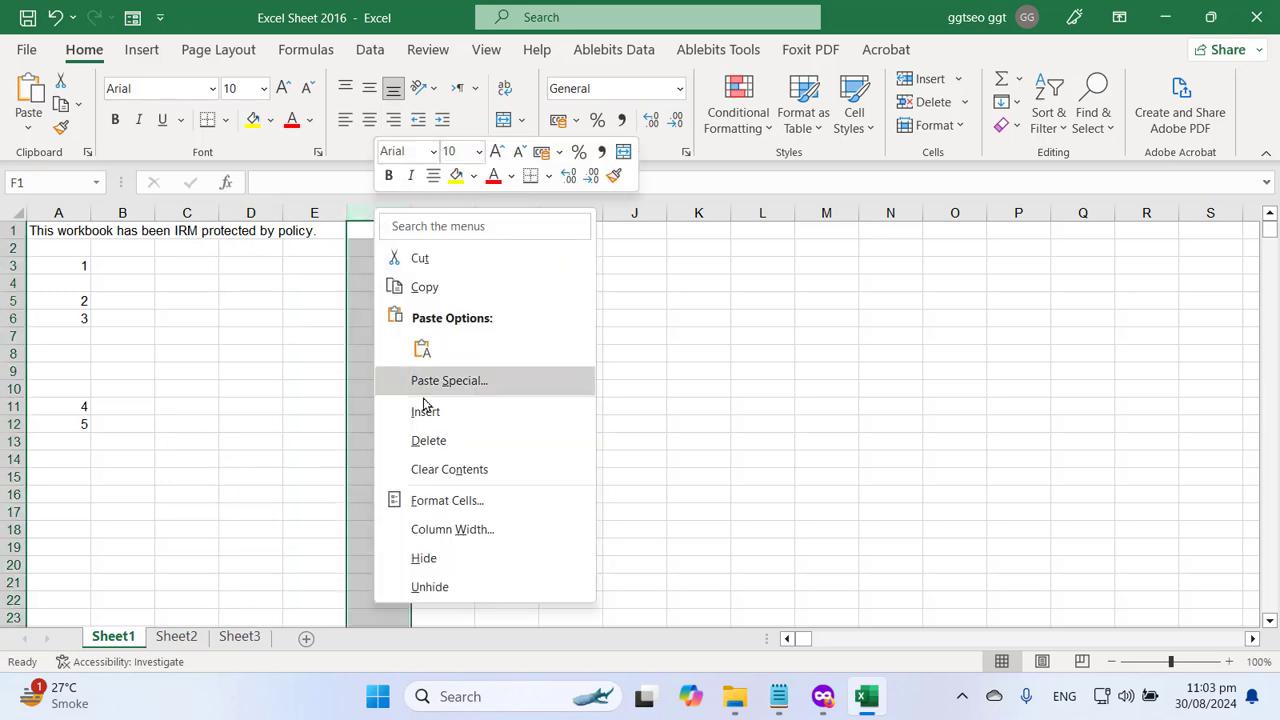
left_click(425, 411)
left_click(371, 443)
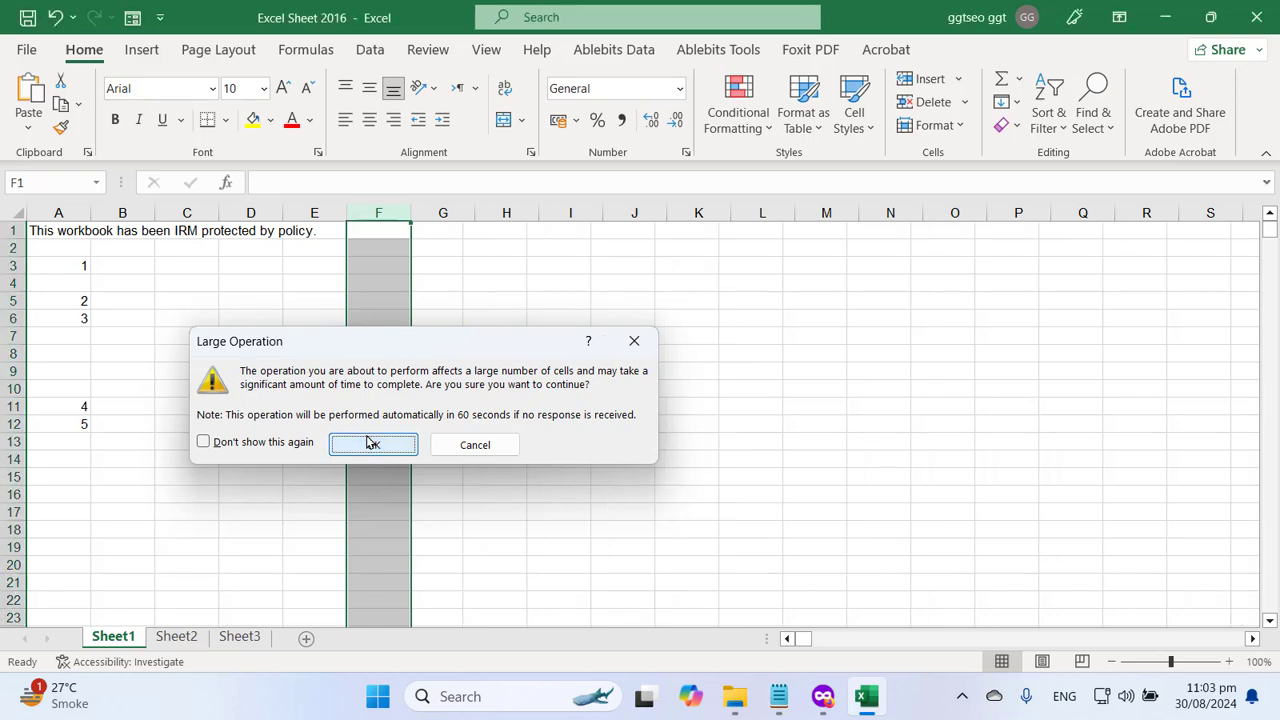
left_click(369, 369)
left_click_drag(373, 318, 356, 336)
left_click(374, 281)
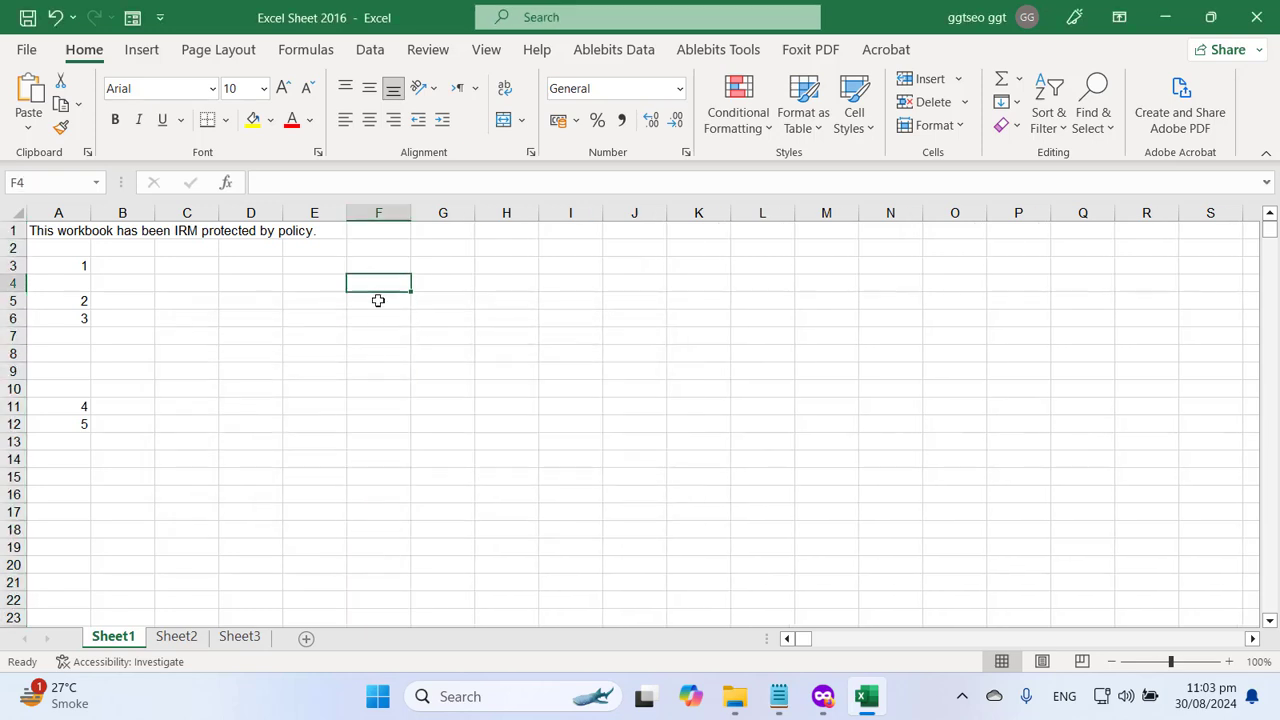
- On Sheet2, insert a new column at column E twice
left_click(176, 637)
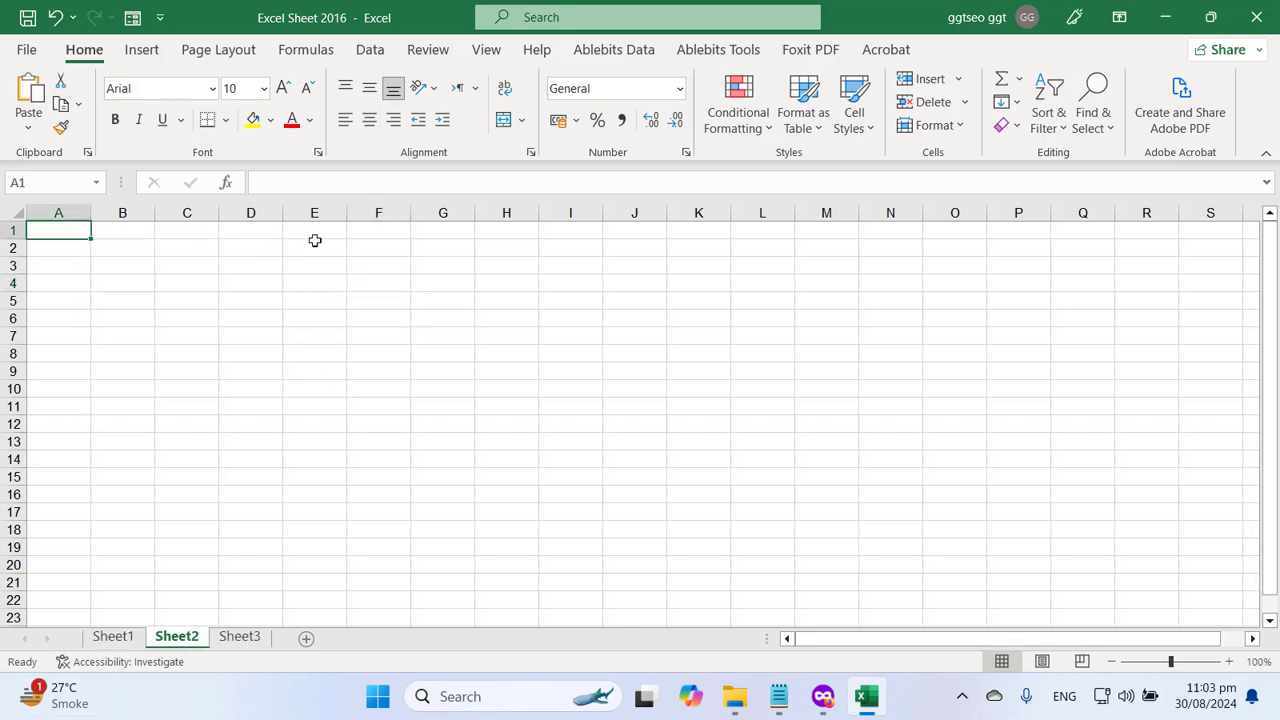
left_click(316, 213)
right_click(320, 212)
left_click(378, 414)
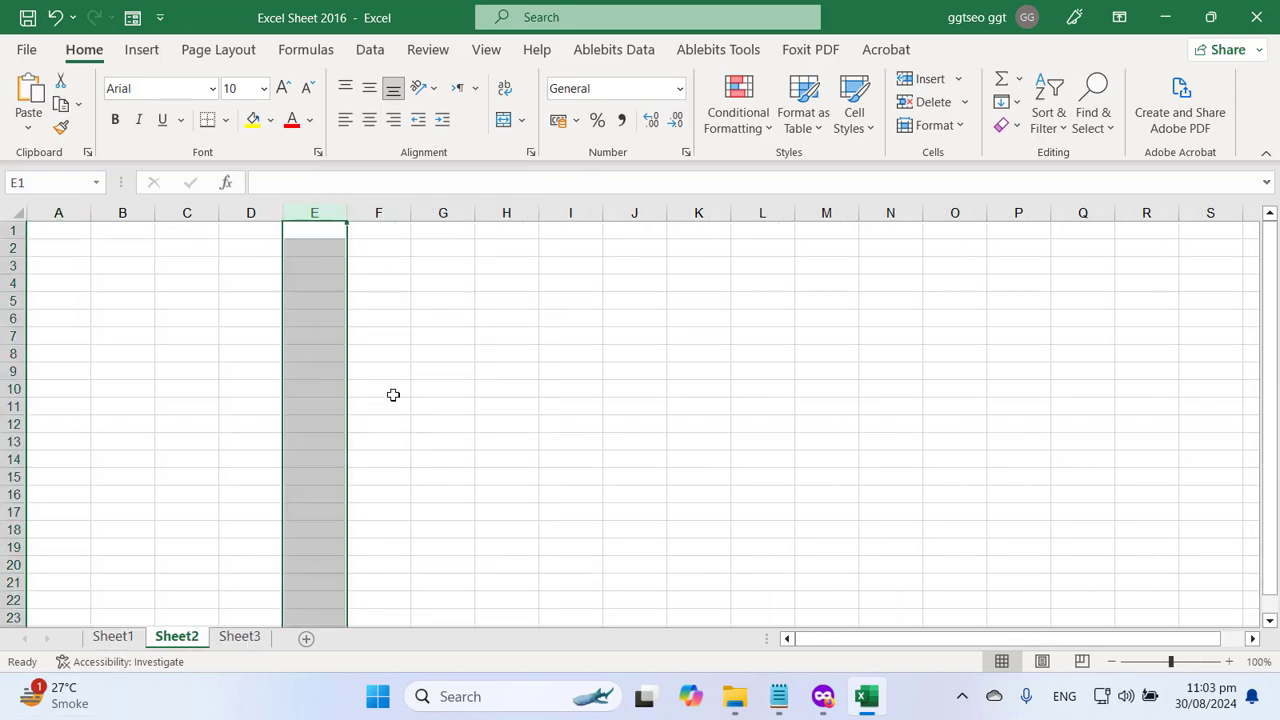
left_click(390, 390)
left_click(316, 318)
right_click(316, 213)
left_click(370, 421)
left_click(394, 366)
left_click(296, 320)
- Switch to Notepad and highlight the questions on the new column non-empty error and on inserting multiple rows
left_click(782, 697)
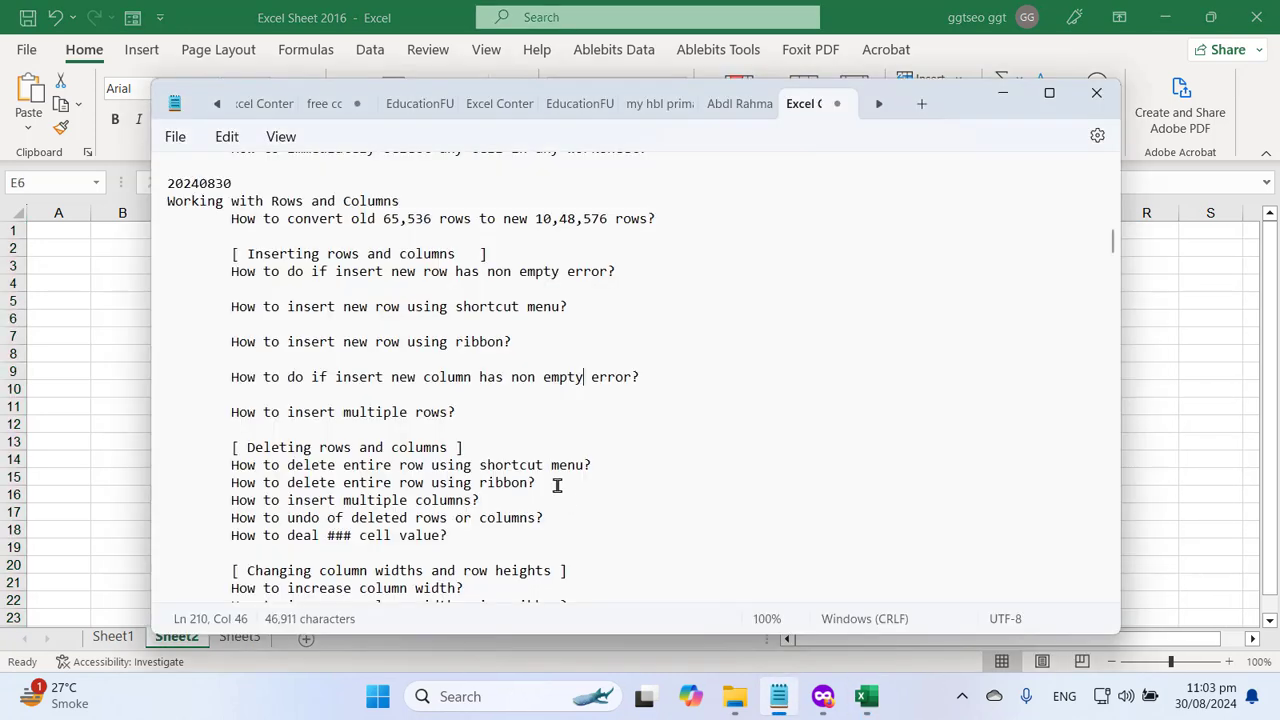
left_click_drag(282, 380, 541, 383)
left_click(557, 380)
left_click_drag(303, 377, 545, 382)
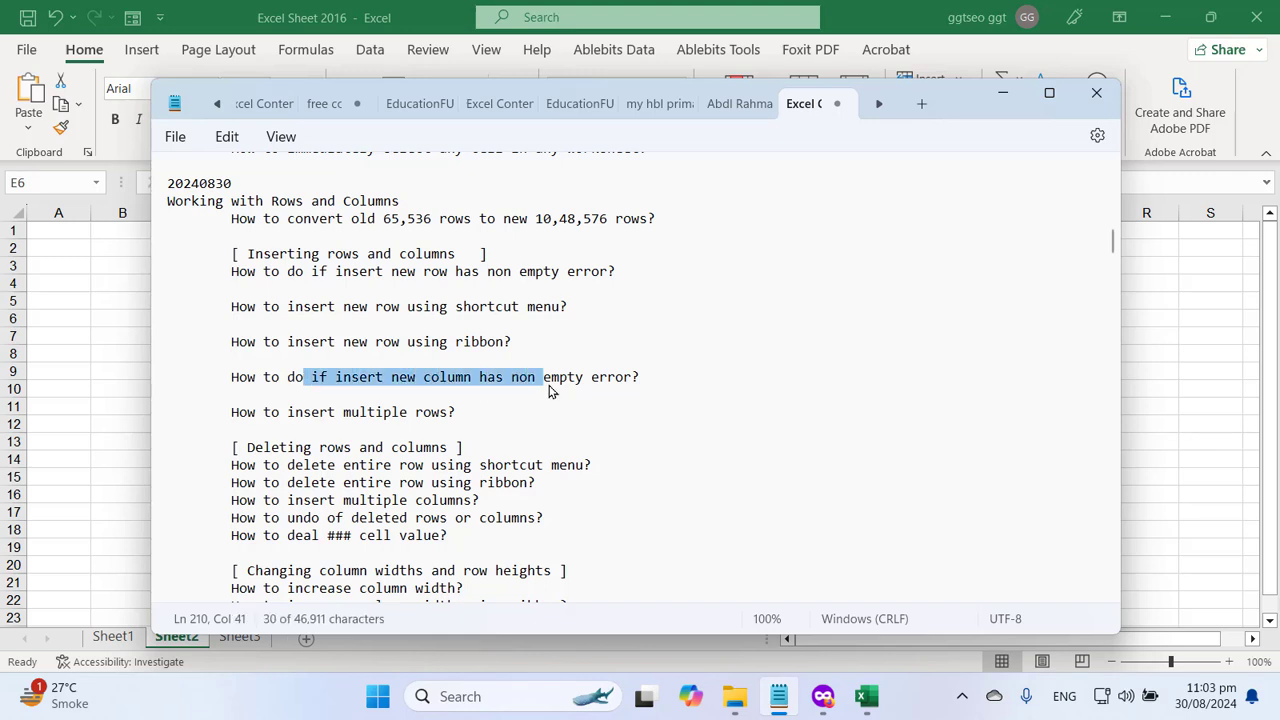
left_click(366, 500)
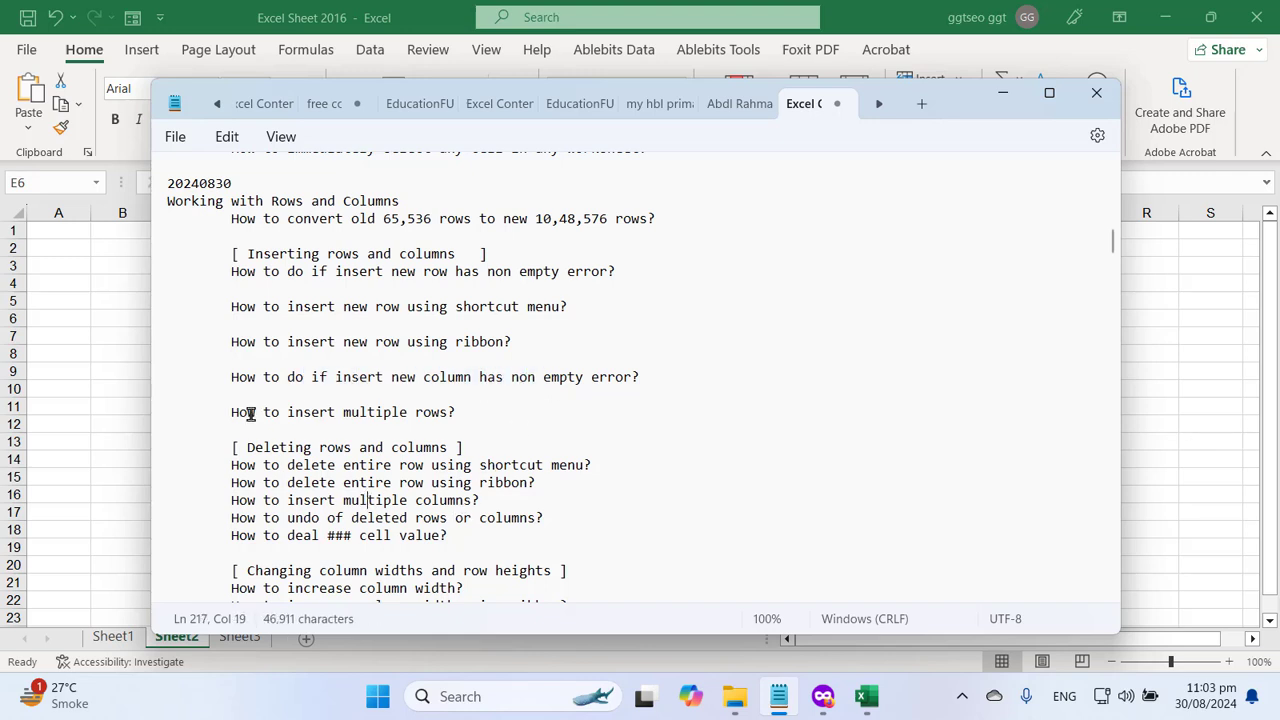
left_click_drag(245, 412, 447, 412)
- Switch to Excel and fill cells B2 to B18 of Sheet2 with the number series 1 to 17
left_click(866, 697)
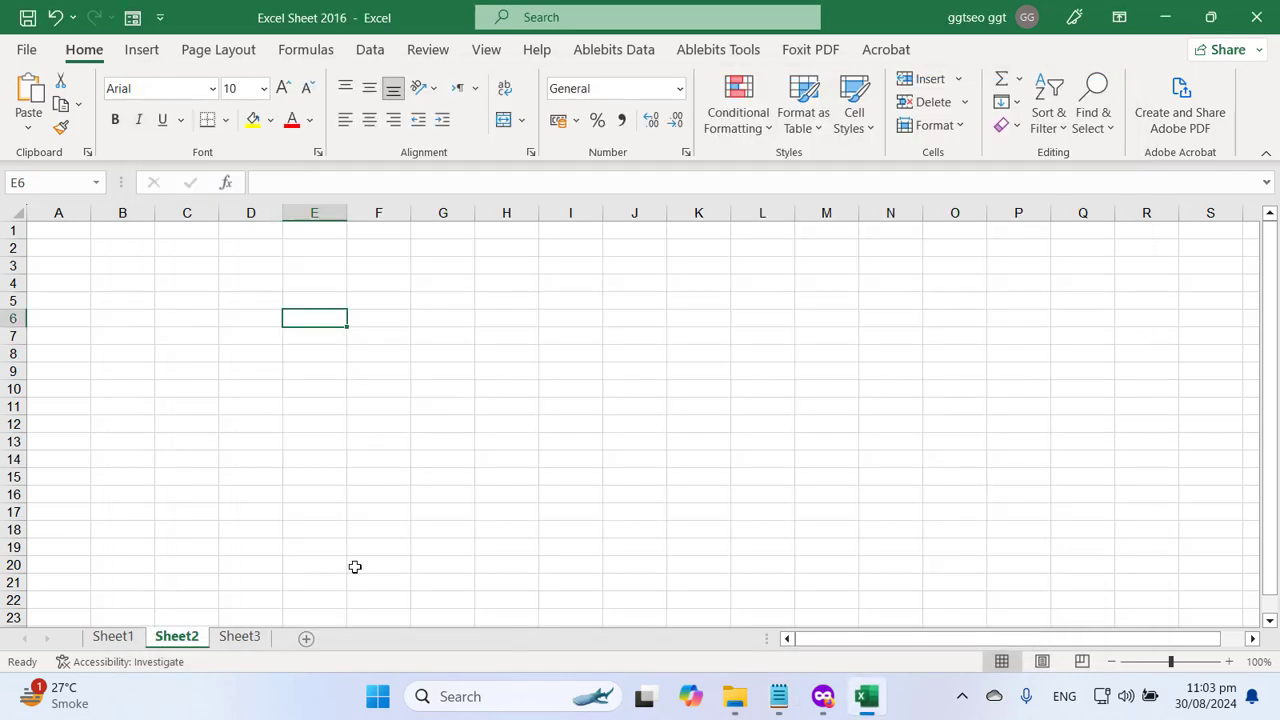
left_click(305, 519)
left_click(128, 247)
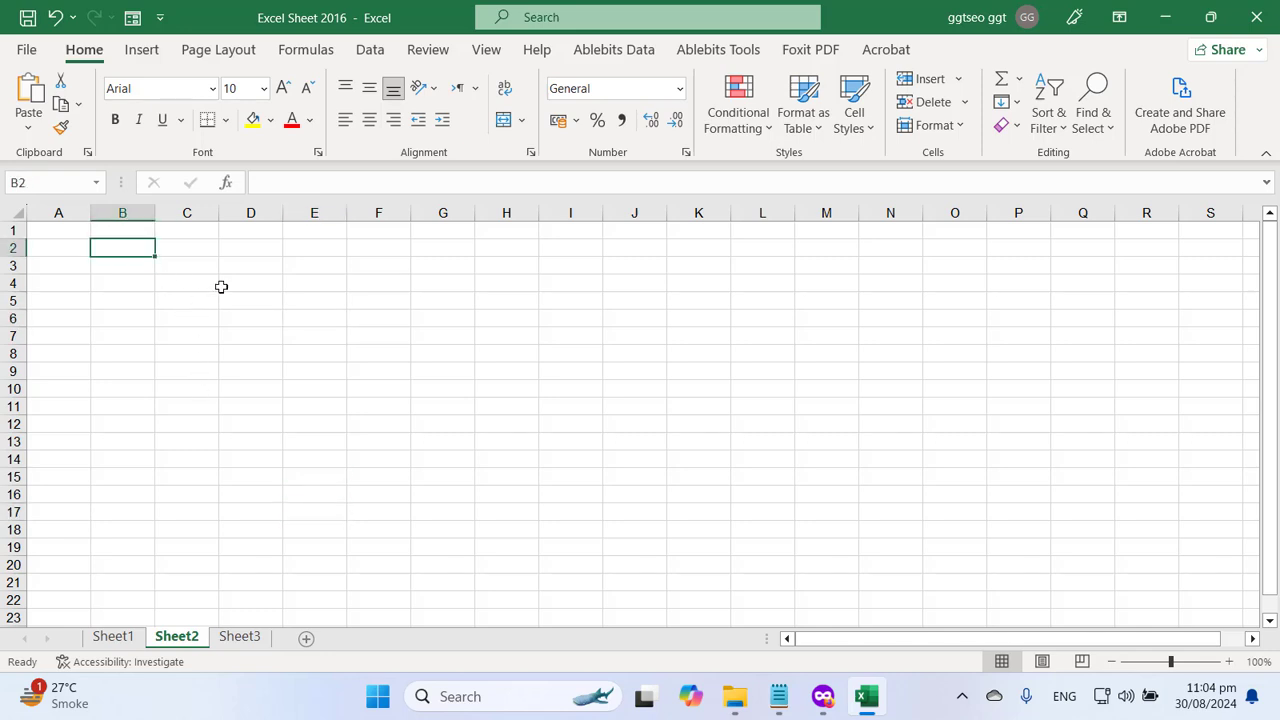
type("1")
key("Return")
left_click(131, 247)
left_click_drag(152, 257, 154, 541)
left_click(318, 441)
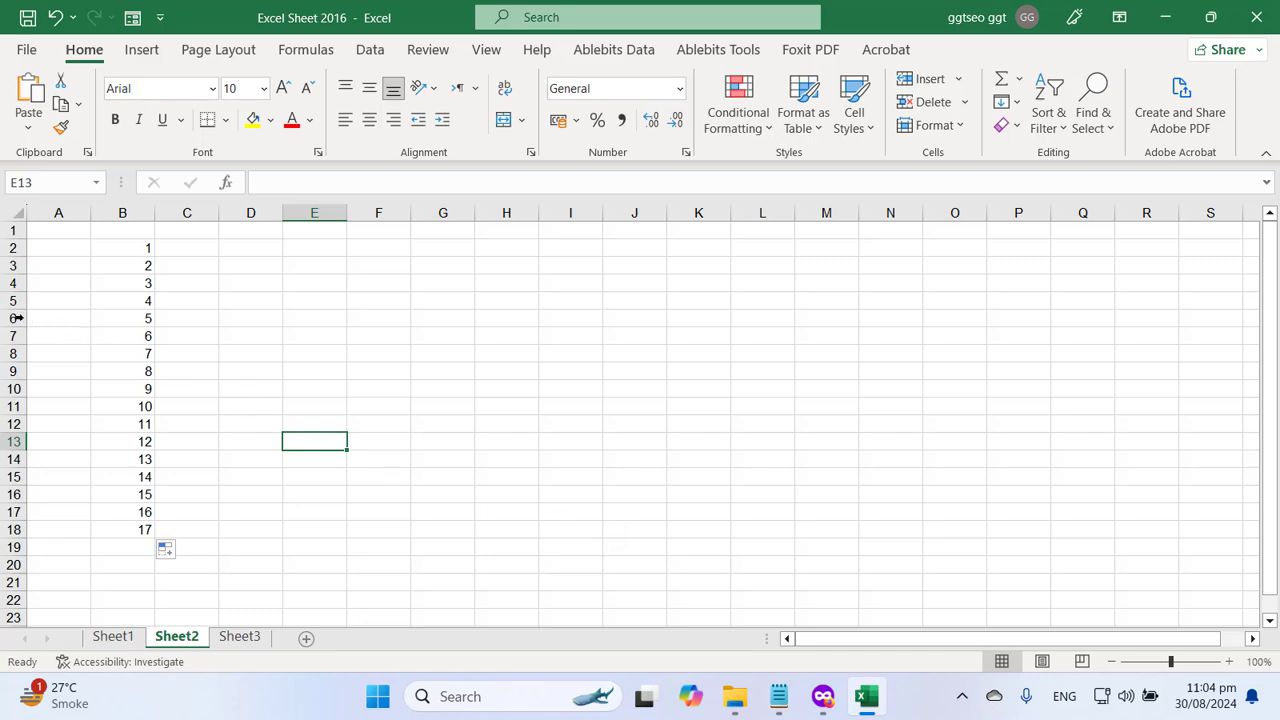
- Insert three new rows at once at rows 5 to 7, above the number 4
left_click_drag(13, 300, 15, 336)
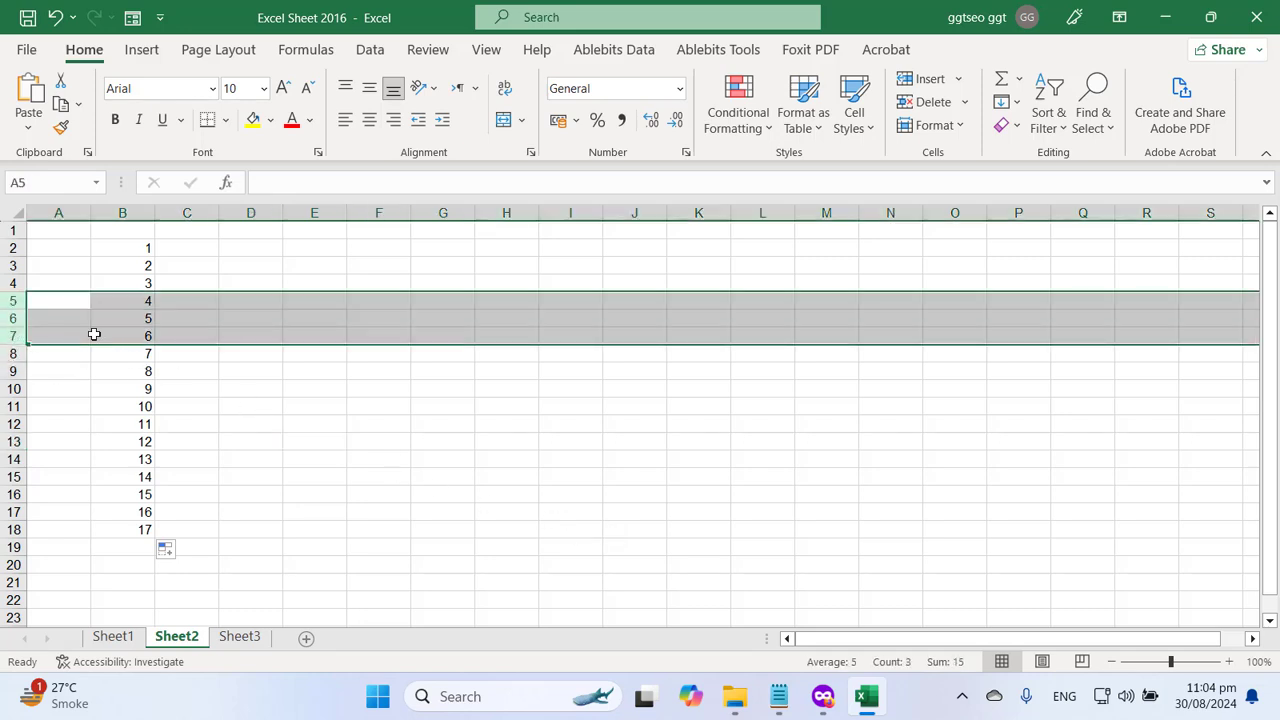
right_click(14, 300)
left_click(100, 474)
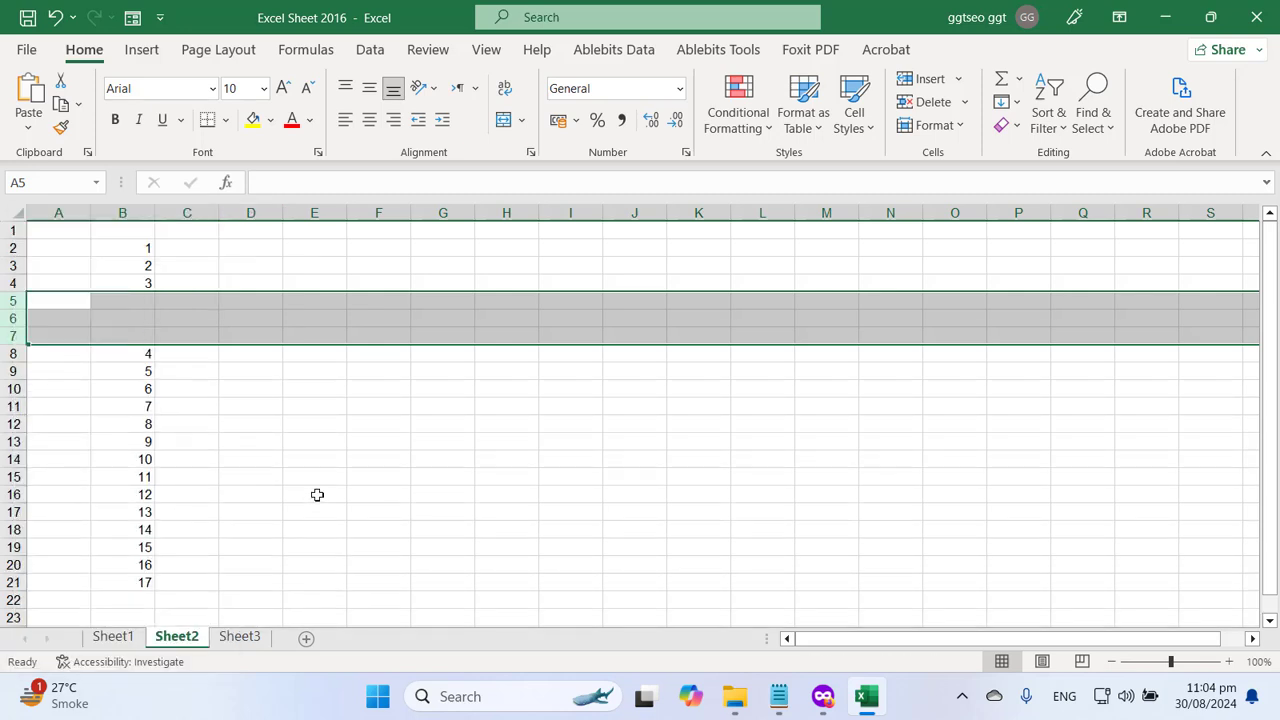
left_click(271, 460)
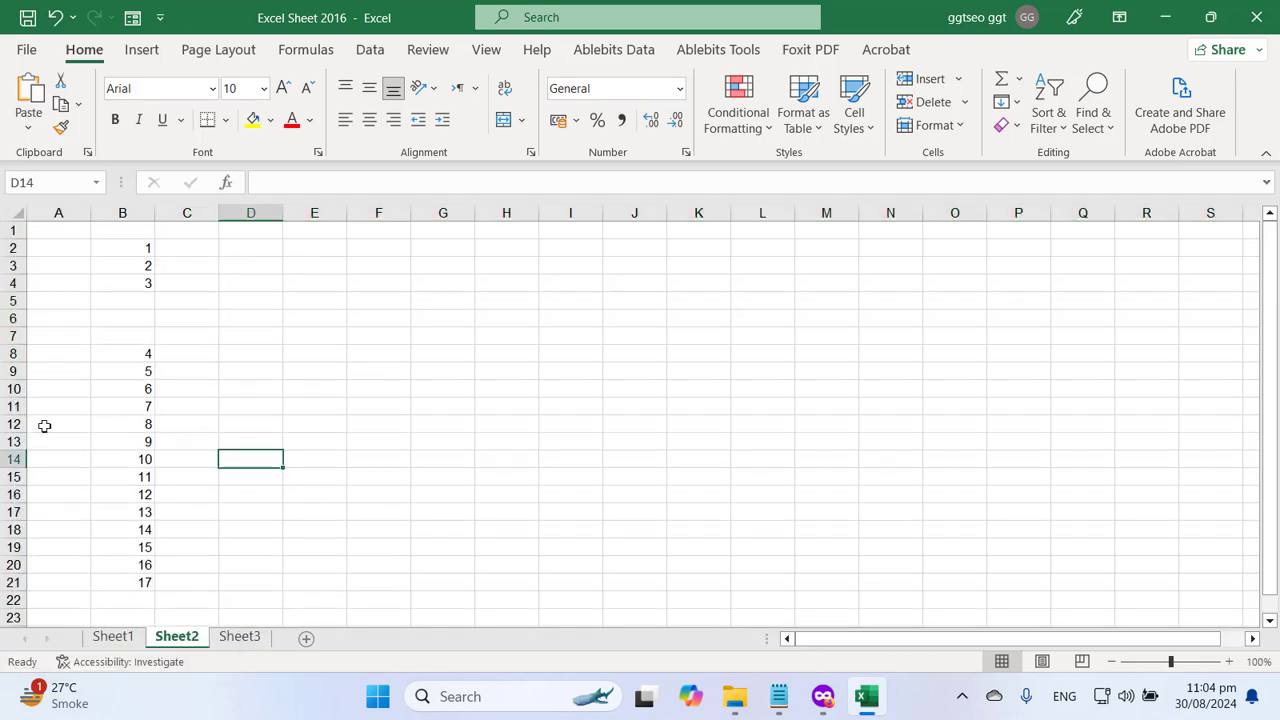
- Insert two new rows at once at rows 12 and 13, above the number 8
left_click_drag(18, 420, 16, 438)
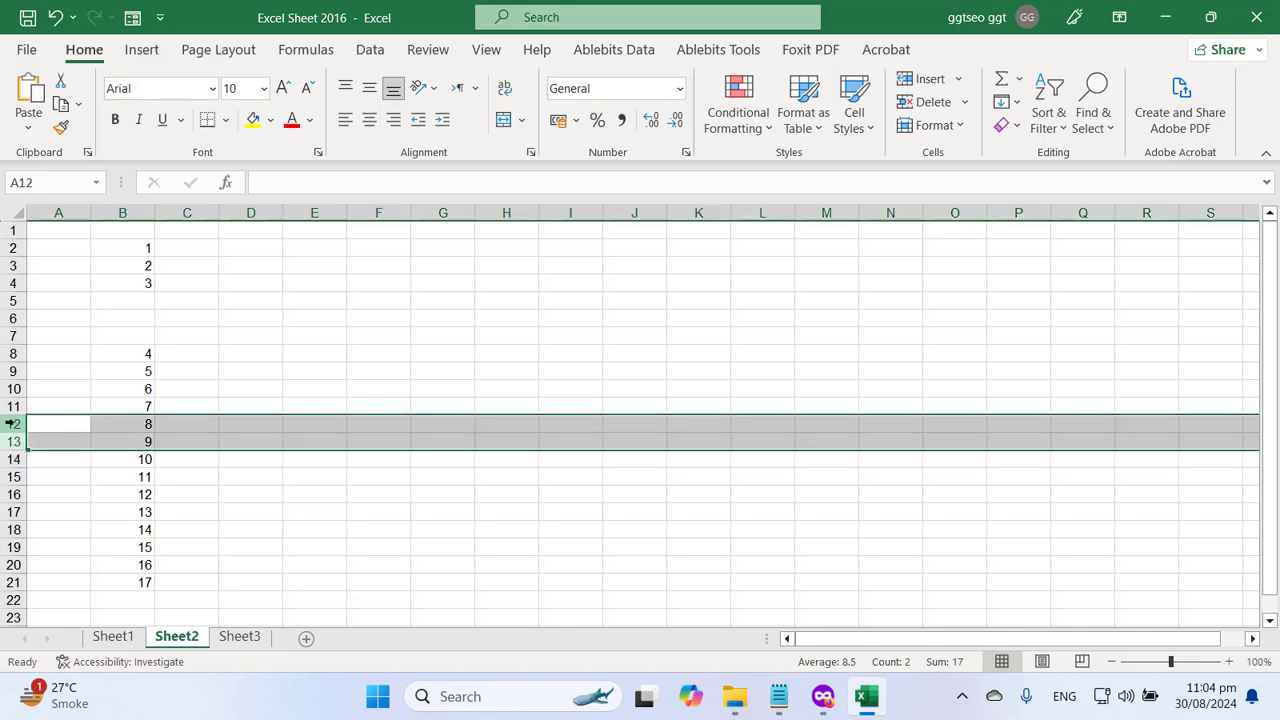
right_click(18, 430)
left_click(92, 233)
left_click(362, 497)
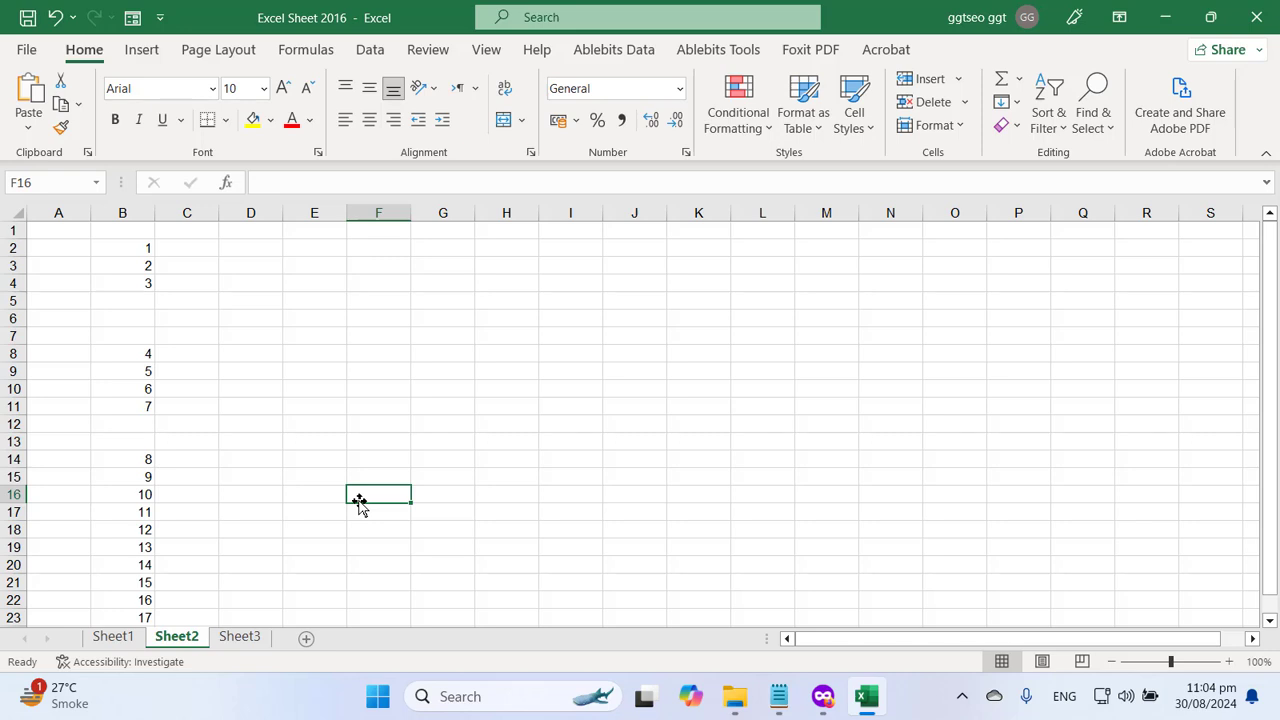
- Switch to Notepad and review the list of questions on deleting rows and columns
left_click(779, 696)
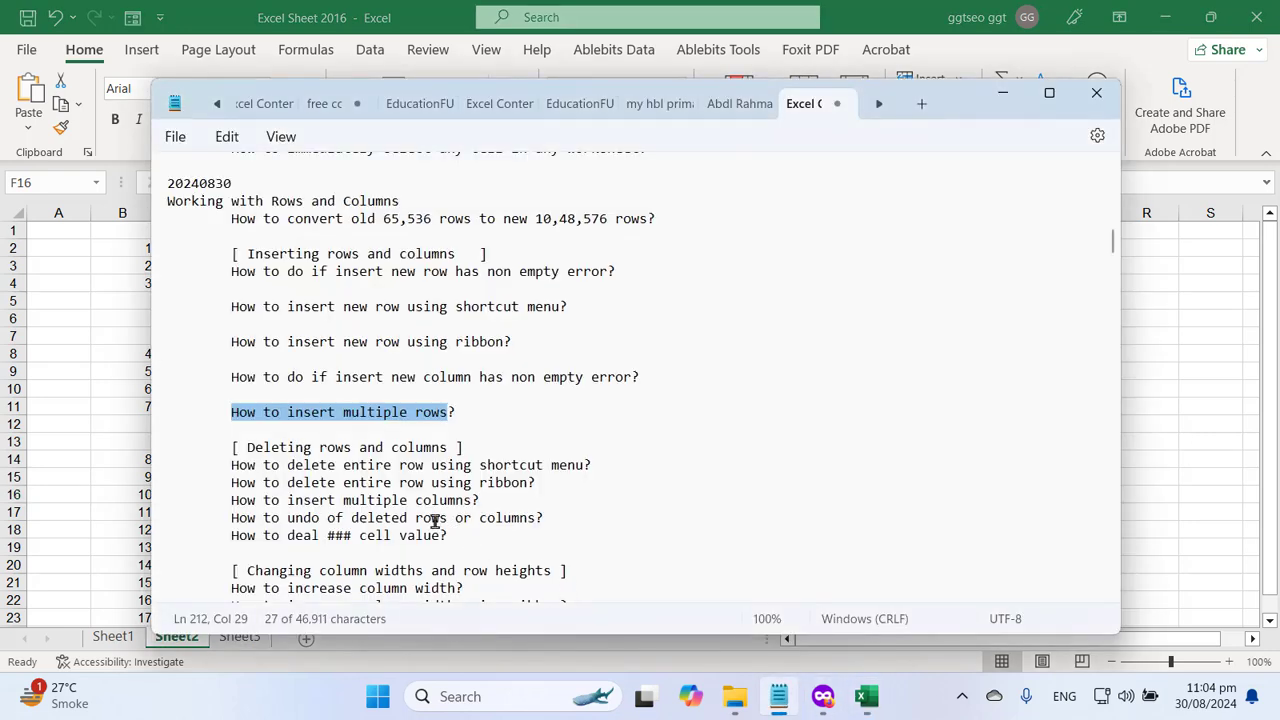
left_click(432, 518)
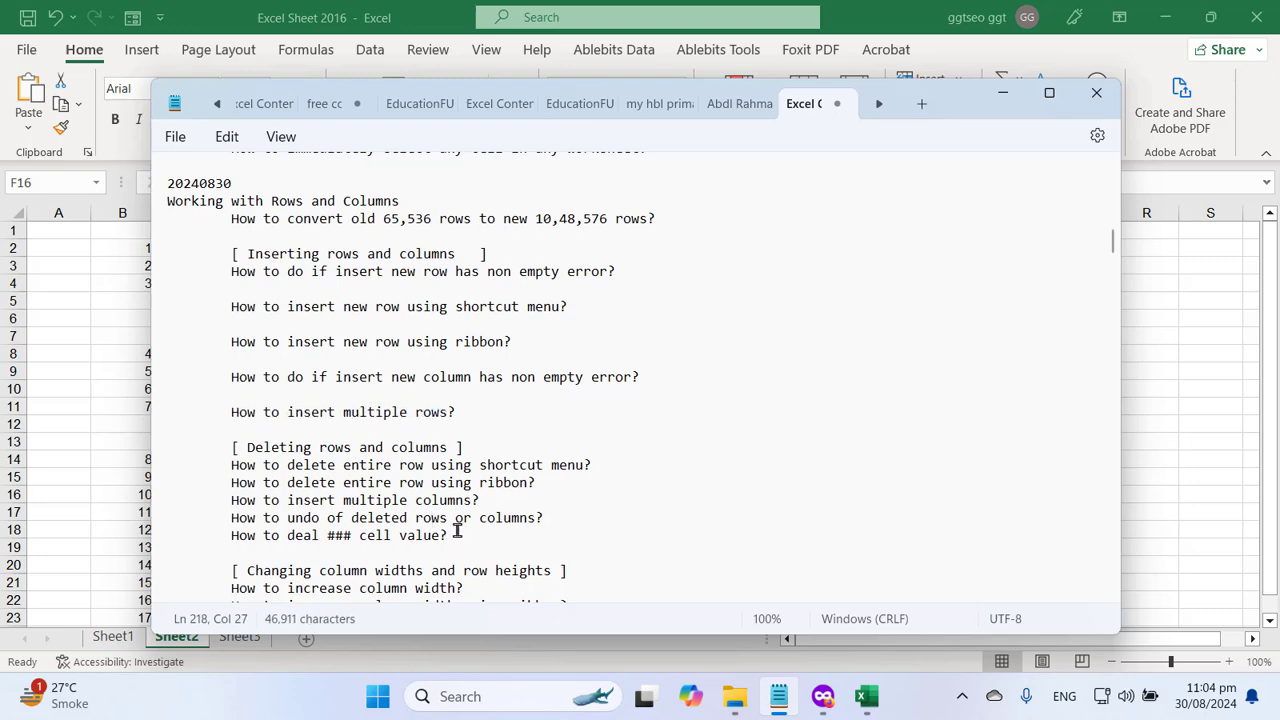
scroll(459, 526, "down", 1)
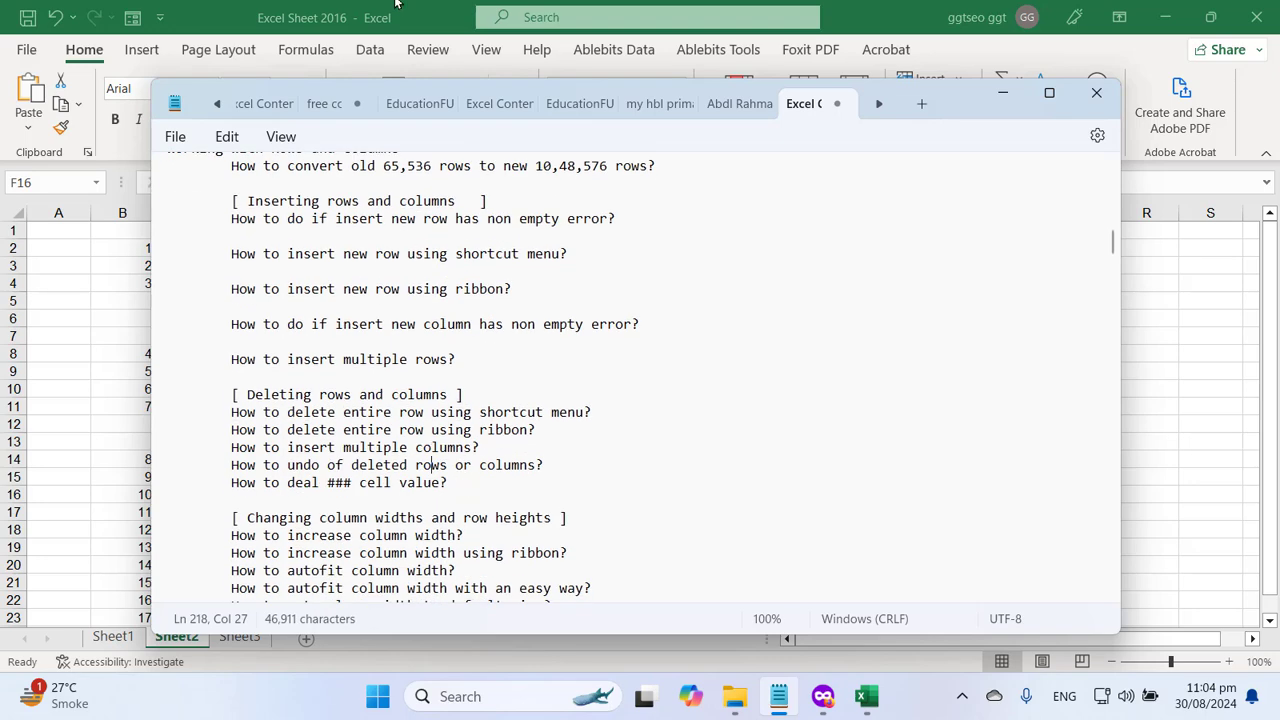
- Switch to Excel and fill cells D2 to L2 with the number series 1 to 9
key("alt+Tab")
left_click(429, 394)
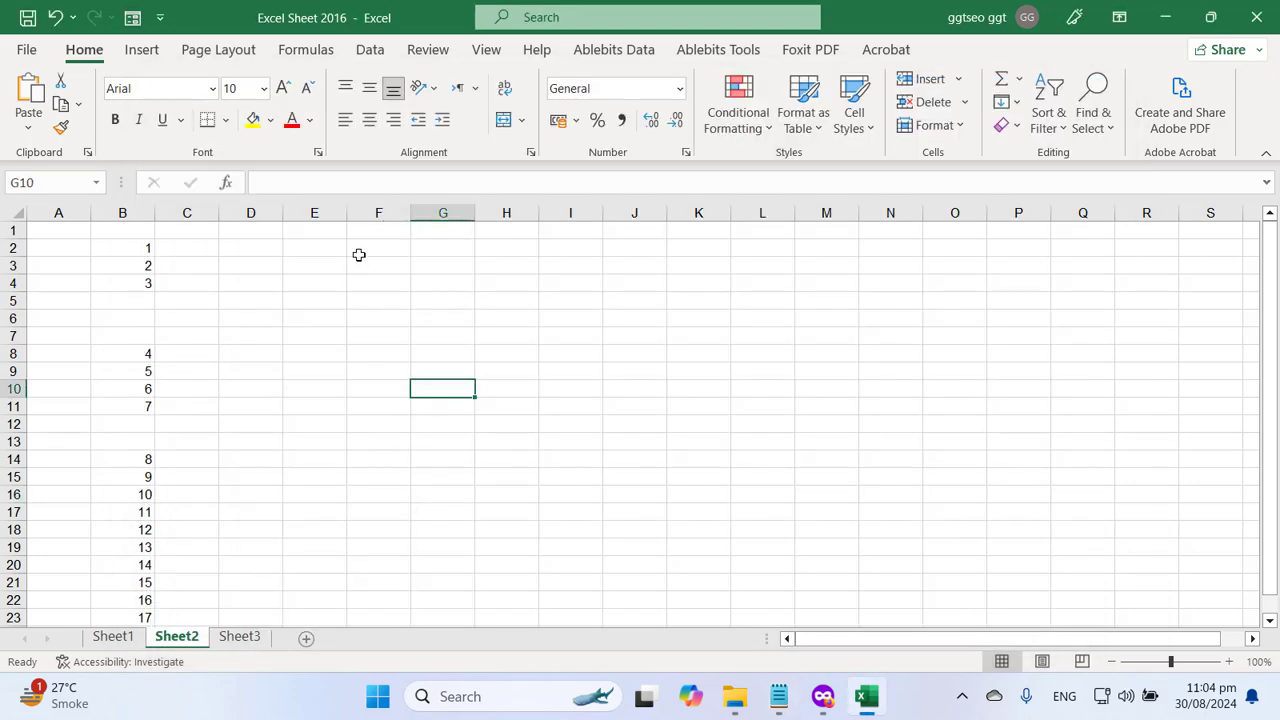
left_click(270, 249)
type("1")
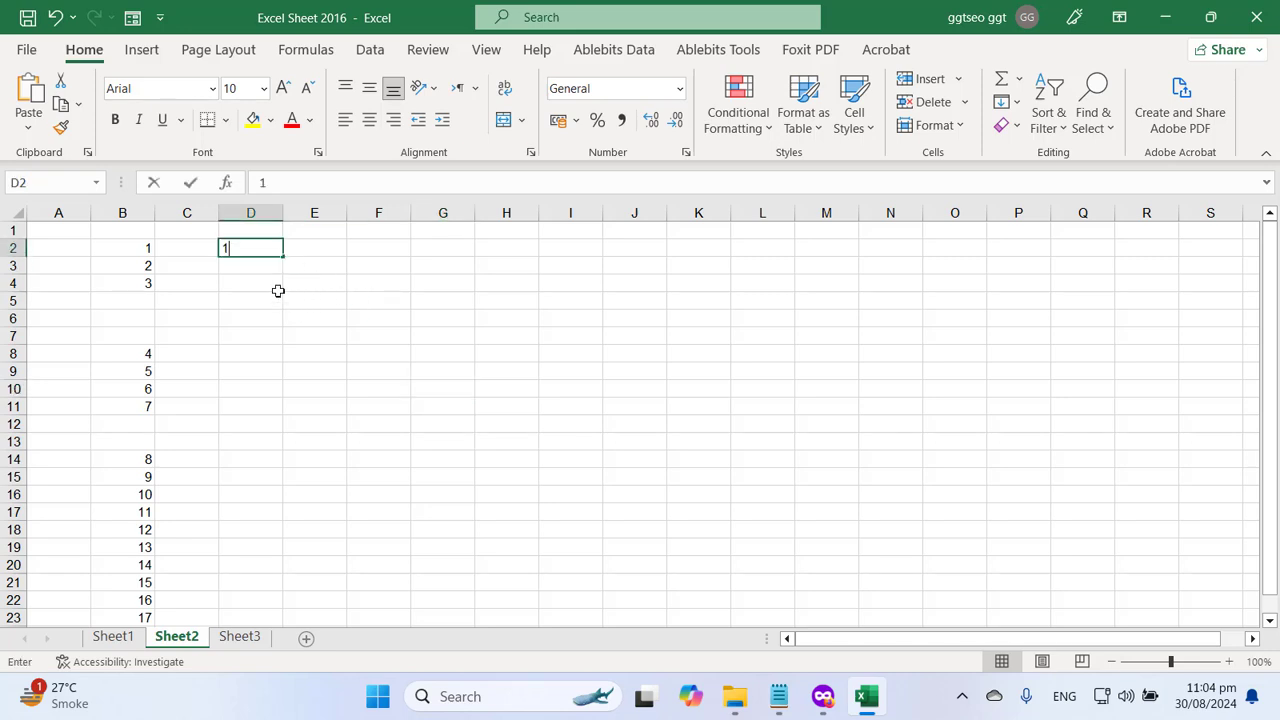
left_click_drag(283, 257, 781, 274)
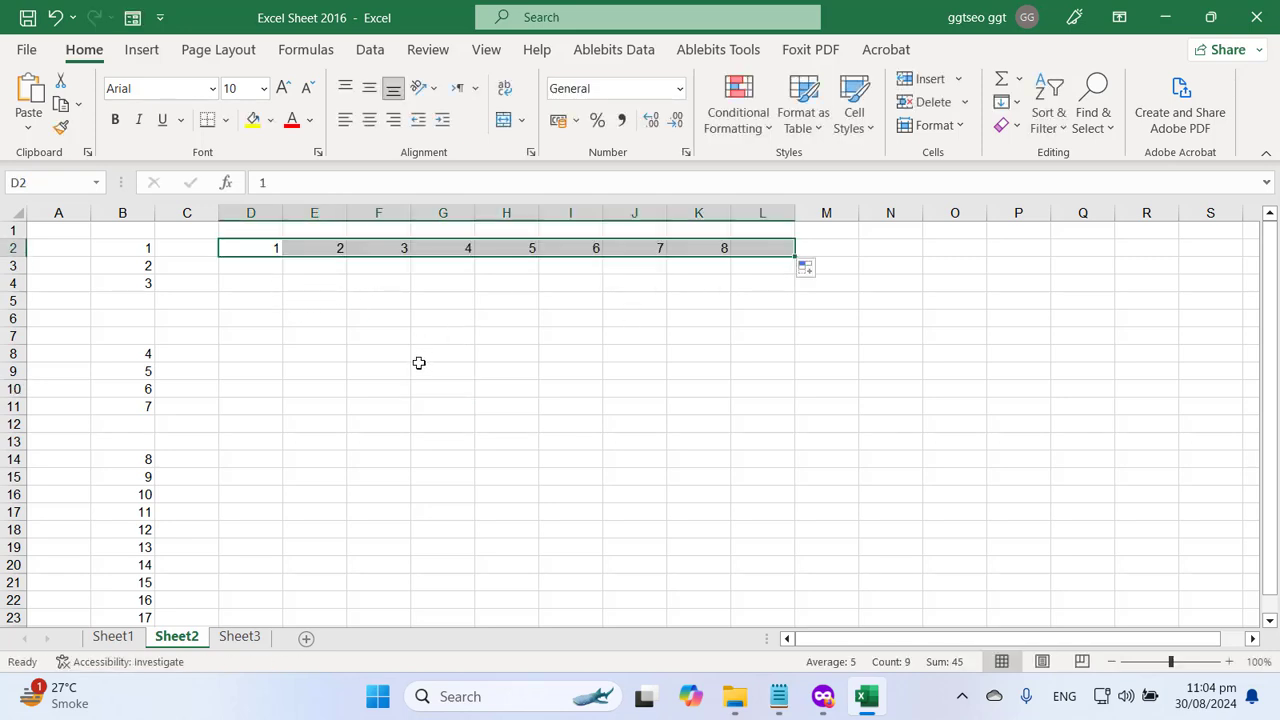
left_click(350, 280)
- Insert two new columns at once at columns E and F, before the number 2 in row 2
left_click_drag(314, 209, 384, 209)
right_click(384, 209)
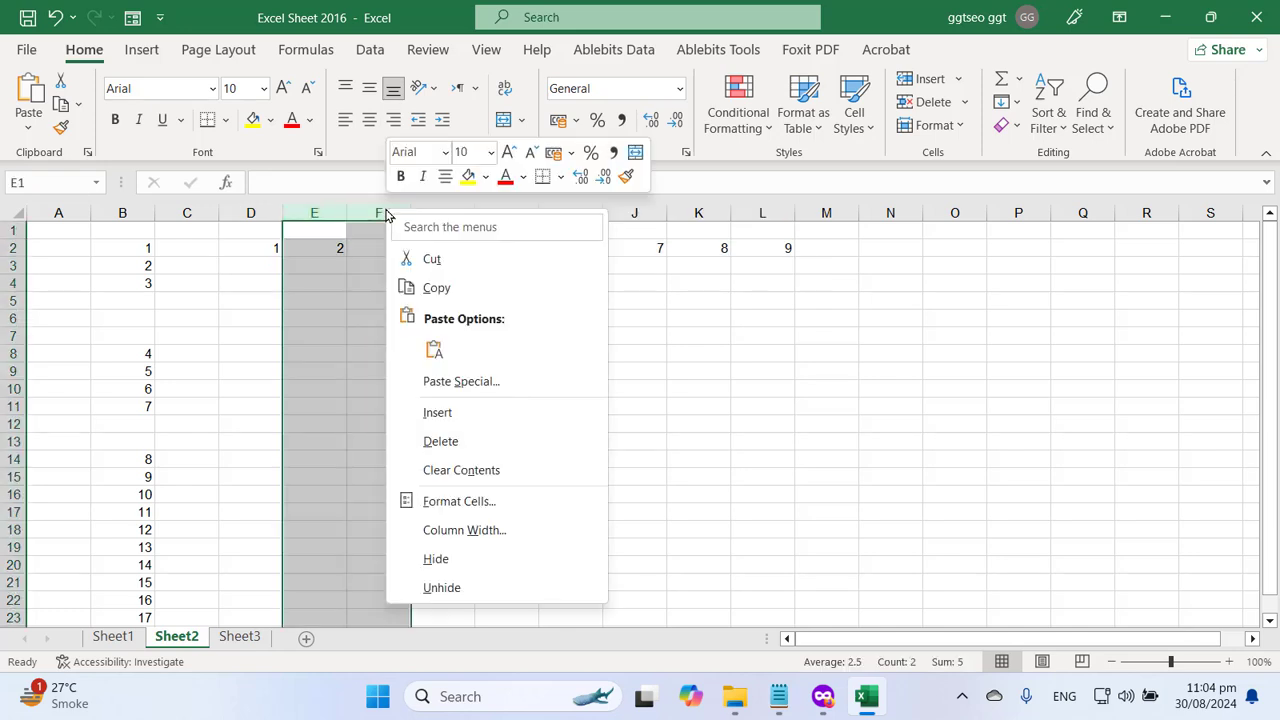
left_click(459, 411)
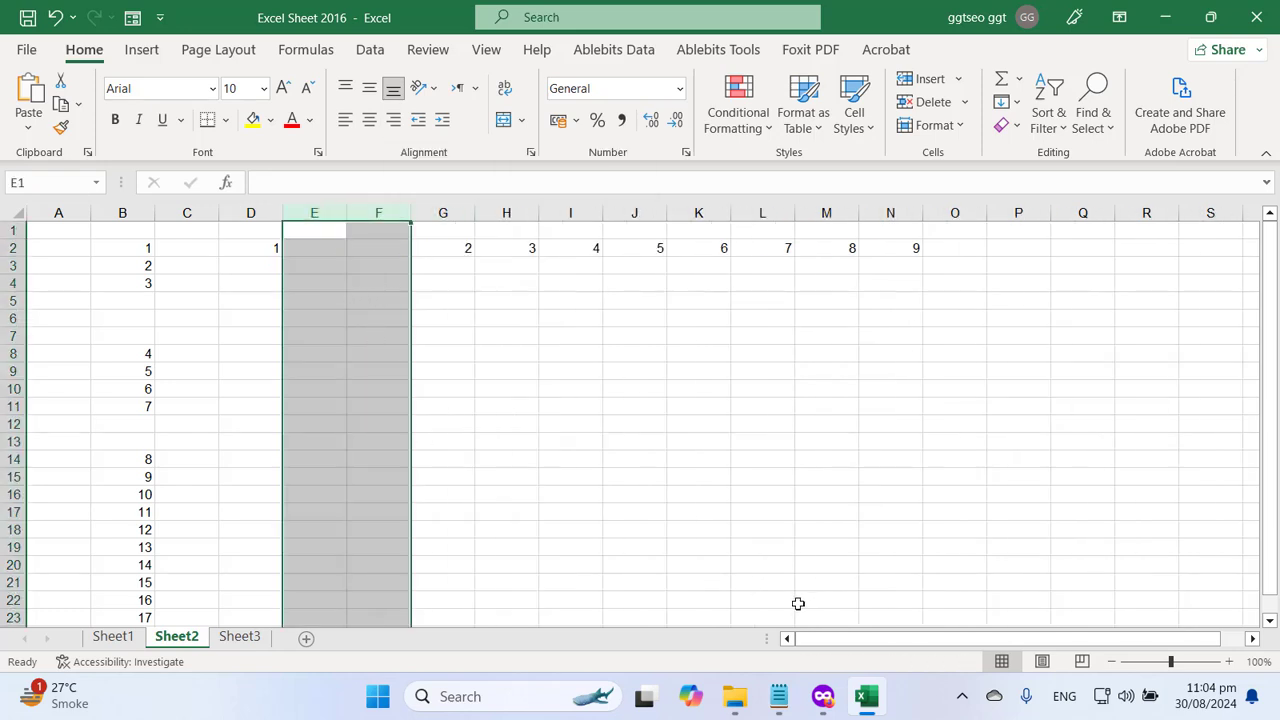
- Switch to Notepad and review the questions under "Deleting rows and columns", especially the one on deleting a row using the shortcut menu
mouse_move(833, 703)
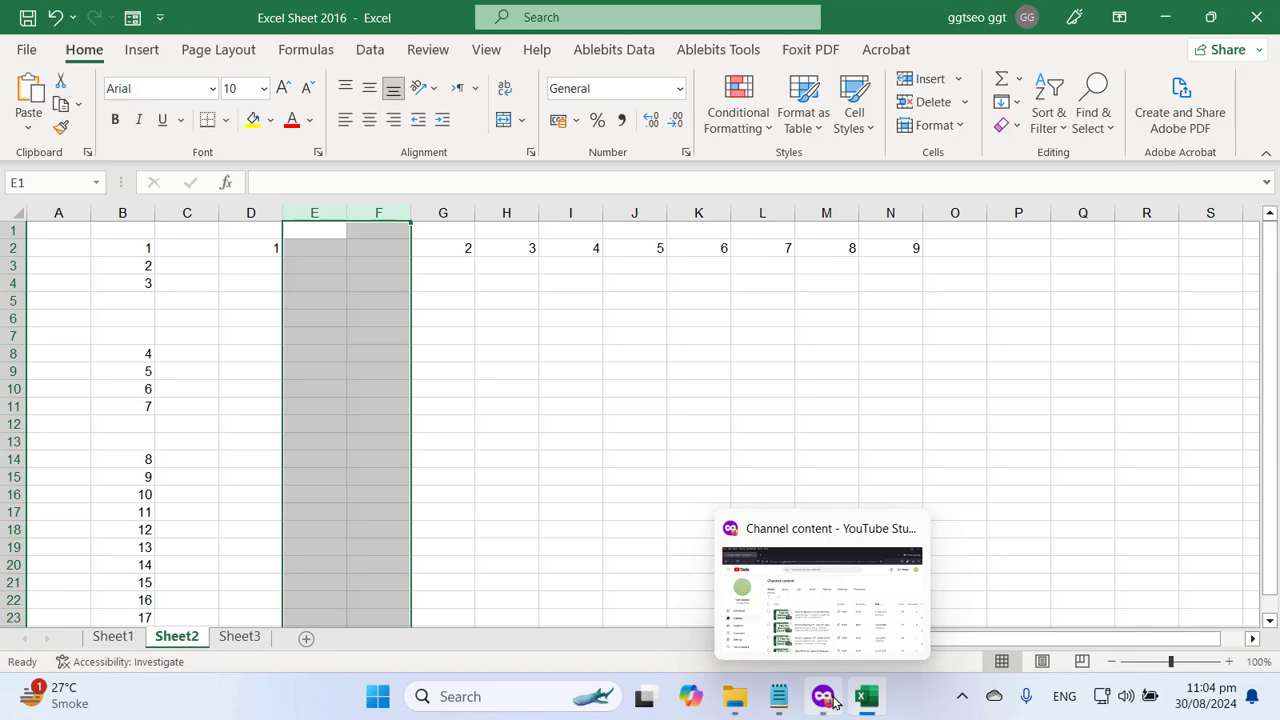
left_click(779, 697)
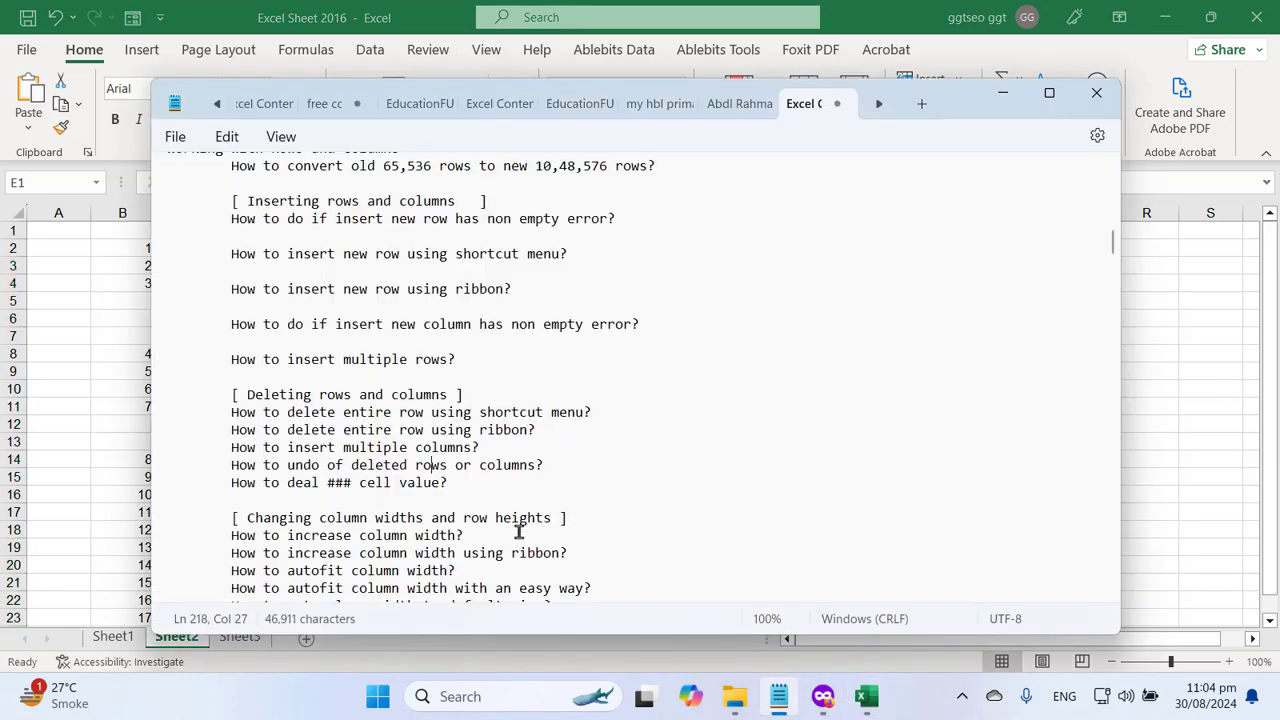
double_click(280, 396)
left_click_drag(280, 396, 422, 400)
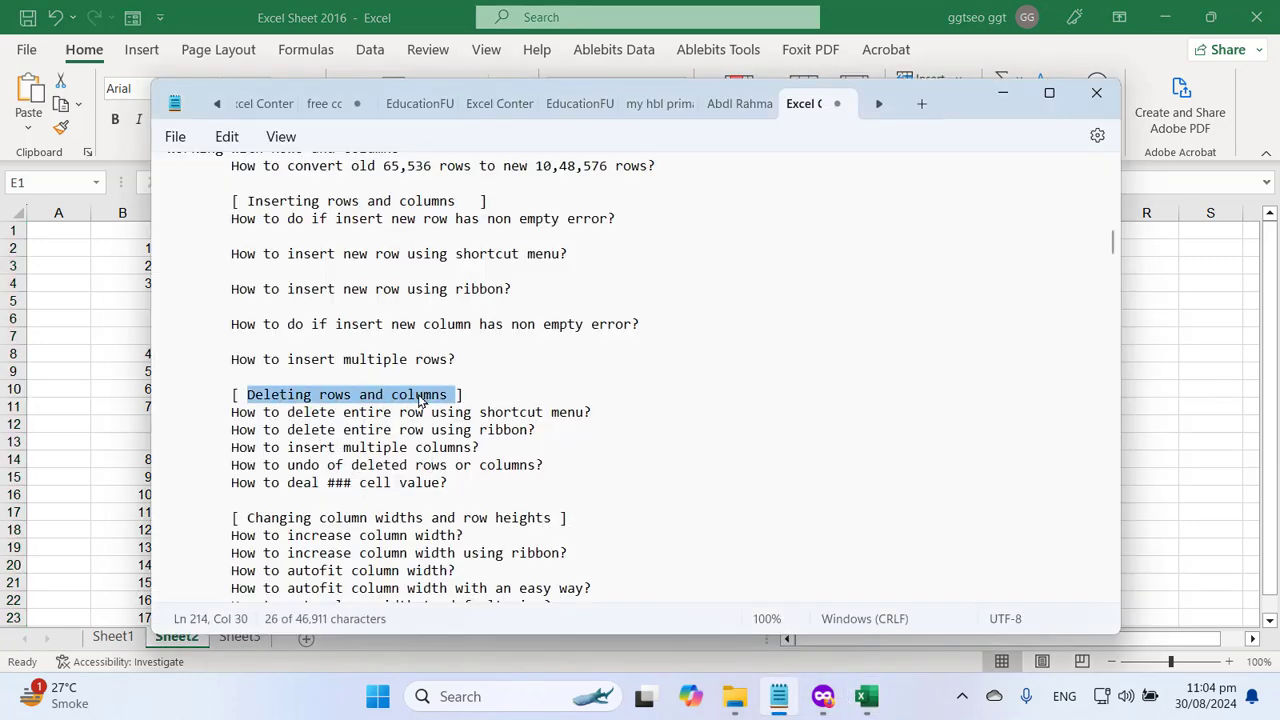
left_click(373, 465)
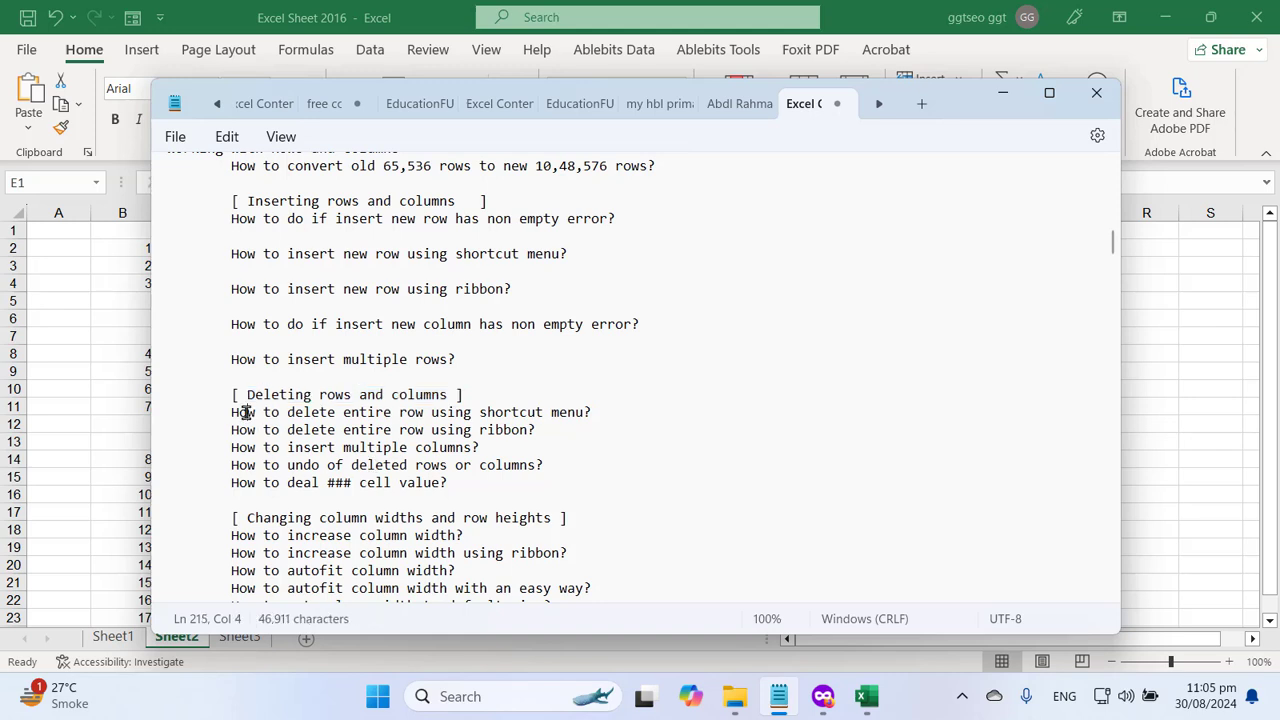
double_click(246, 413)
left_click_drag(246, 413, 555, 424)
scroll(512, 477, "down", 2)
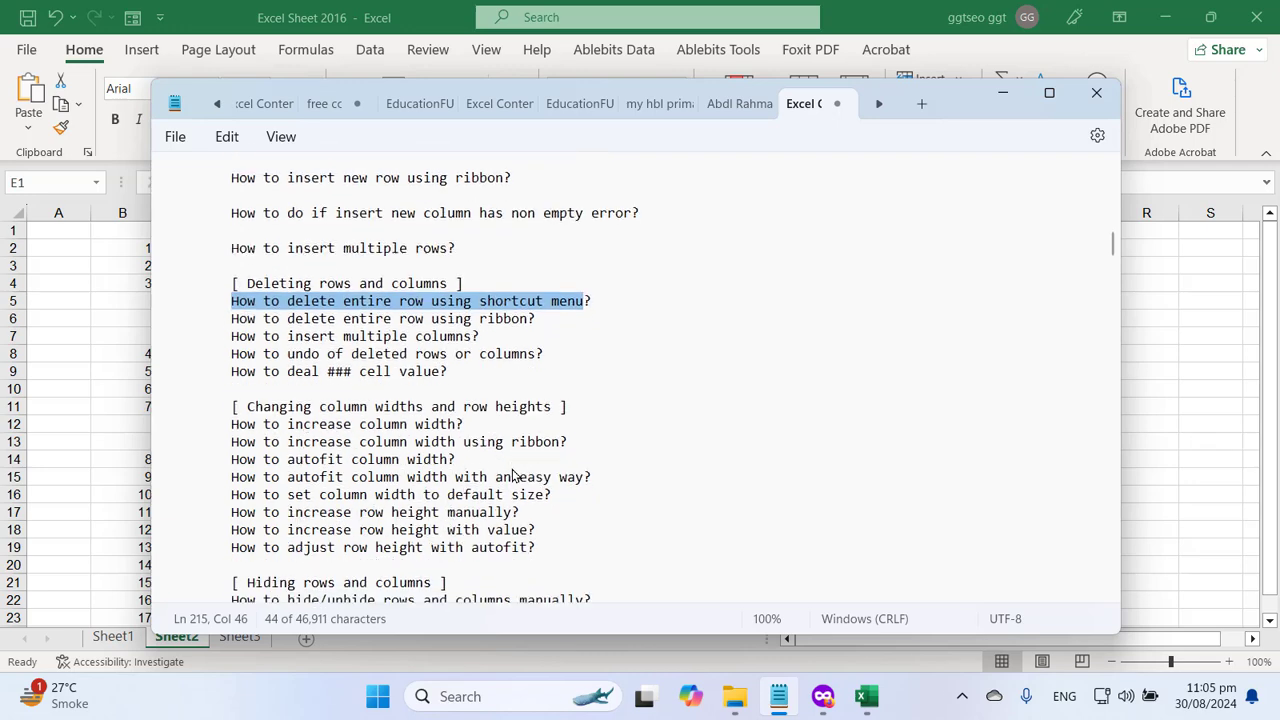
key("Page_Up")
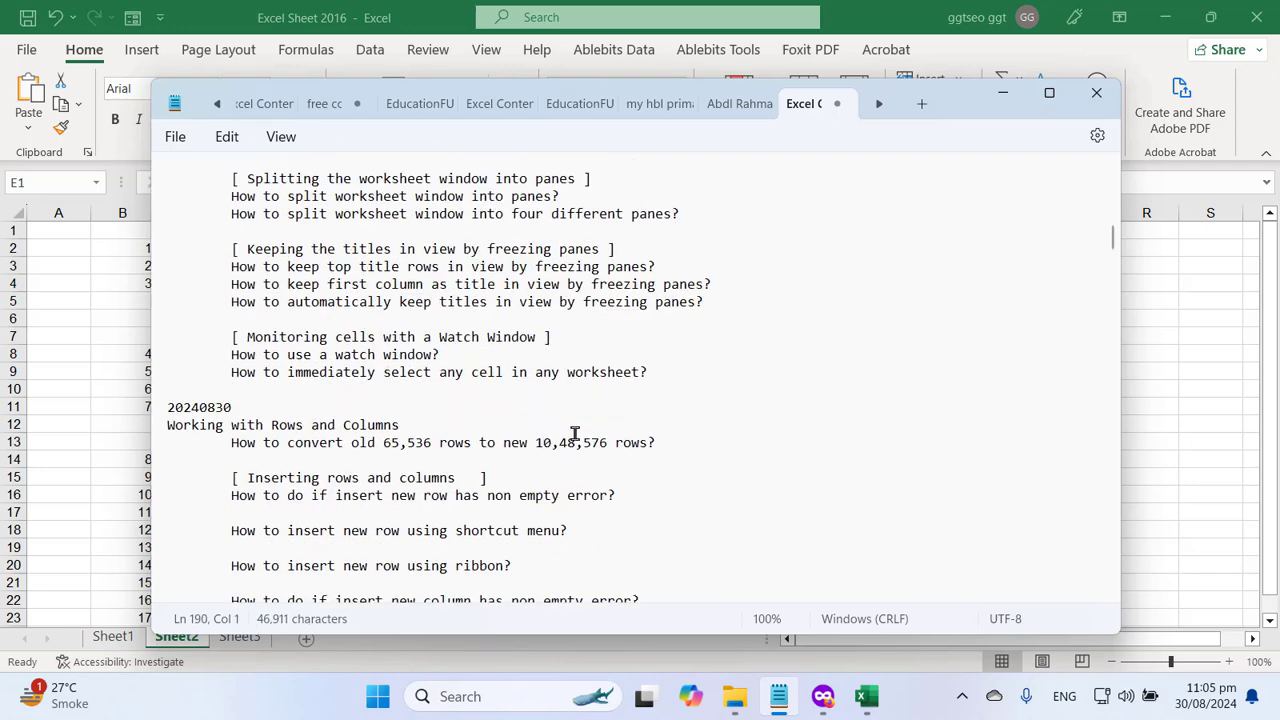
scroll(580, 432, "down", 5)
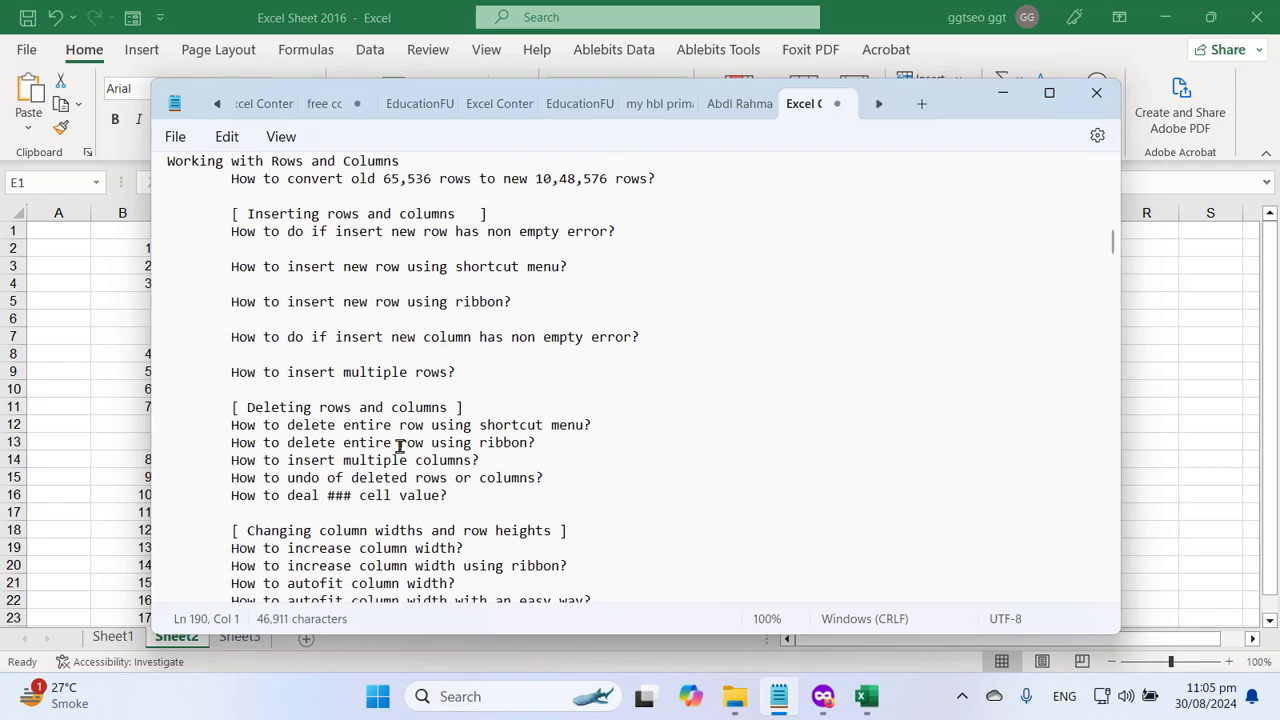
- Set off the question "How to delete entire row using shortcut menu?" with blank lines above and below it
left_click(399, 442)
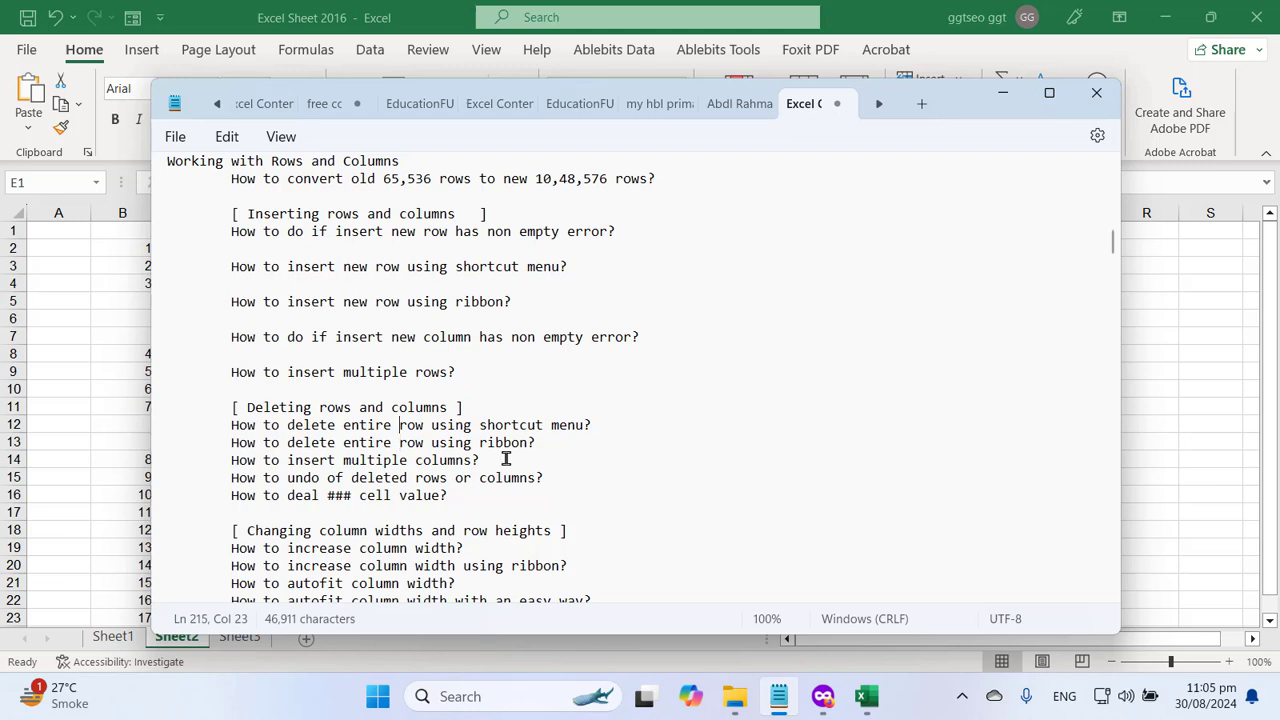
key("Home")
key("Return")
key("Return")
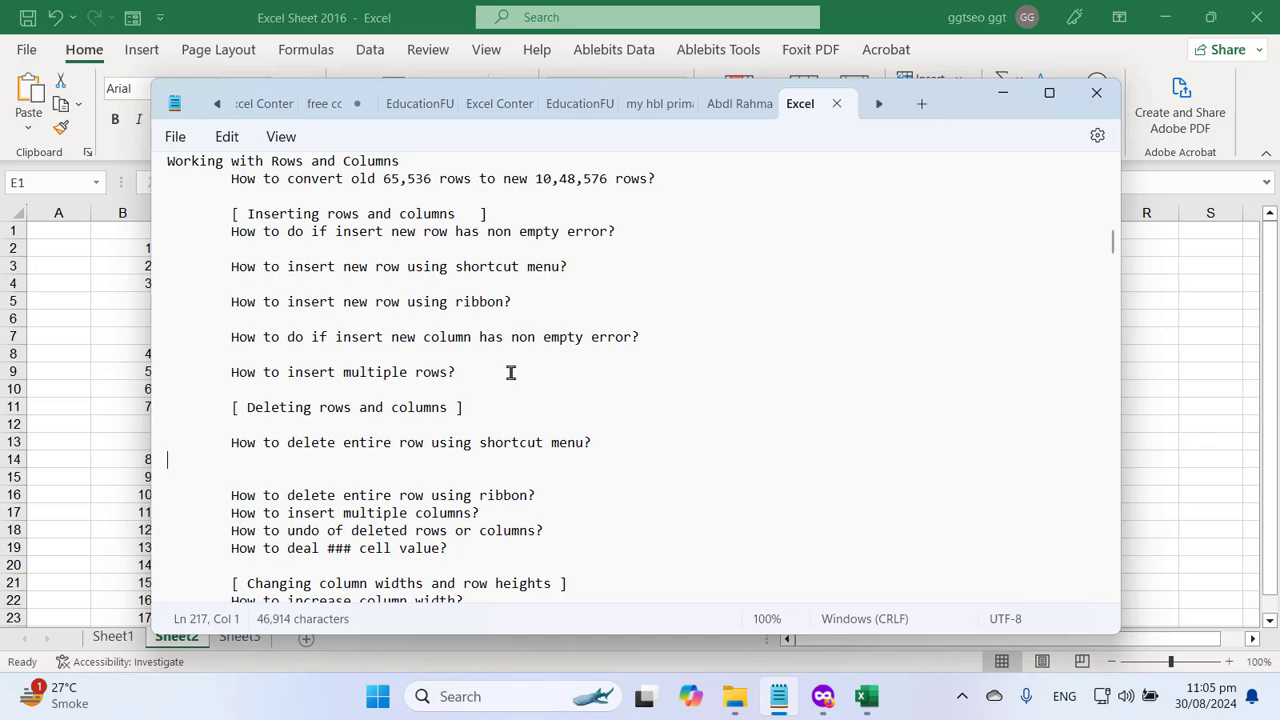
- Switch to Excel and delete the three empty rows 5 to 7 on Sheet2
left_click(375, 7)
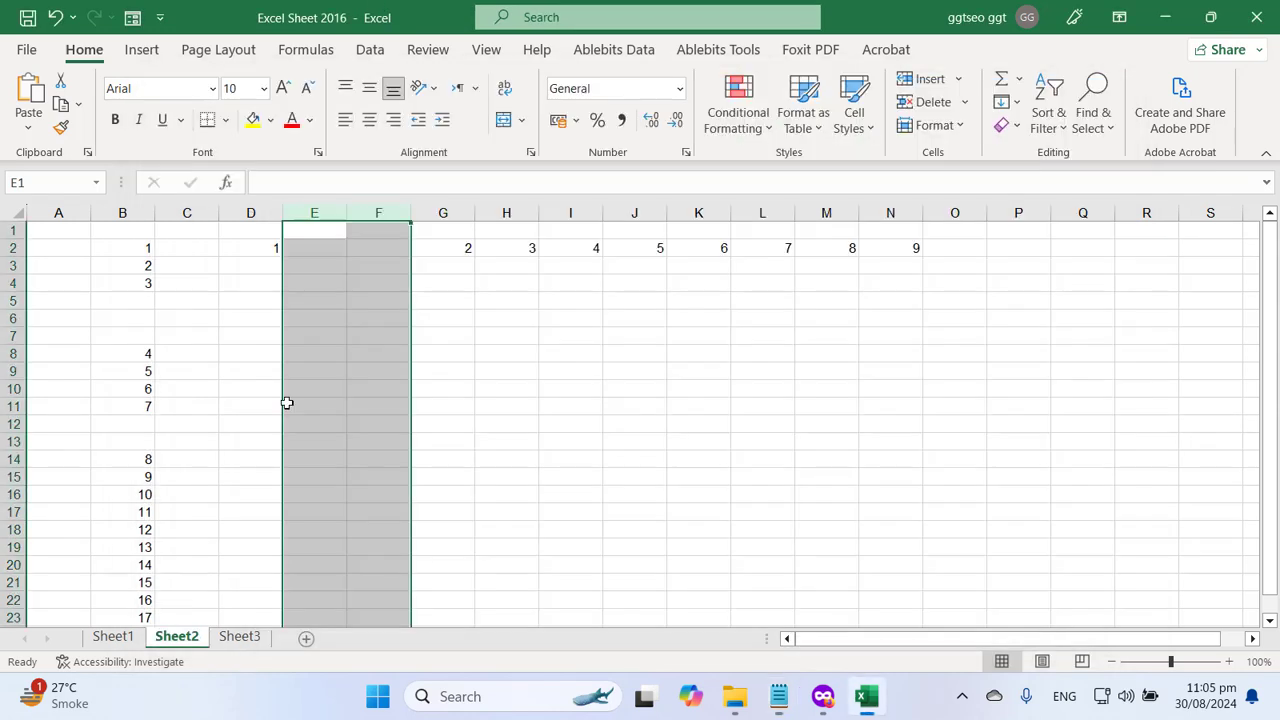
left_click(288, 423)
left_click_drag(18, 300, 18, 337)
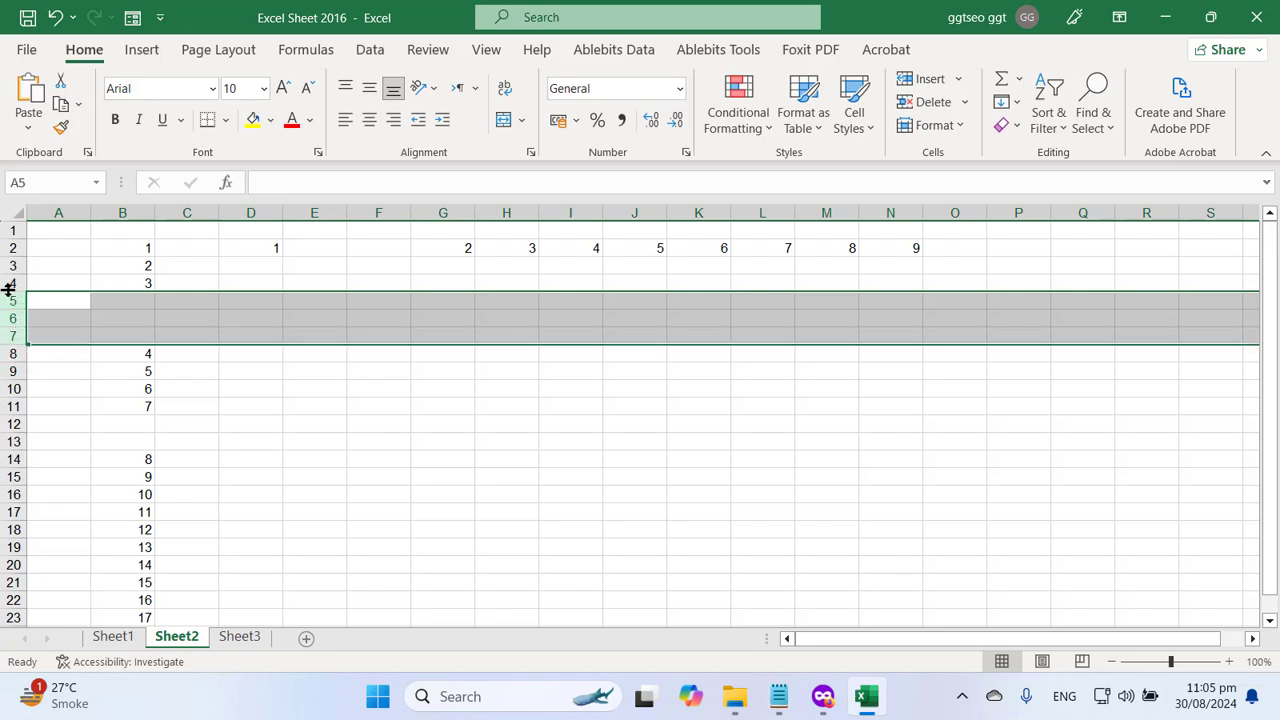
right_click(8, 300)
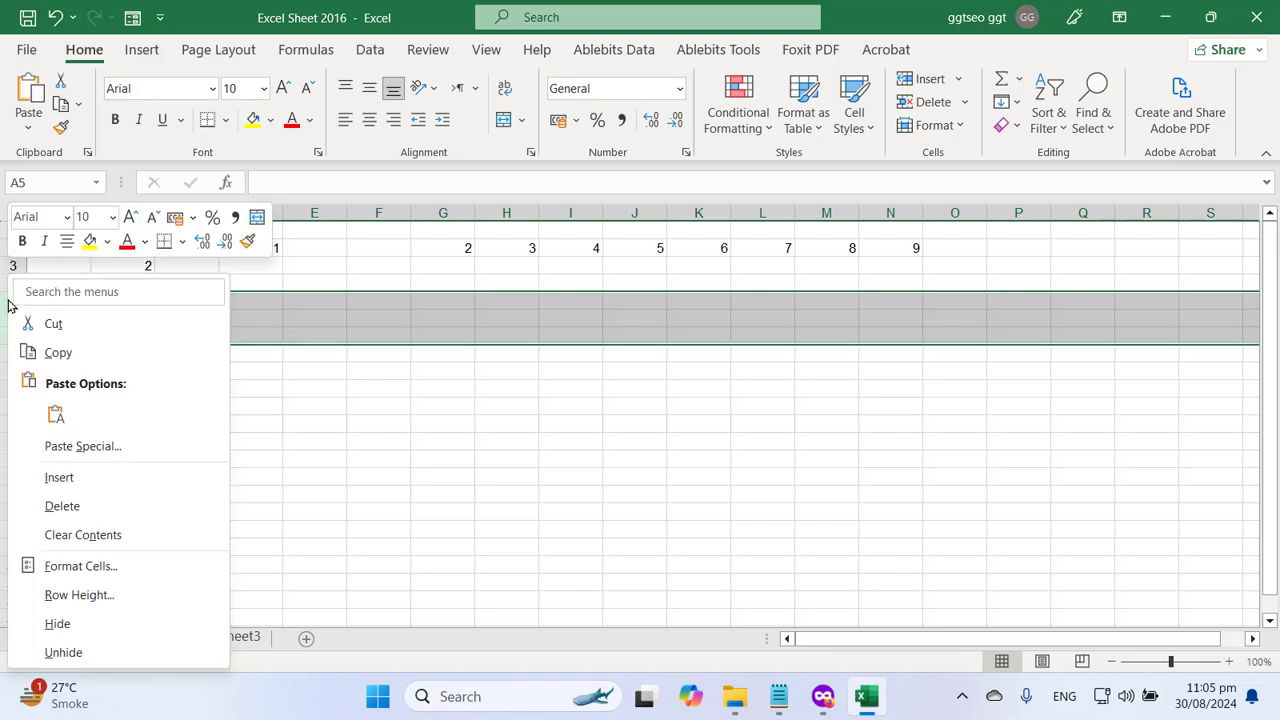
left_click(100, 510)
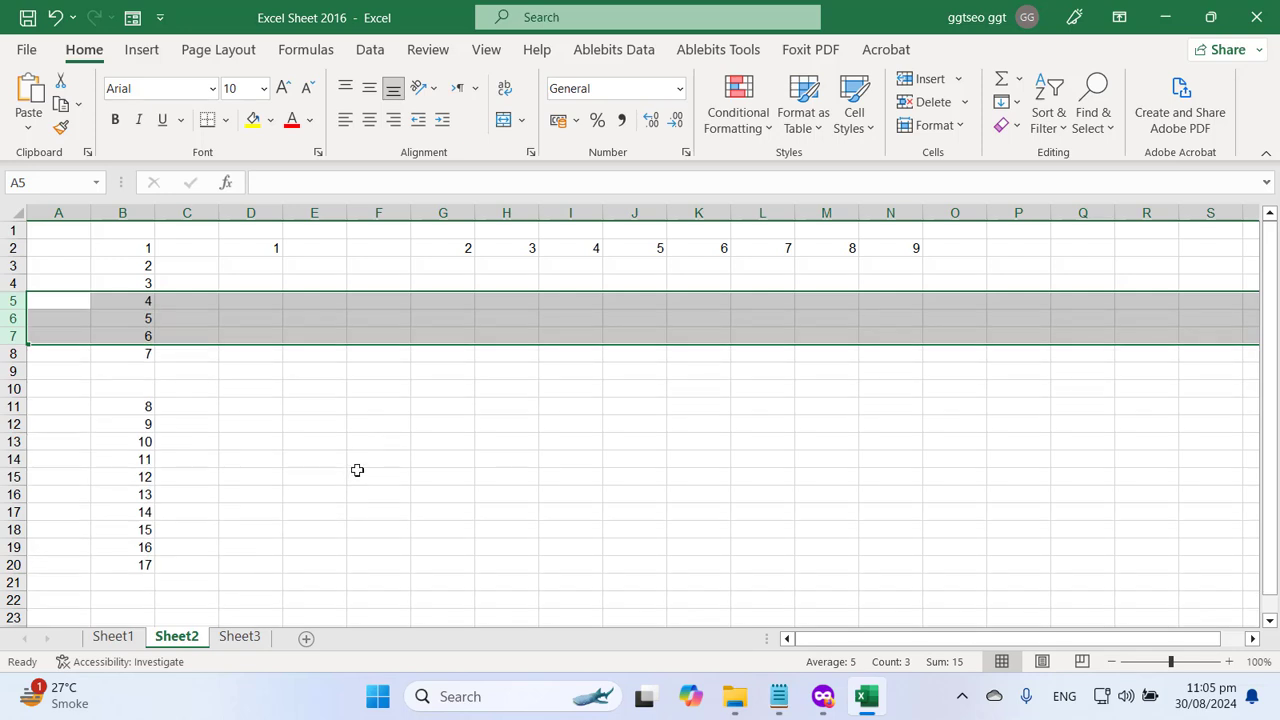
left_click(357, 470)
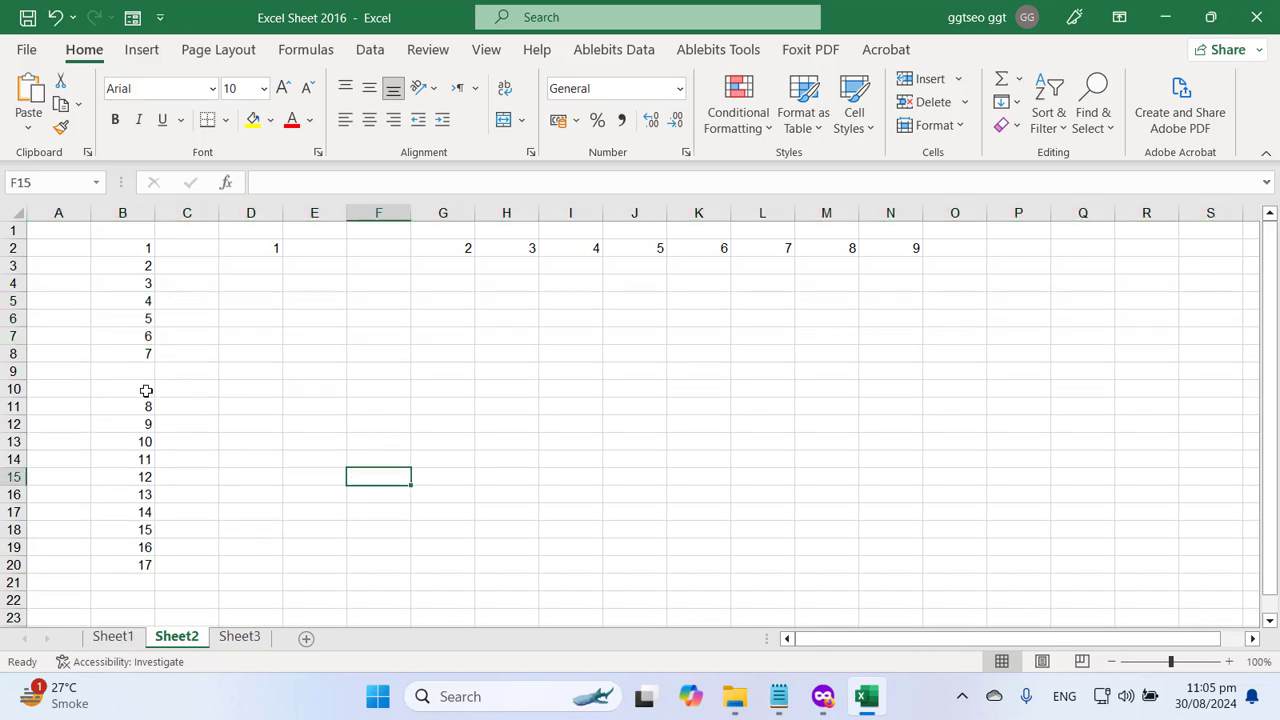
- Delete the entire row 8, which holds the number 7 in column B
left_click(15, 354)
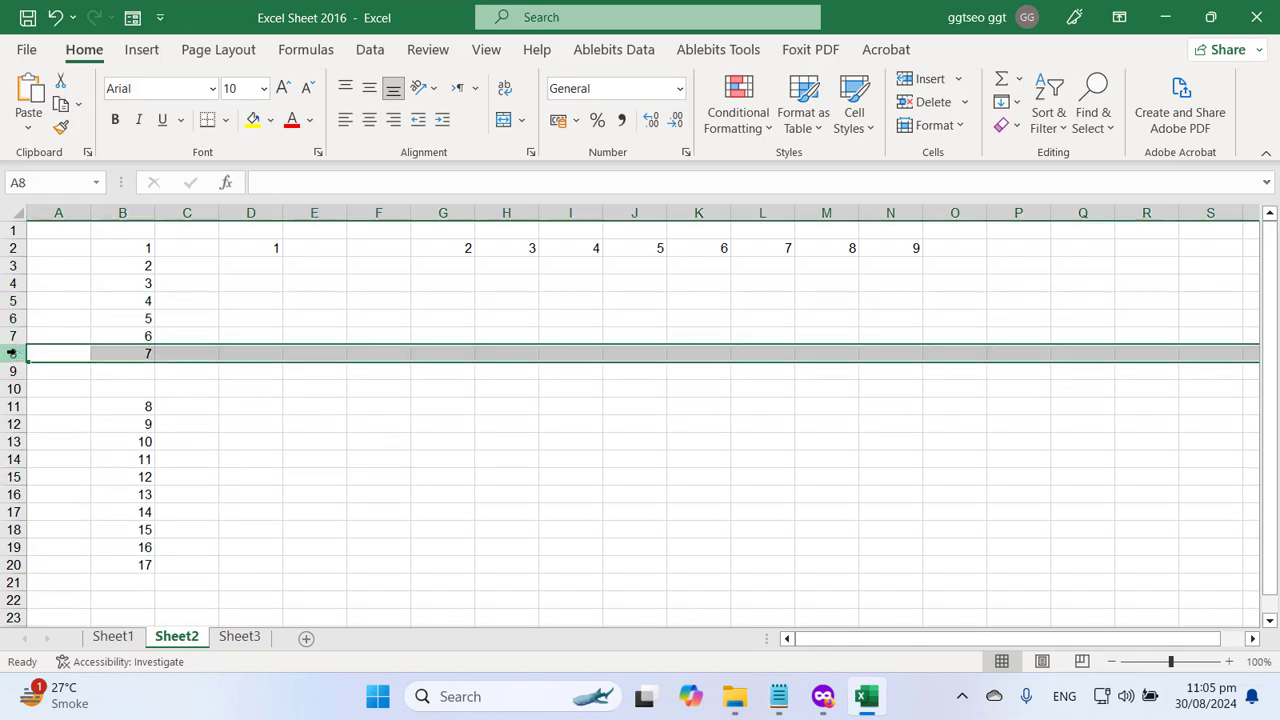
right_click(15, 353)
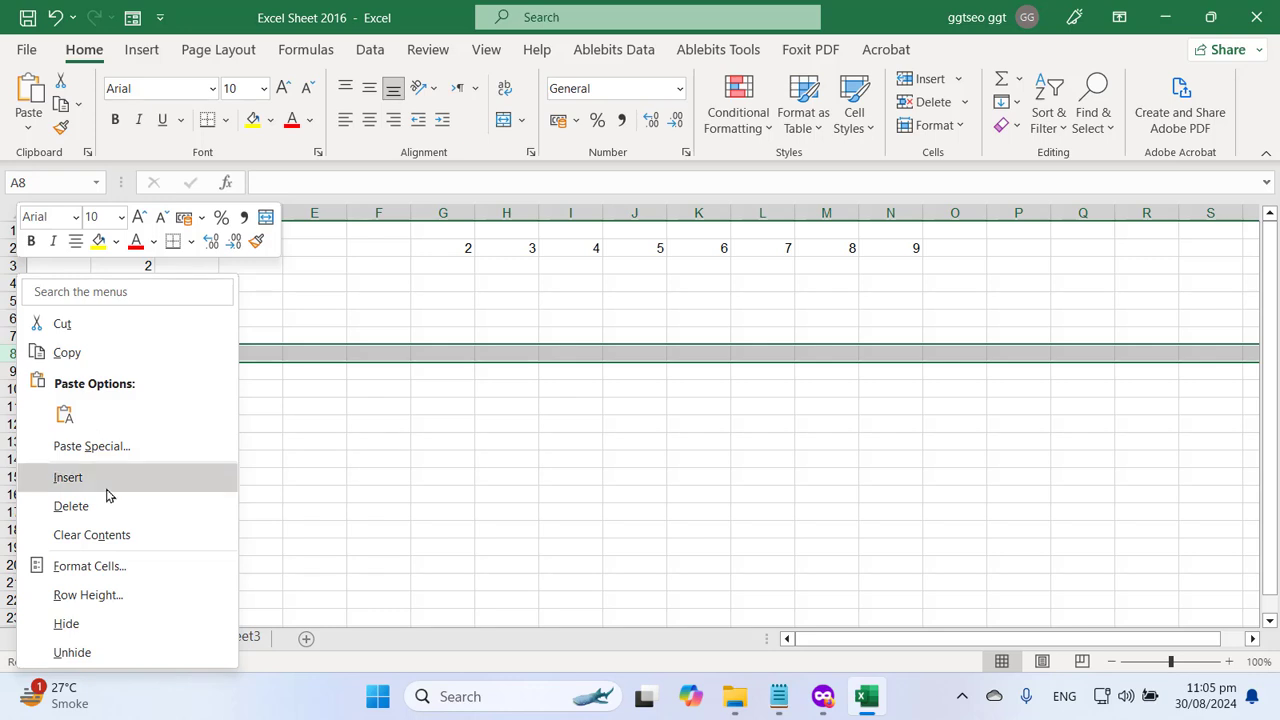
left_click(194, 507)
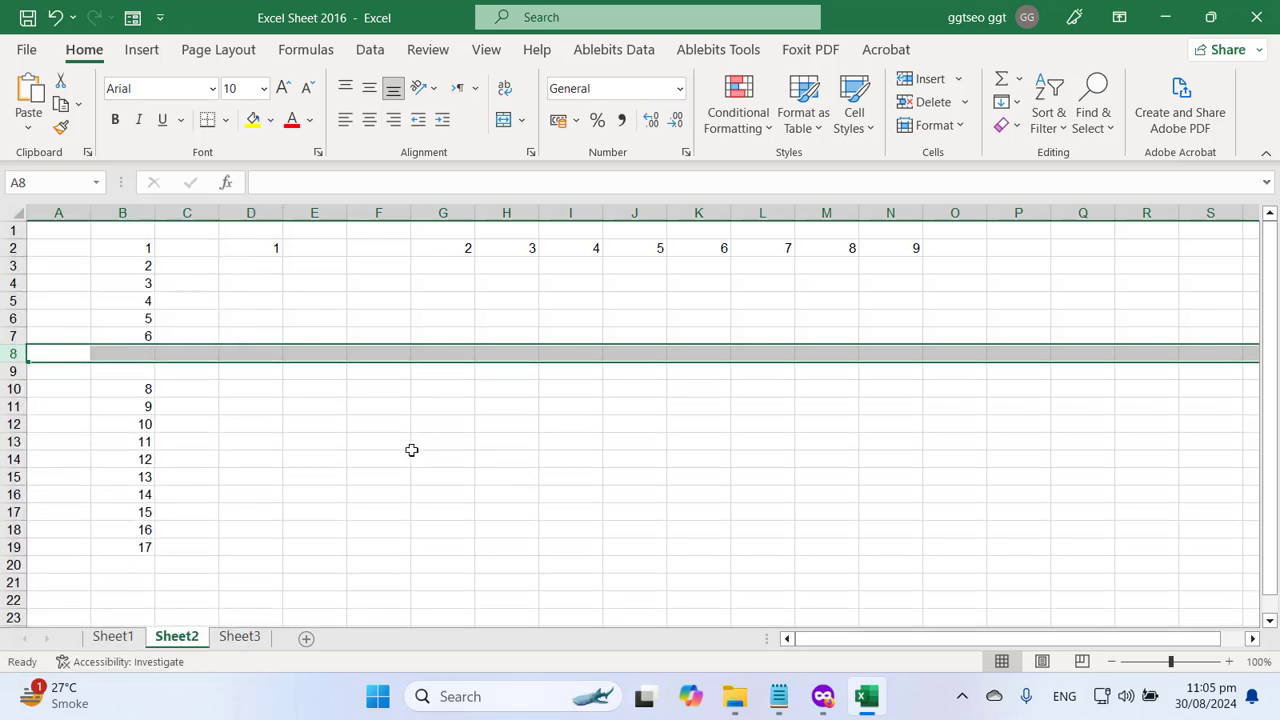
left_click(412, 446)
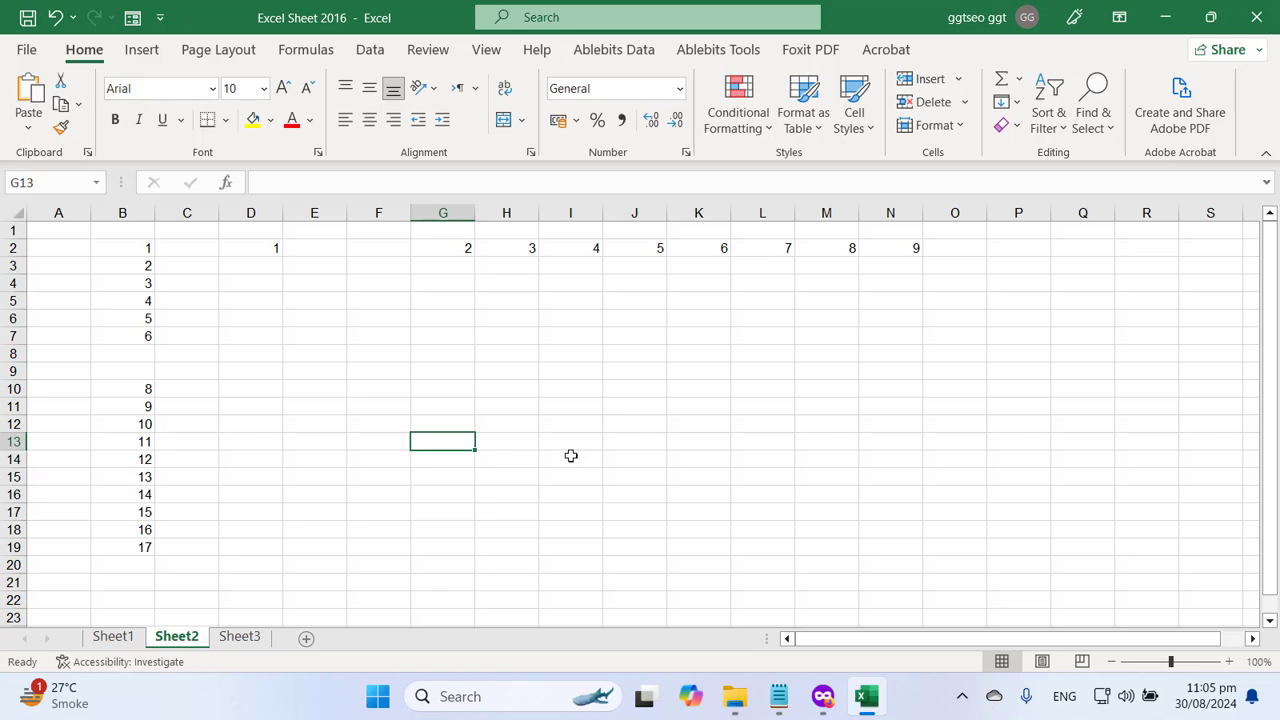
- Switch to Notepad and separate the question "How to delete entire row using ribbon?" from its neighbours with blank lines
left_click(779, 696)
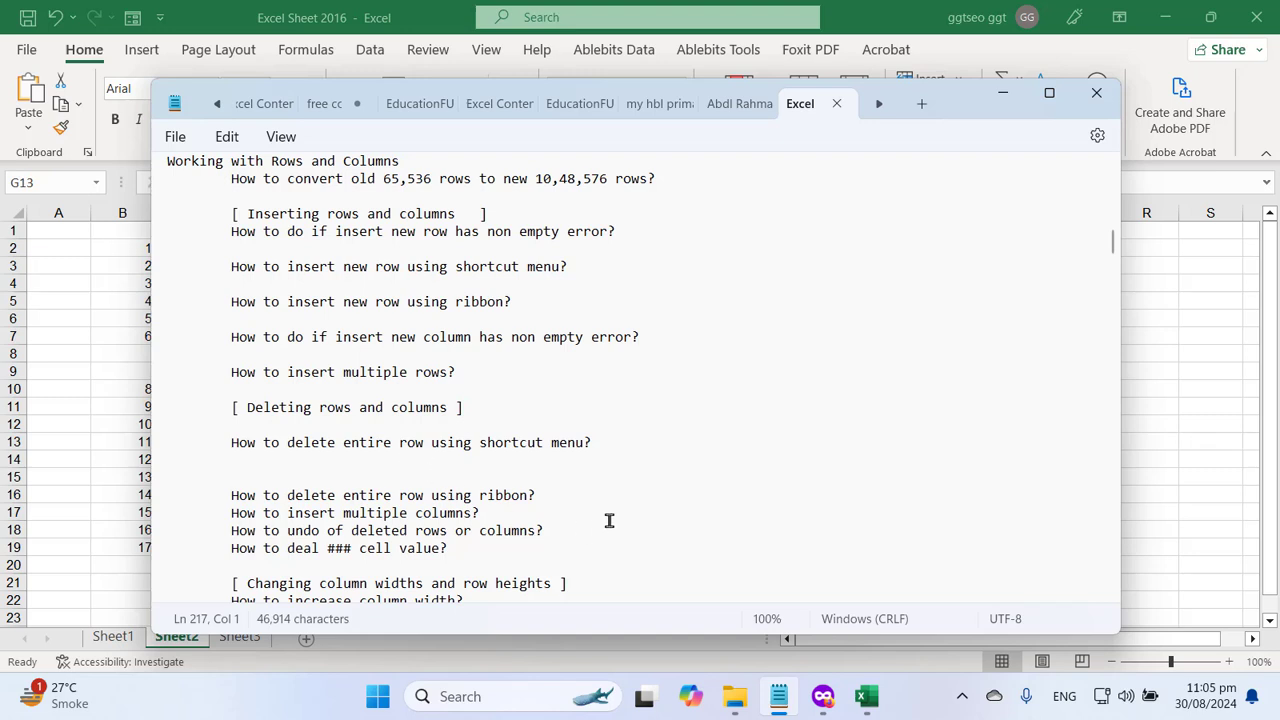
key("Delete")
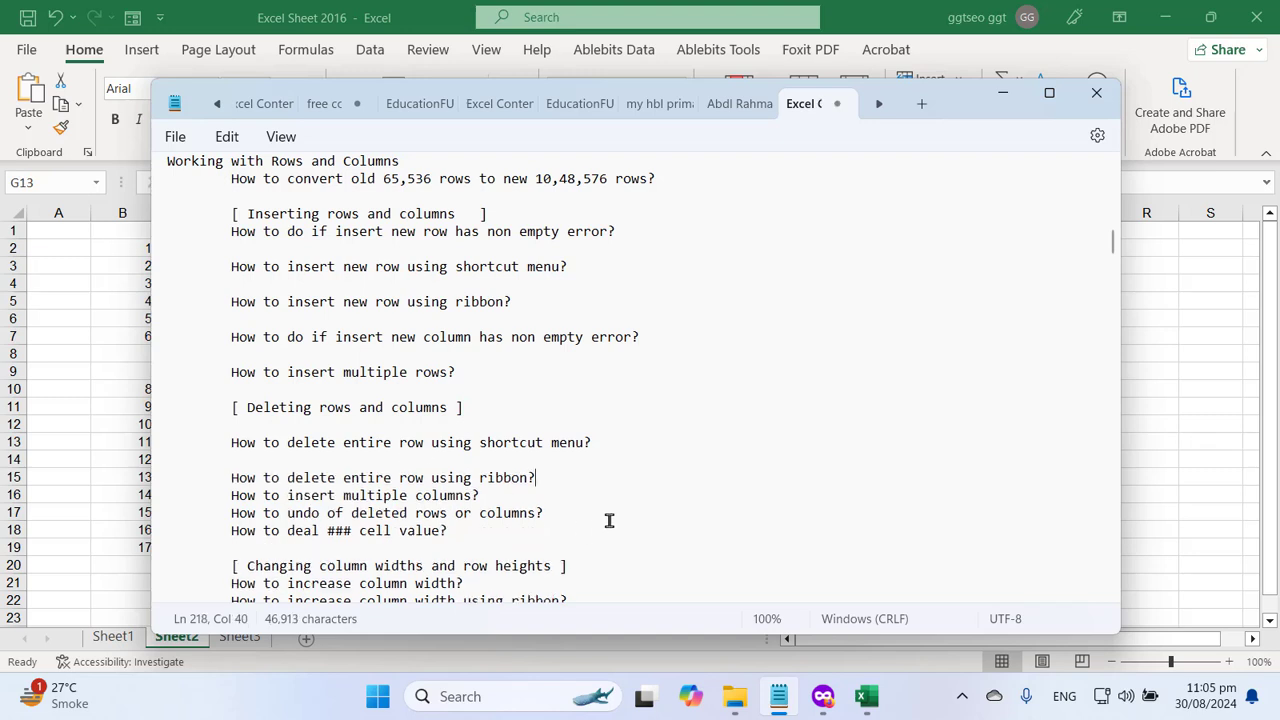
key("Return")
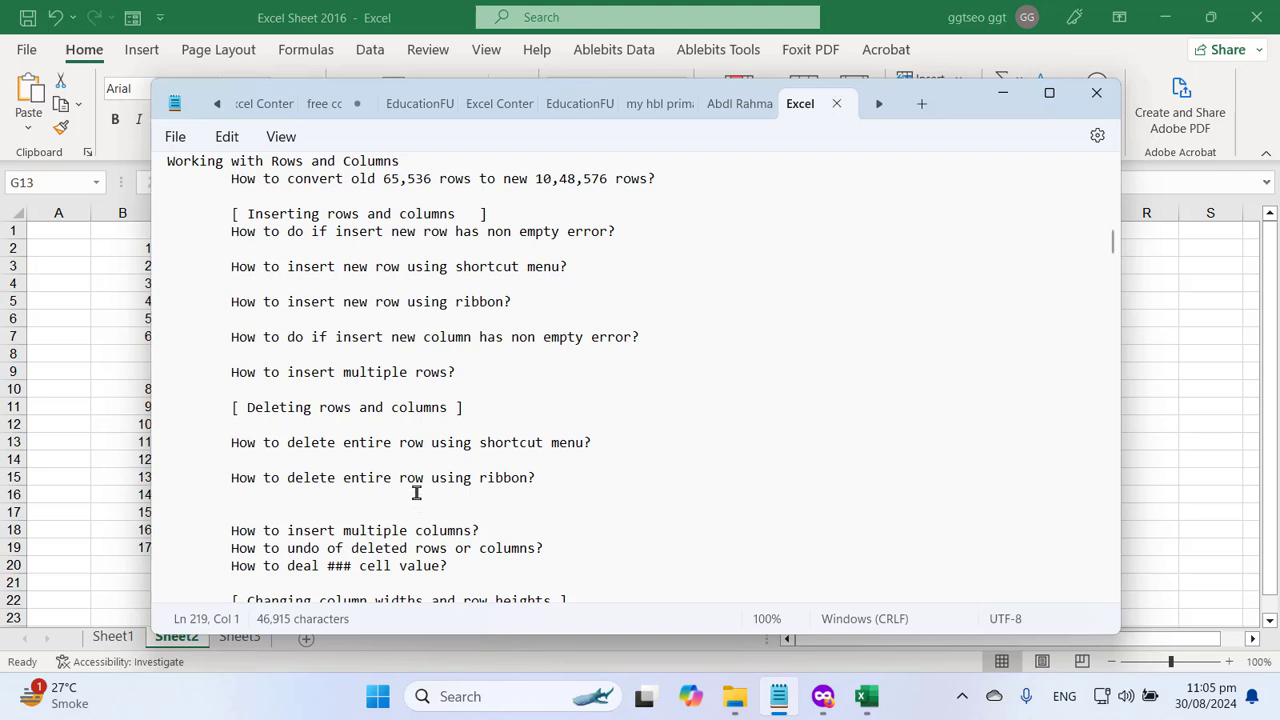
- Switch to Excel and delete the sheet row of cell B10, which holds the number 8, using the ribbon
left_click(392, 8)
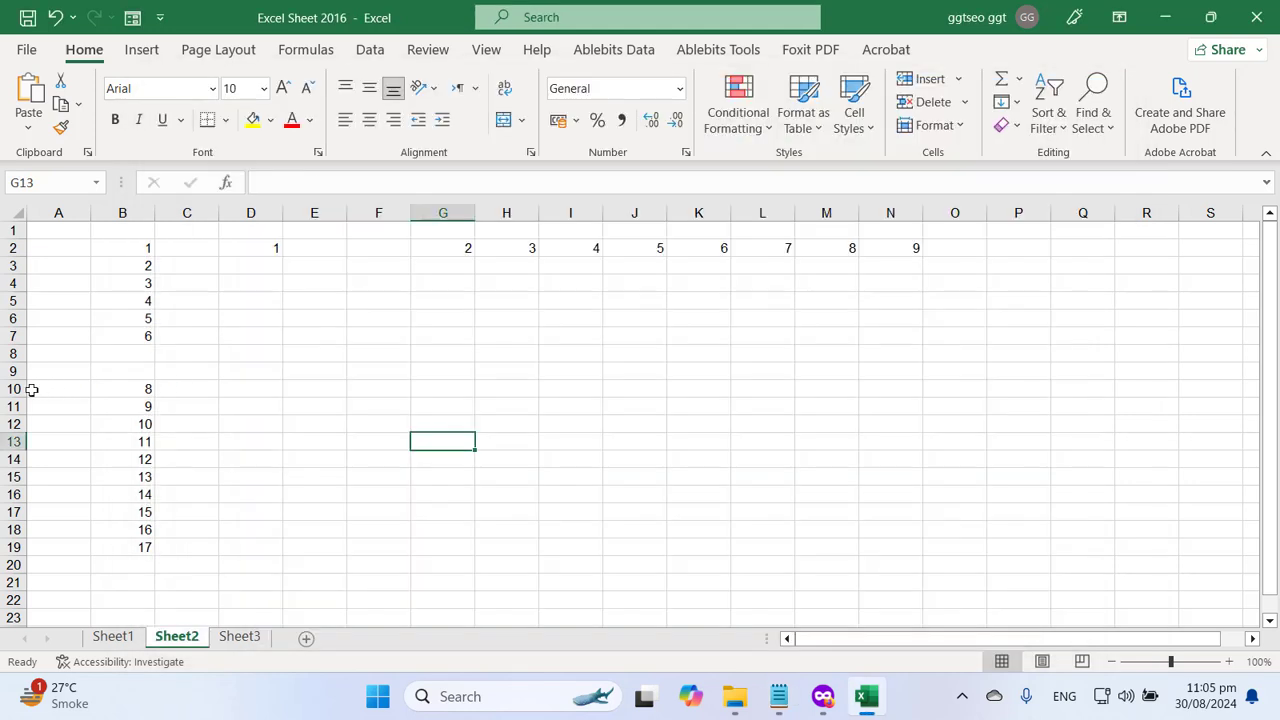
left_click(124, 390)
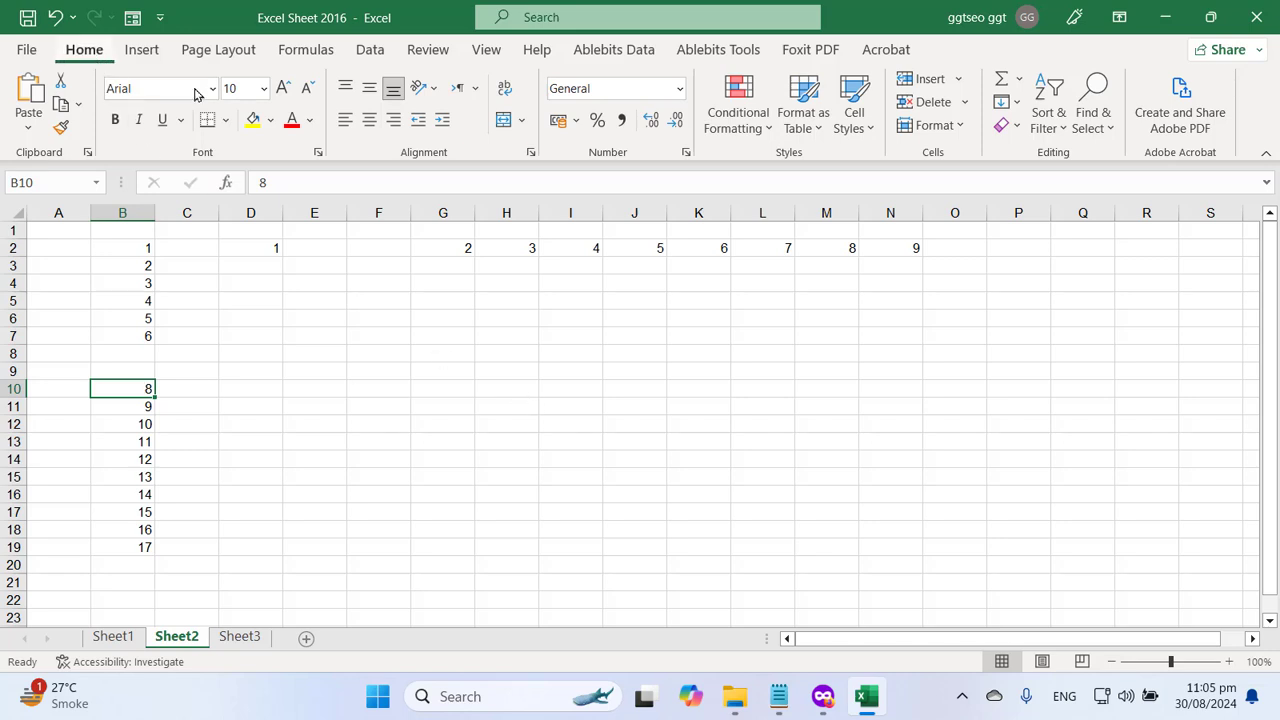
left_click(966, 103)
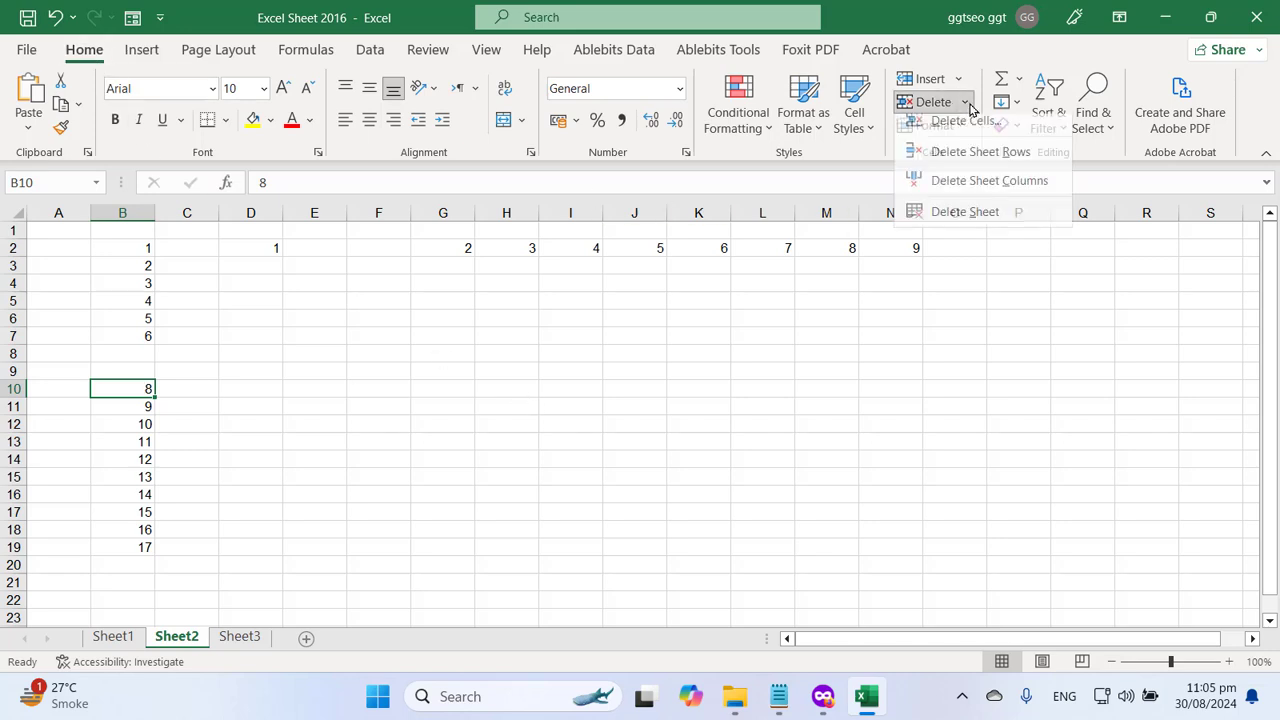
left_click(1038, 167)
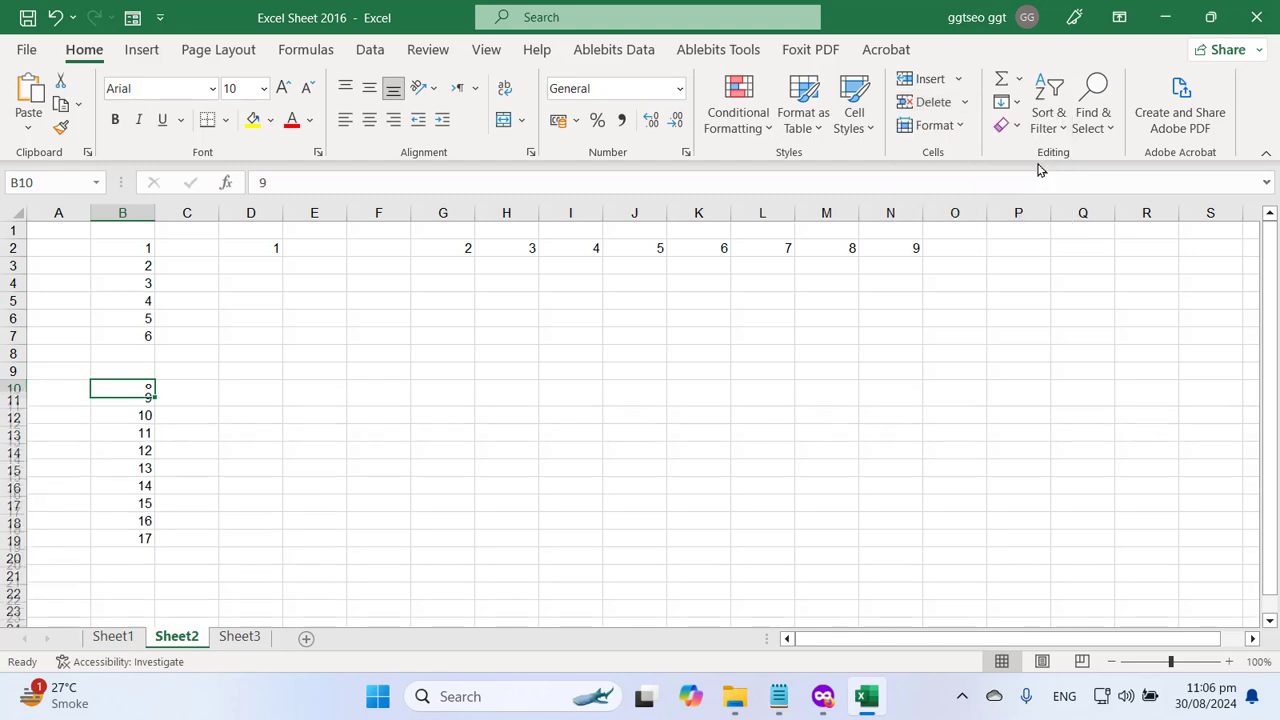
- Repeat the row deletion four times from cell B15 to remove the rows holding 14 to 17
left_click(132, 476)
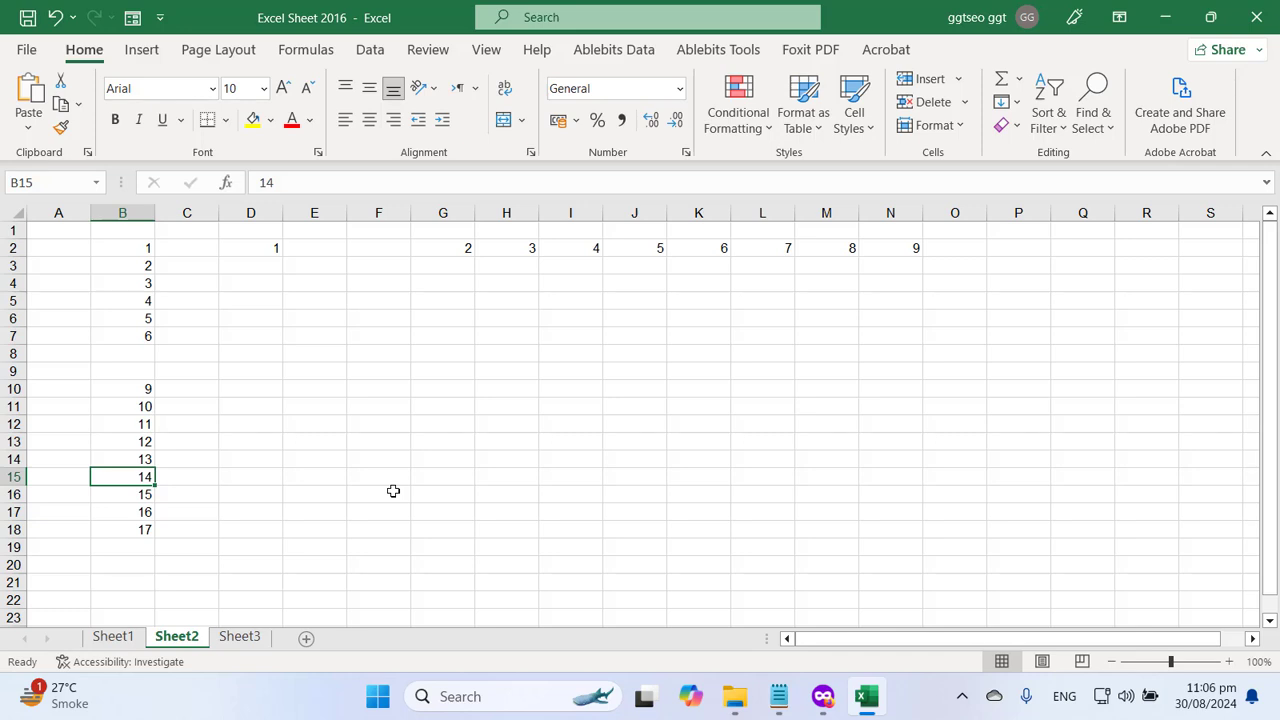
key("F4")
key("F4")
key("F4")
key("F4")
- Switch to Notepad, remove the extra blank line and add two blank lines below the question "How to insert multiple columns?"
left_click(778, 696)
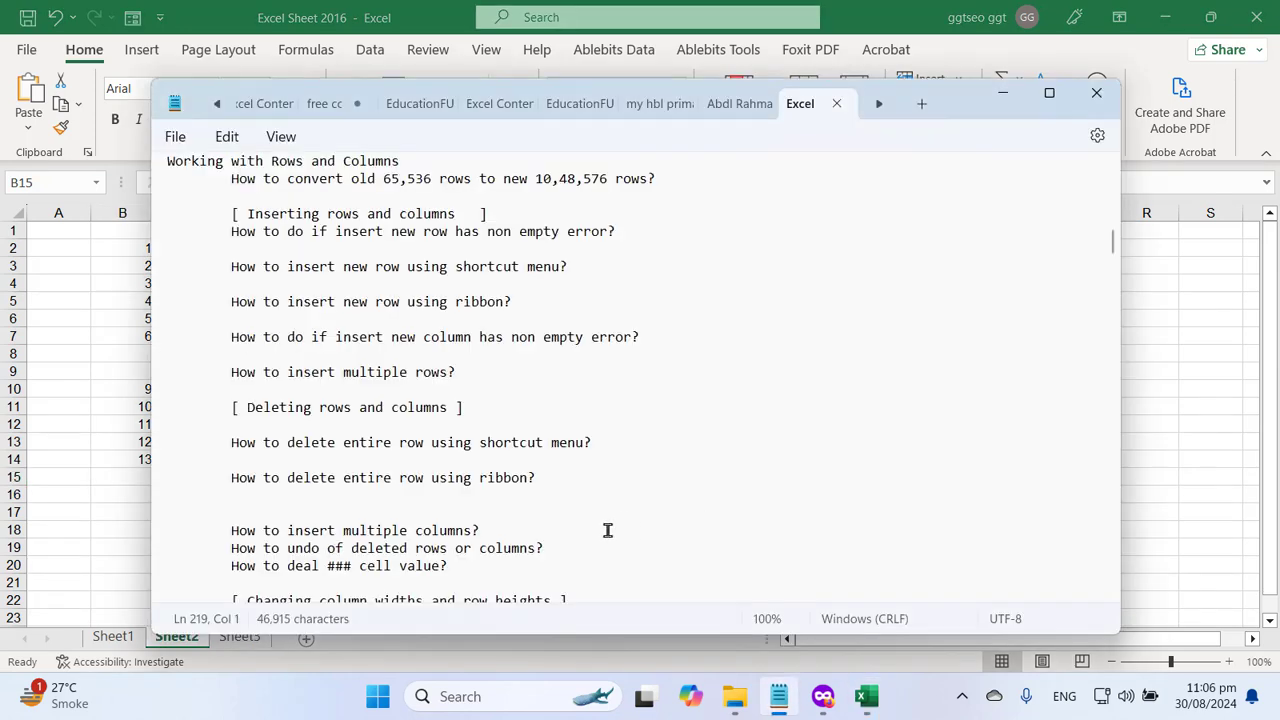
key("Delete")
key("Down")
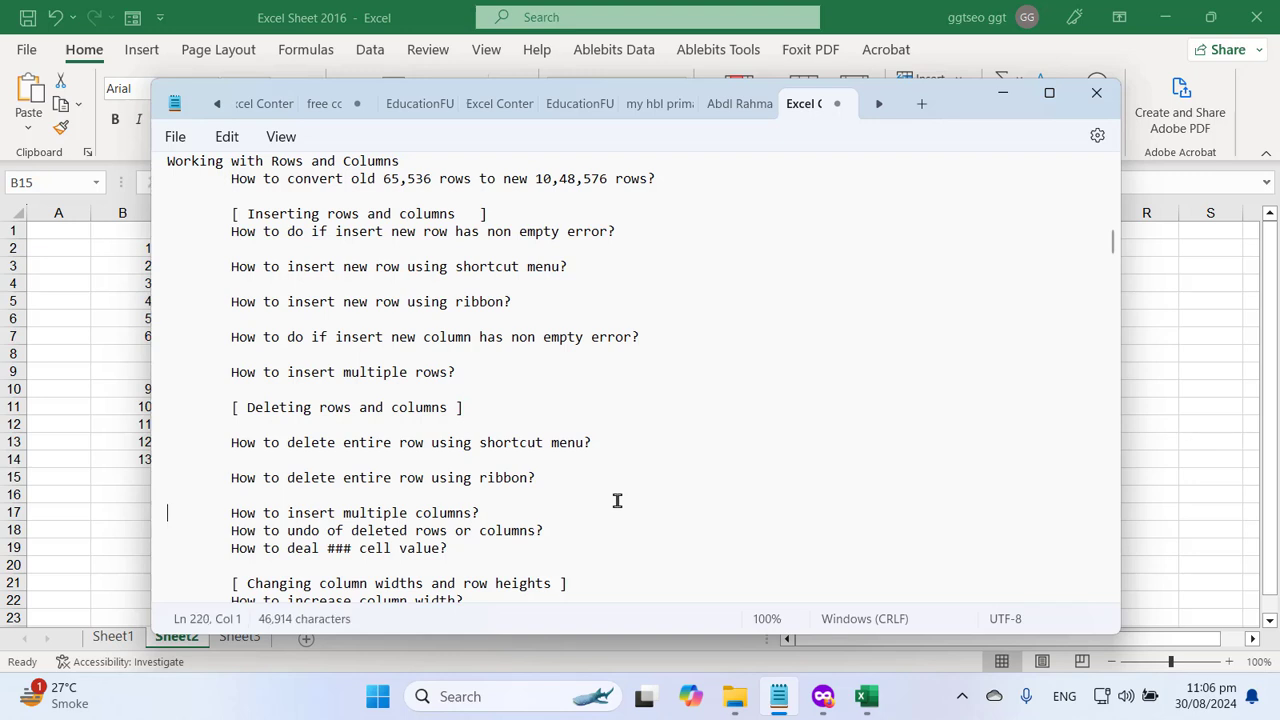
key("Up")
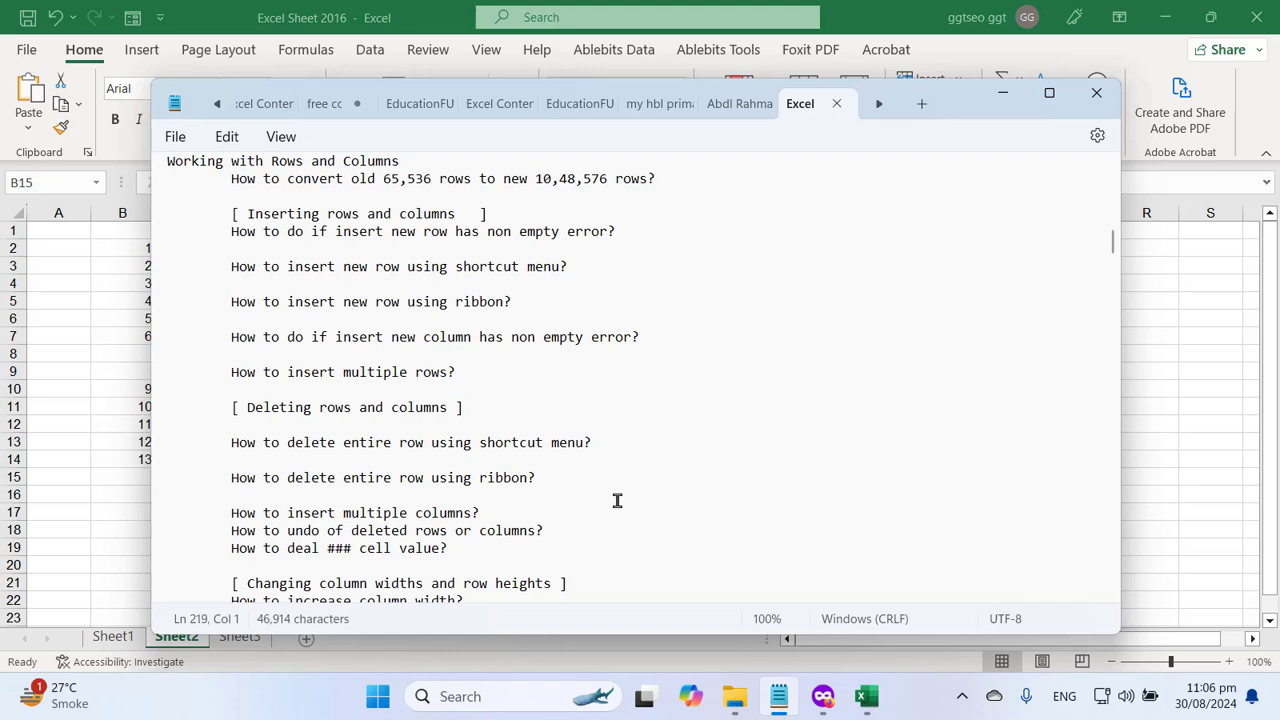
key("Down")
key("End")
key("Return")
key("Return")
key("Up")
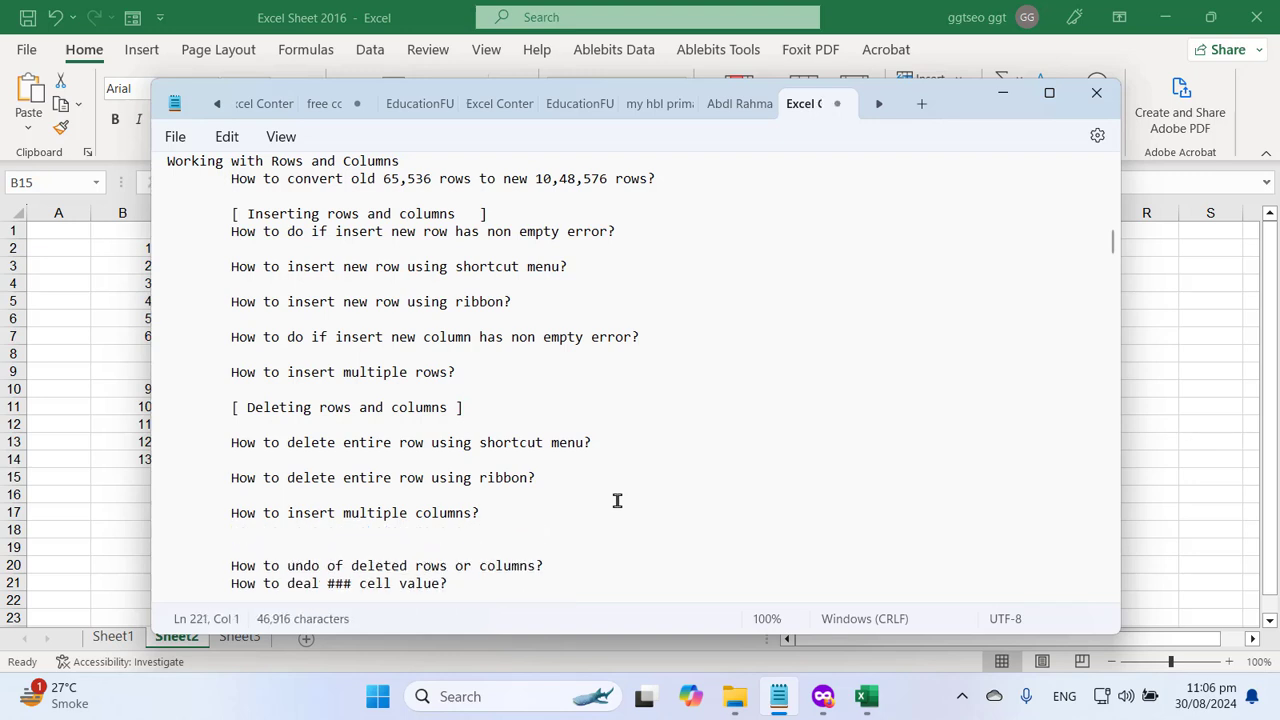
key("Up")
key("End")
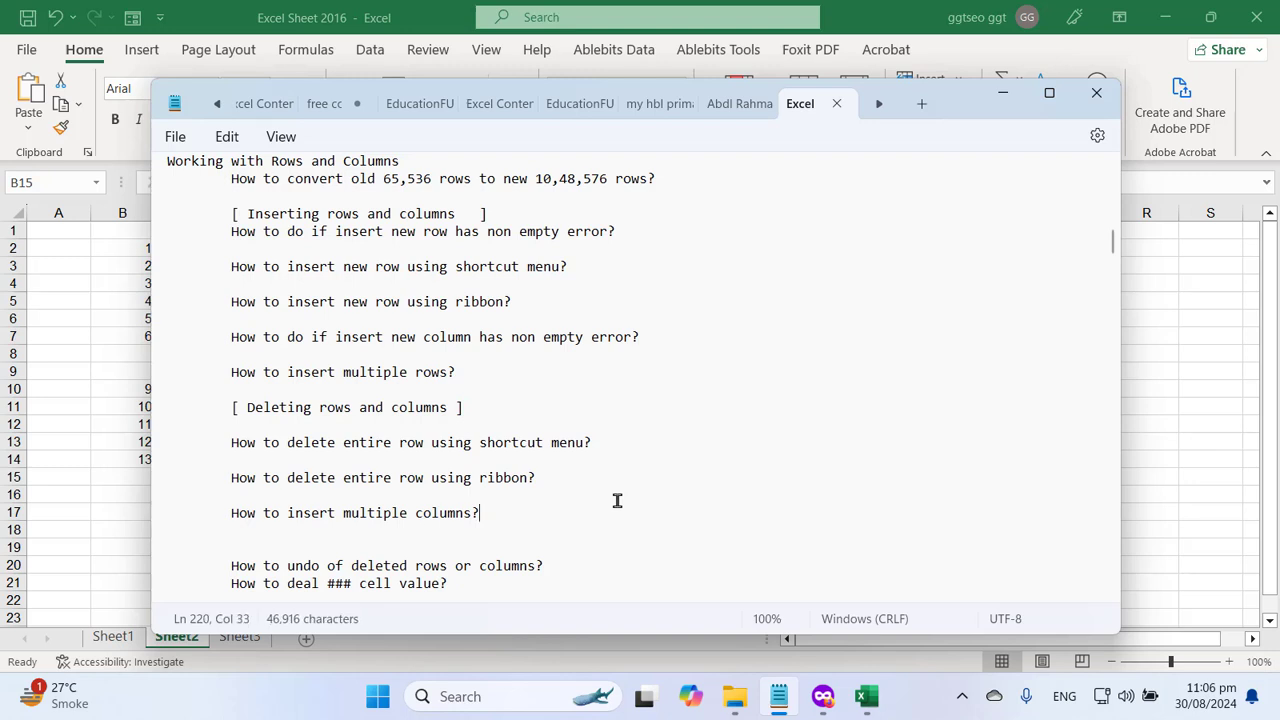
- Switch to Excel and insert three new columns at once at columns G to I, before the number 2 in row 2
key("alt+Tab")
left_click(454, 347)
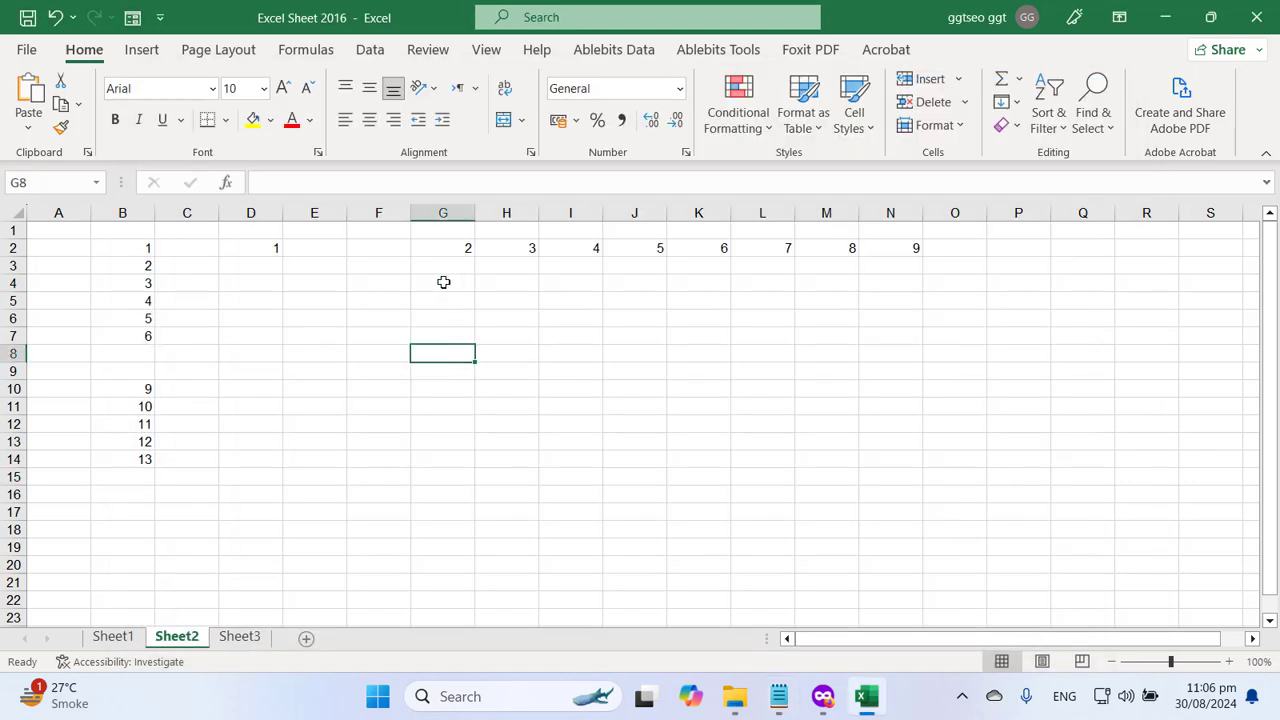
left_click_drag(446, 210, 566, 205)
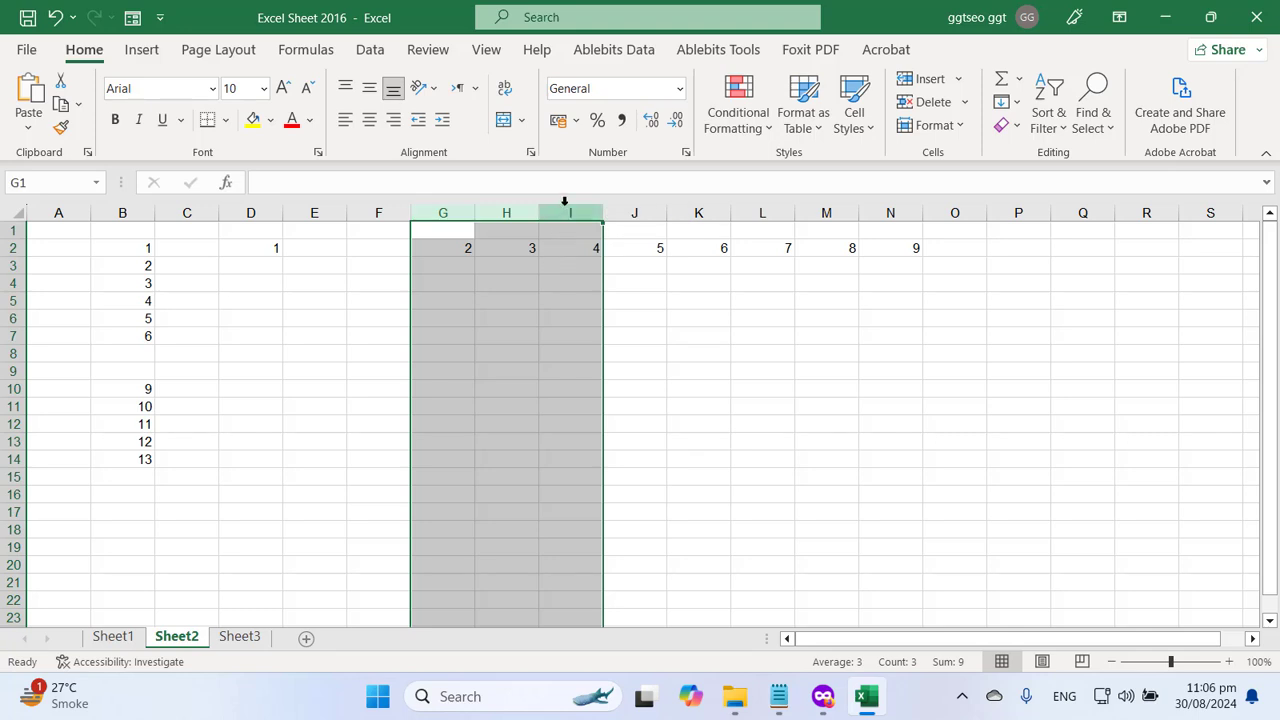
right_click(570, 218)
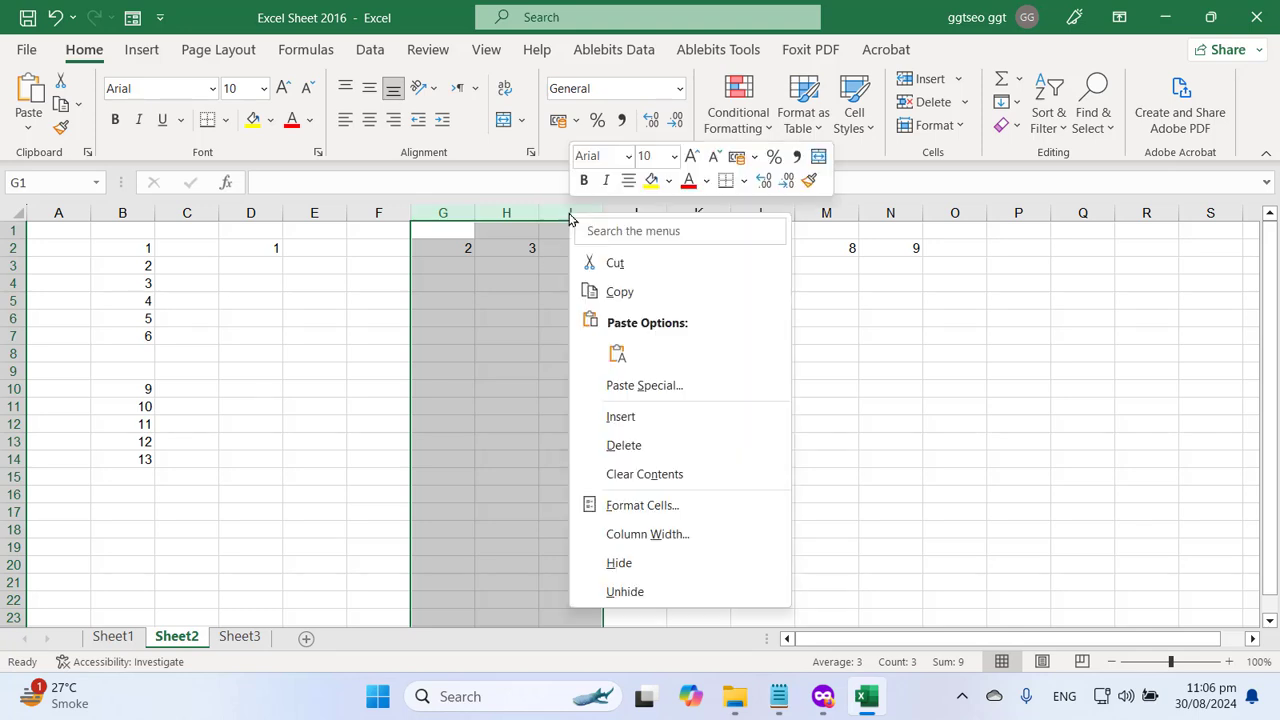
left_click(689, 418)
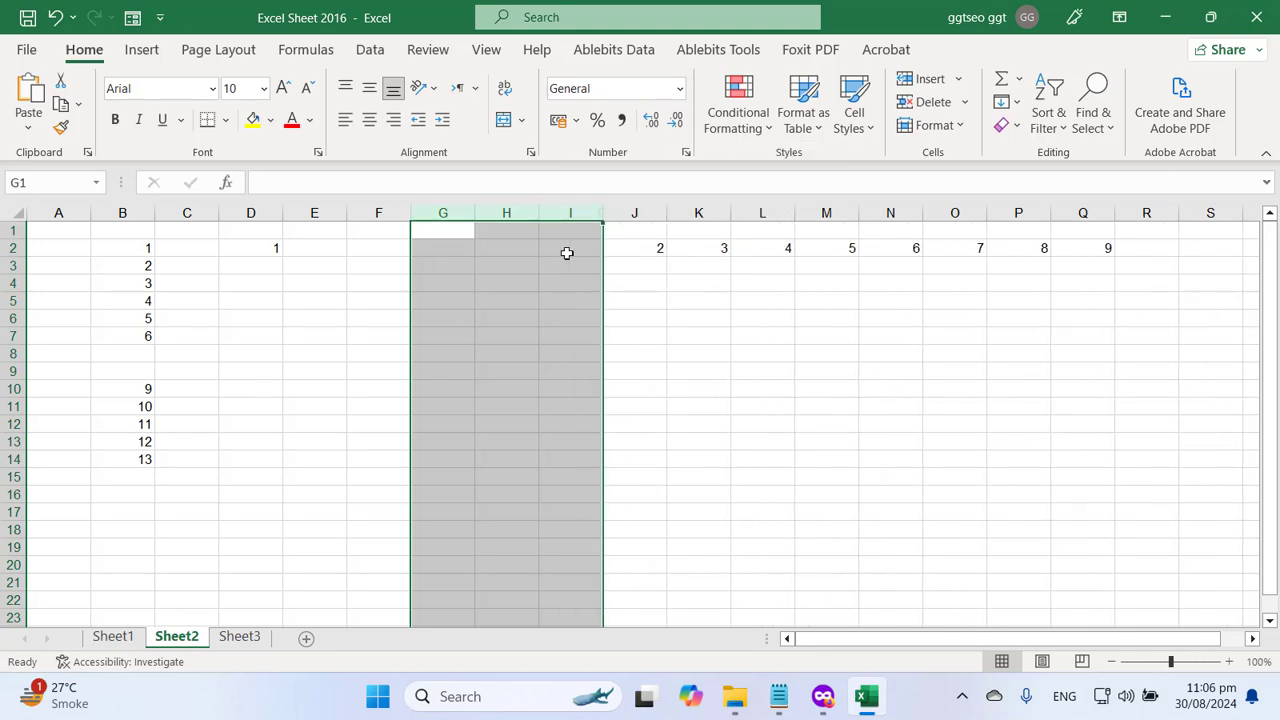
- Switch to Notepad and highlight the question "How to insert multiple columns?" in the question list
left_click(779, 697)
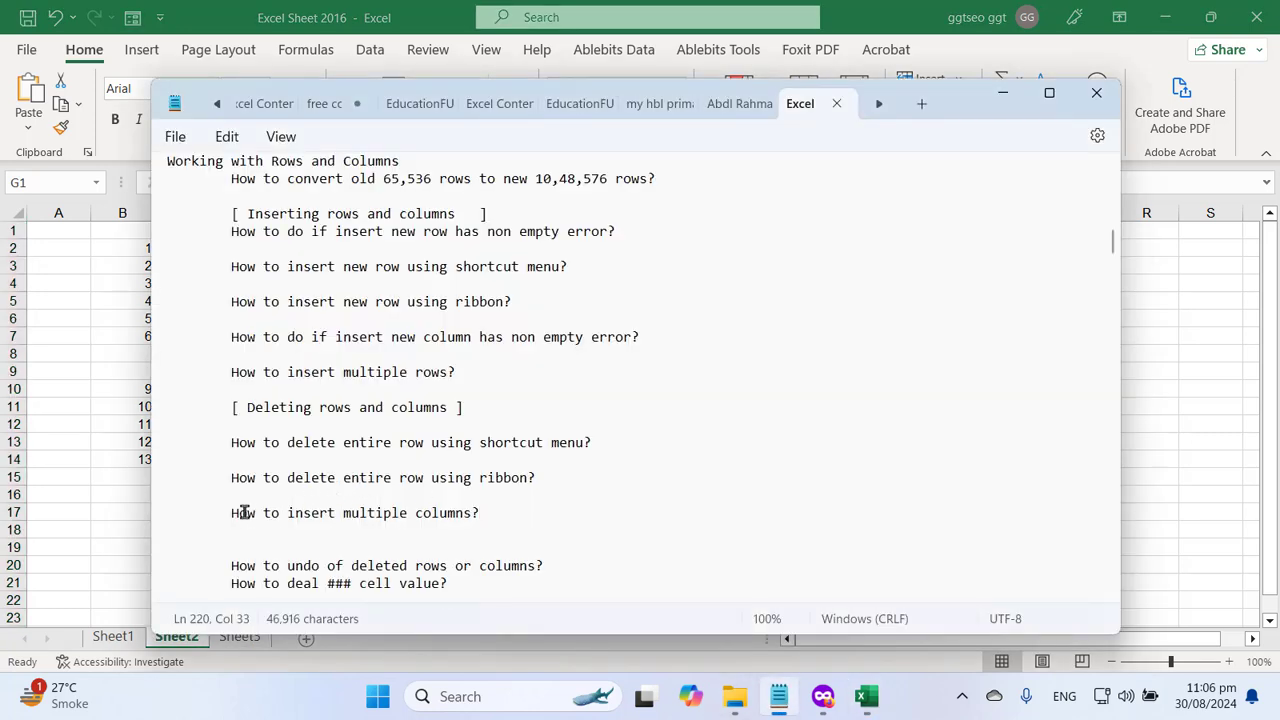
left_click_drag(233, 512, 416, 512)
left_click(432, 513)
left_click(242, 517)
left_click_drag(232, 515, 472, 514)
scroll(588, 520, "down", 1)
scroll(586, 512, "down", 2)
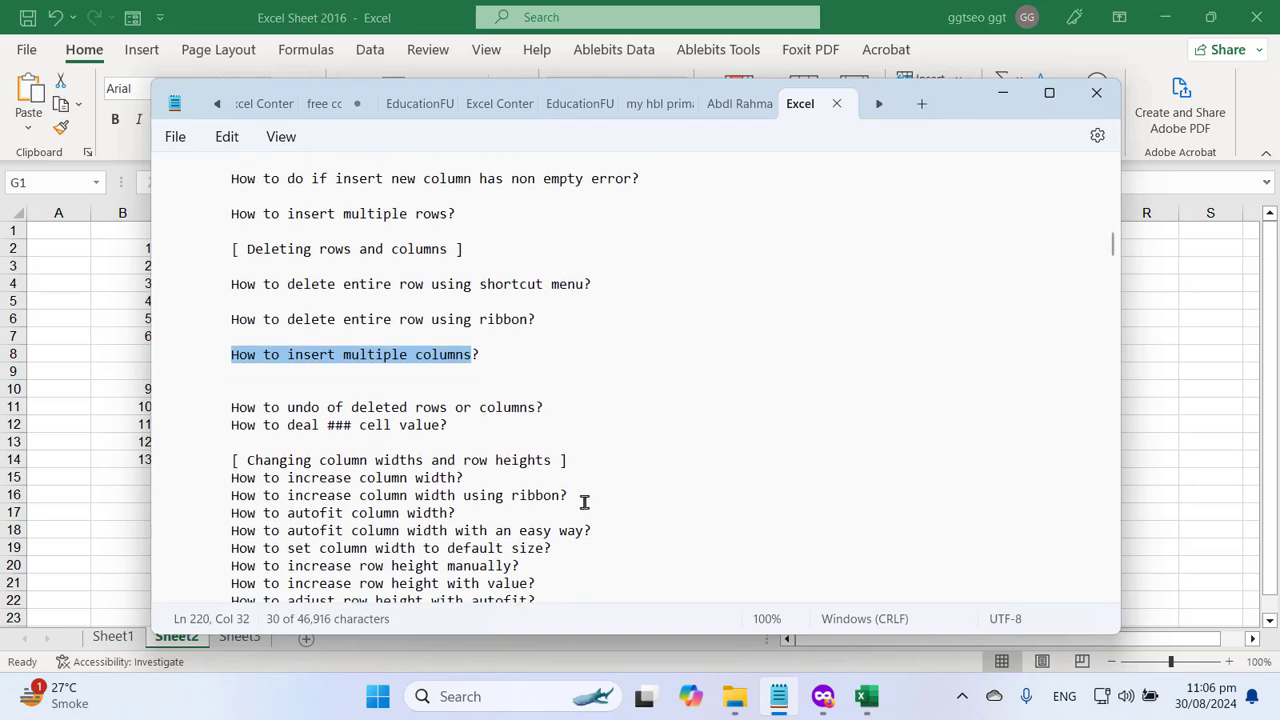
- Remove the extra blank line above "How to undo of deleted rows or columns?" and add two blank lines below that question
left_click(424, 372)
key("Delete")
key("Down")
key("End")
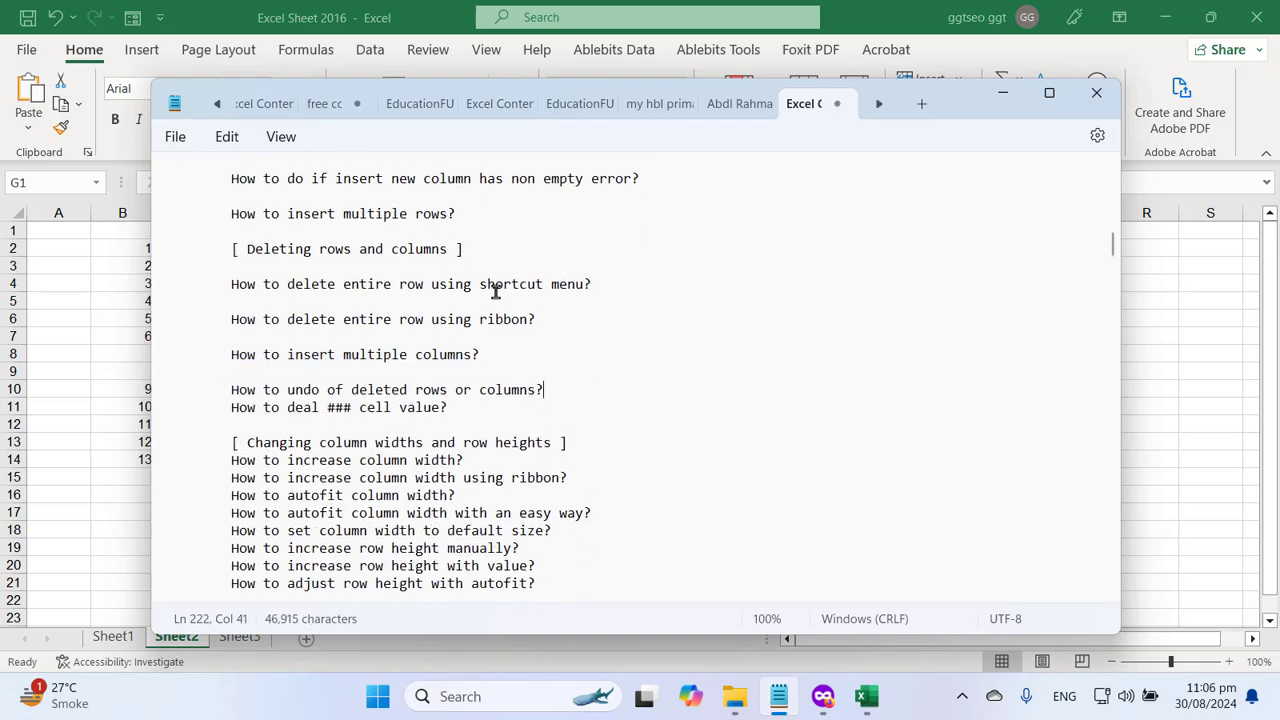
key("Return")
key("Return")
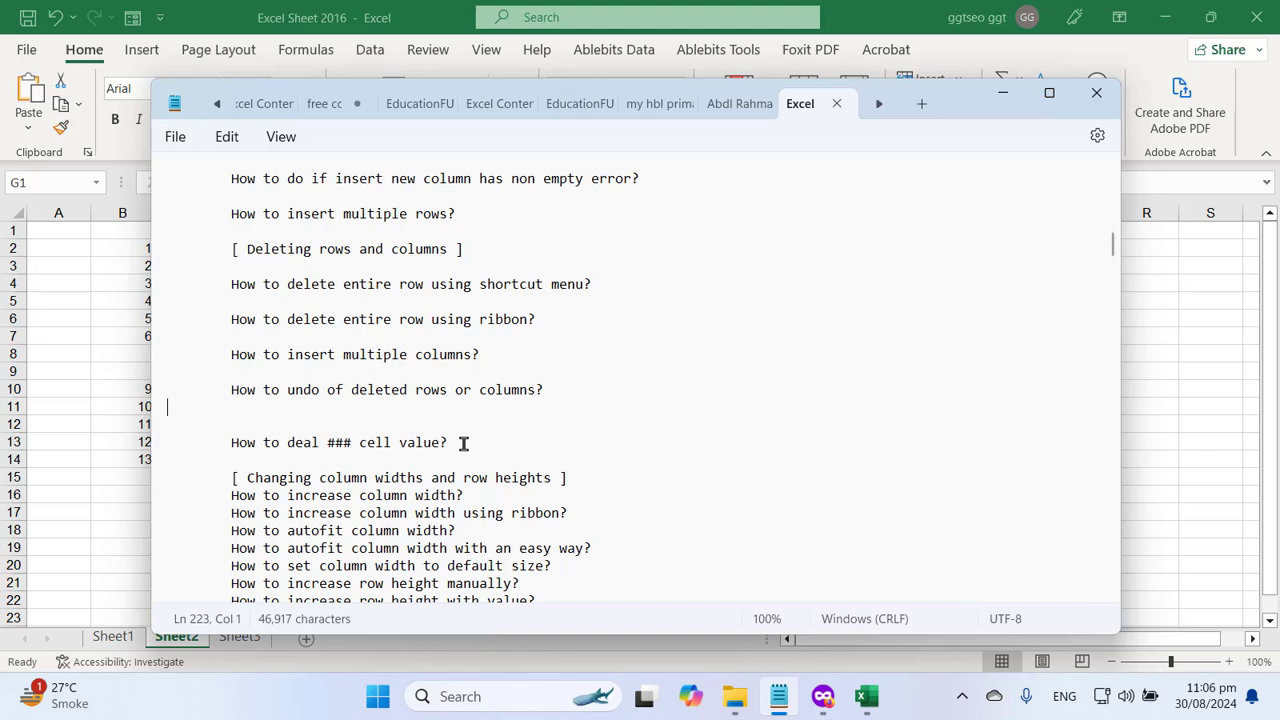
- Switch to Excel and delete the entire row 7, which holds the number 6 in column B
left_click(344, 10)
left_click(316, 388)
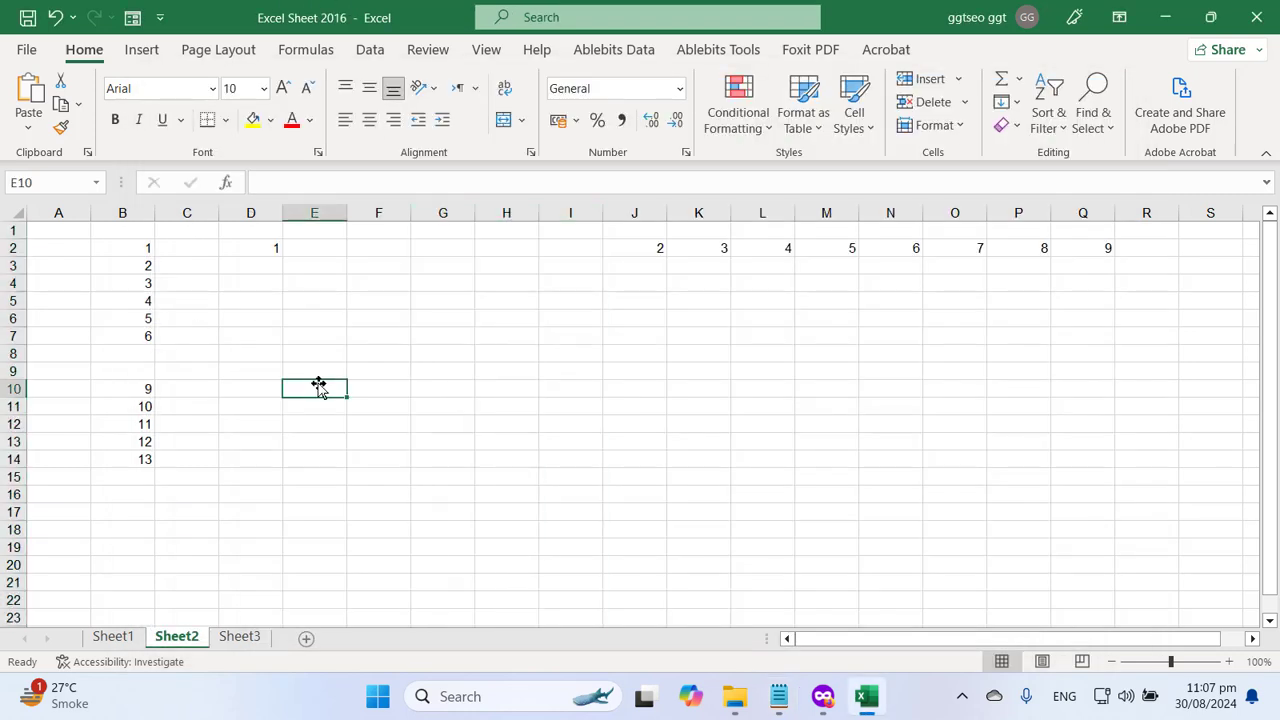
left_click(8, 336)
right_click(8, 336)
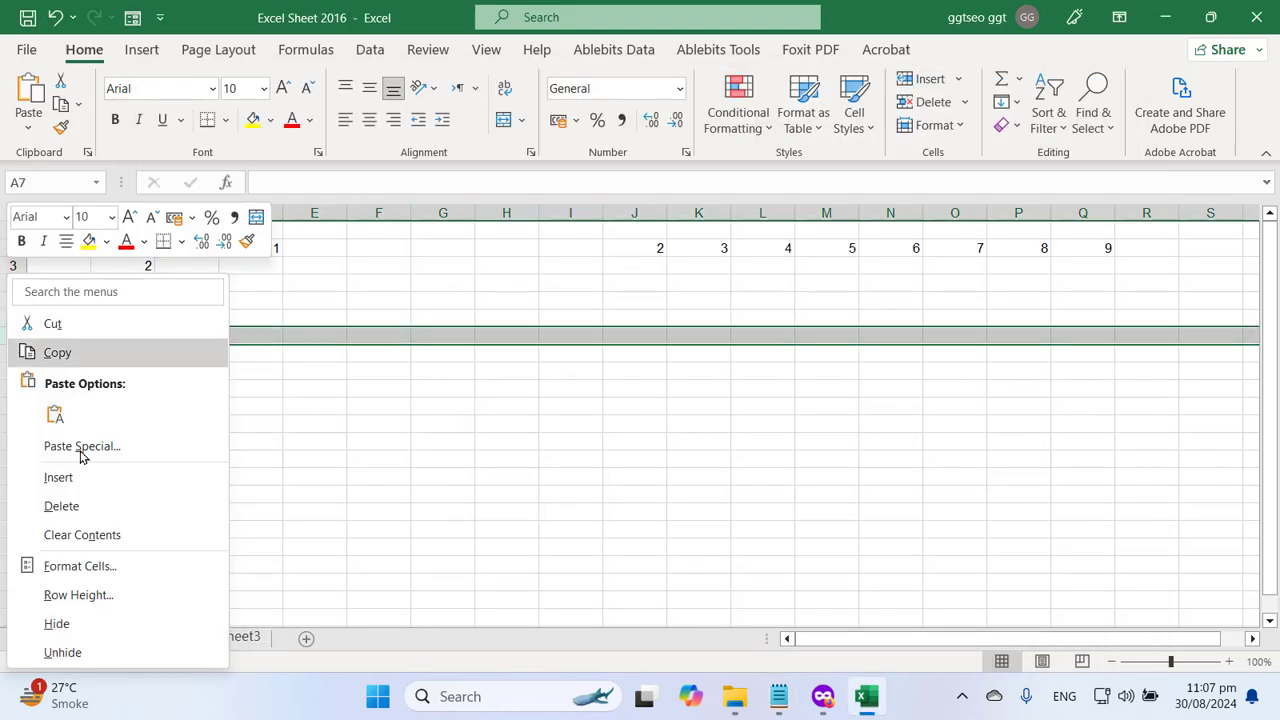
left_click(94, 506)
left_click(389, 420)
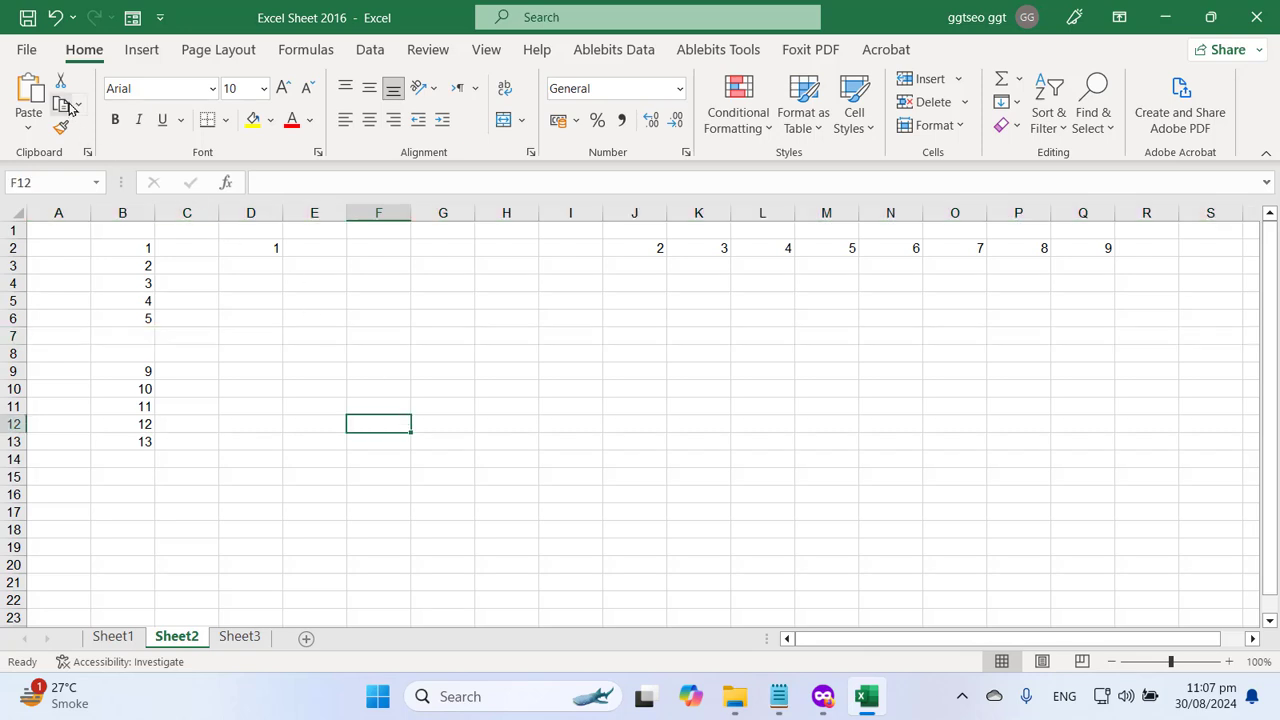
- Undo the deletion of row 7
left_click(127, 325)
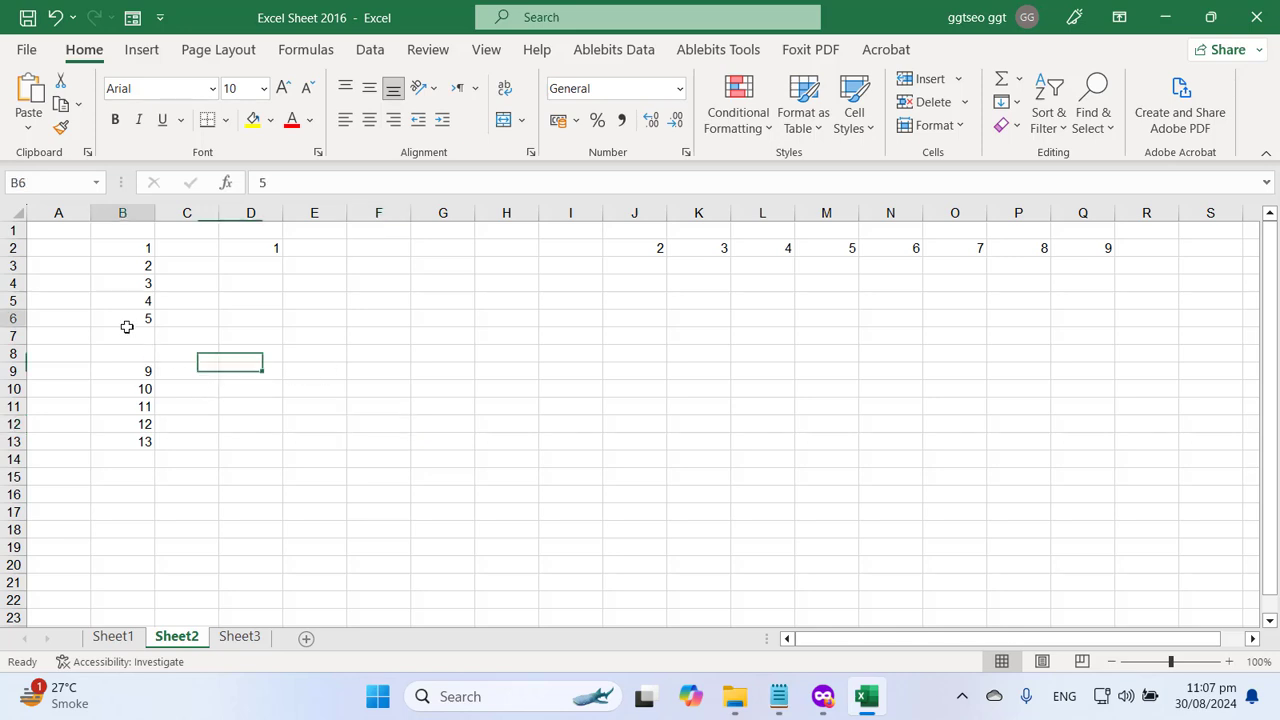
left_click(56, 18)
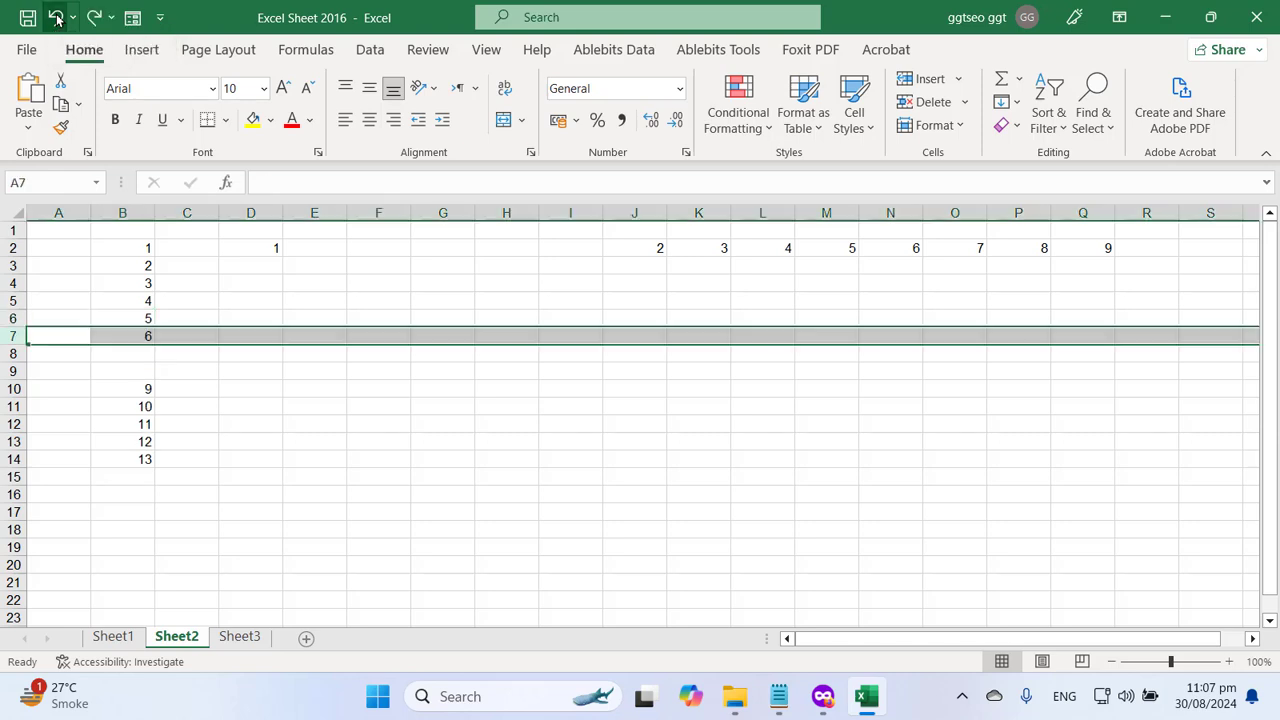
left_click(245, 439)
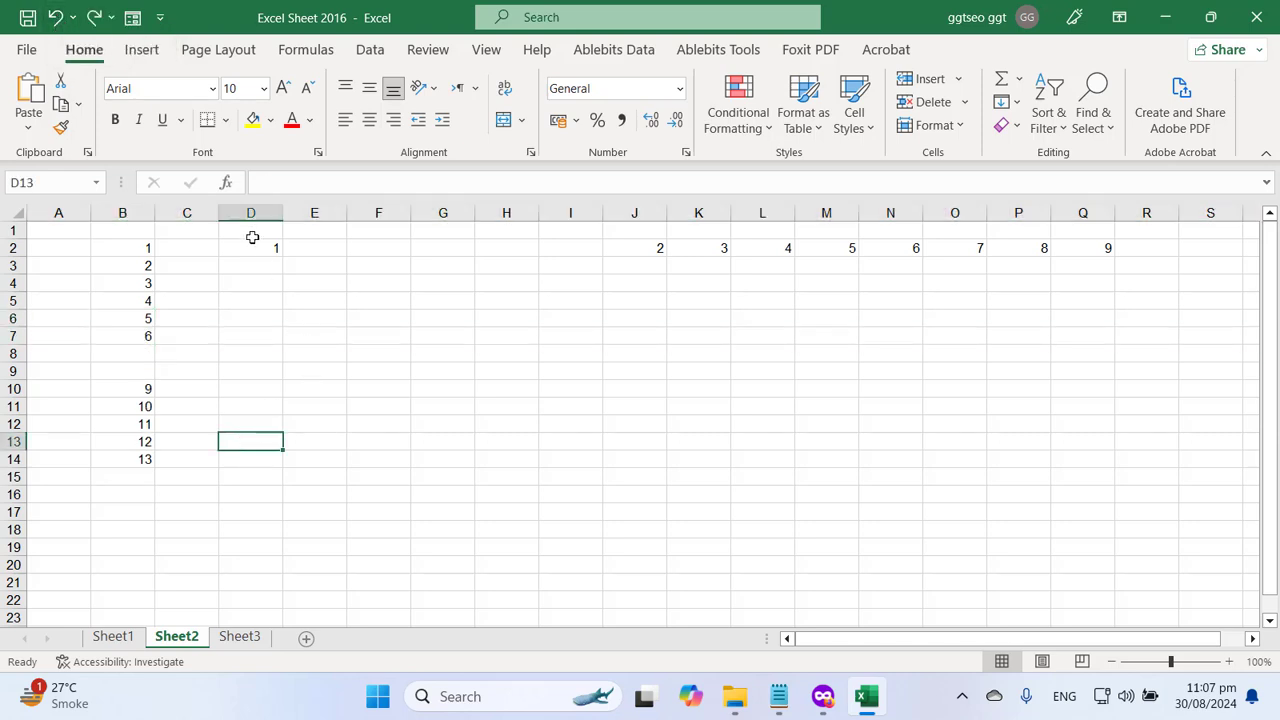
- Delete the entire column D, which holds the number 1 in row 2, and undo that deletion
left_click(252, 212)
right_click(255, 212)
left_click(312, 440)
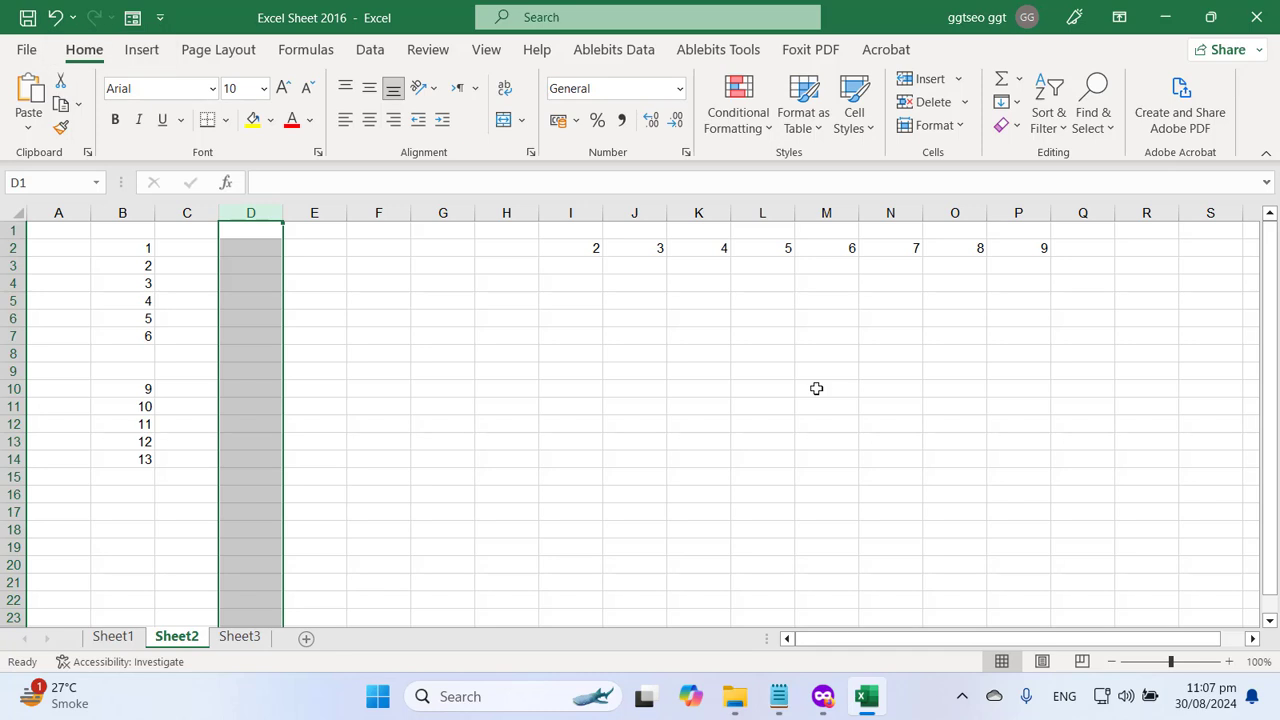
key("ctrl+z")
left_click(591, 465)
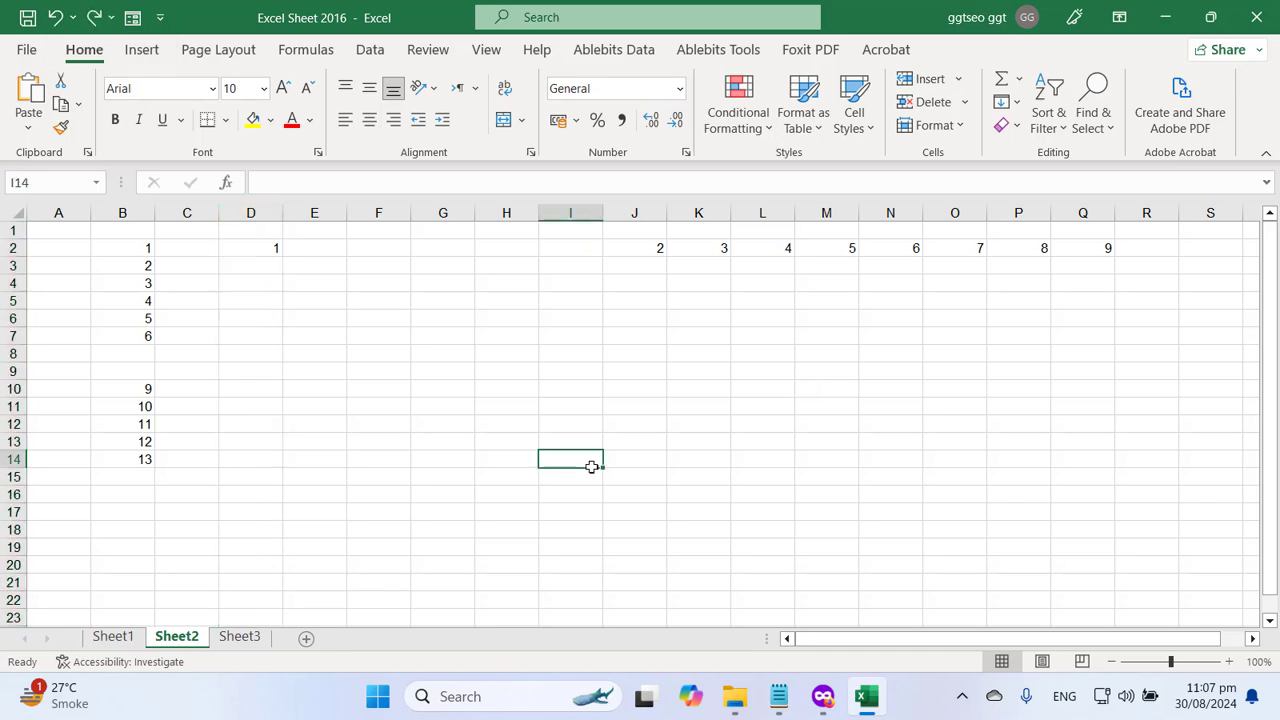
- Switch to Notepad and remove the extra blank line above the question "How to deal ### cell value?"
left_click(779, 696)
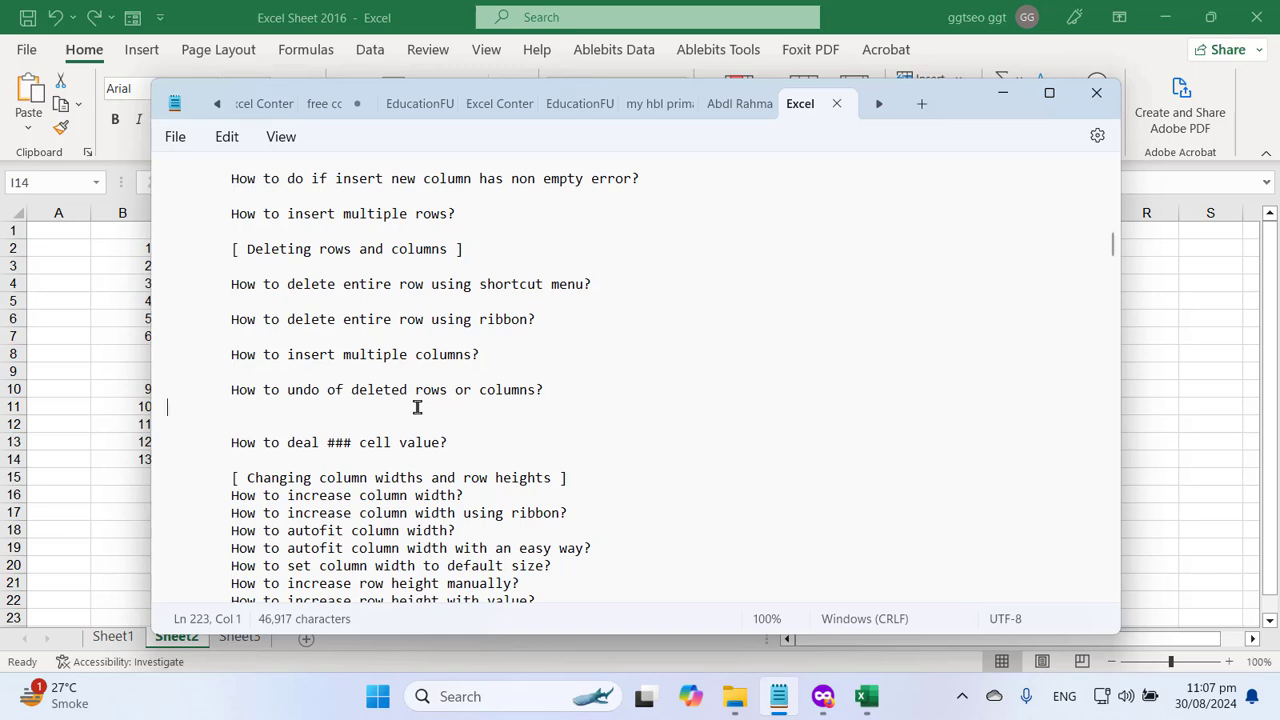
key("Delete")
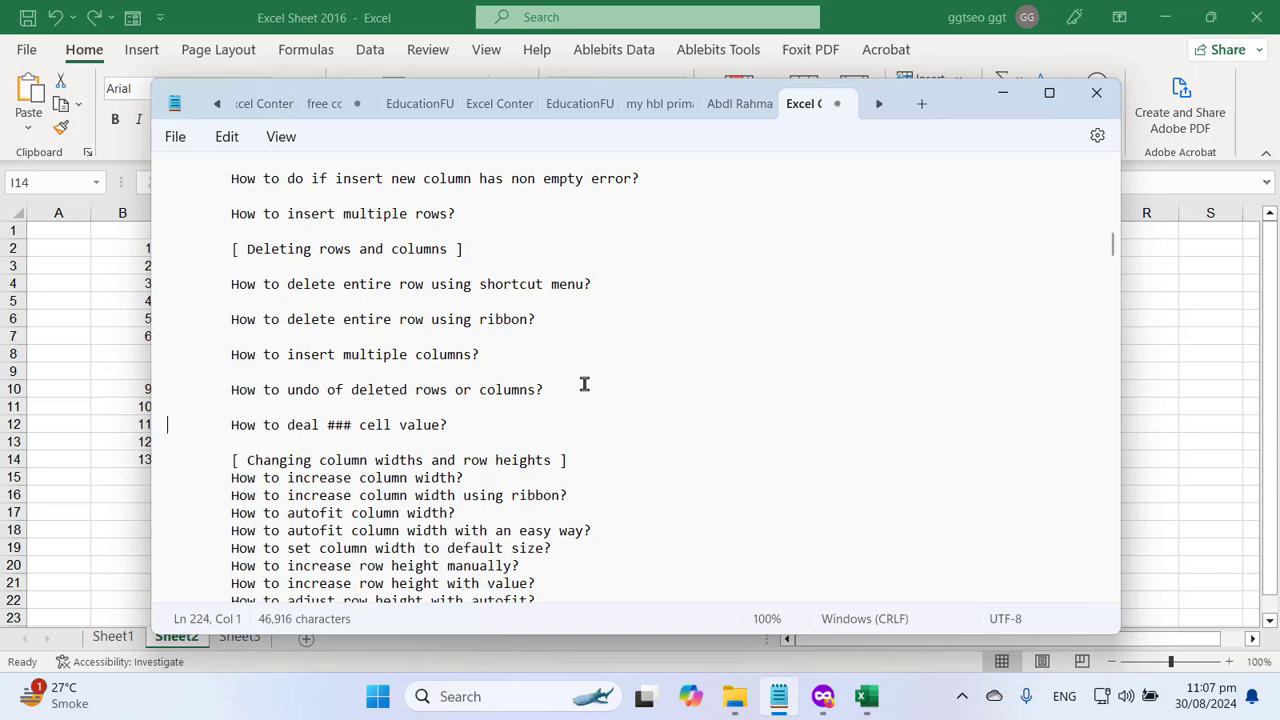
key("Down")
key("alt+Tab")
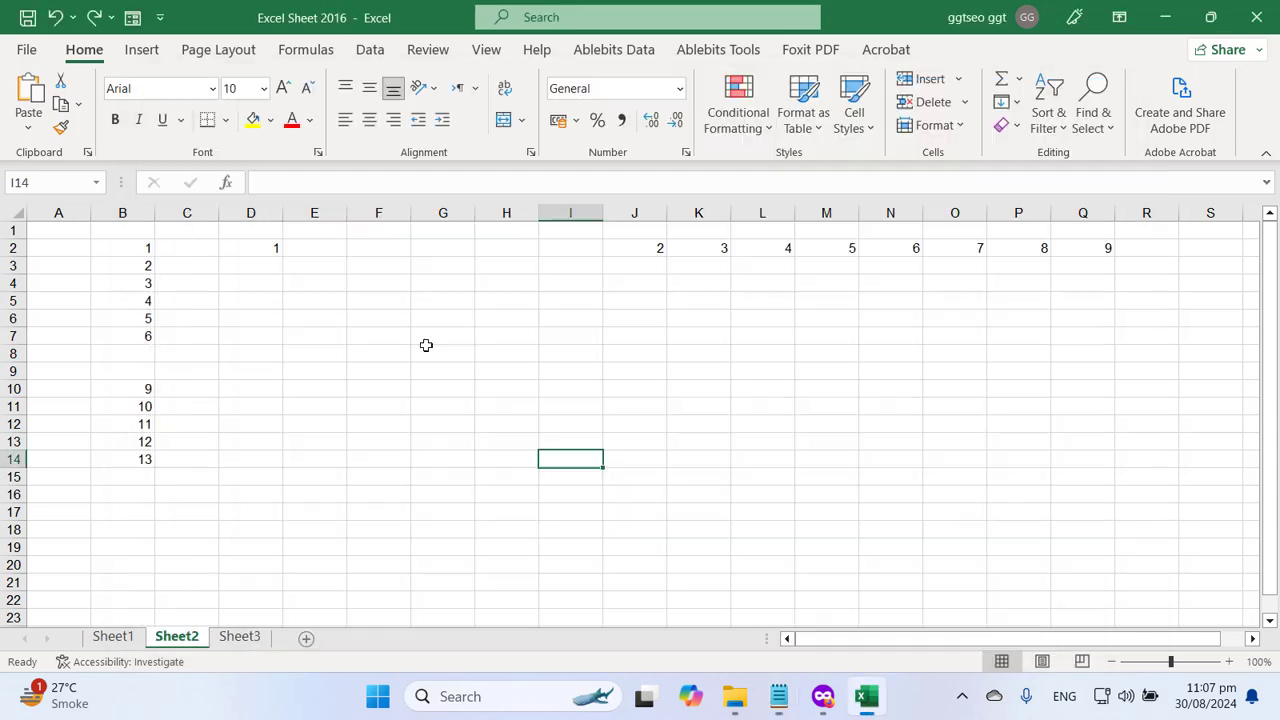
left_click(443, 353)
left_click(260, 264)
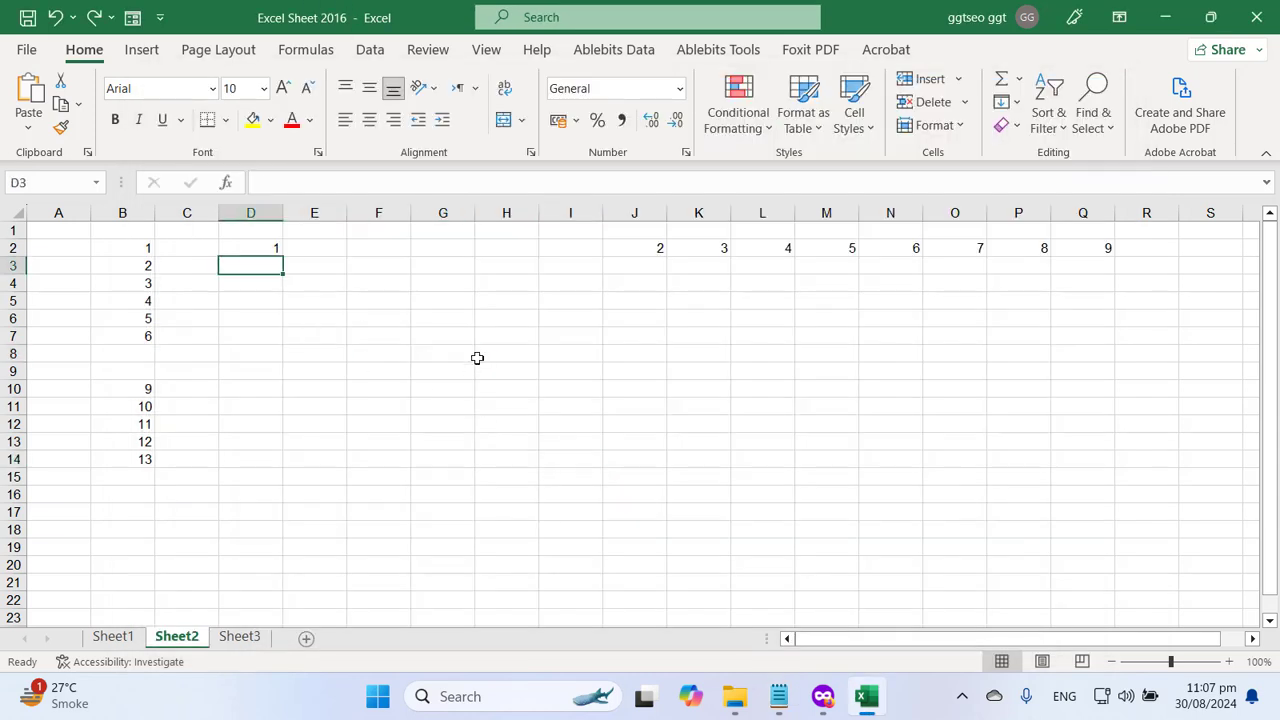
type("123123146545456")
key("Return")
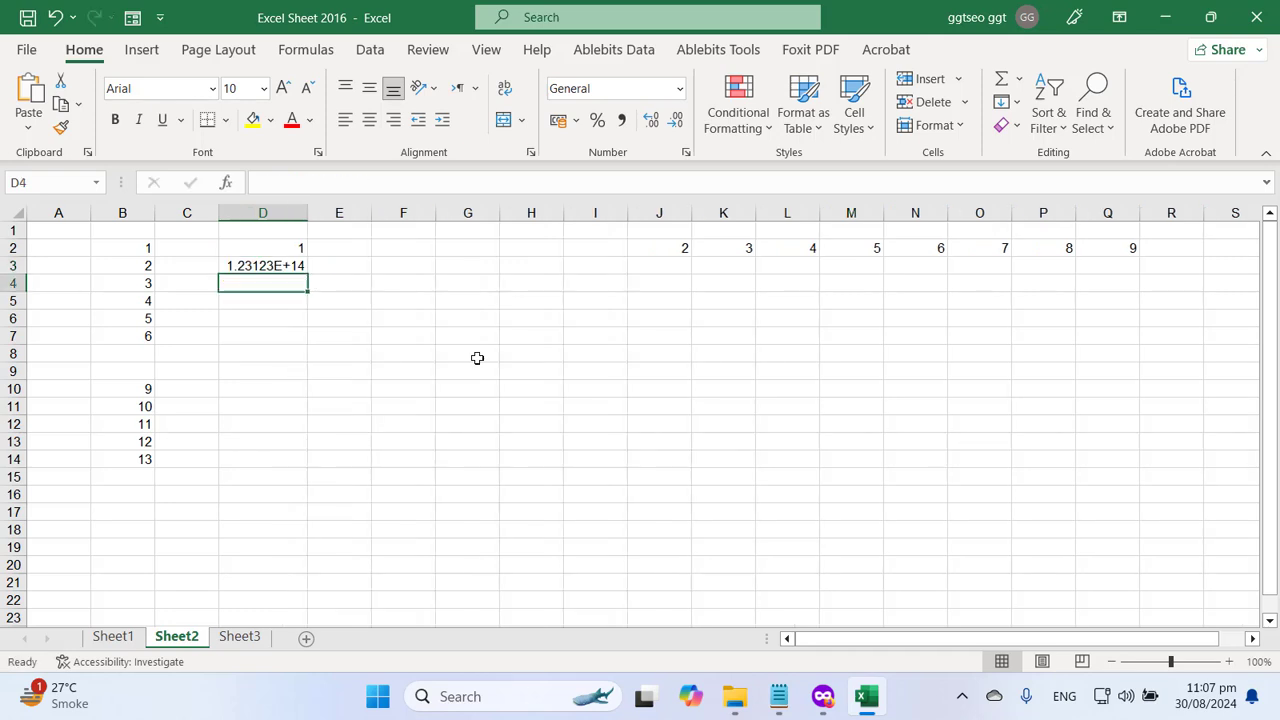
left_click_drag(388, 357, 376, 366)
left_click(273, 267)
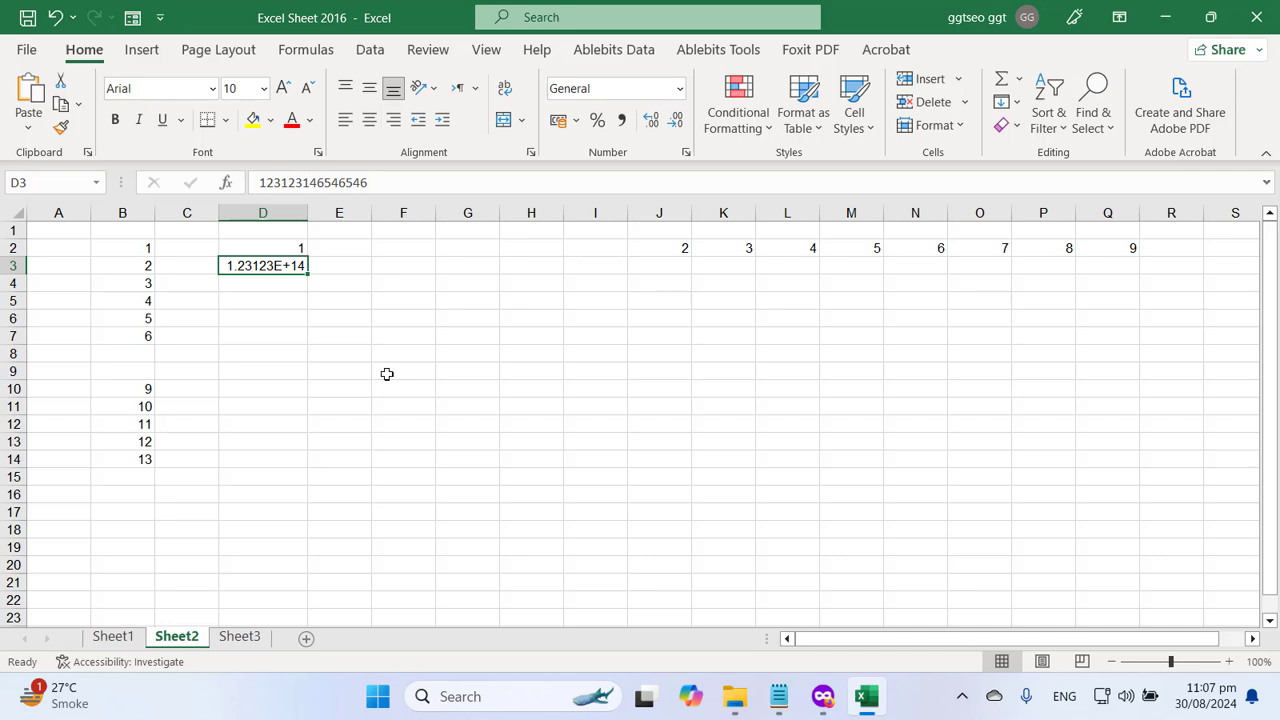
left_click(386, 372)
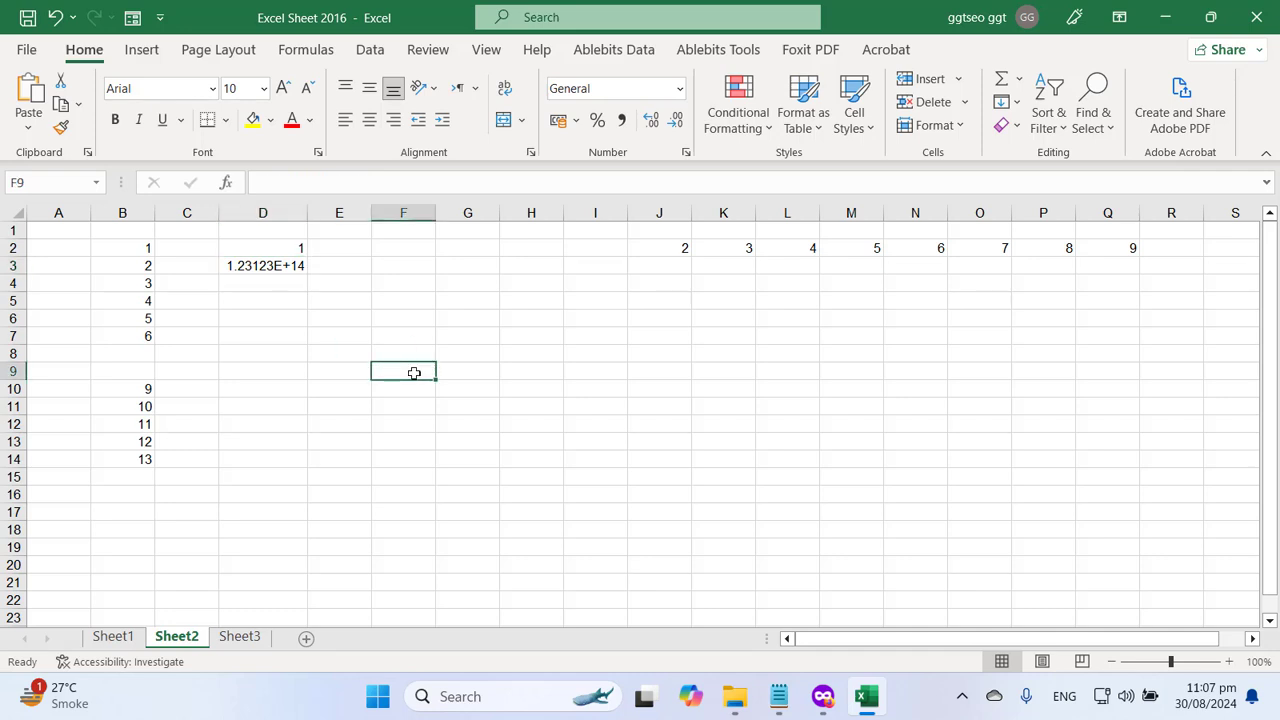
left_click(431, 303)
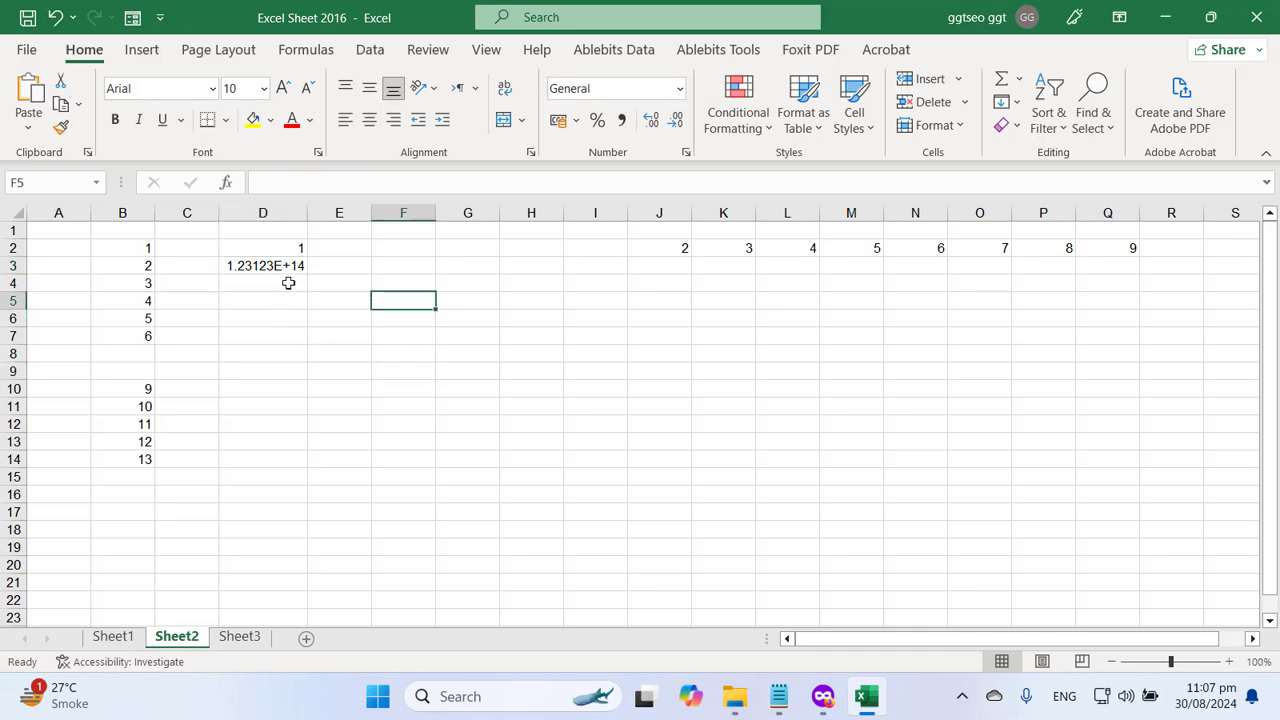
left_click(288, 284)
type("=su")
key("BackSpace")
key("BackSpace")
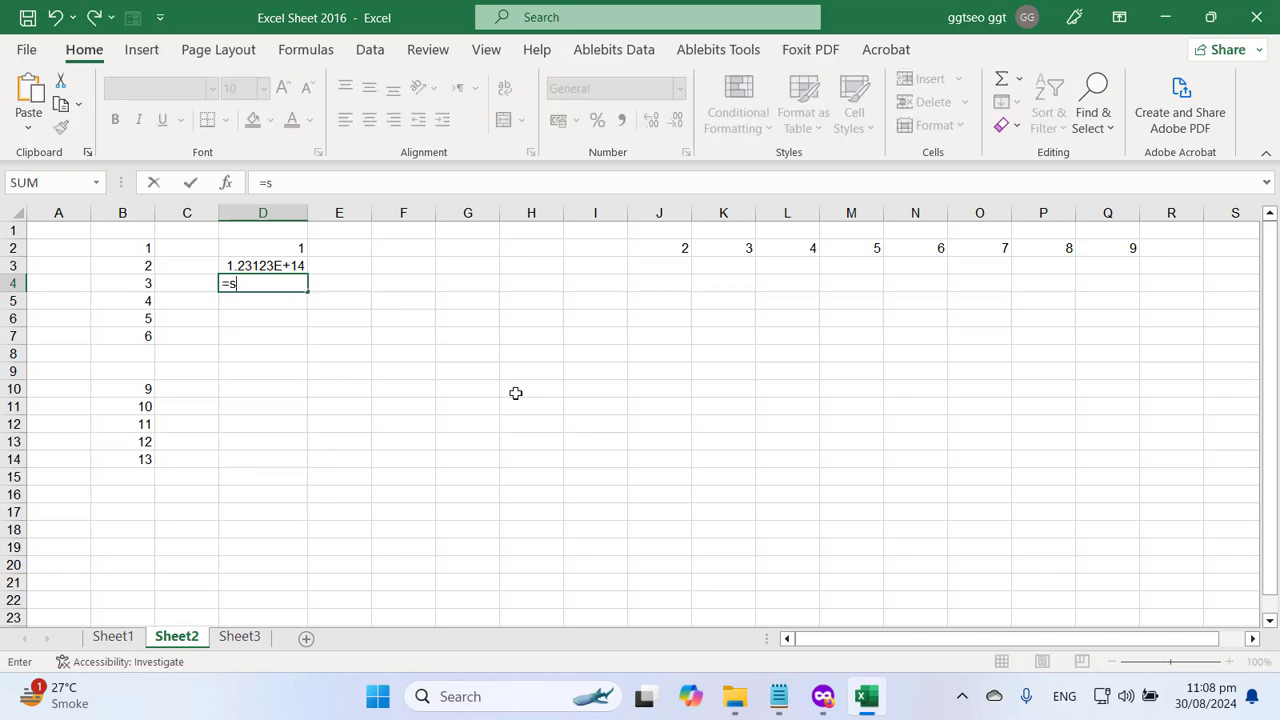
key("Escape")
- Enter the formula =SUM(D3*2000) in cell F4
key("Right")
key("Right")
type("=s")
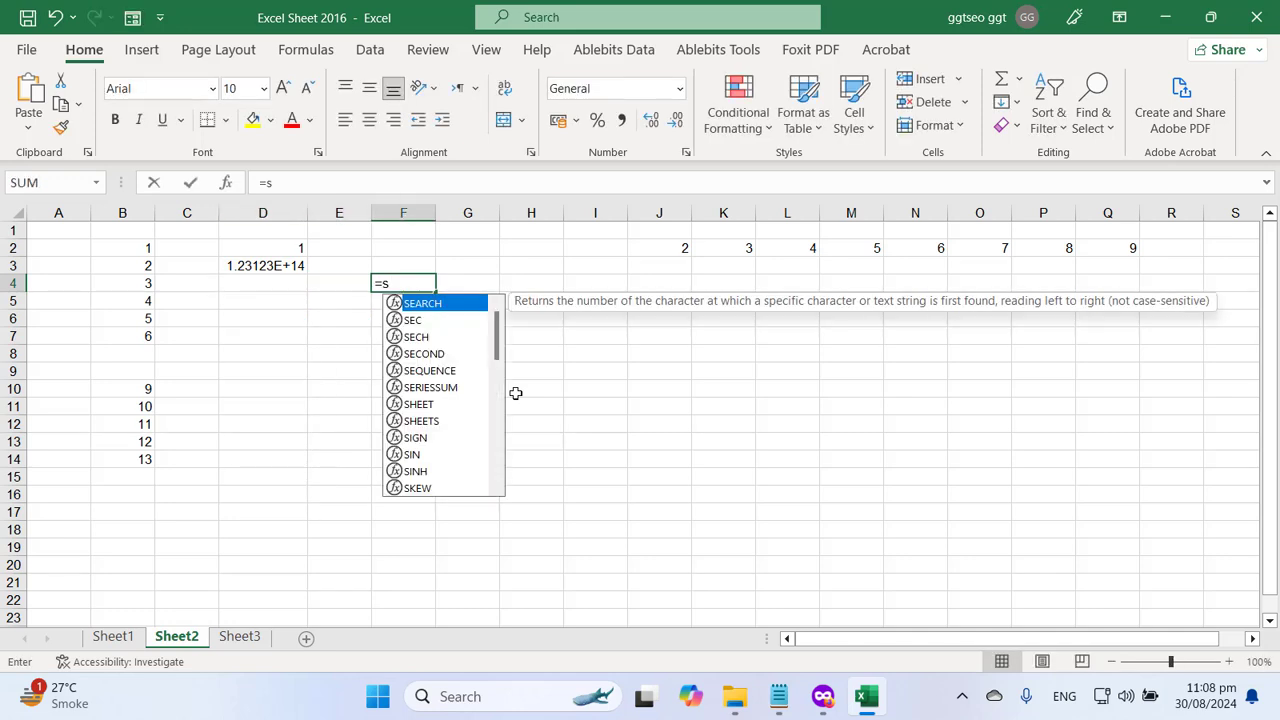
type("um(")
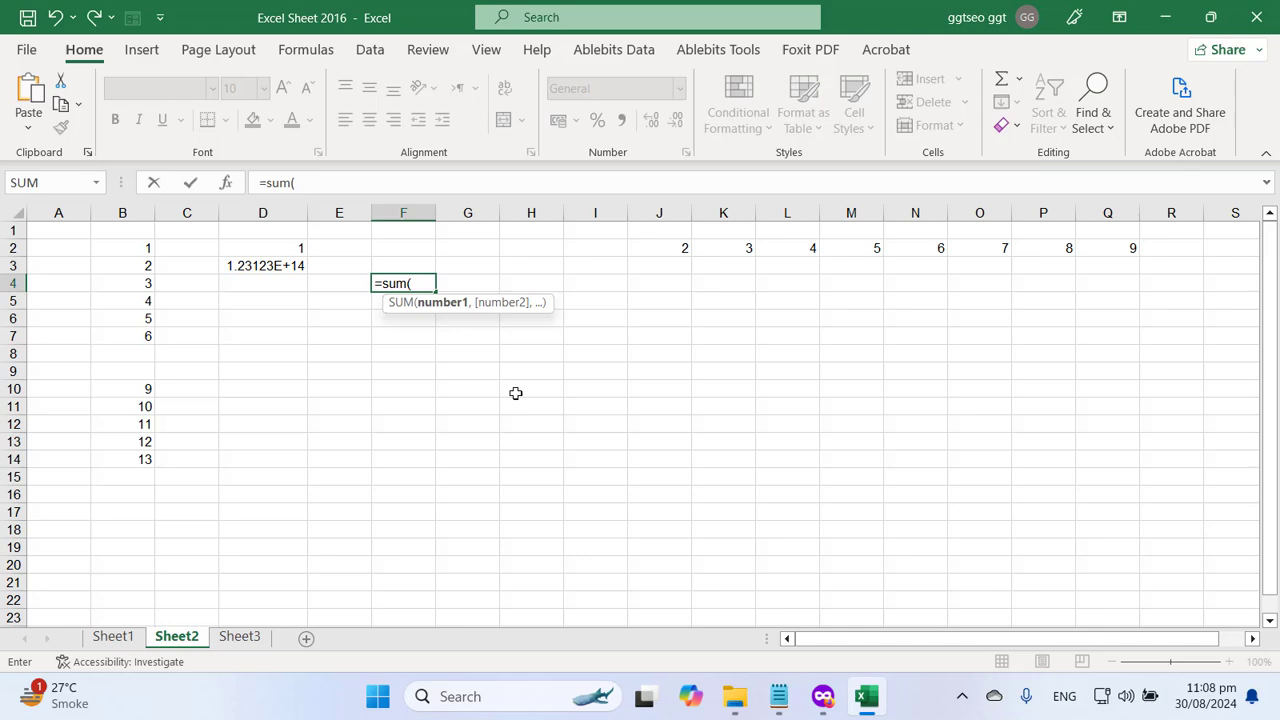
left_click(265, 265)
type("*200")
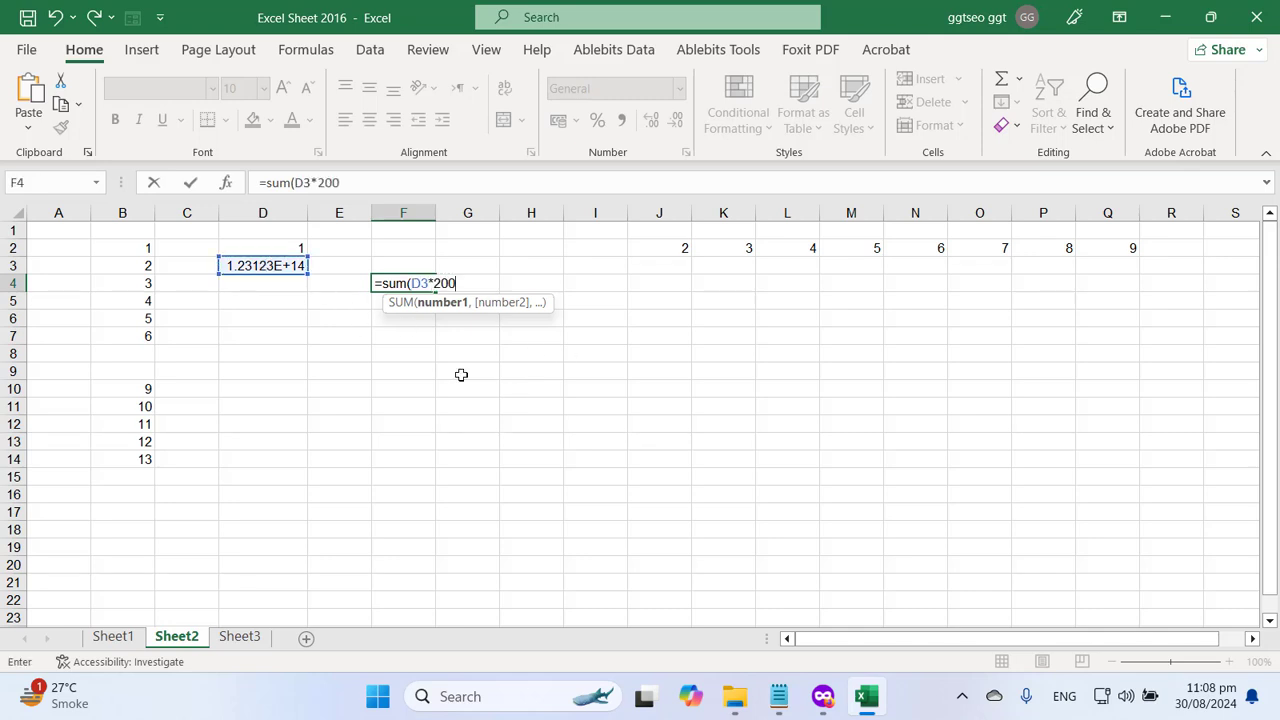
type("0")
key("Return")
left_click(405, 285)
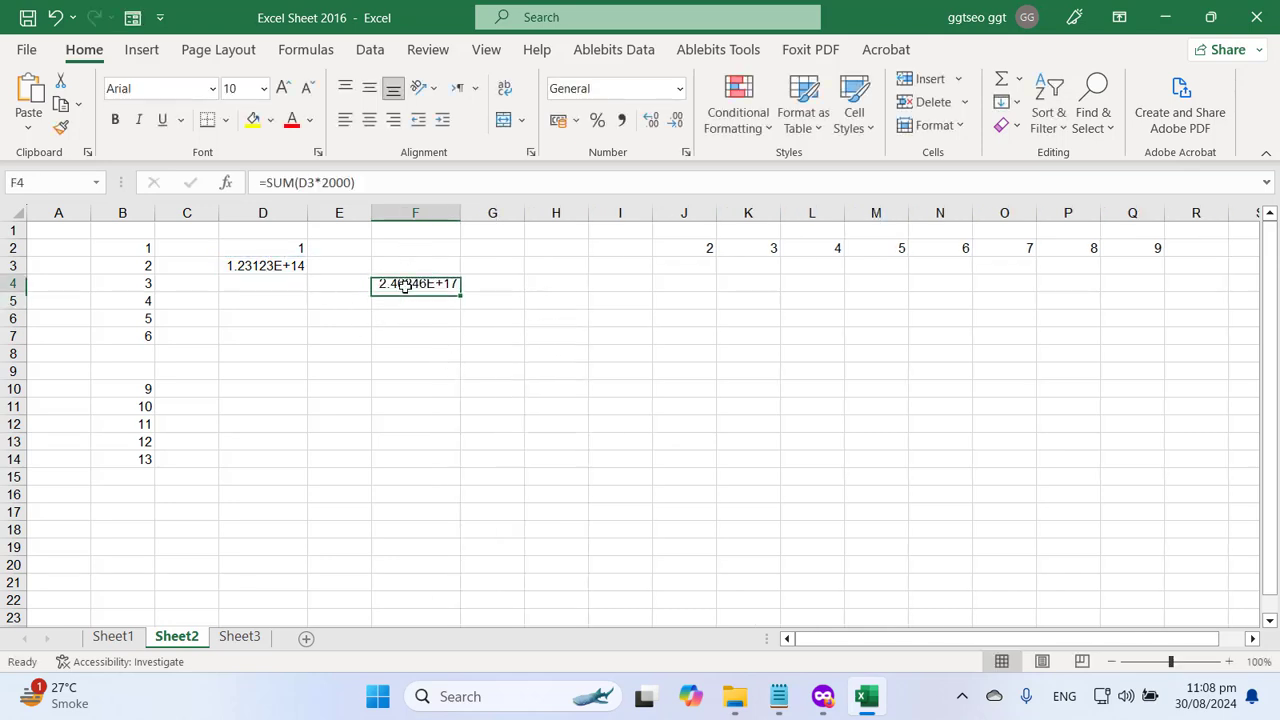
- Fill cell G4 with the text ############ as an example of a hash-sign cell value
left_click(500, 283)
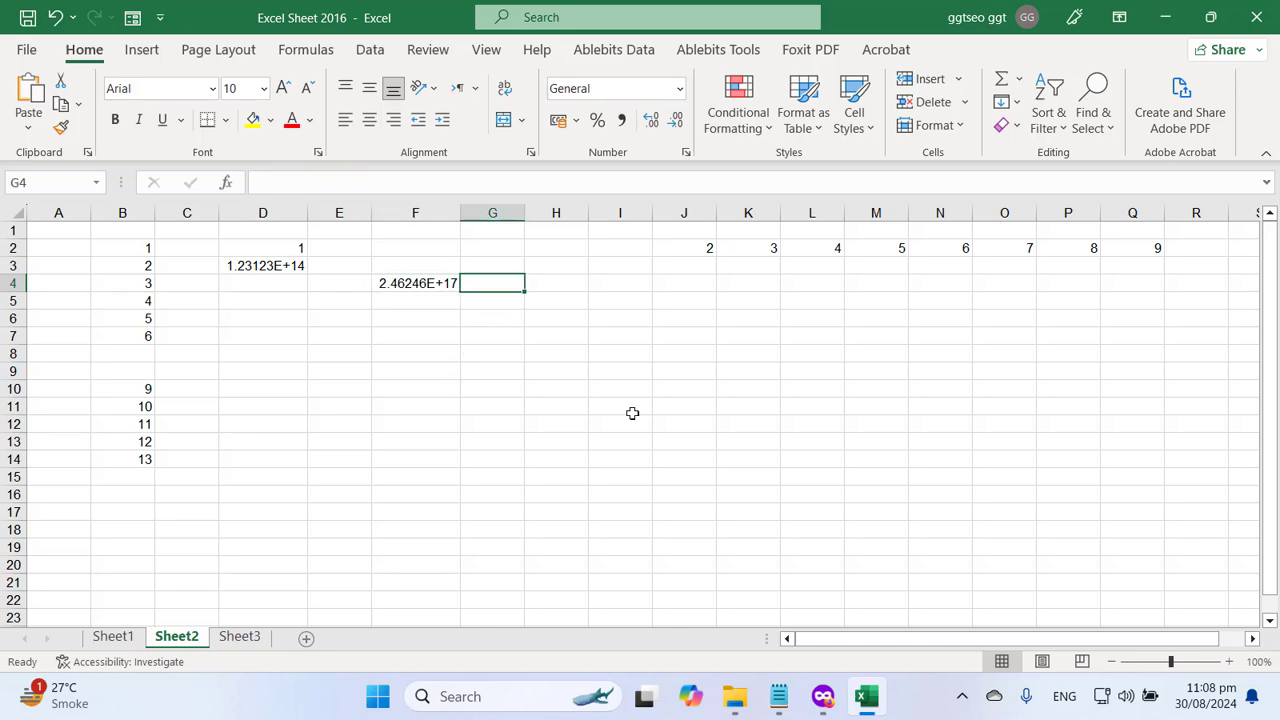
type("#####")
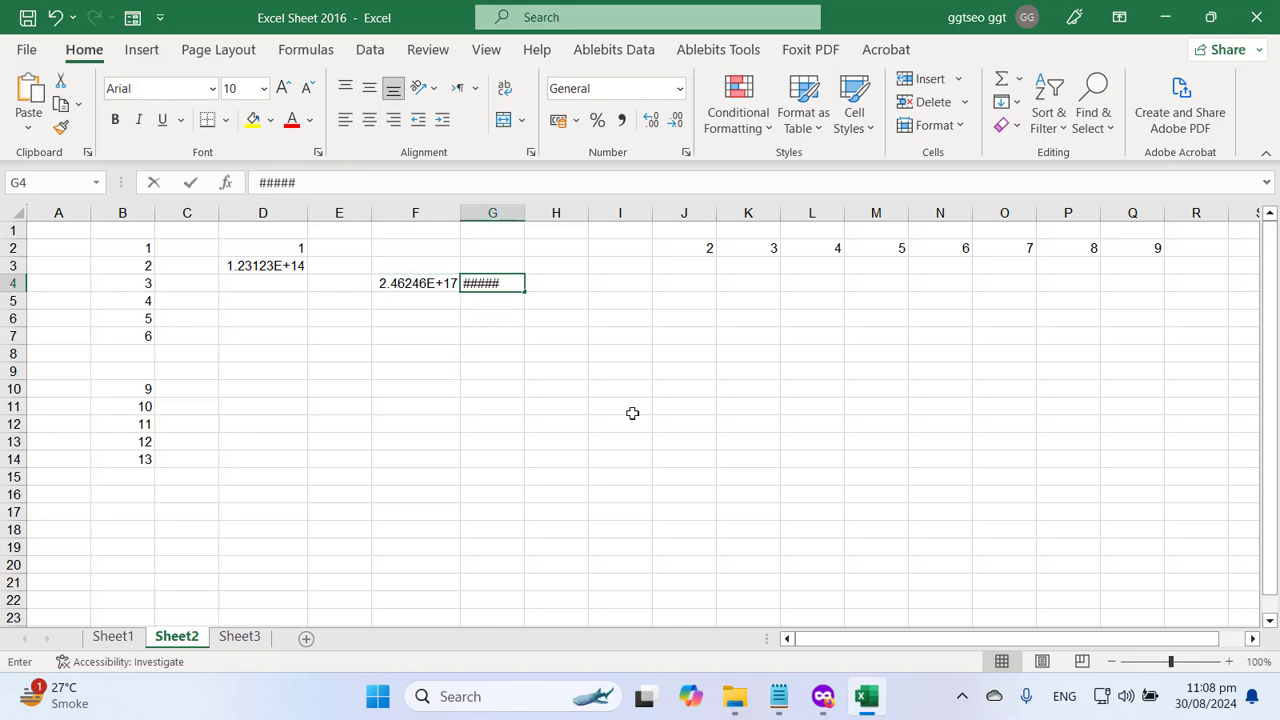
type("#######")
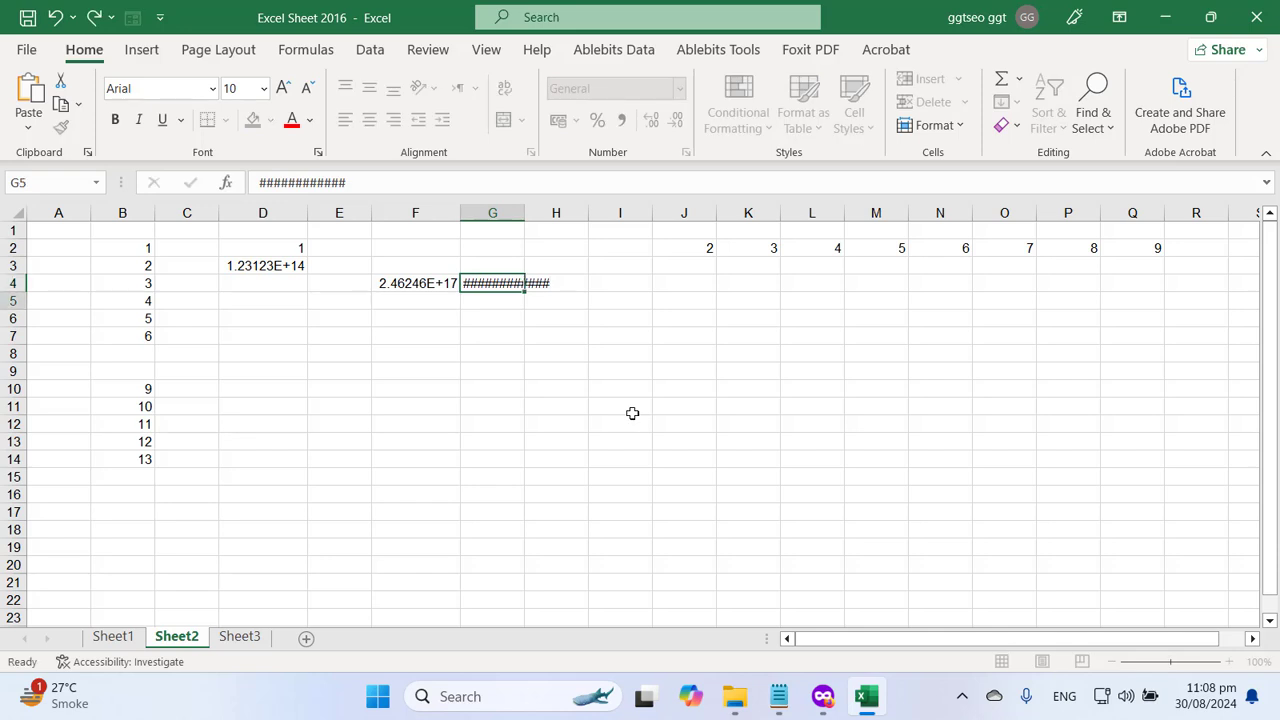
key("Return")
left_click(612, 392)
left_click(504, 283)
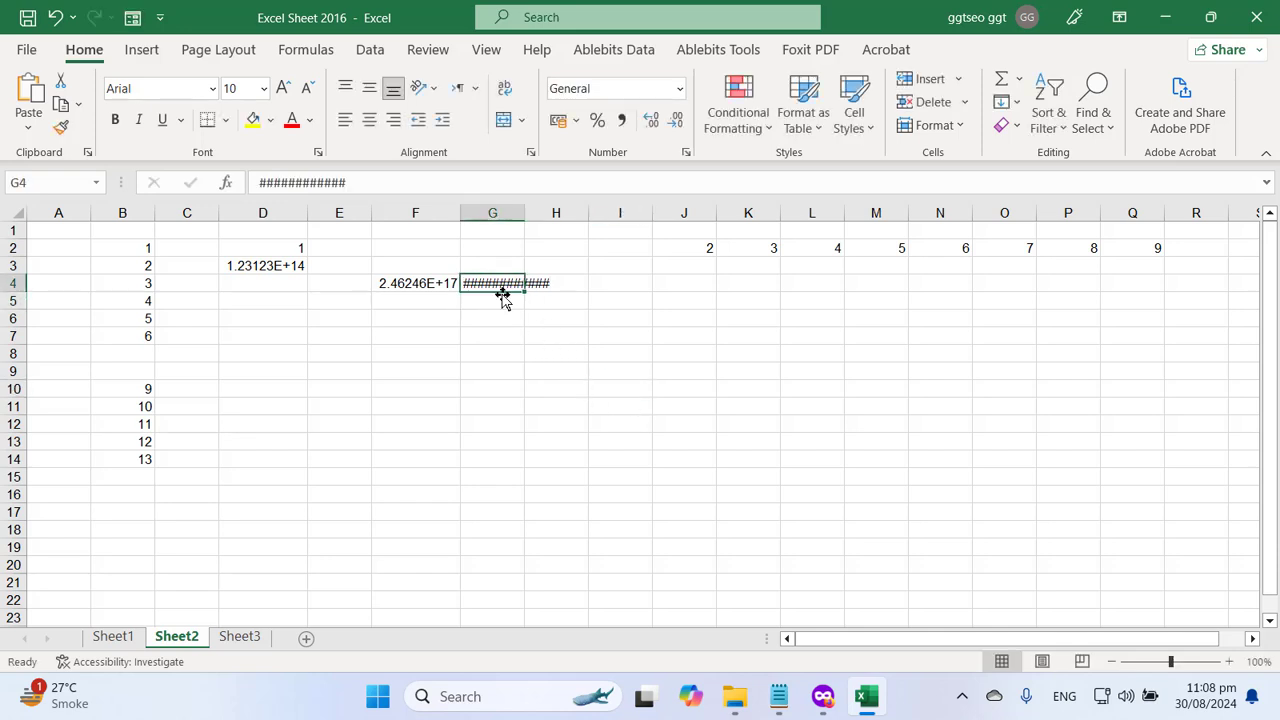
- Highlight the question "How to deal ### cell value?" in Notepad and return to Excel
left_click(779, 696)
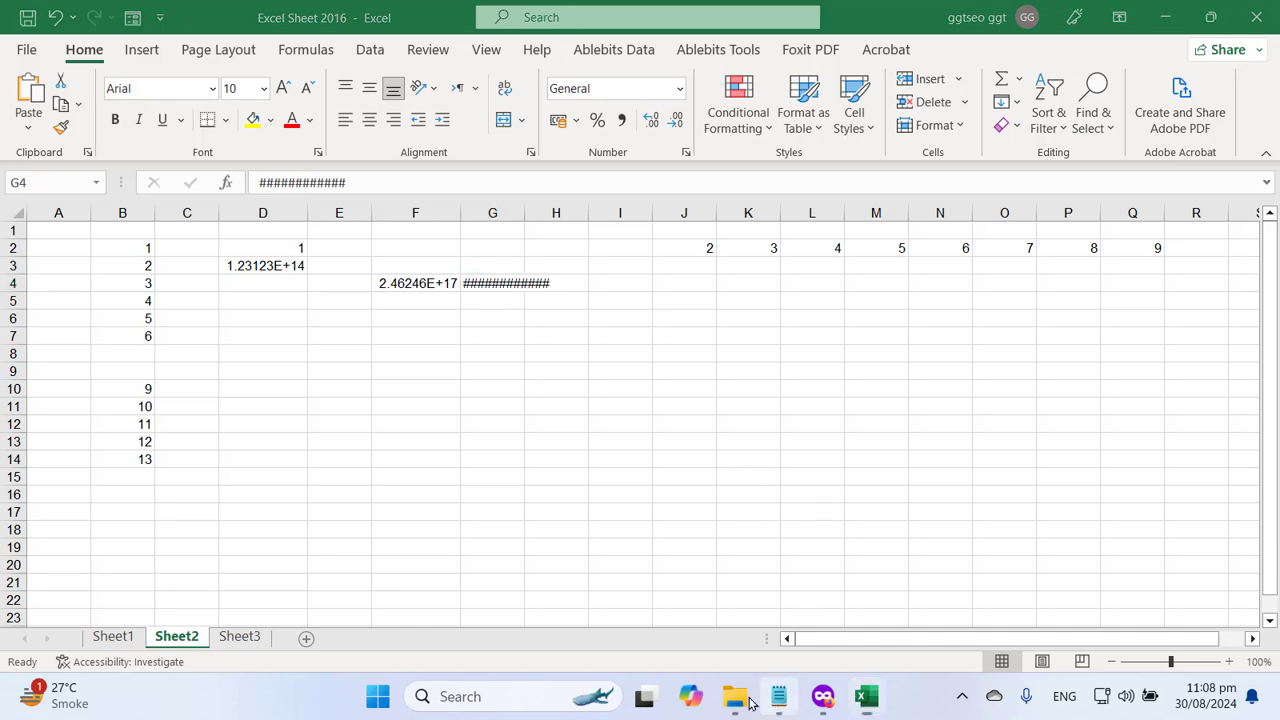
left_click_drag(236, 426, 435, 432)
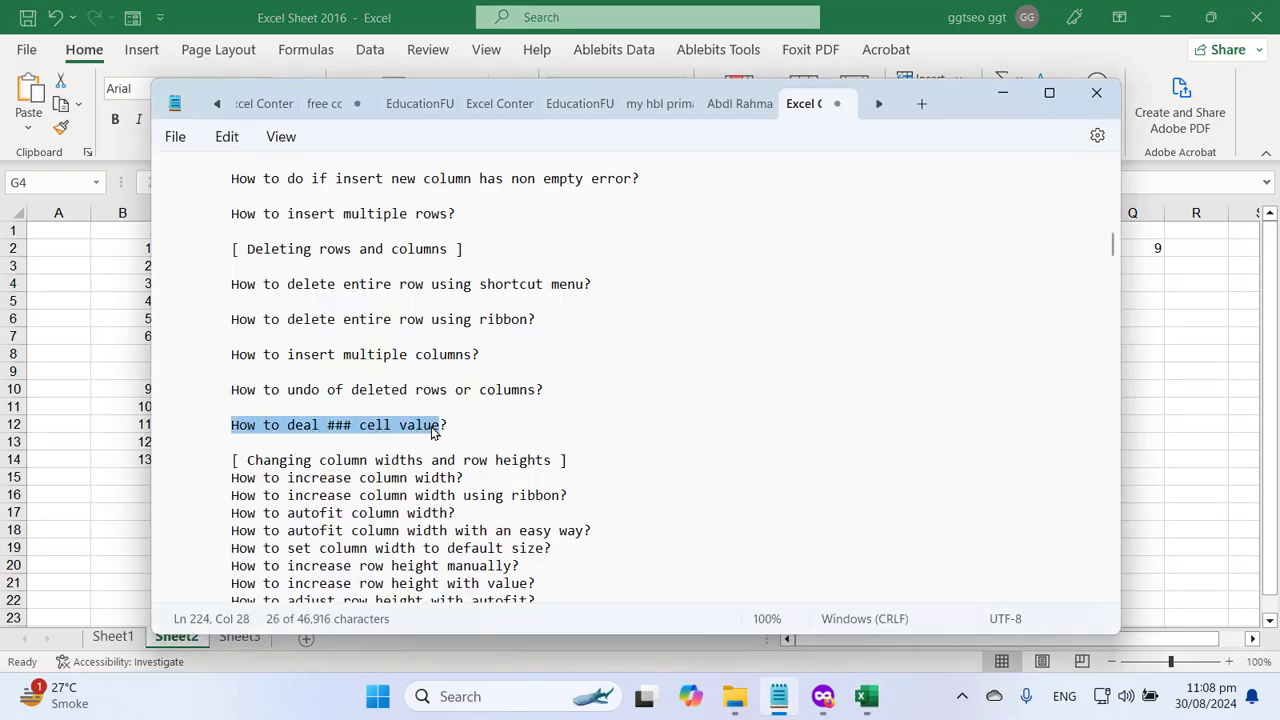
left_click(362, 8)
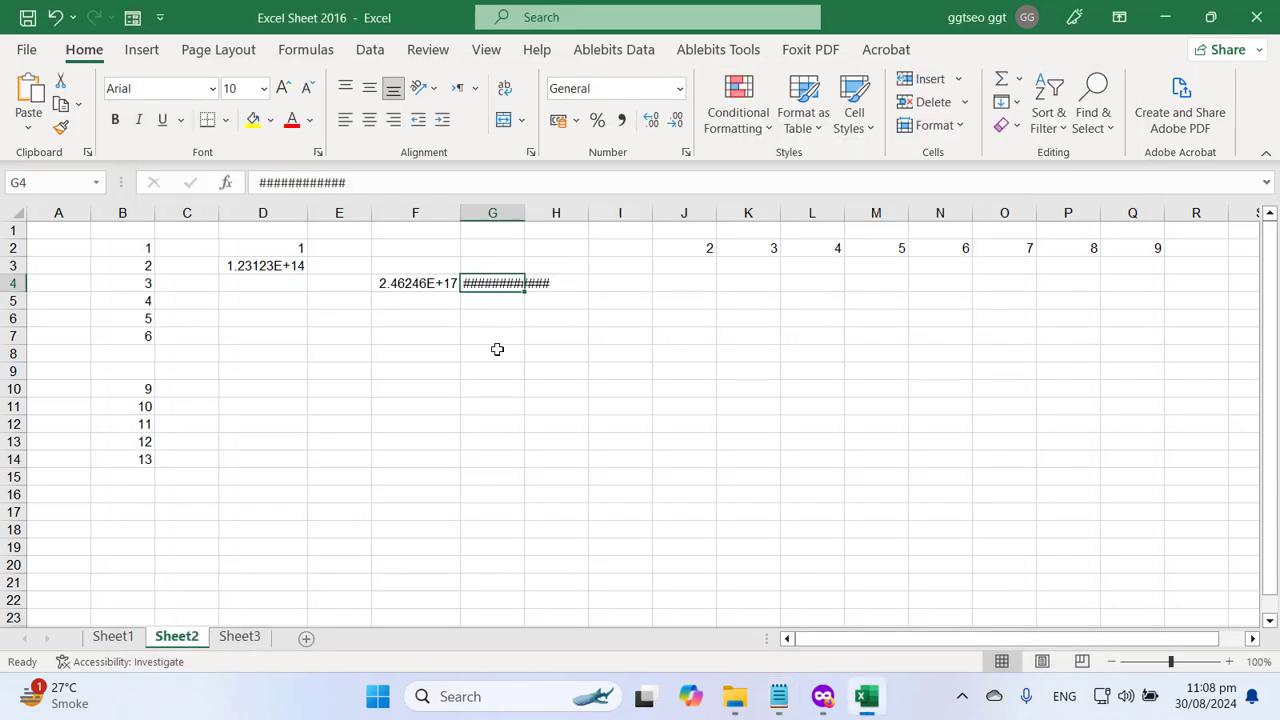
- Autofit column G to the hash signs in G4 and widen the column further by hand
left_click(497, 350)
left_click(491, 289)
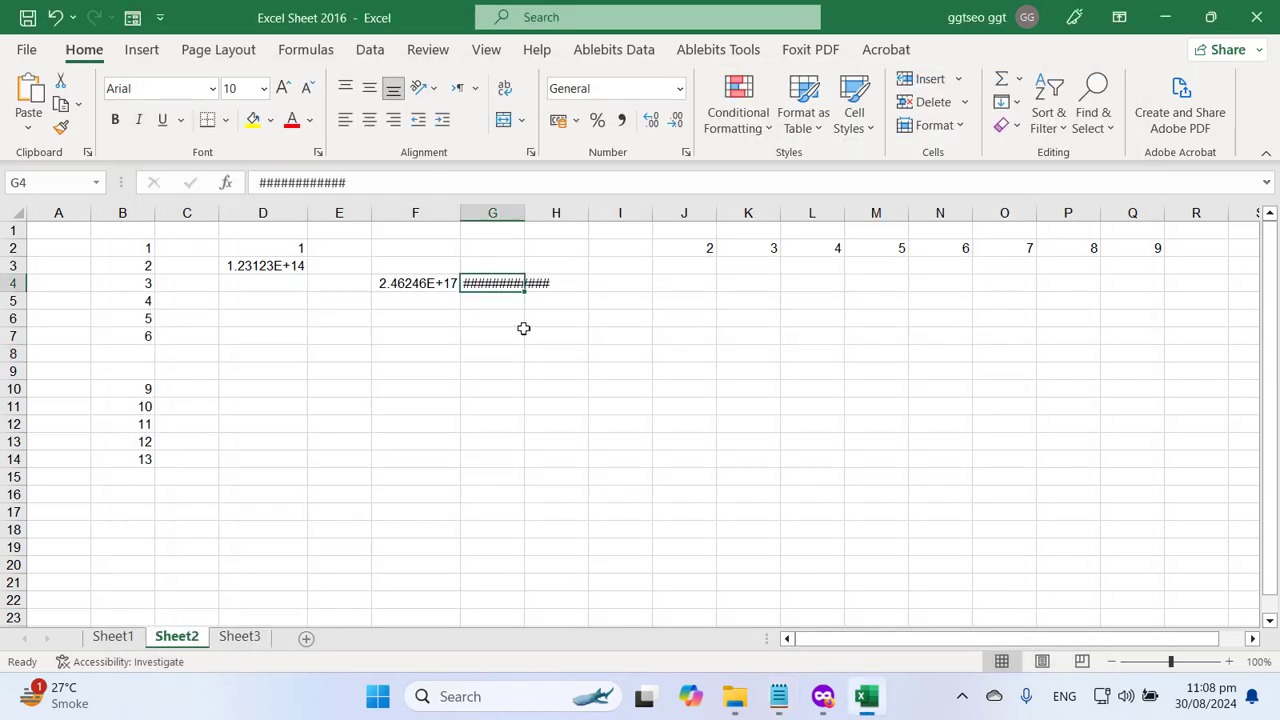
double_click(525, 212)
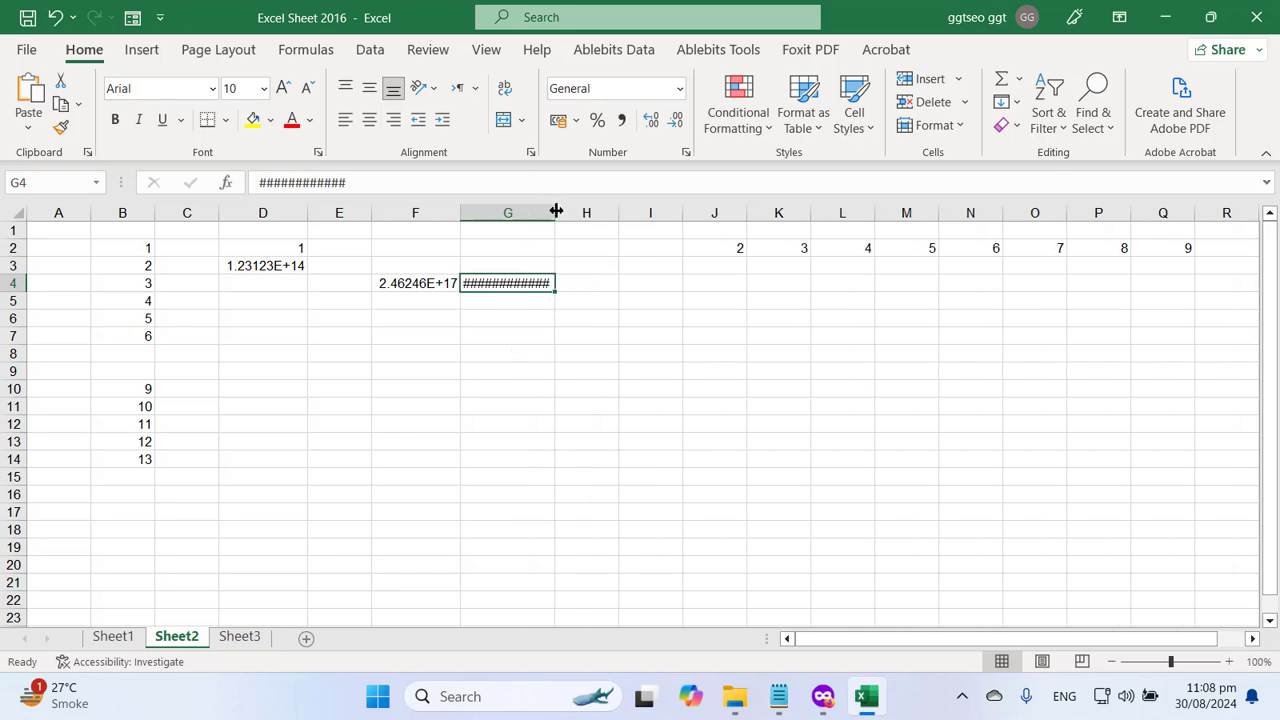
left_click_drag(556, 212, 618, 212)
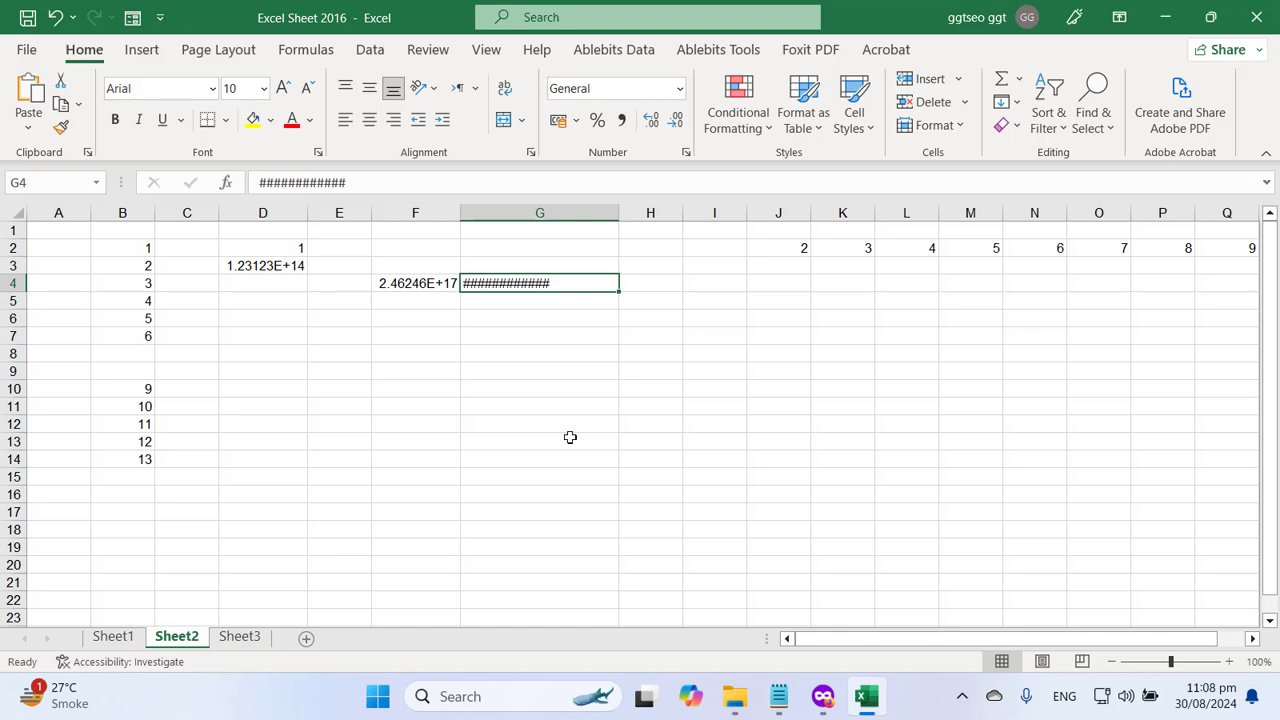
- Undo both width changes to column G and clear the hash signs from cell G4
key("ctrl+z")
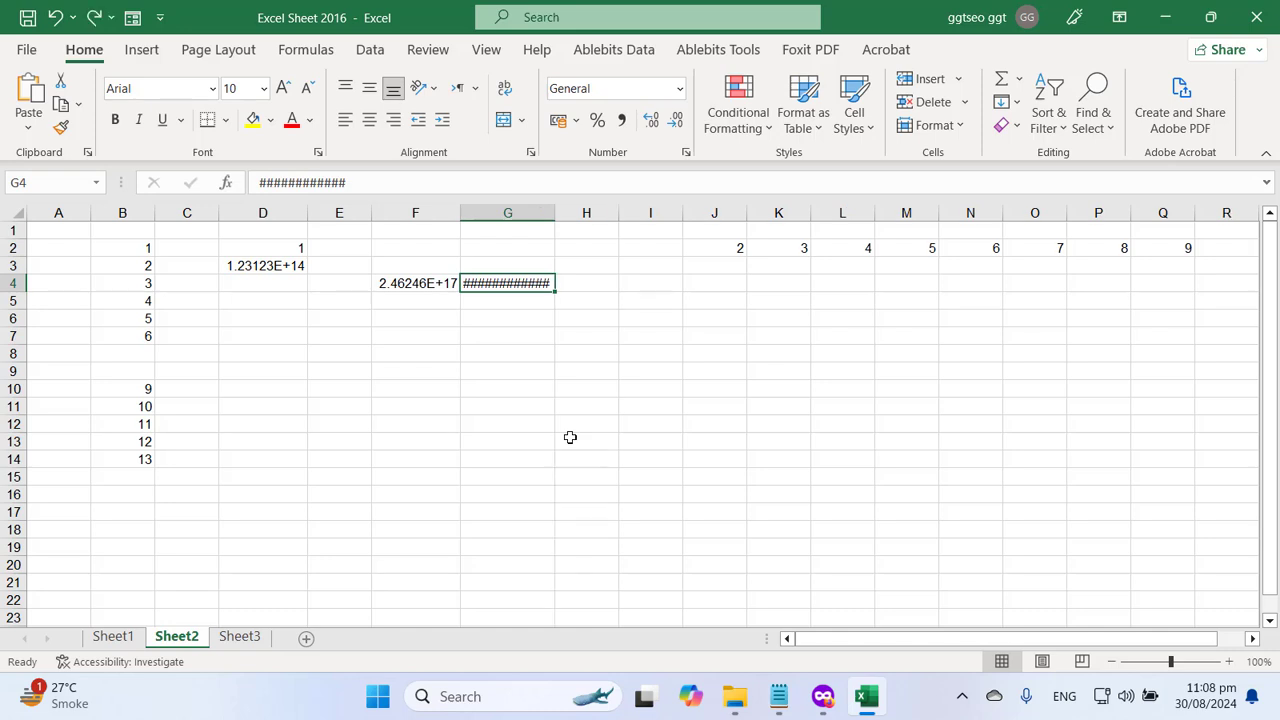
key("ctrl+z")
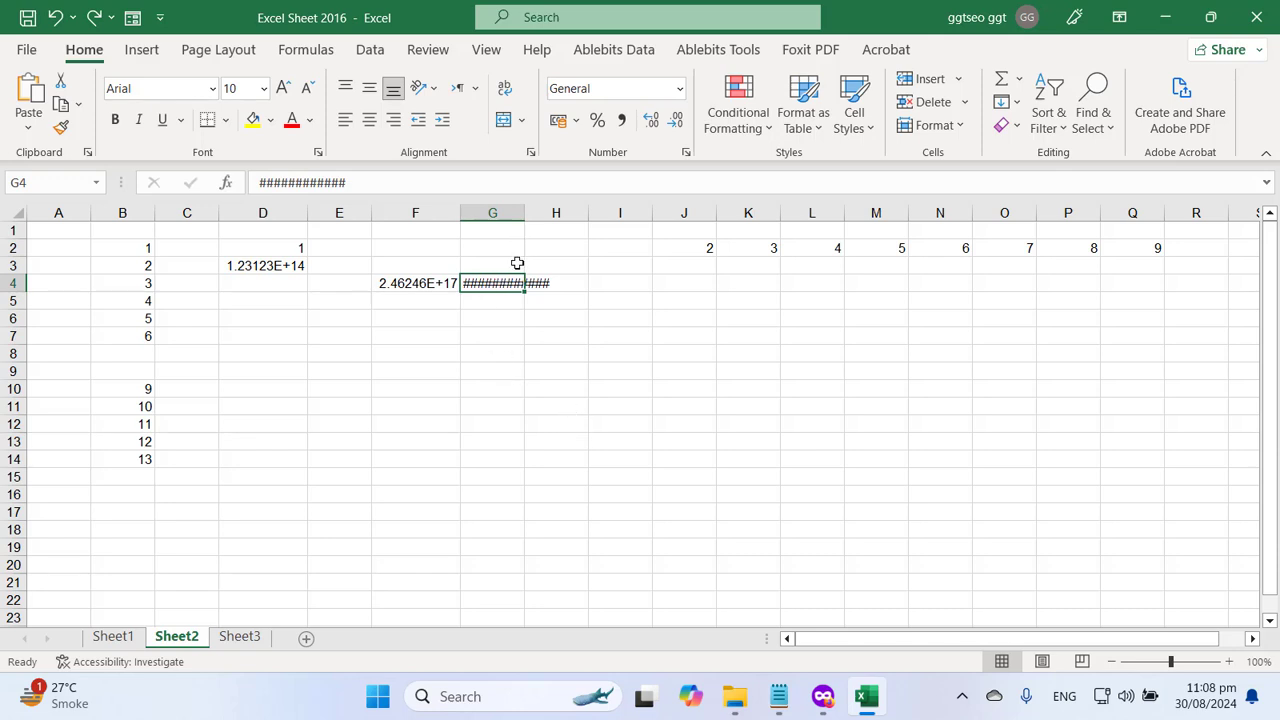
key("Delete")
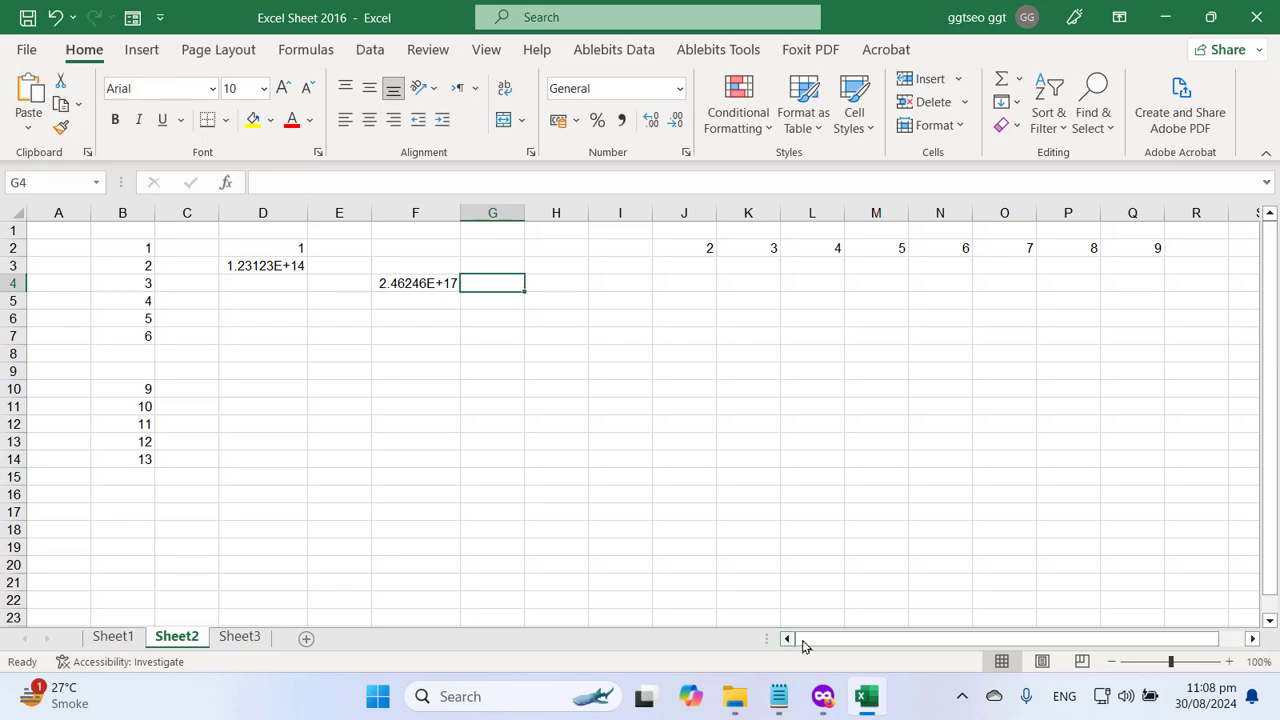
- Switch to the Notepad question list and insert a blank line below the heading "[ Changing column widths and row heights ]"
left_click(822, 697)
left_click(788, 703)
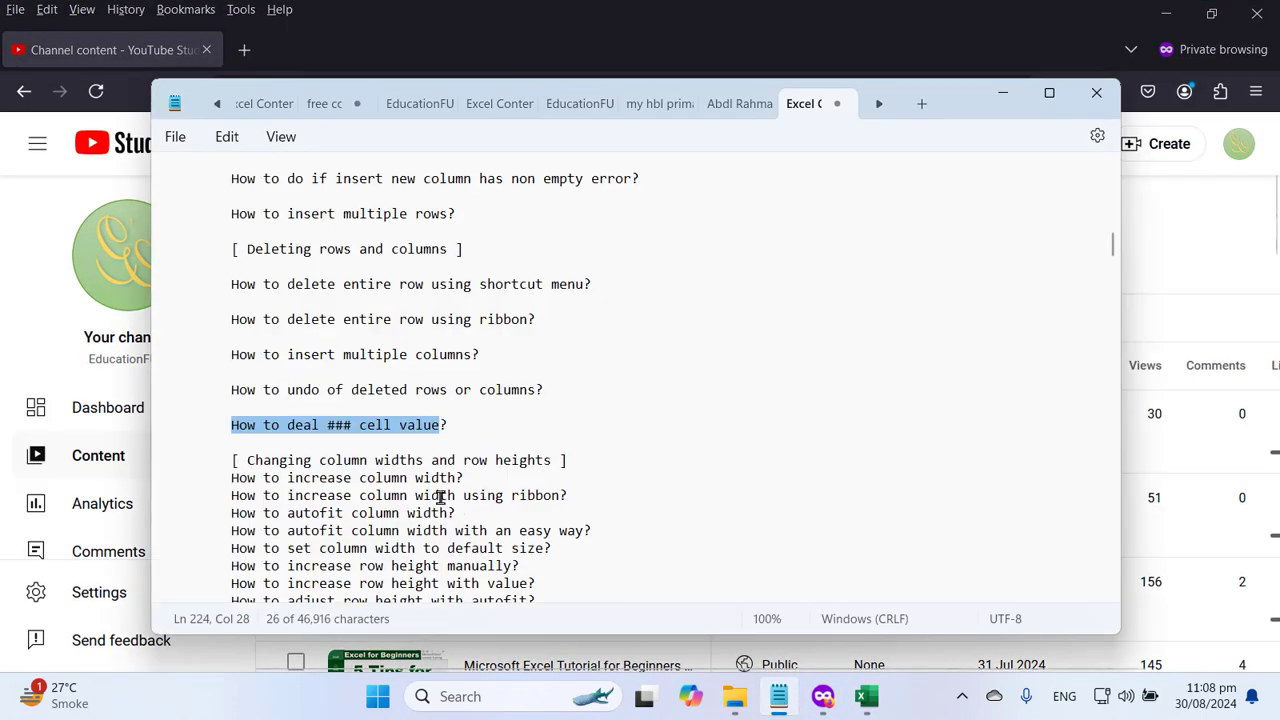
left_click(1165, 13)
left_click(342, 533)
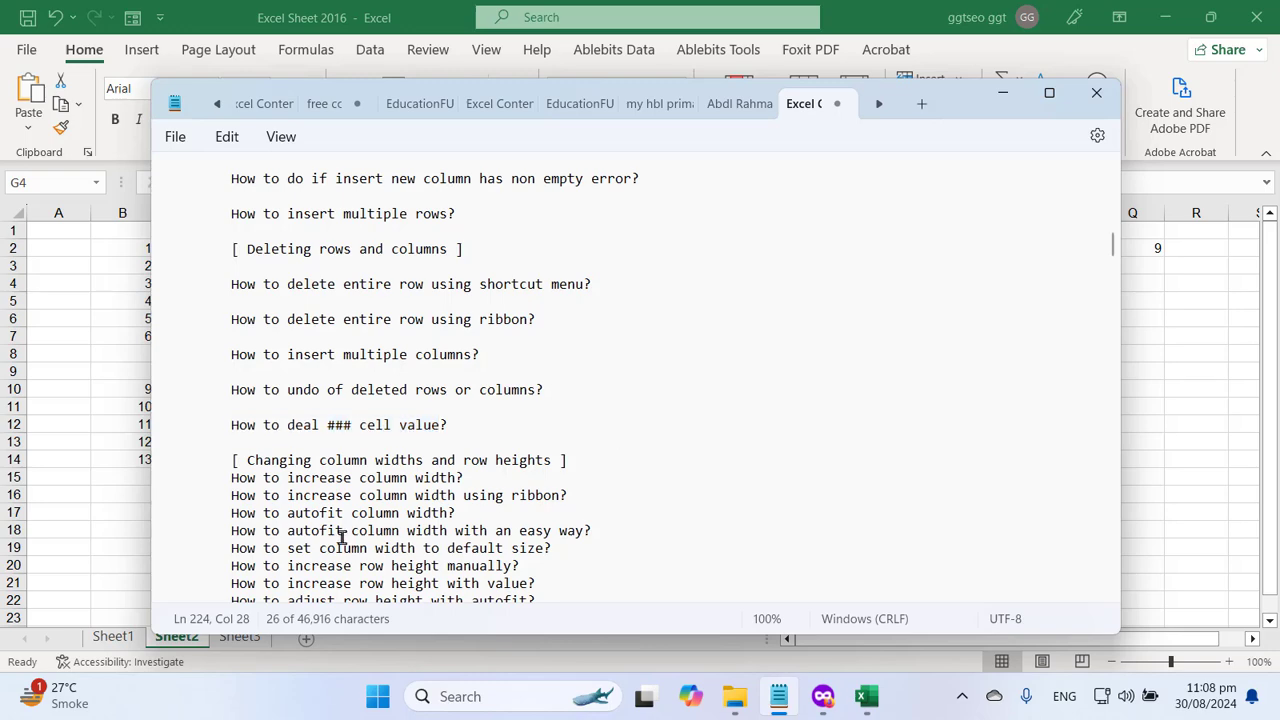
left_click(367, 462)
key("End")
key("Return")
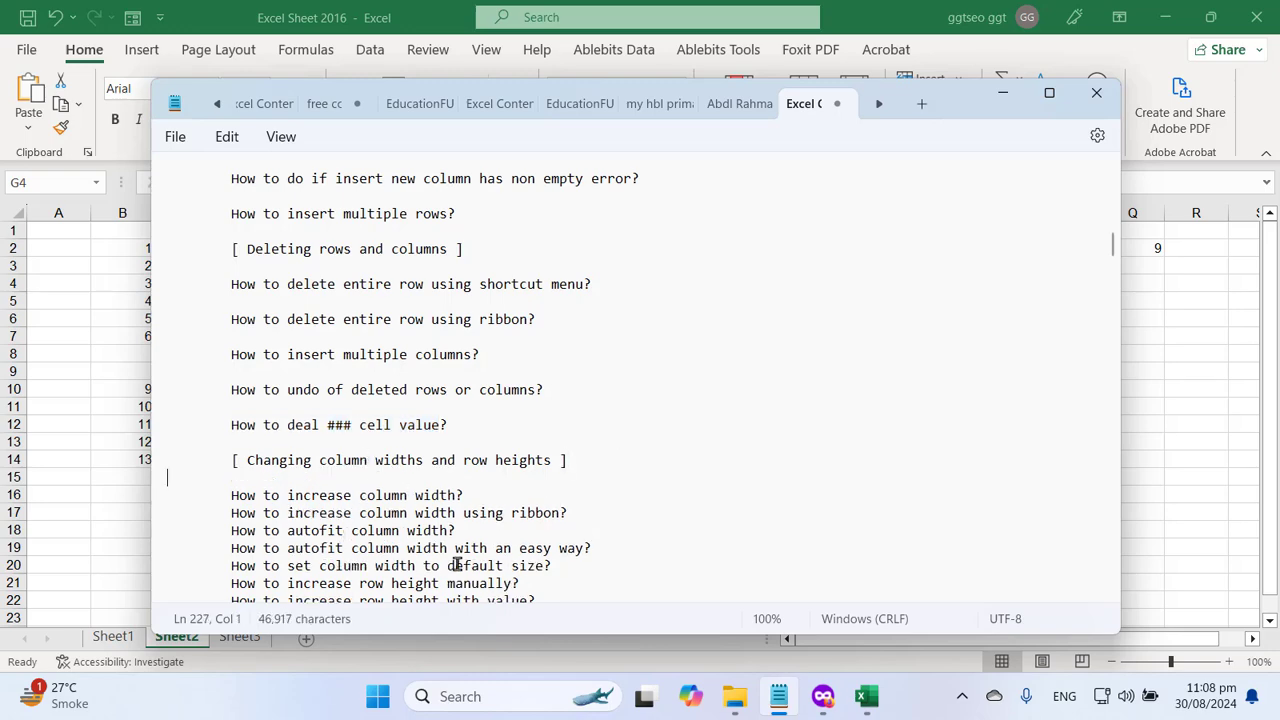
- Highlight the word "column" in the question "How to increase column width?" and return to Excel
scroll(586, 541, "down", 2)
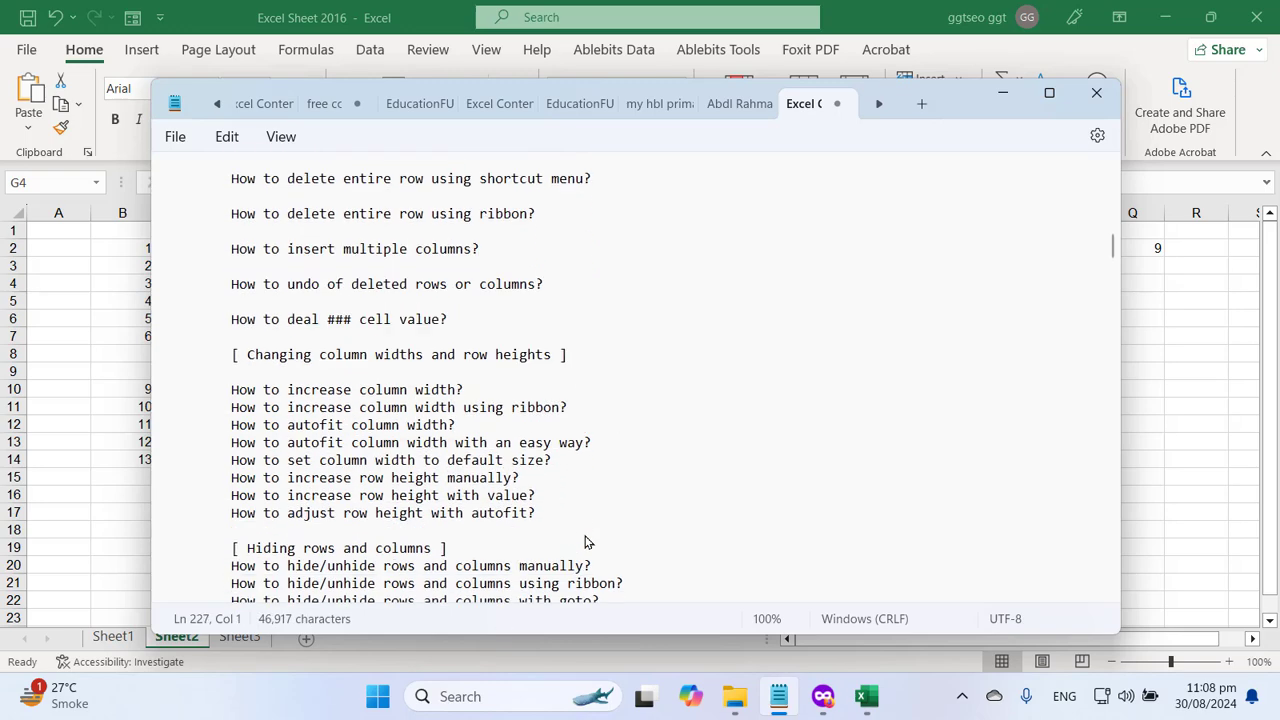
scroll(586, 541, "down", 2)
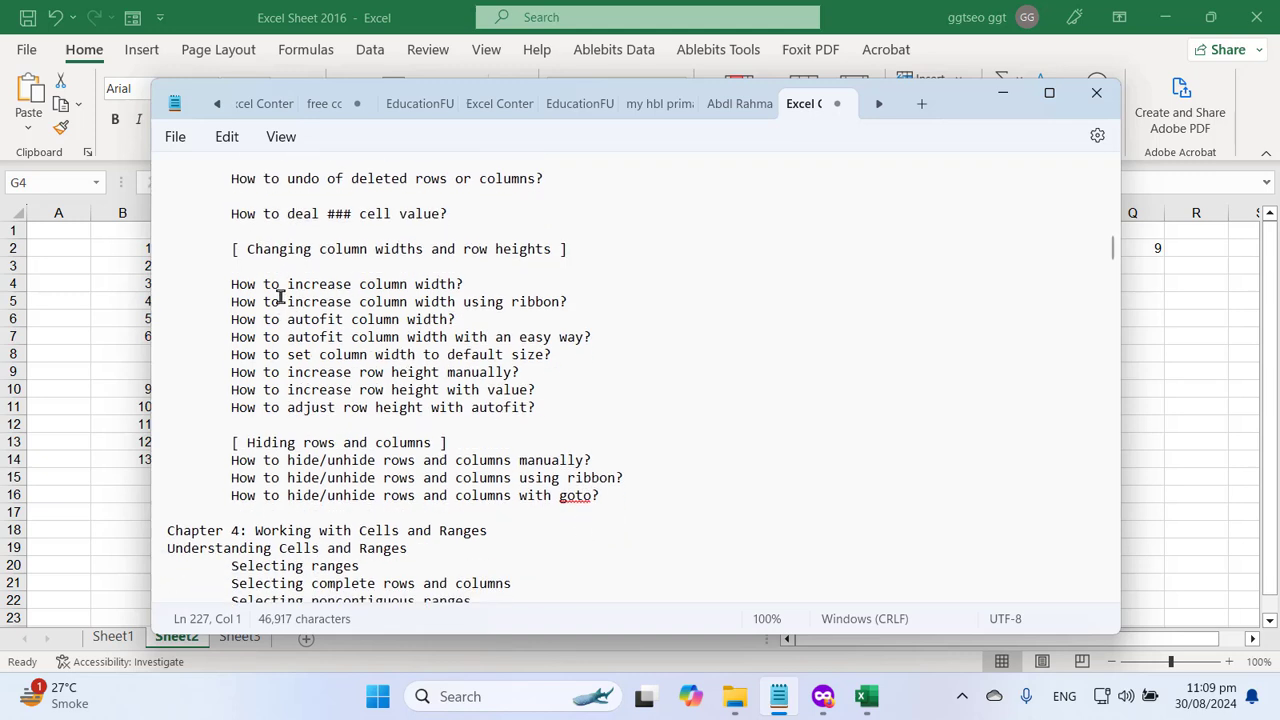
double_click(372, 284)
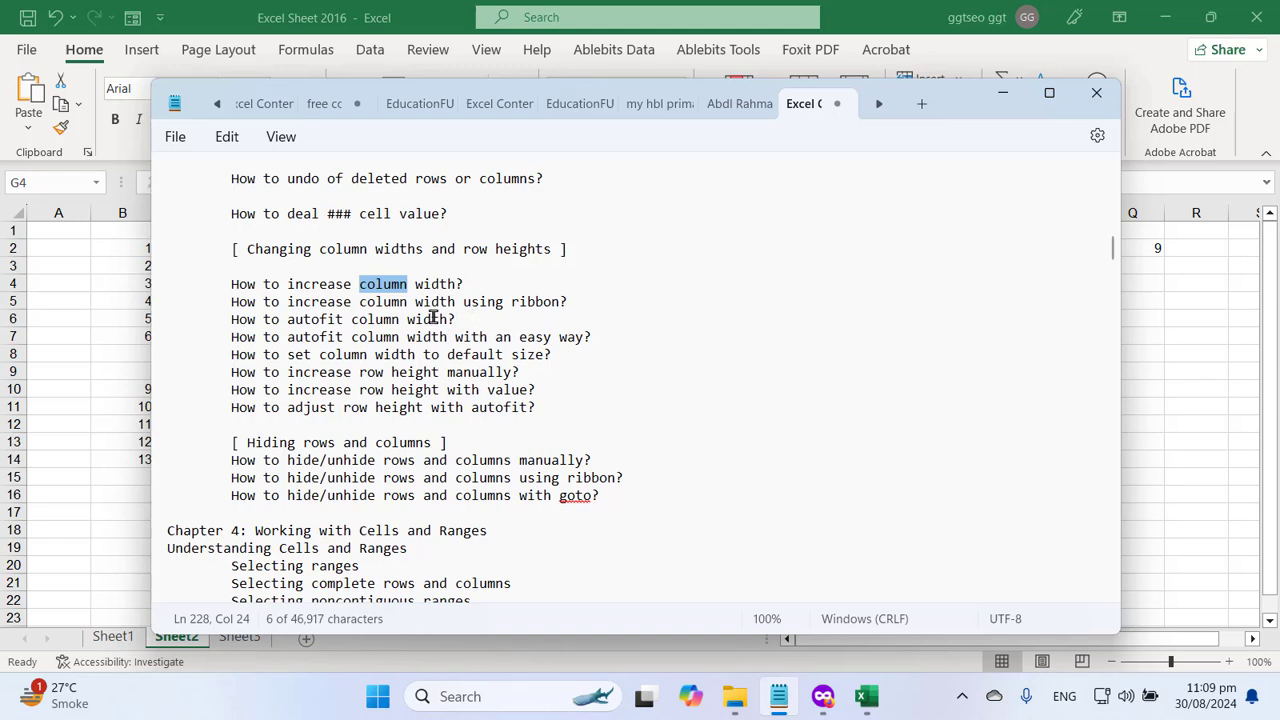
left_click(370, 8)
left_click(420, 331)
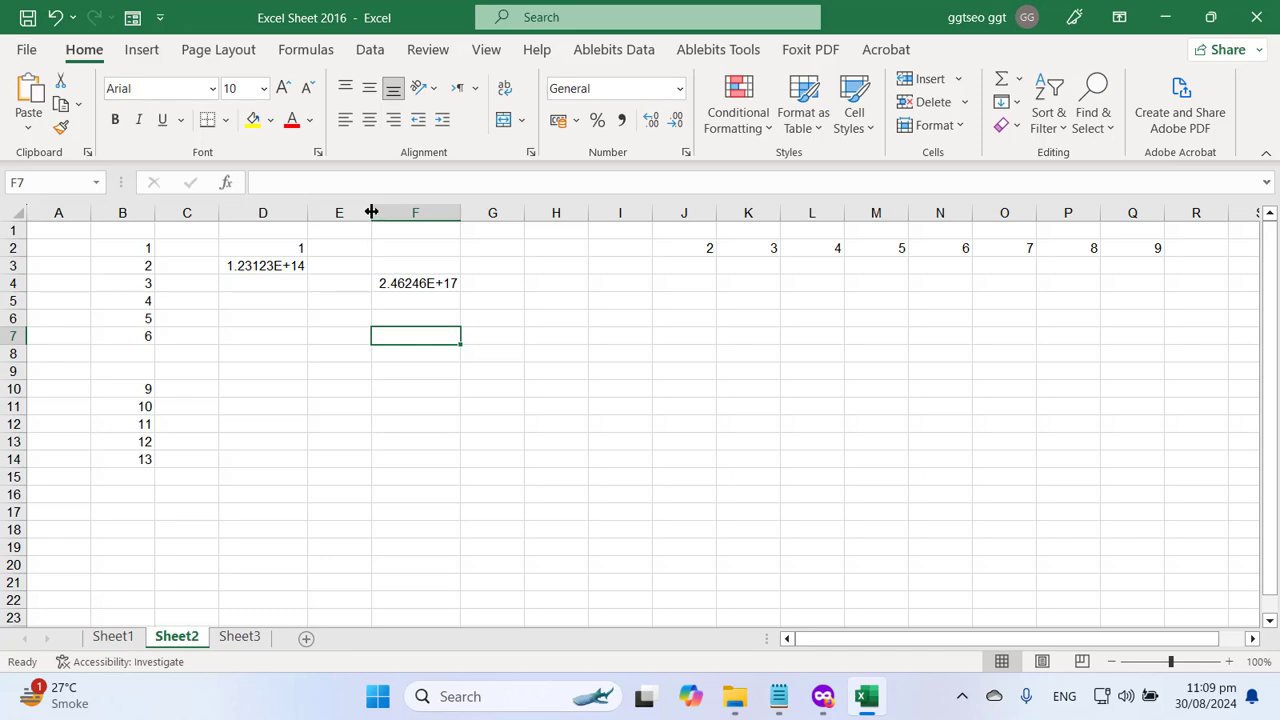
- Widen column E by hand to roughly three times its width, and shrink it to slightly wider than a standard column
left_click_drag(371, 216, 494, 215)
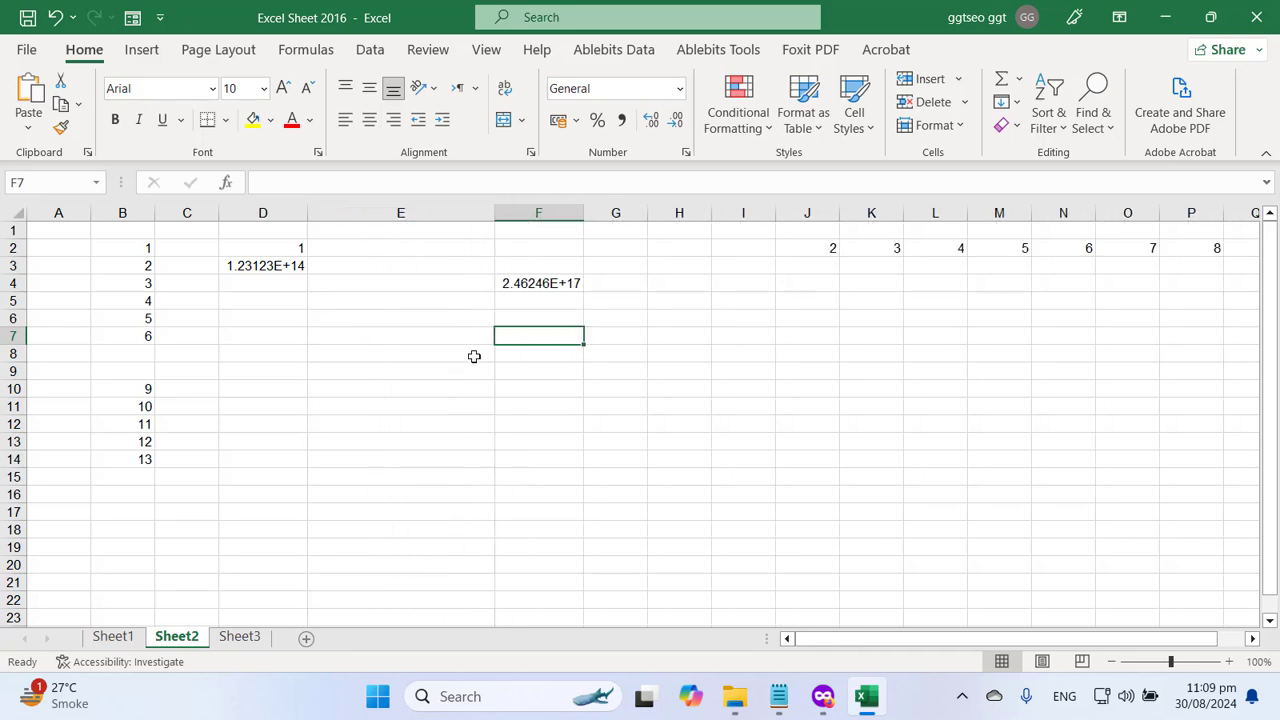
left_click(451, 426)
left_click_drag(494, 214, 381, 220)
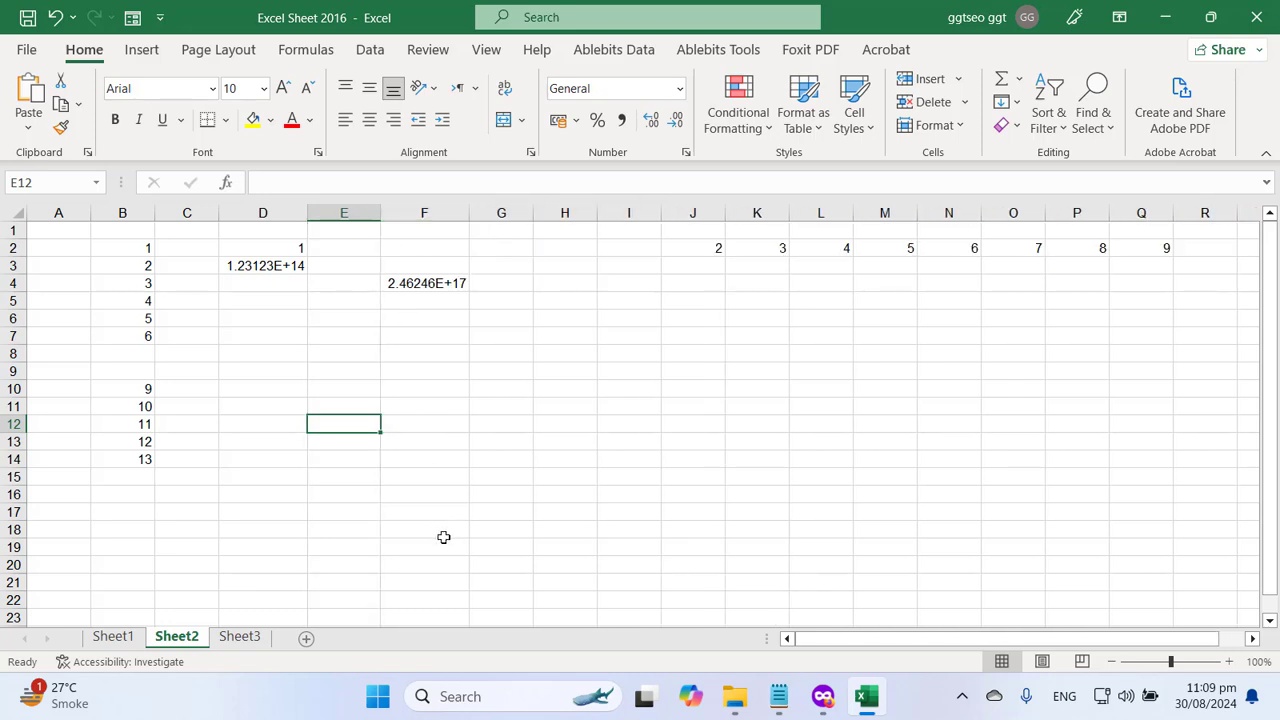
- In Notepad, put blank lines above and below the question "How to increase column width using ribbon?" and save the file
left_click(779, 696)
left_click(395, 372)
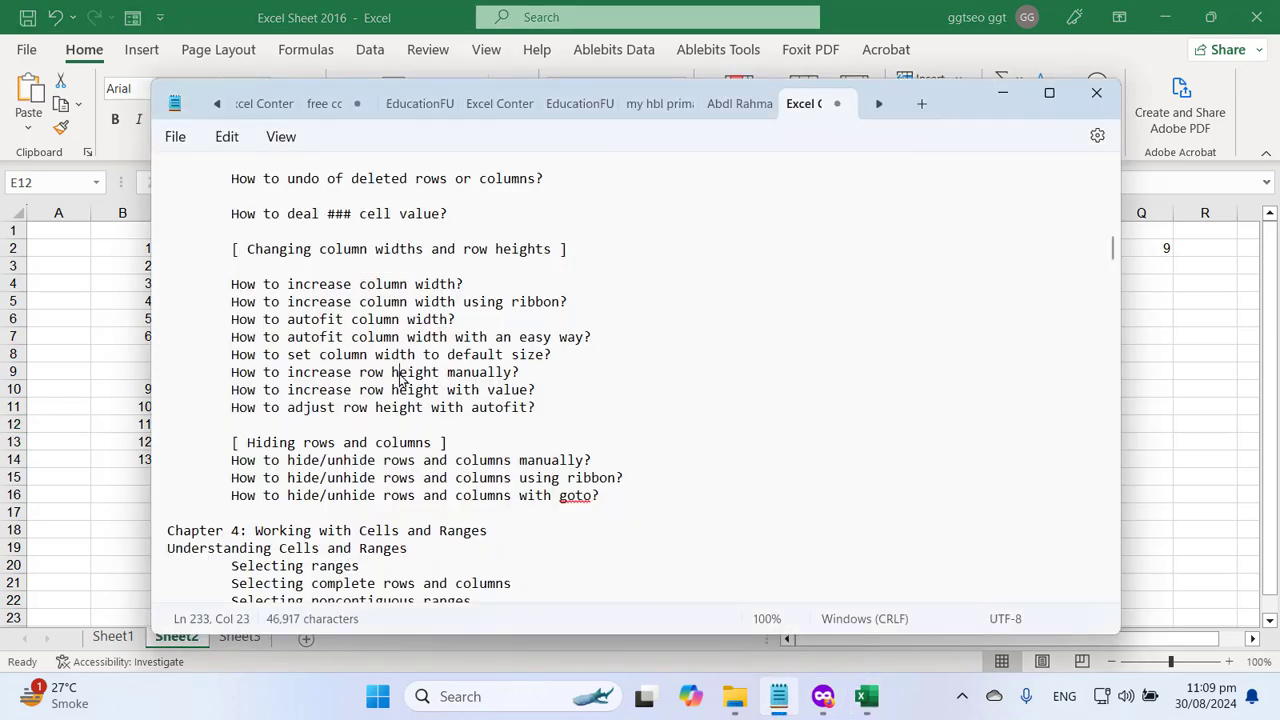
left_click_drag(244, 305, 510, 303)
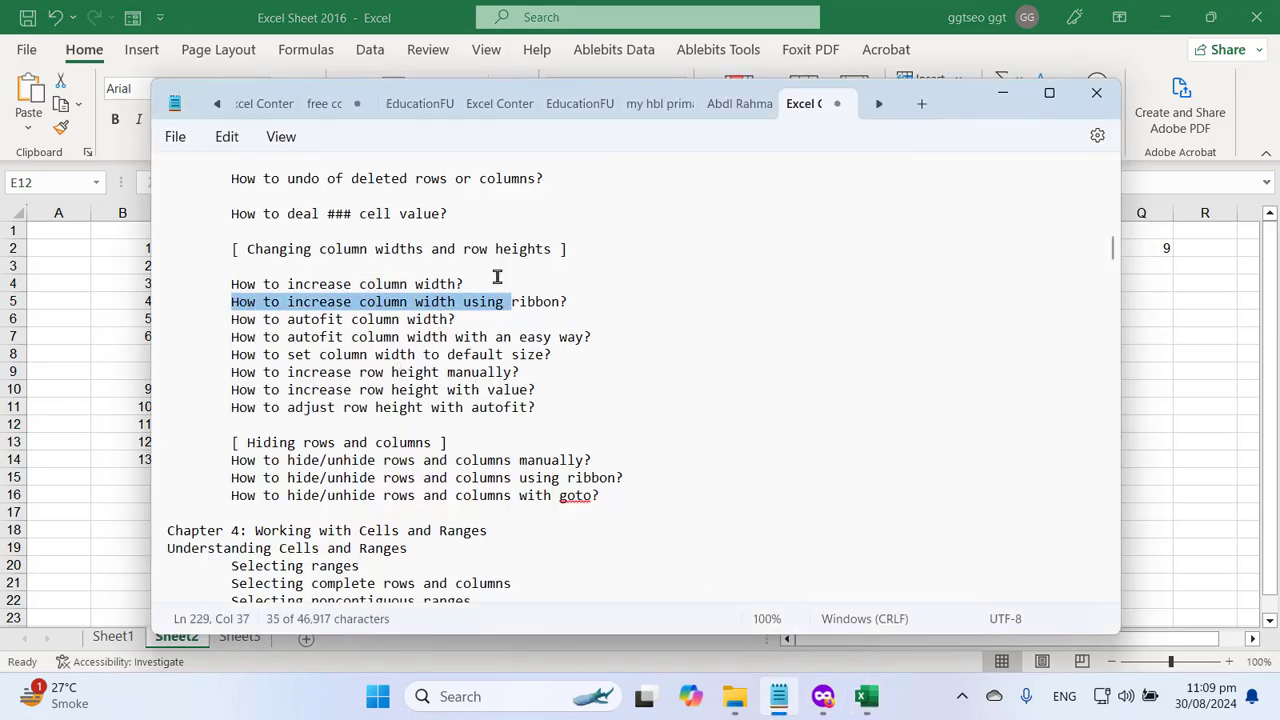
left_click(498, 280)
key("Return")
left_click(592, 316)
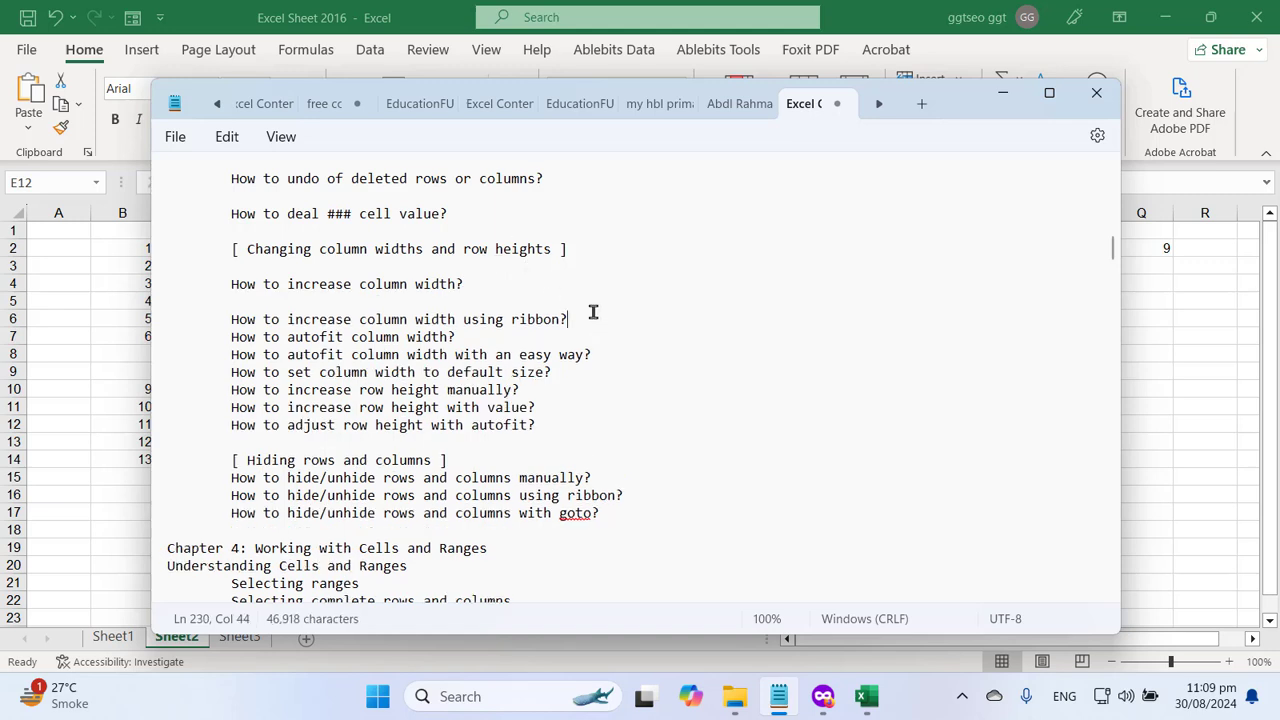
key("Return")
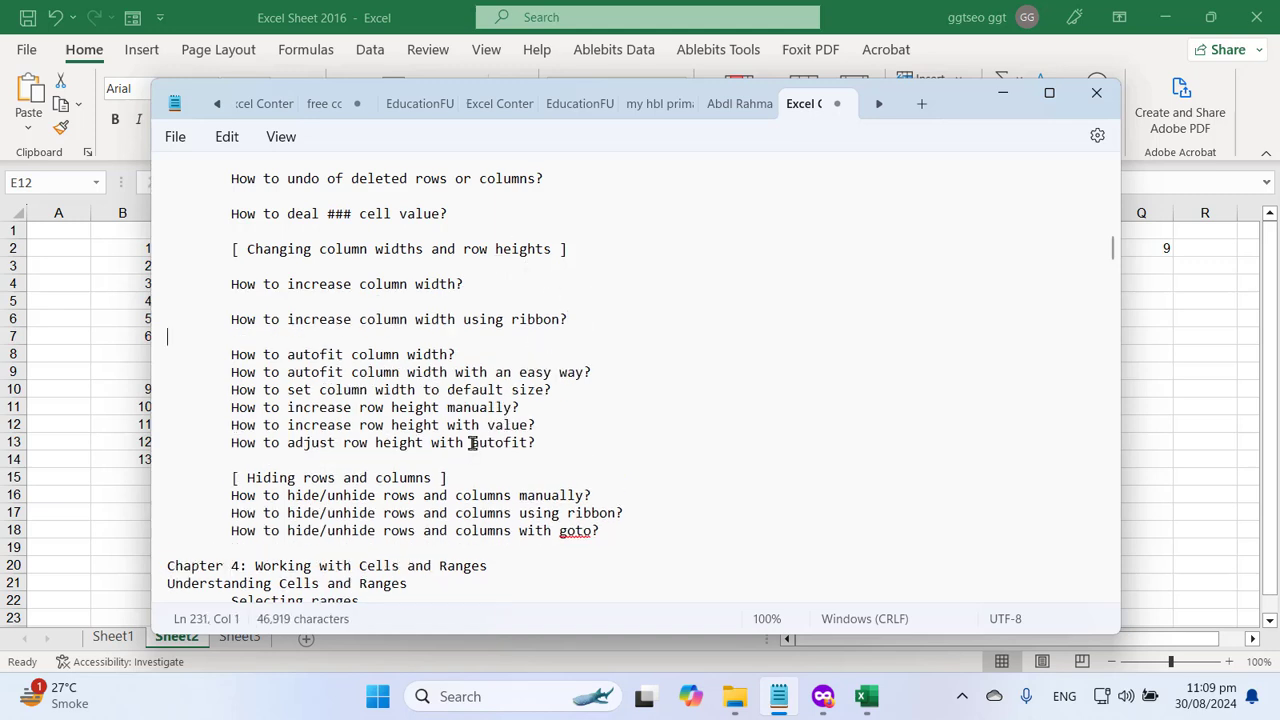
key("ctrl+s")
- Return to Excel and narrow column F by hand until it is too small for the formula result in F4
left_click(431, 5)
left_click(497, 462)
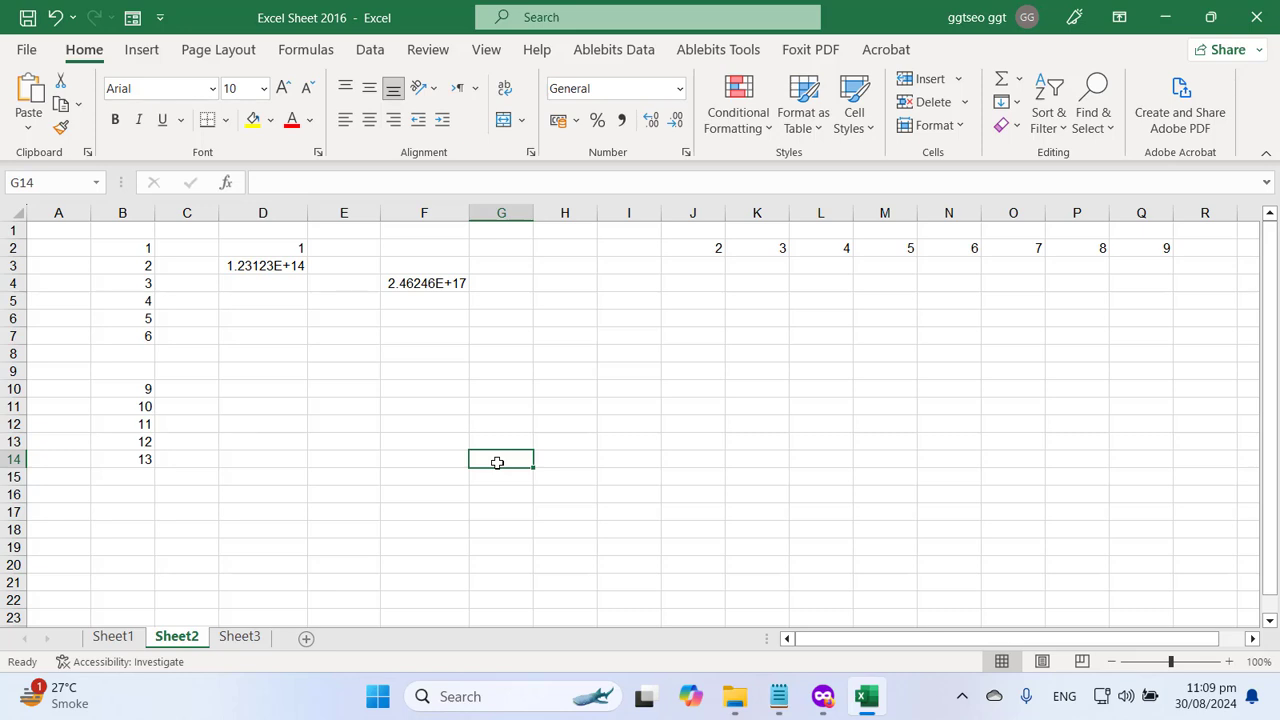
left_click(440, 284)
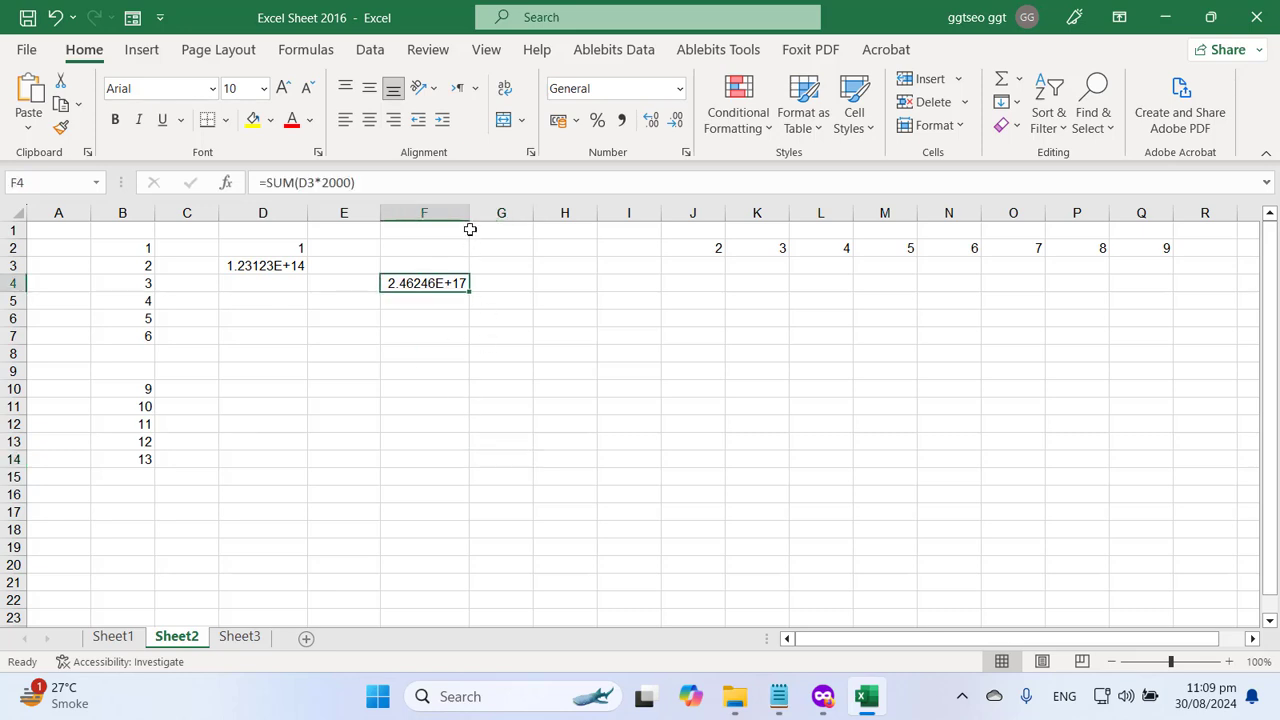
left_click_drag(469, 214, 422, 216)
left_click(431, 385)
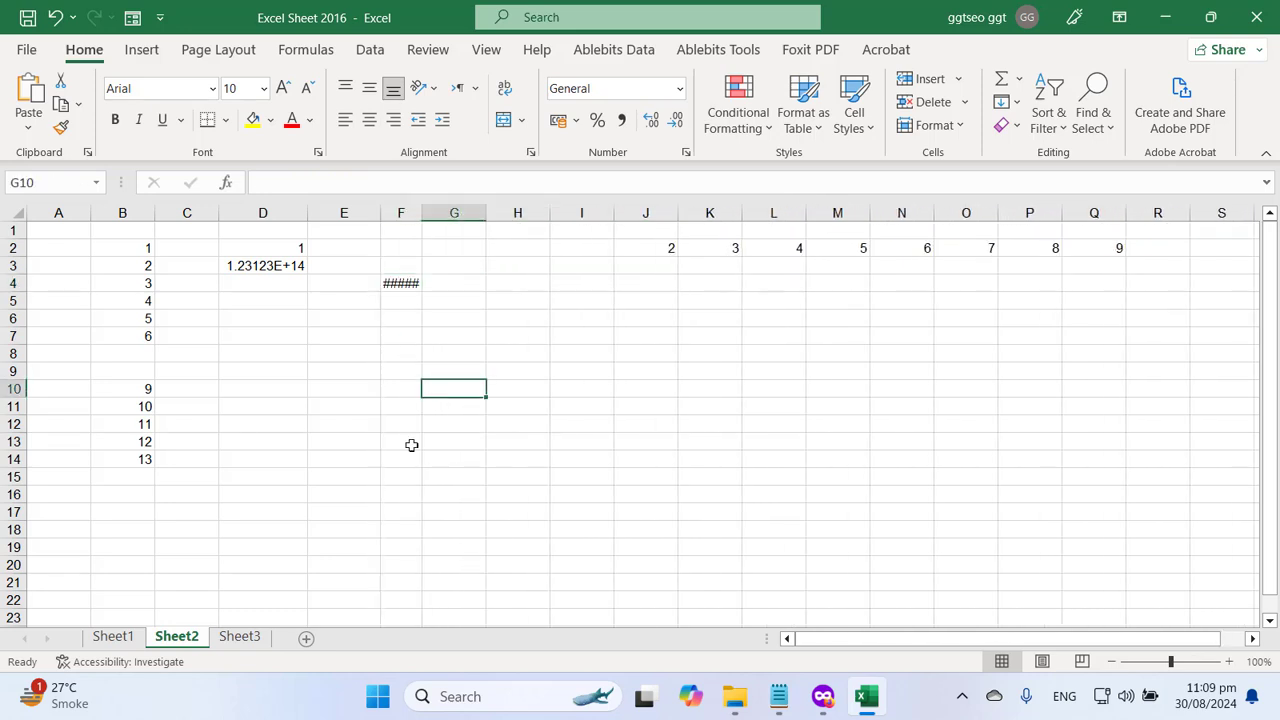
left_click(410, 459)
- Highlight the ### in the Notepad question "How to deal ### cell value?" and return to Excel
left_click(779, 696)
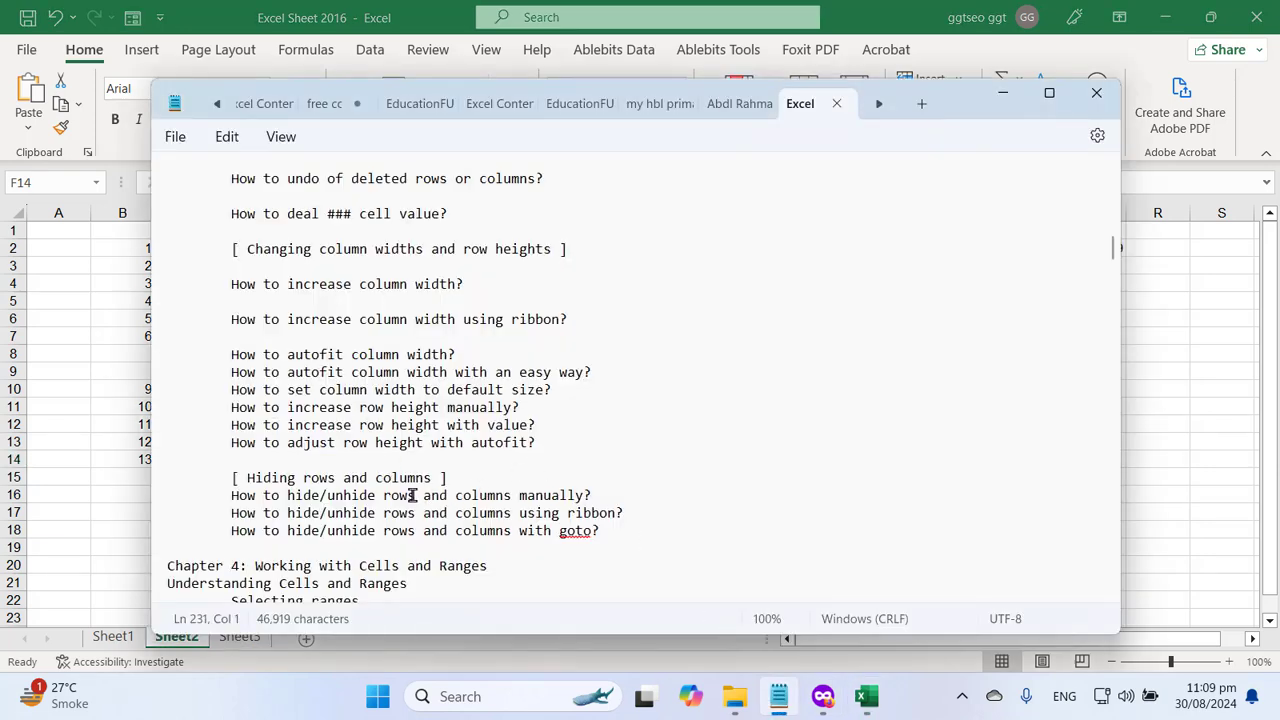
double_click(338, 213)
key("alt+Tab")
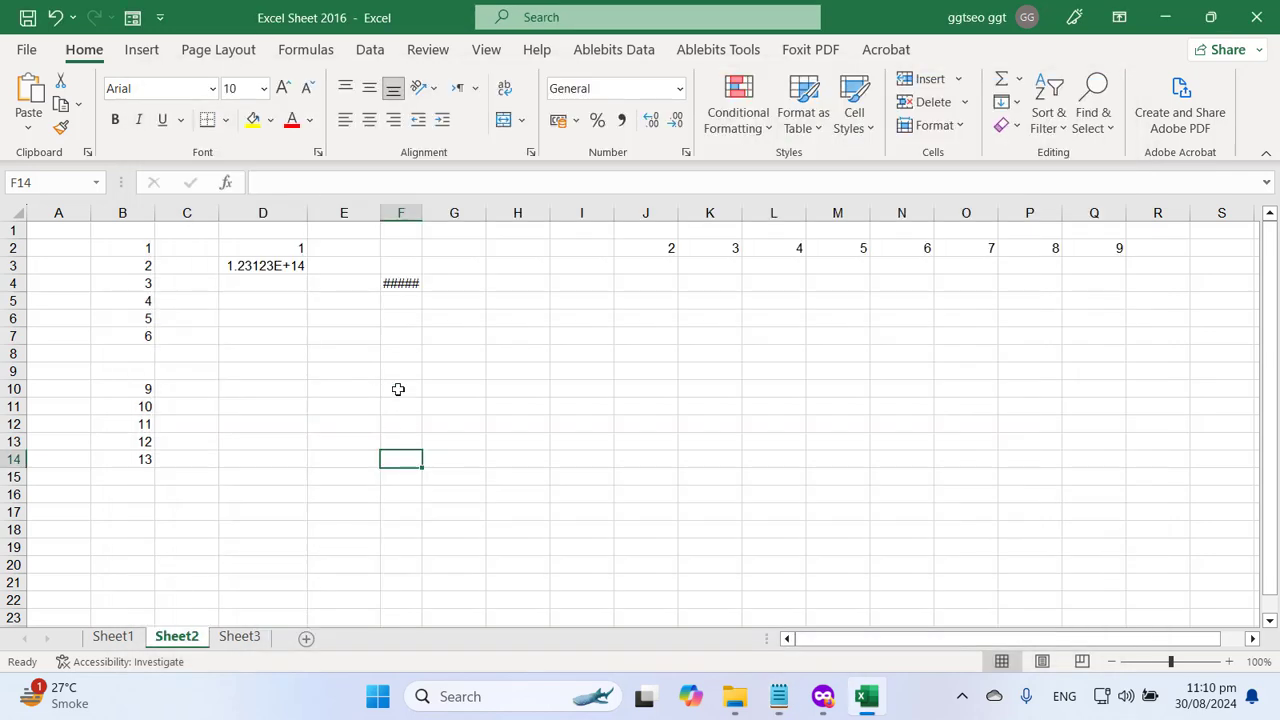
- Widen column F by hand so that the full formula result fits in cell F4
left_click(400, 372)
left_click(410, 283)
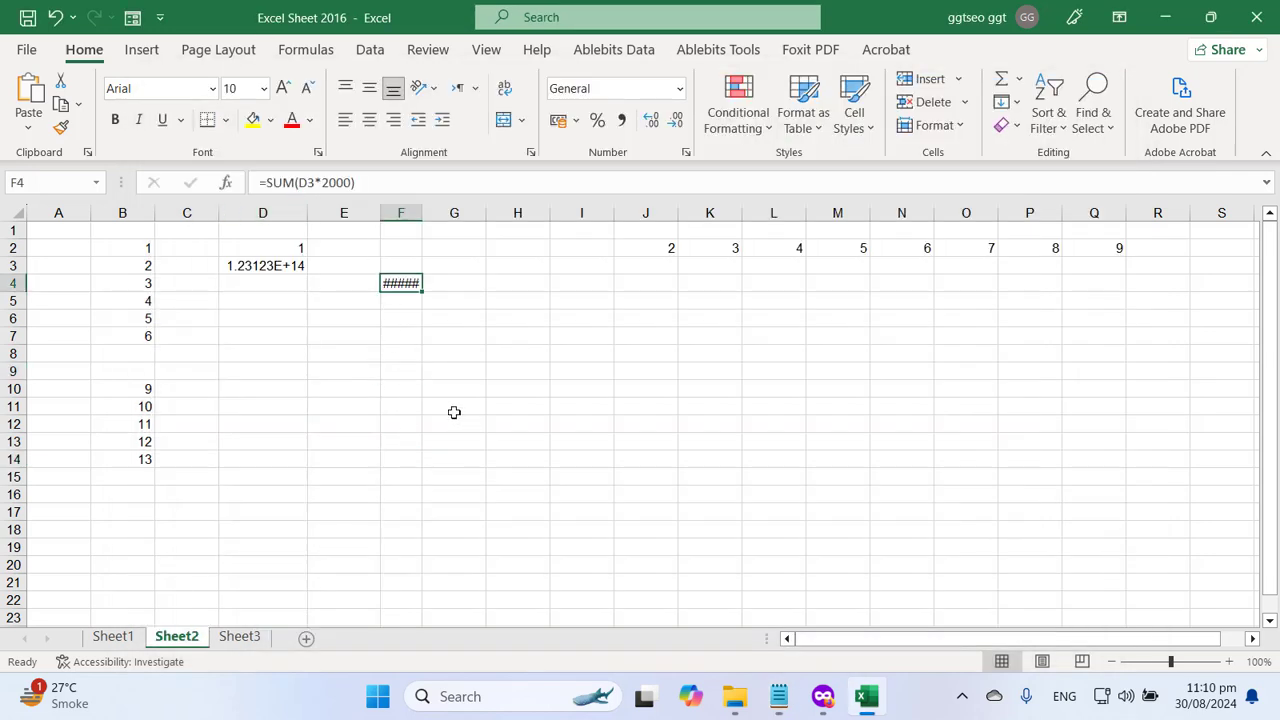
left_click_drag(427, 212, 486, 211)
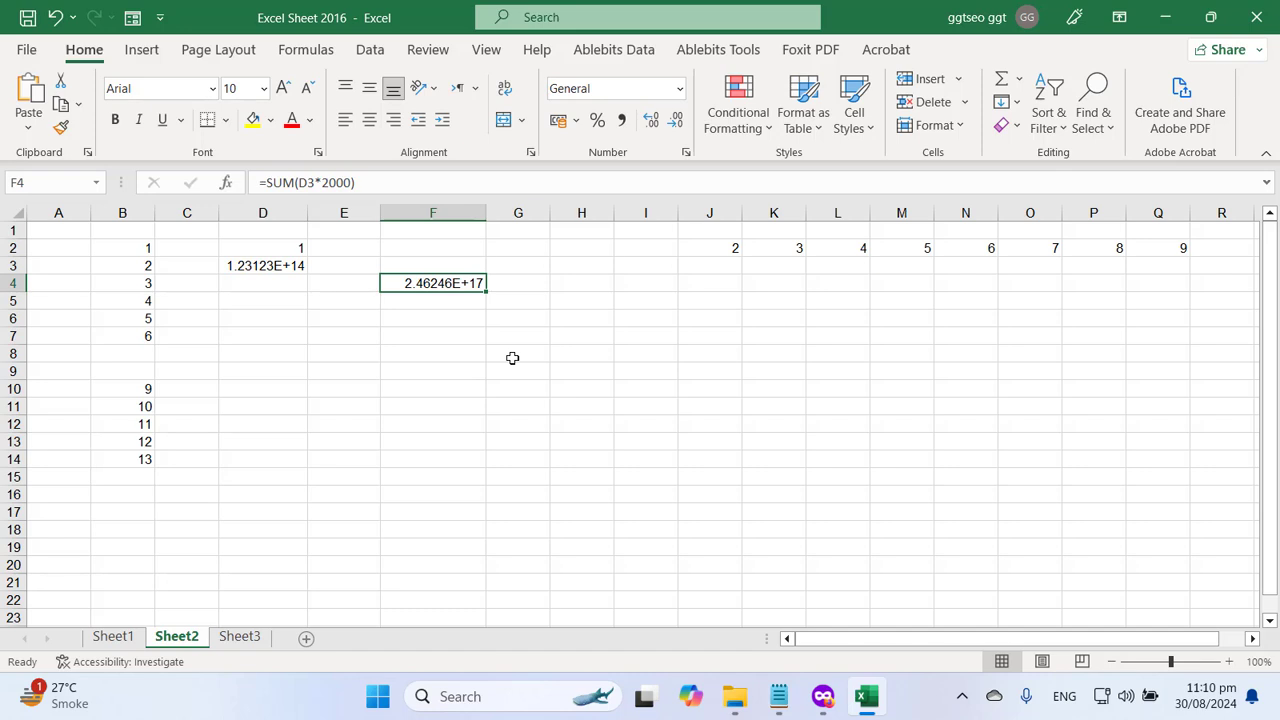
left_click(434, 406)
left_click(434, 442)
- Highlight the question "How to increase column width using ribbon?" in Notepad and return to Excel
left_click(779, 696)
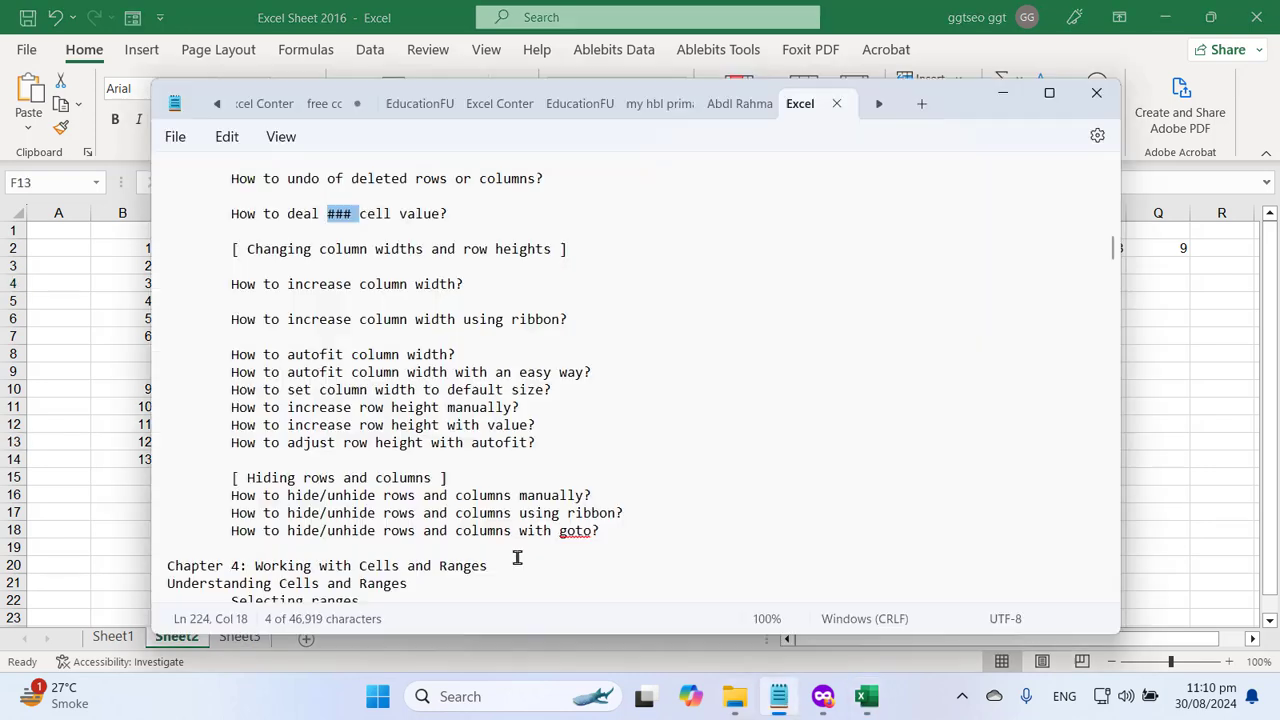
left_click_drag(233, 320, 558, 325)
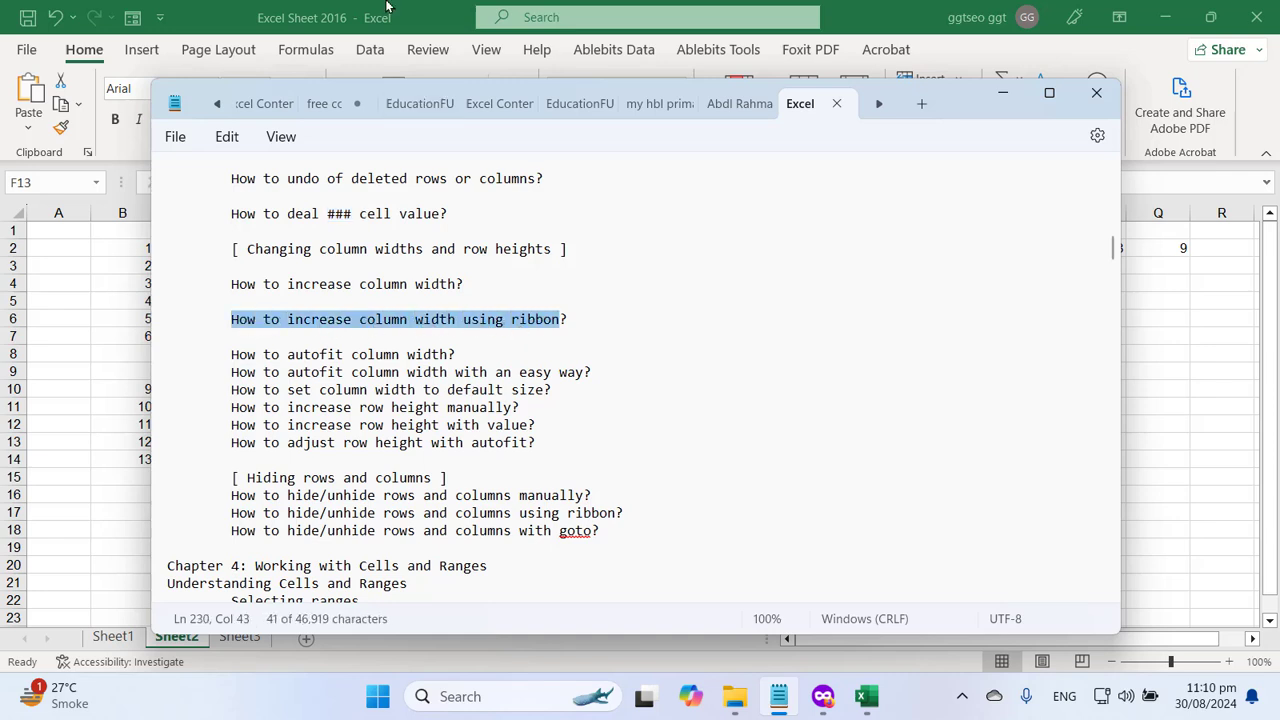
key("alt+Tab")
left_click(391, 338)
left_click(304, 386)
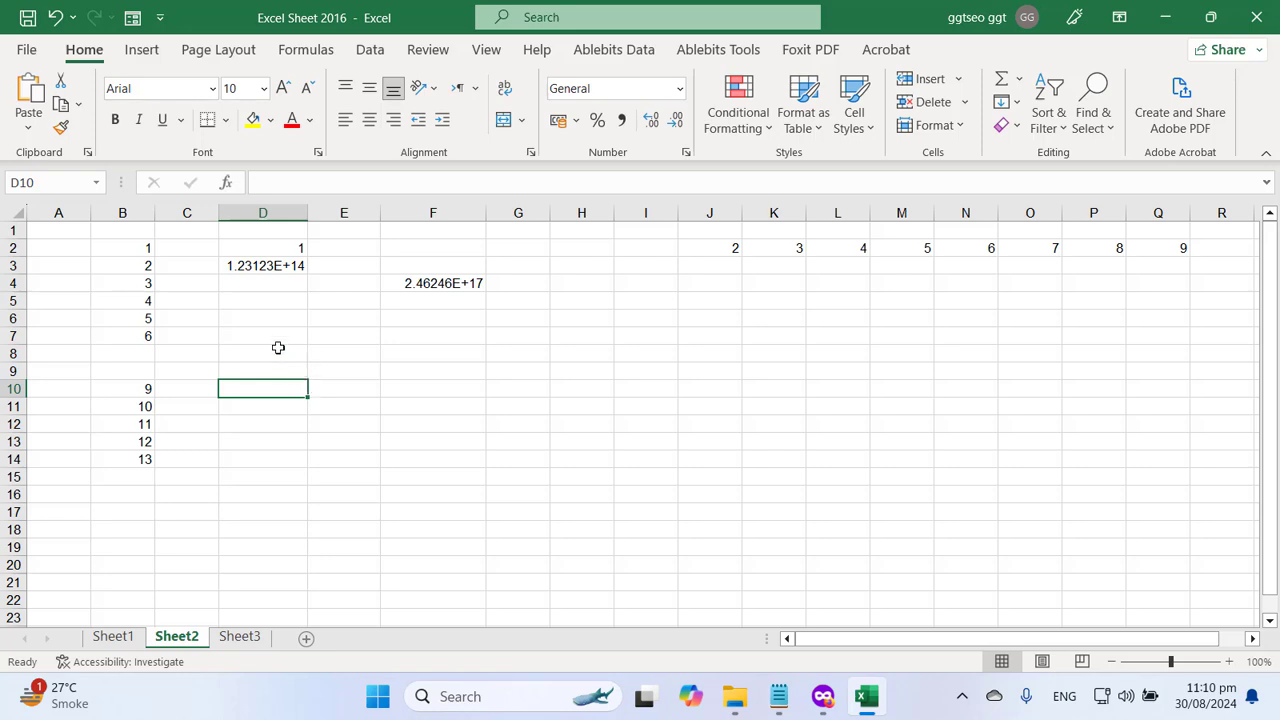
- Narrow column D by hand, and set its column width to 16 through the cell size format options
left_click(280, 287)
left_click_drag(309, 217, 284, 217)
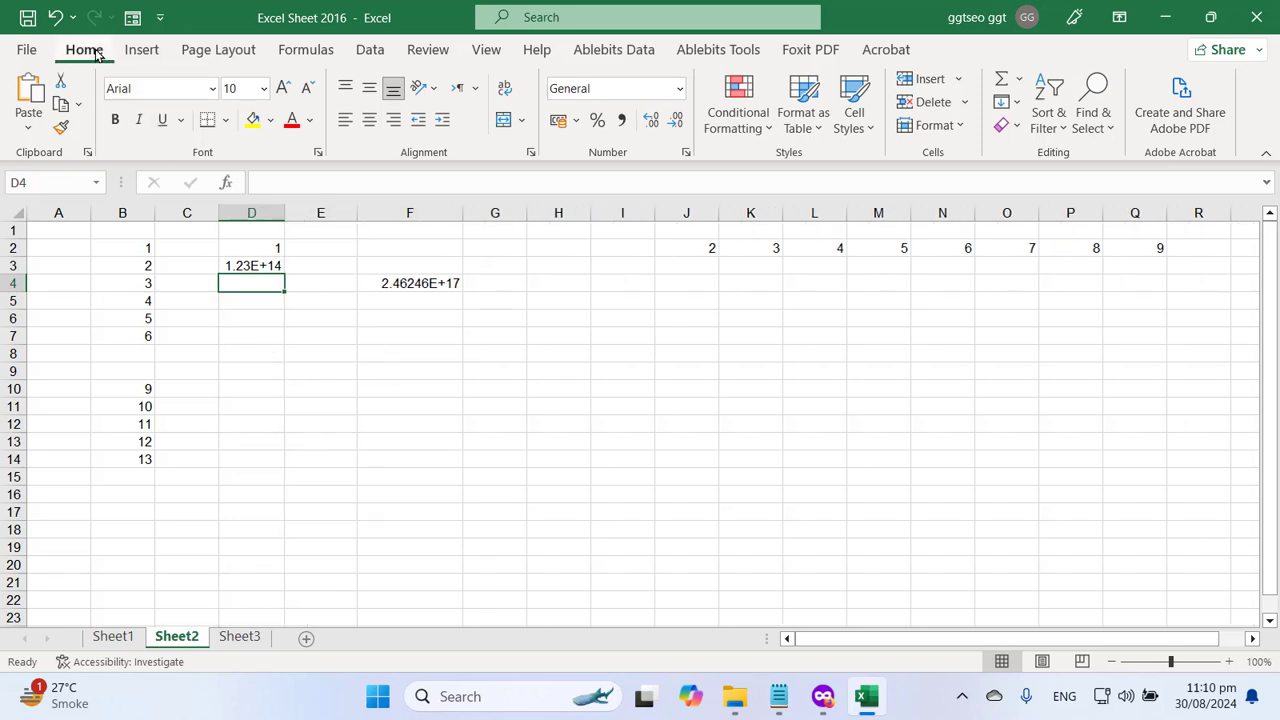
left_click(962, 127)
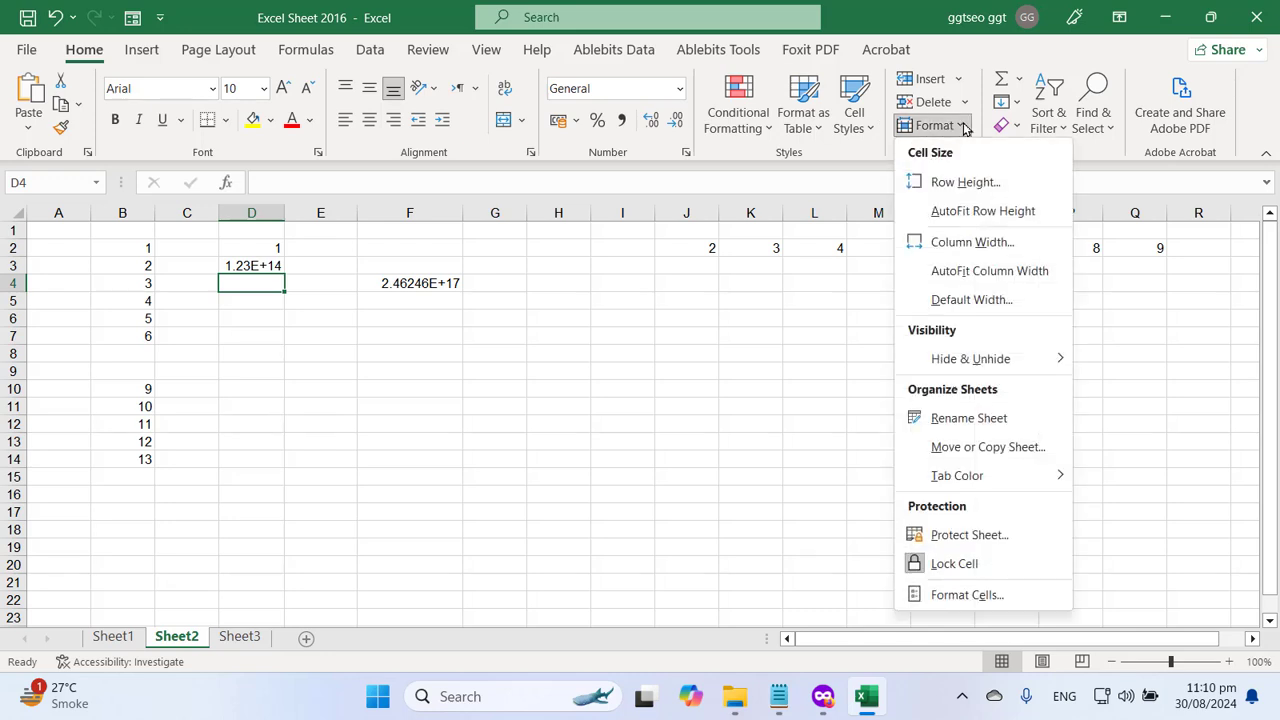
left_click(1018, 249)
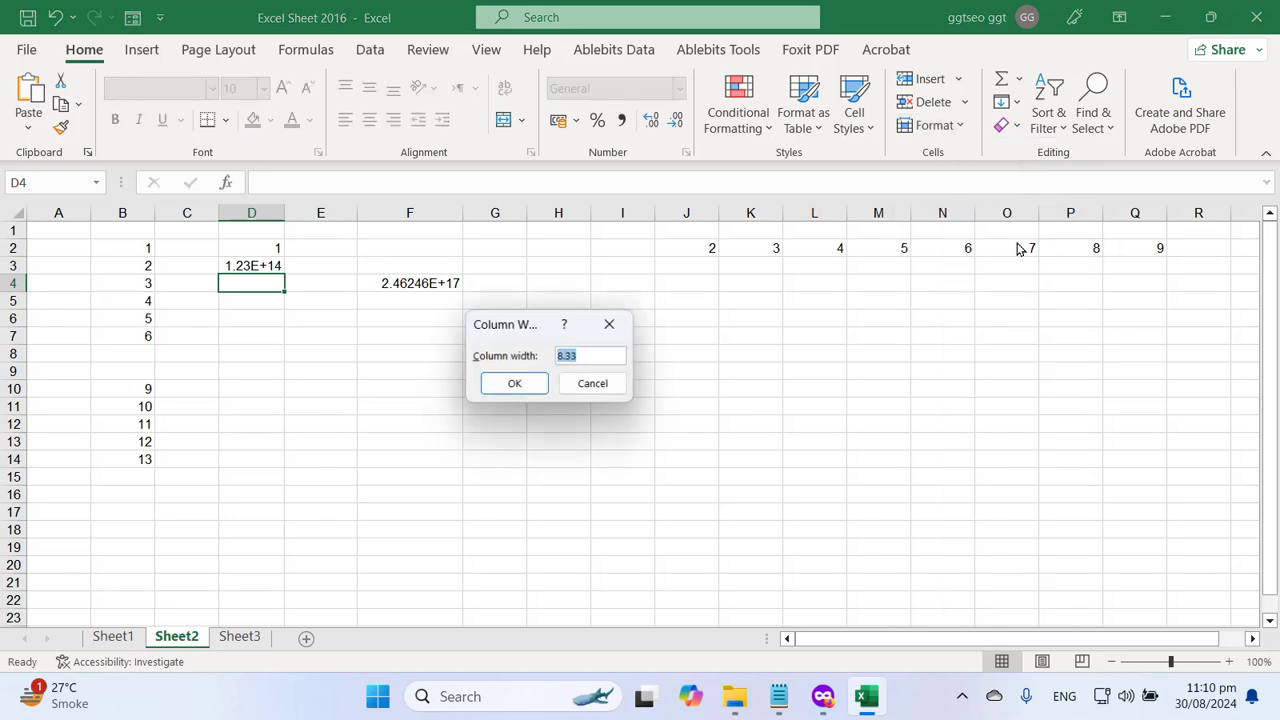
left_click(616, 356)
double_click(620, 356)
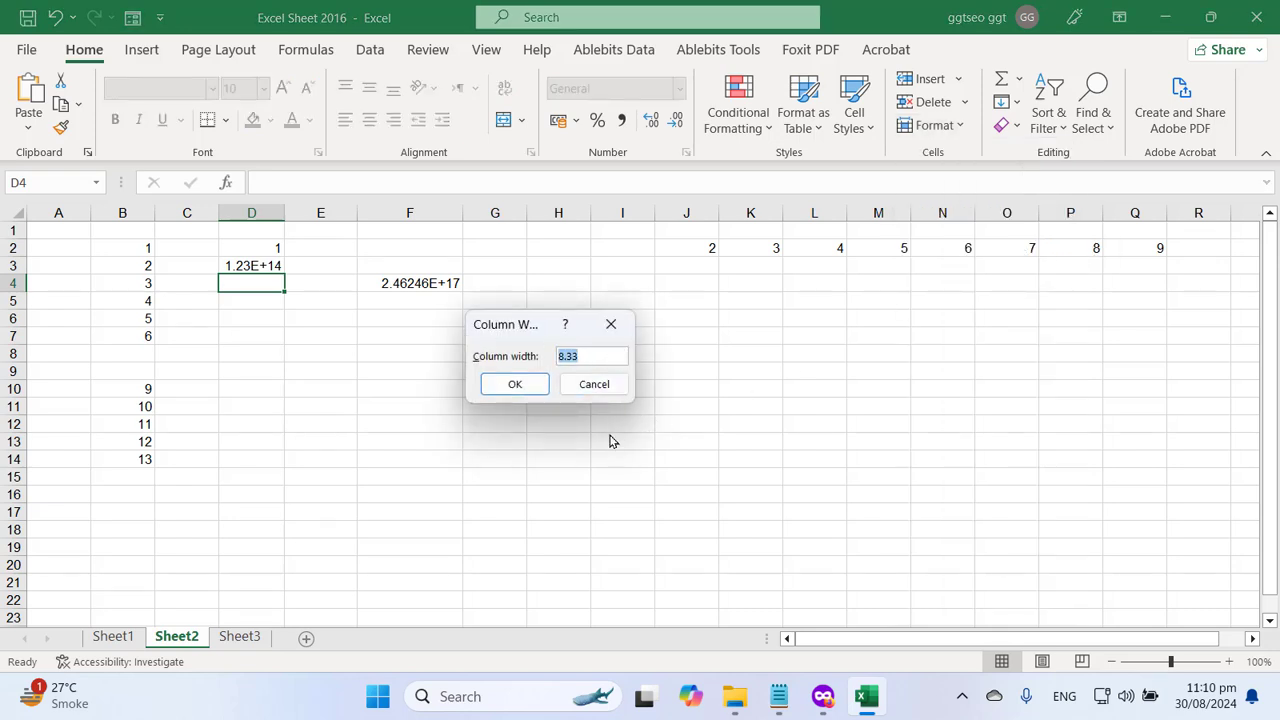
type("16")
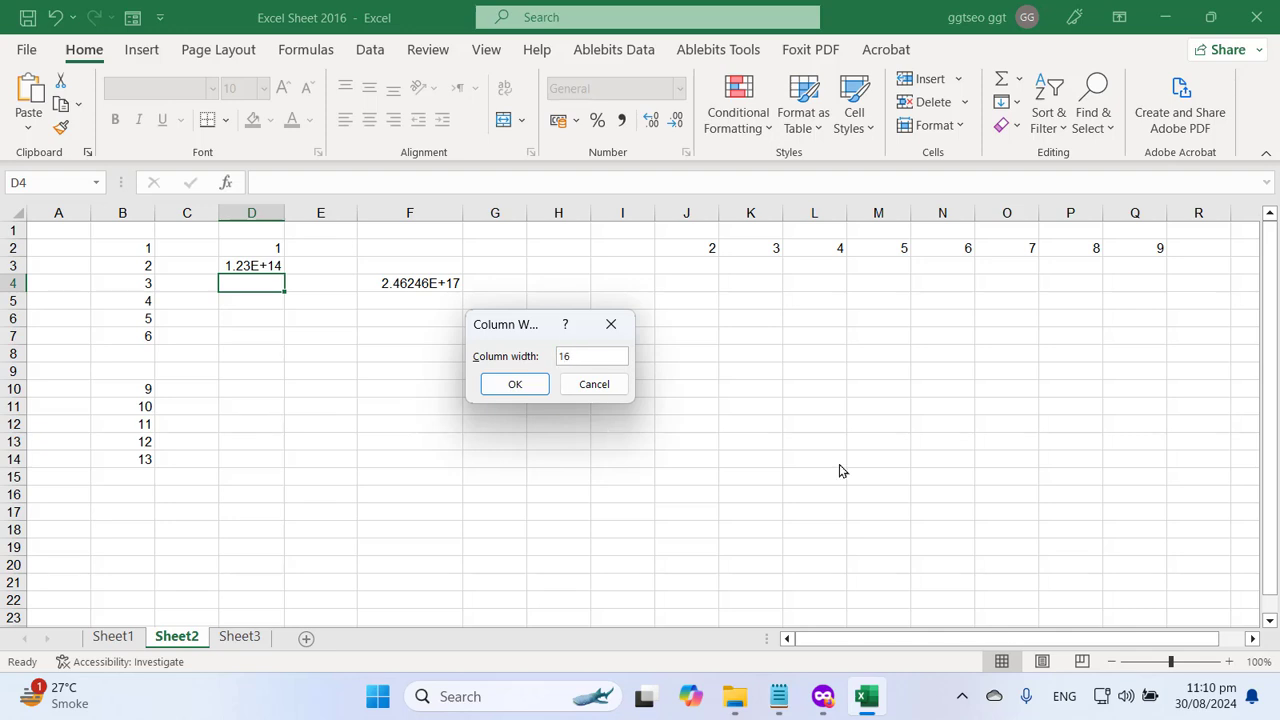
left_click(505, 384)
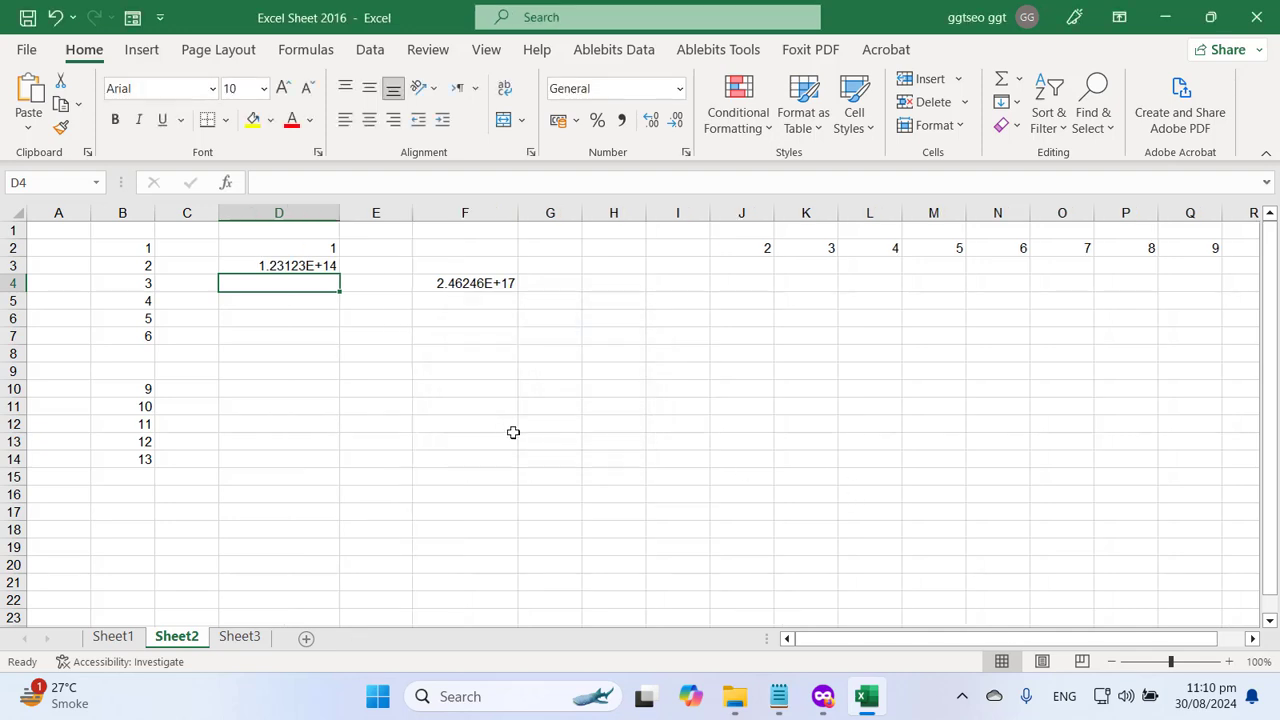
- Repeat the column width of 16 on columns H, I and J
key("Right")
key("Right")
key("Right")
key("Right")
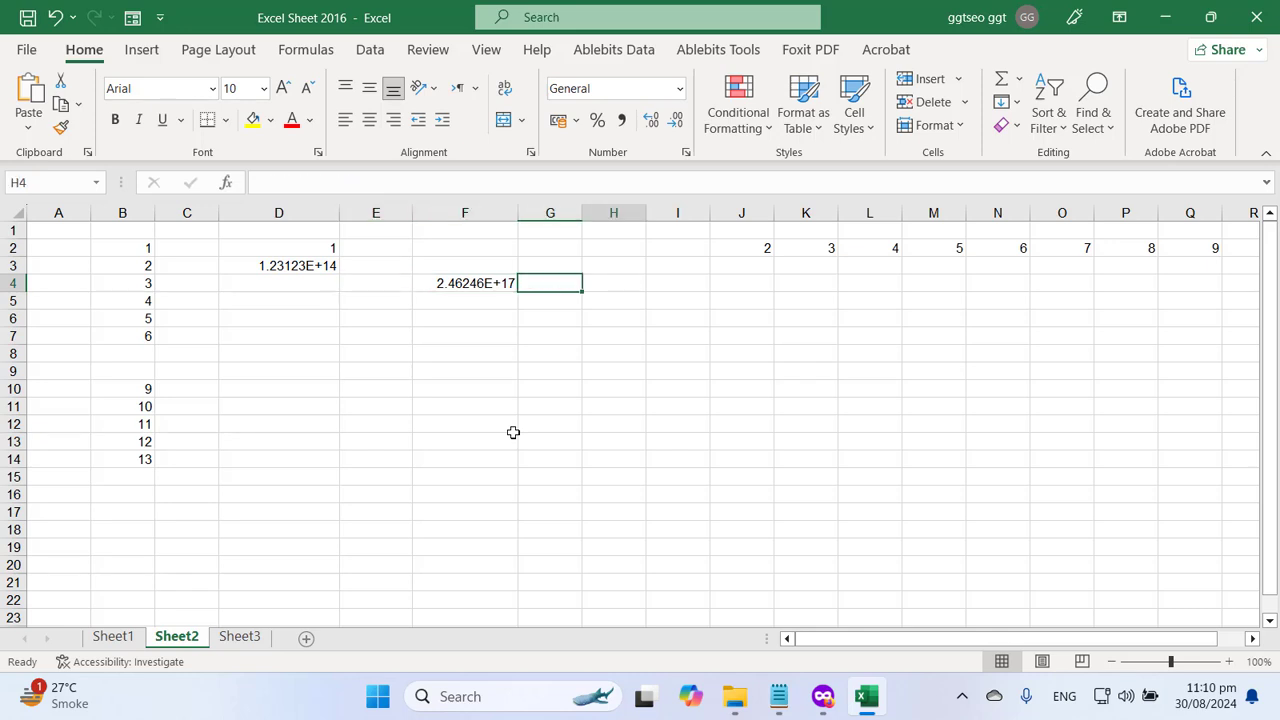
key("Right")
key("Right")
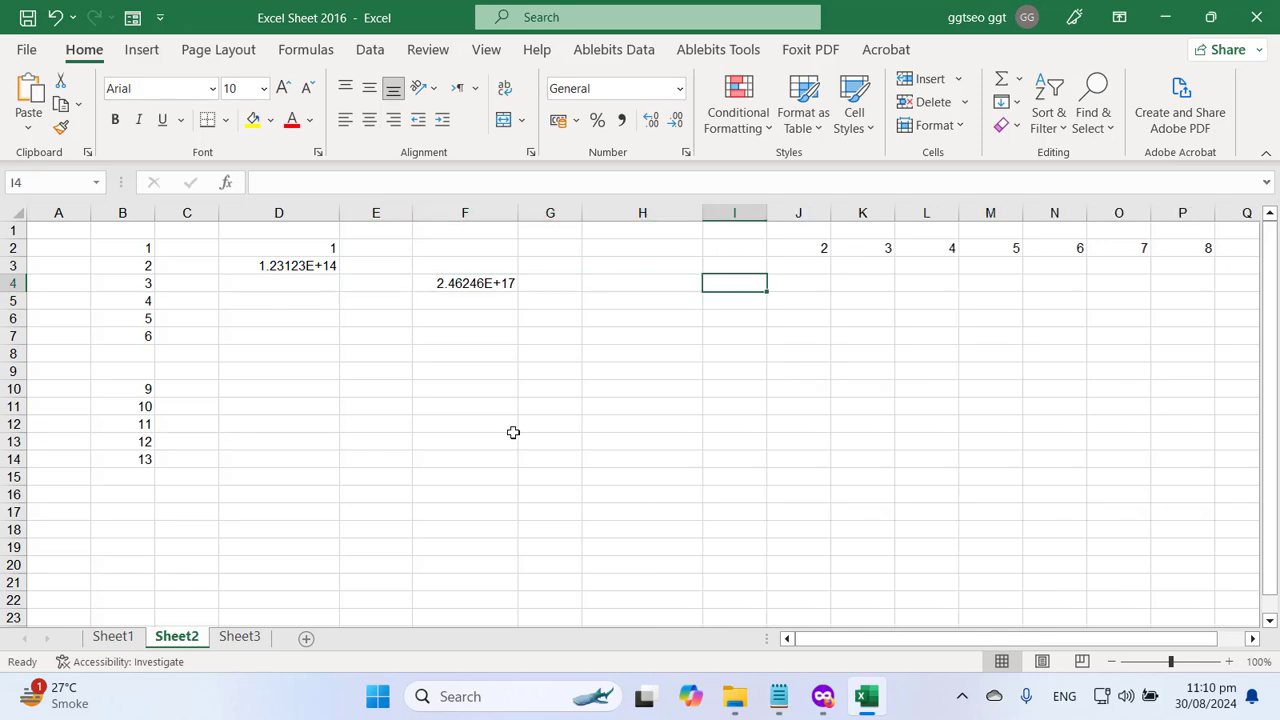
key("Left")
key("Left")
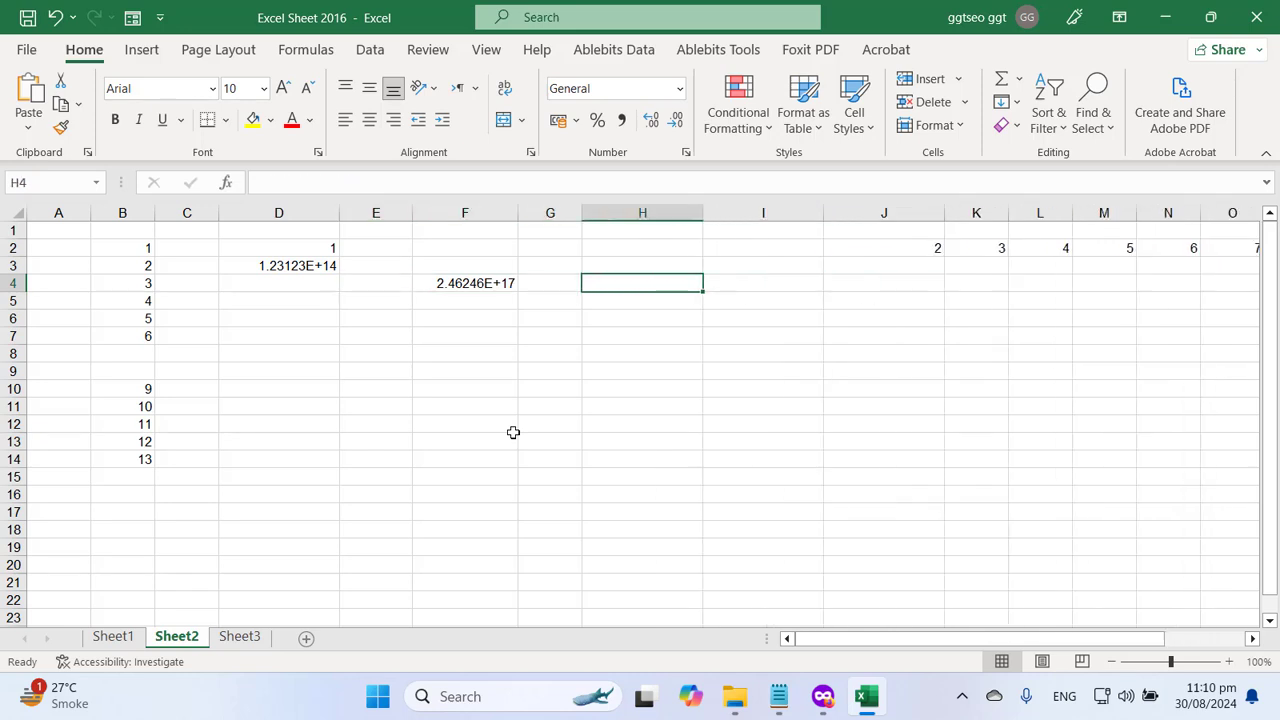
- Switch to Notepad, add a blank line below the question "How to autofit column width?" and return to Excel
left_click(779, 696)
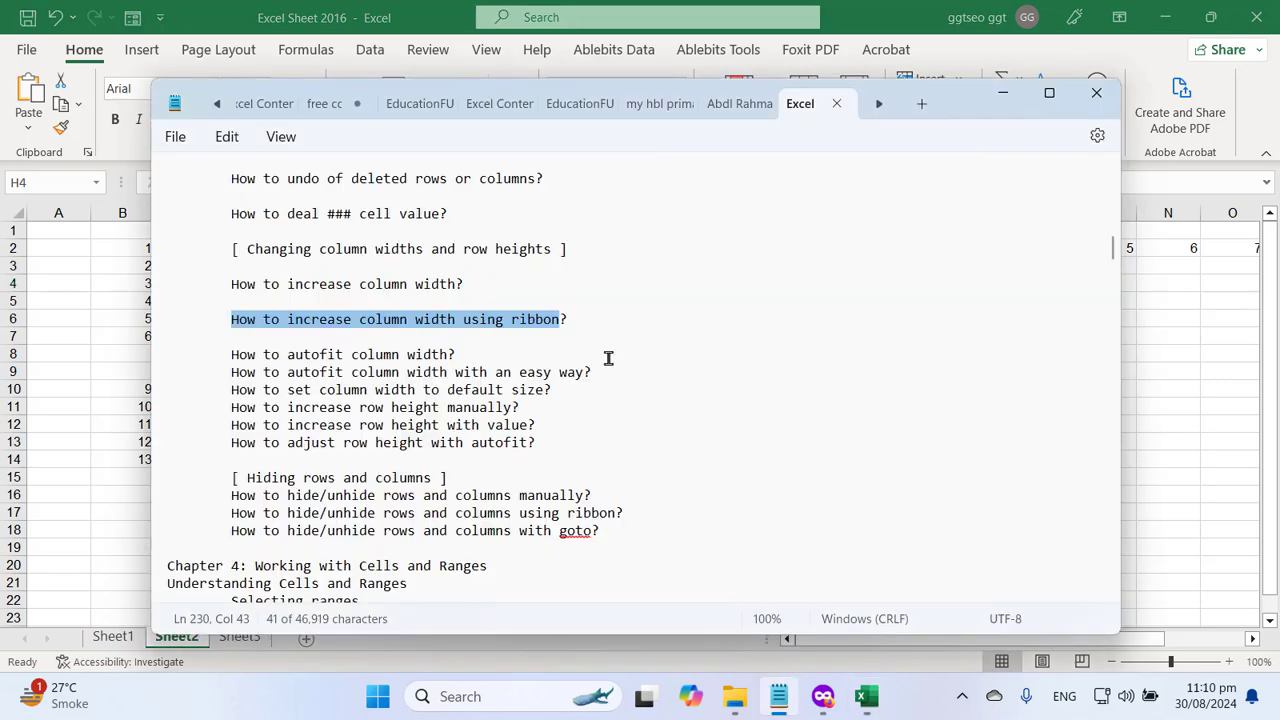
left_click(583, 319)
left_click(513, 351)
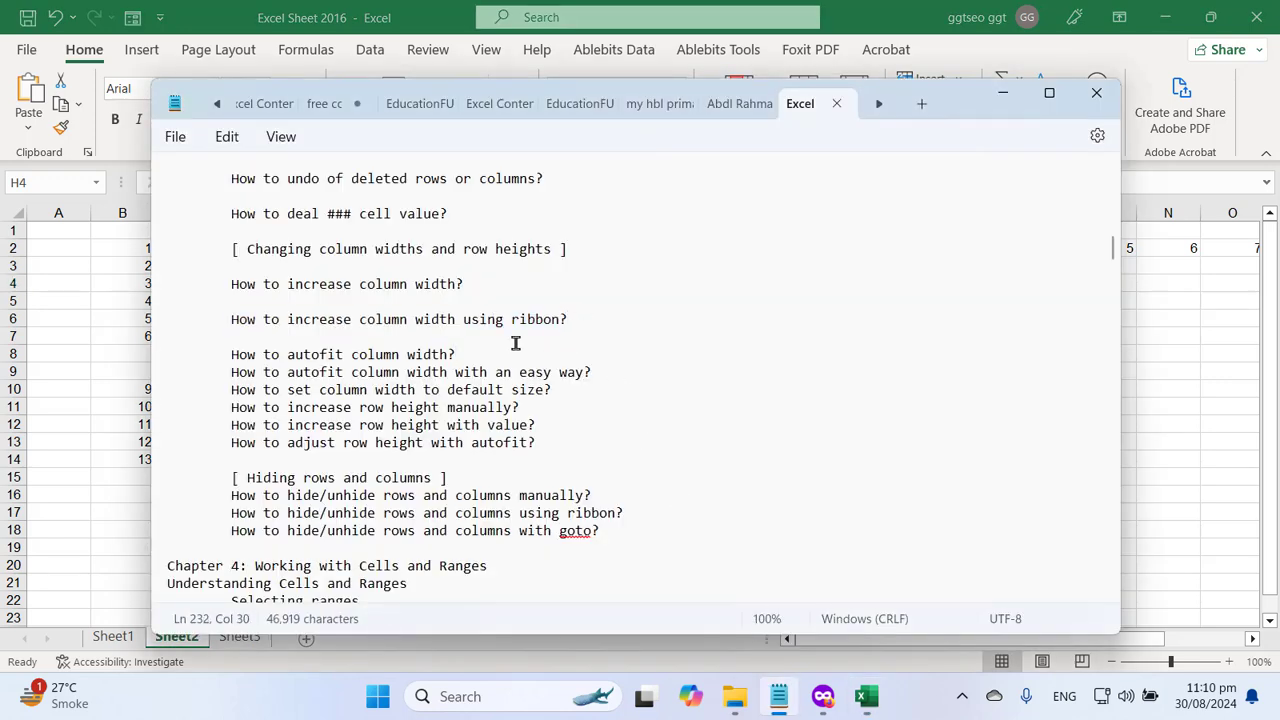
key("Return")
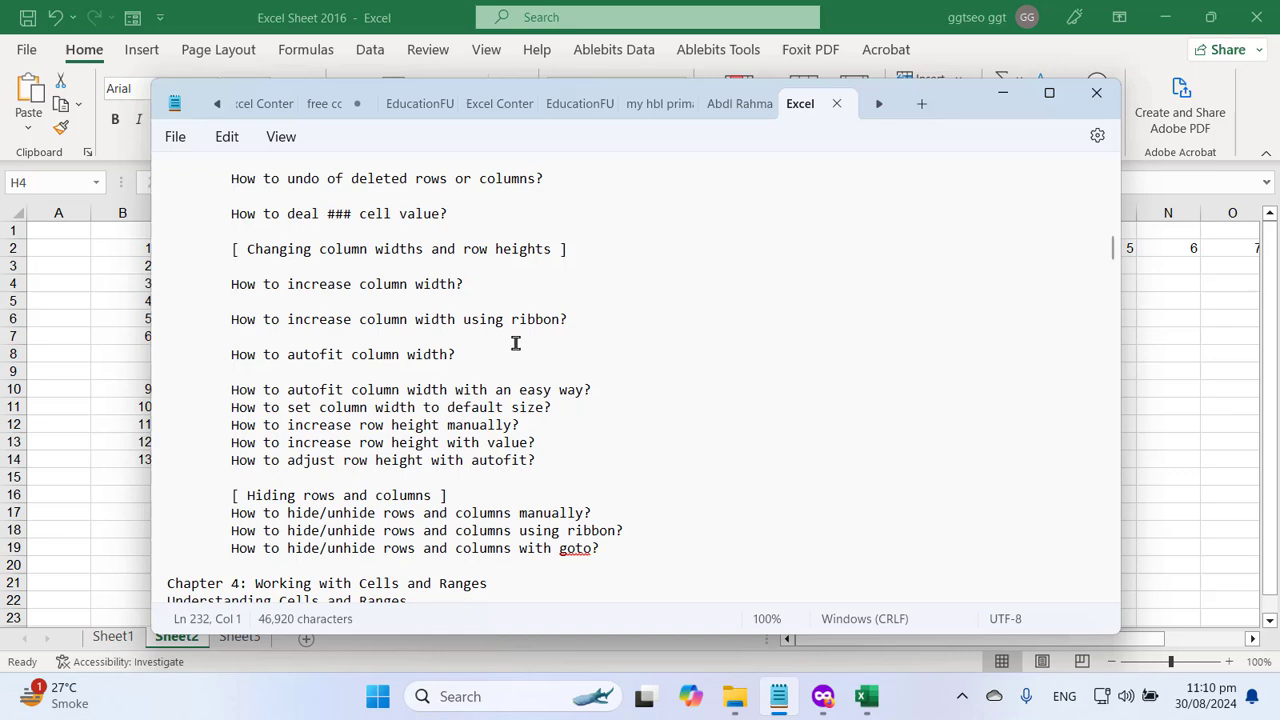
left_click(368, 355)
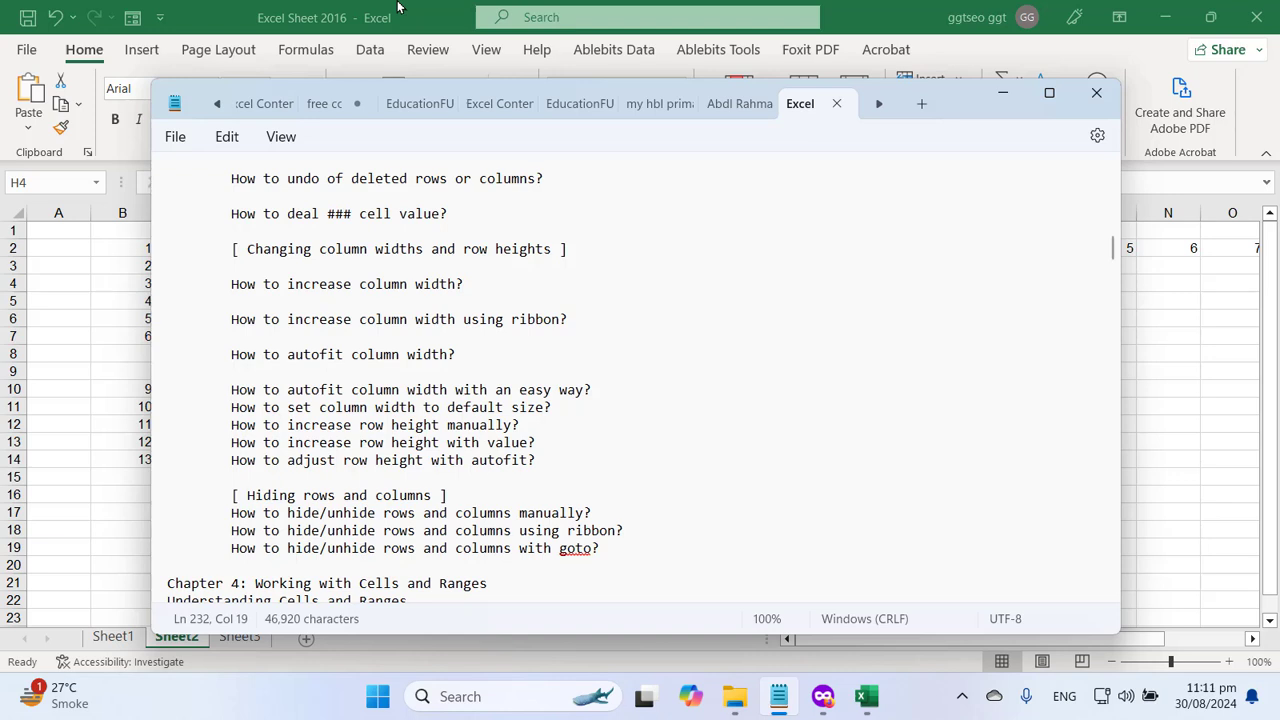
left_click(397, 7)
- Enter the text "The school is open at right time." in cell E9
left_click(452, 322)
left_click(386, 369)
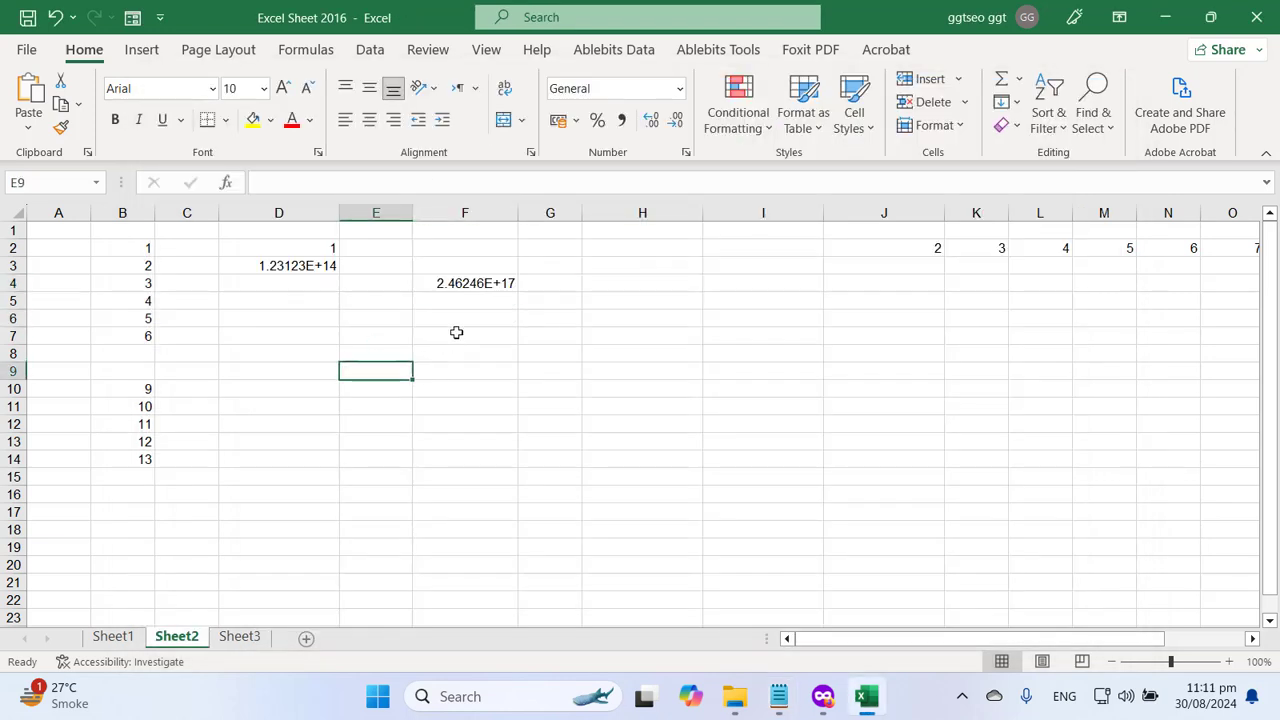
type("The ")
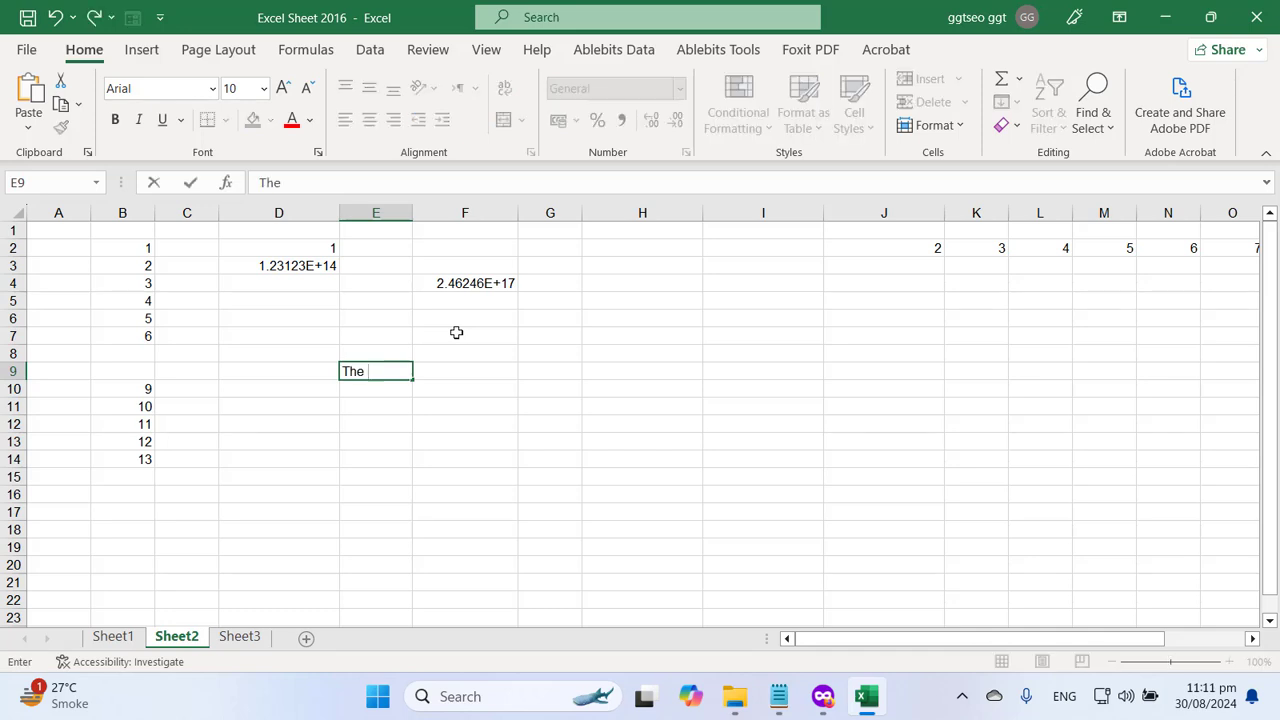
type("school is opeoin")
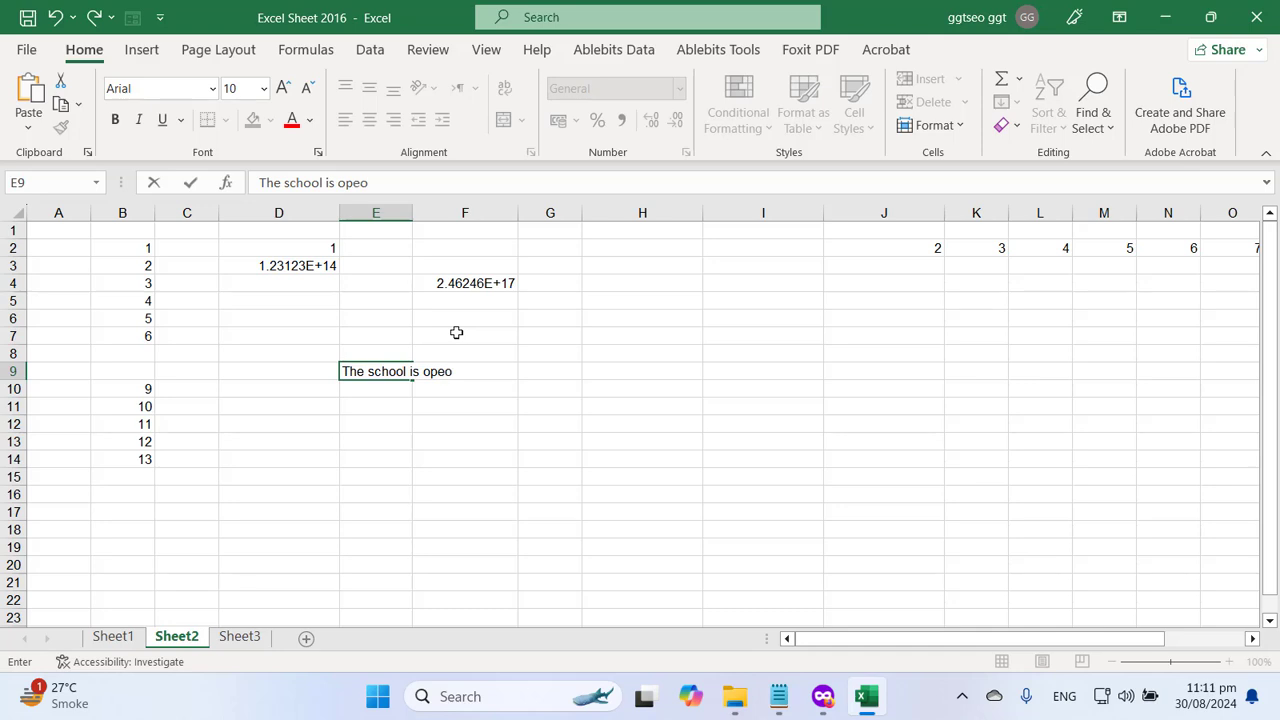
key("BackSpace")
key("BackSpace")
type("at right time.")
key("Return")
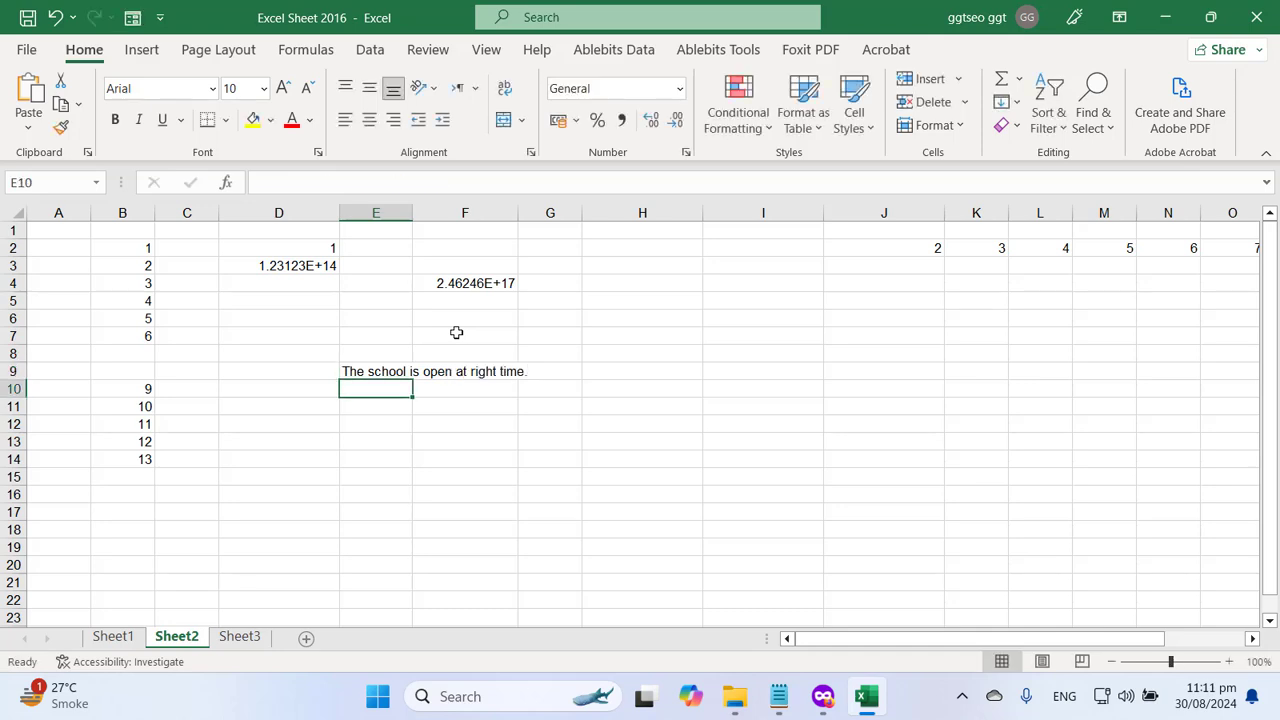
- AutoFit the width of column E to the text in cell E9 through the cell size format options
left_click(403, 370)
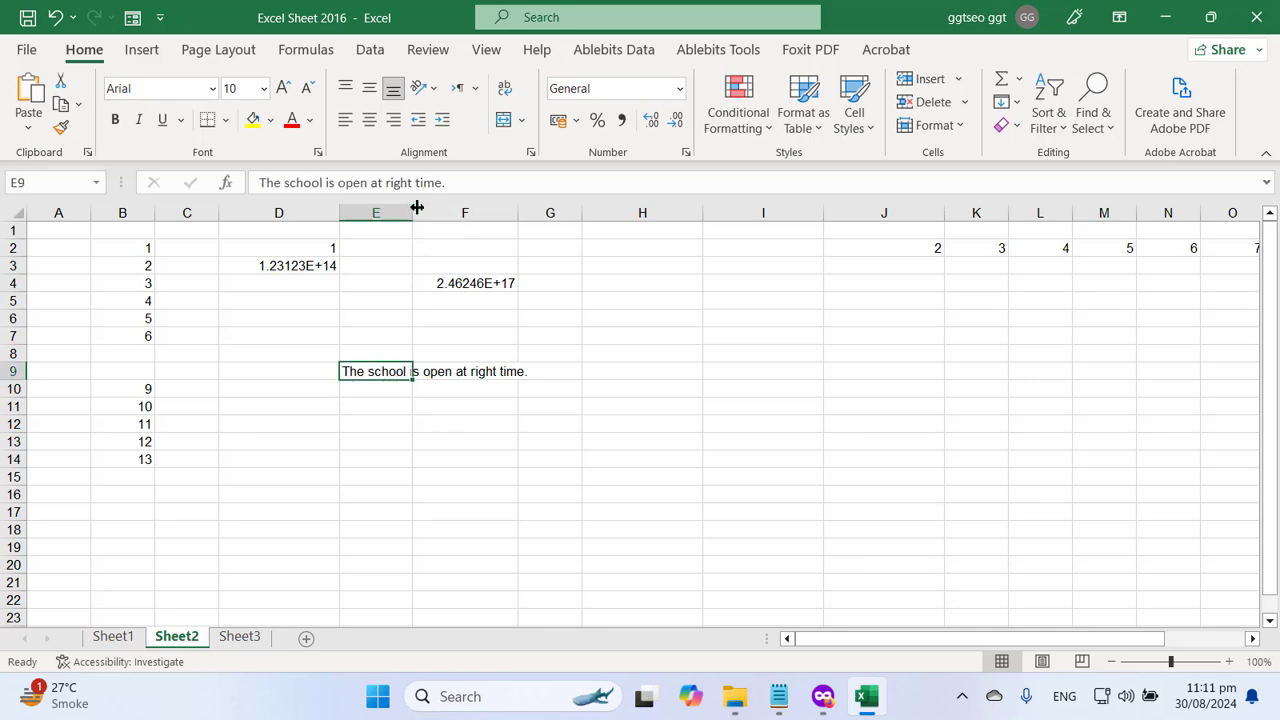
left_click(370, 404)
left_click(376, 371)
left_click(961, 126)
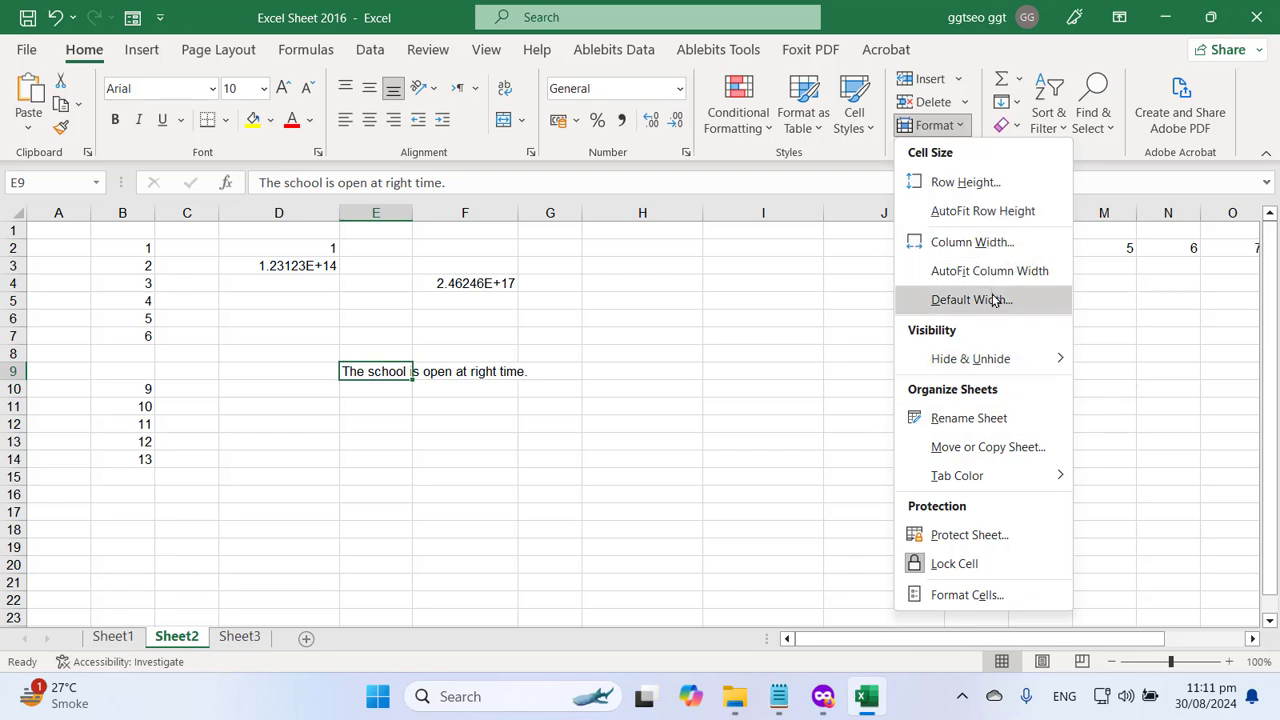
left_click(1022, 275)
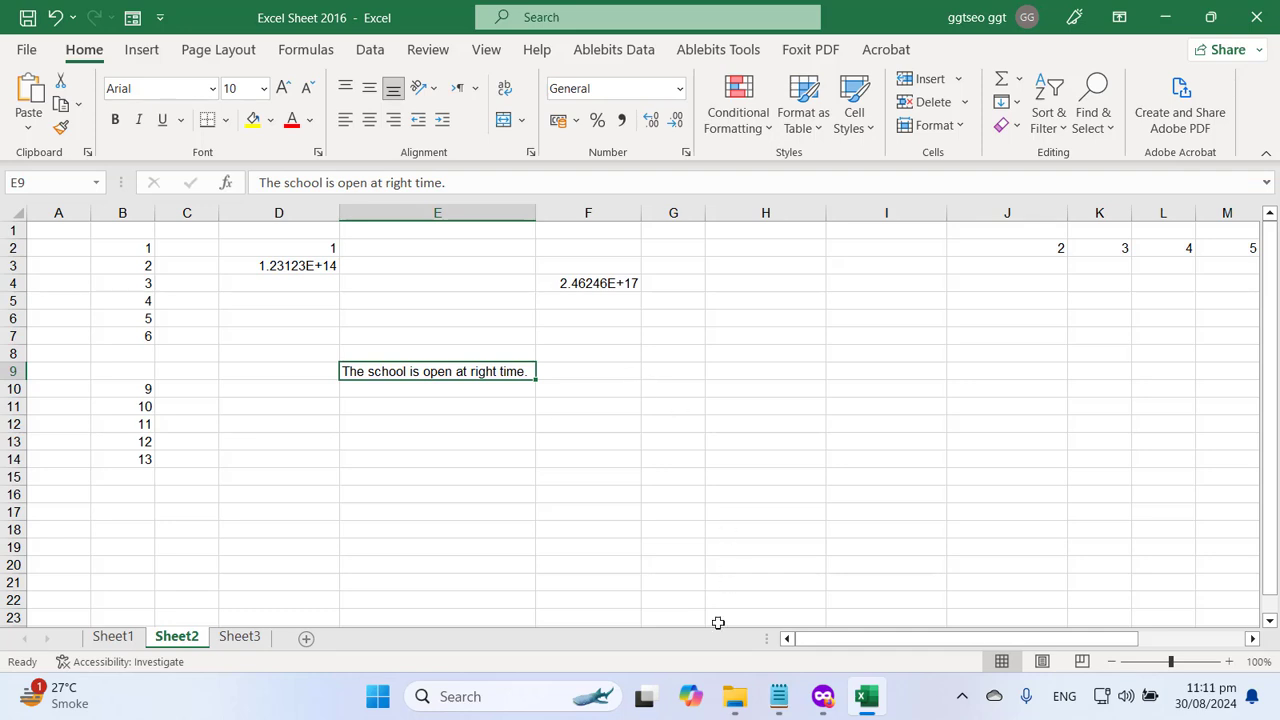
- In Notepad, add two blank lines below "How to autofit column width with an easy way?" and return to Excel
left_click(779, 696)
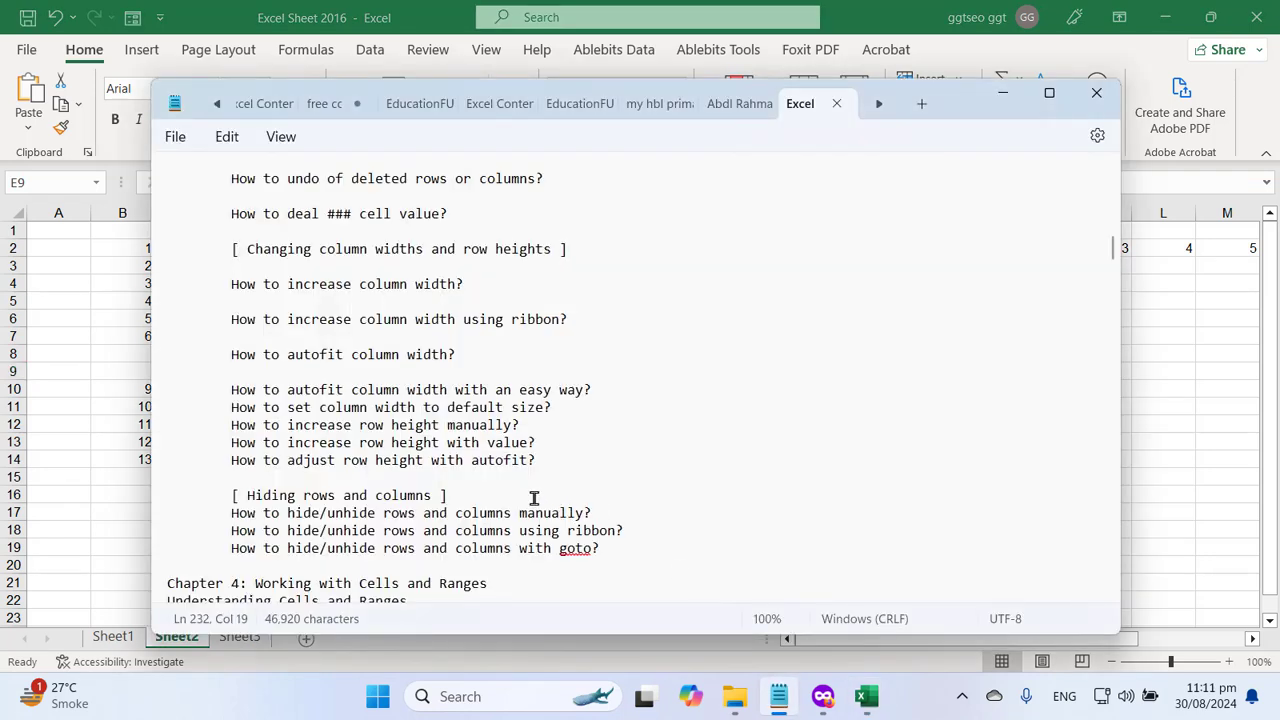
left_click(484, 354)
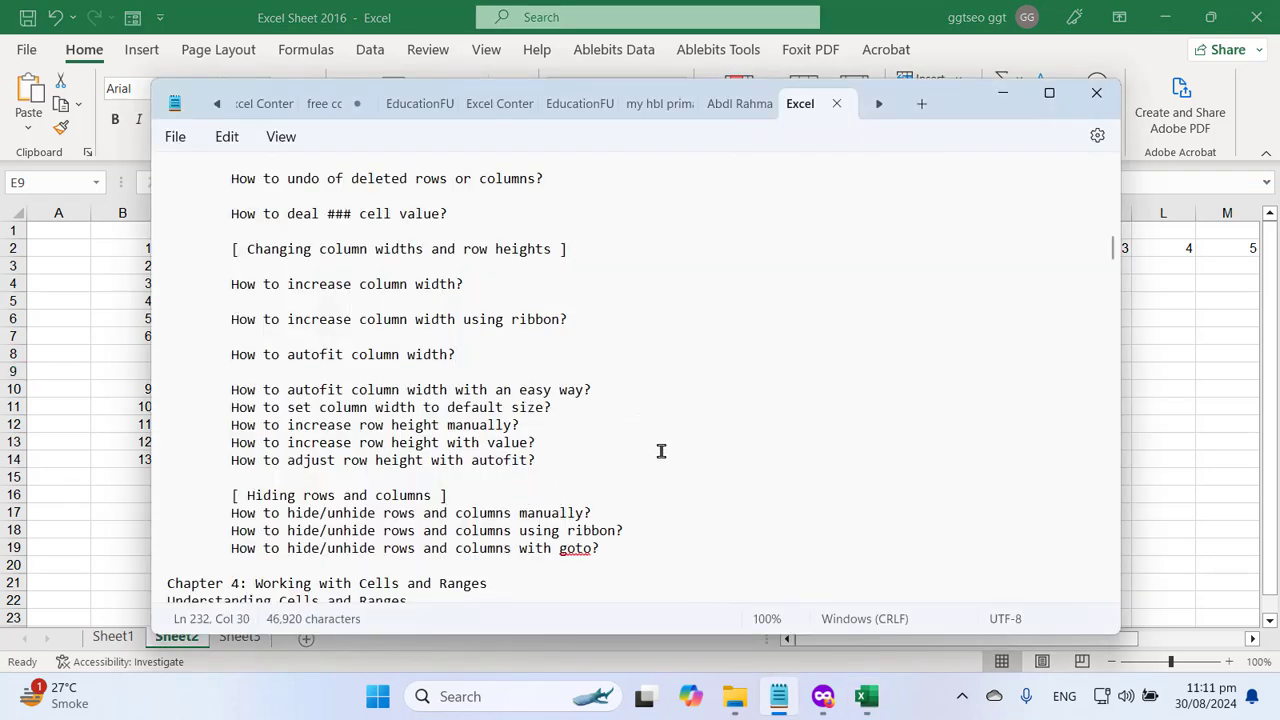
key("Down")
key("Down")
key("Return")
key("Return")
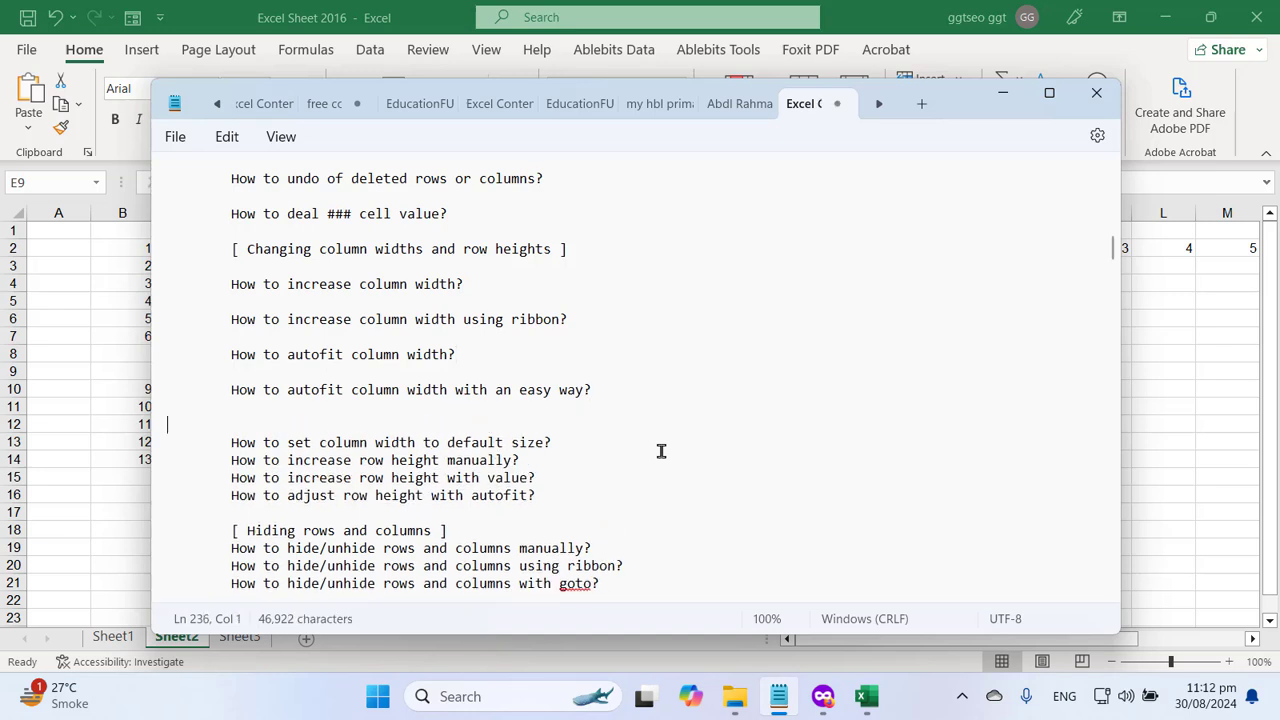
key("Right")
key("Right")
key("Right")
key("Right")
key("Right")
key("Right")
key("Right")
key("Right")
key("Right")
key("Right")
key("Right")
key("Right")
key("Right")
key("Right")
key("Right")
key("Right")
key("Right")
key("Right")
key("Right")
key("Right")
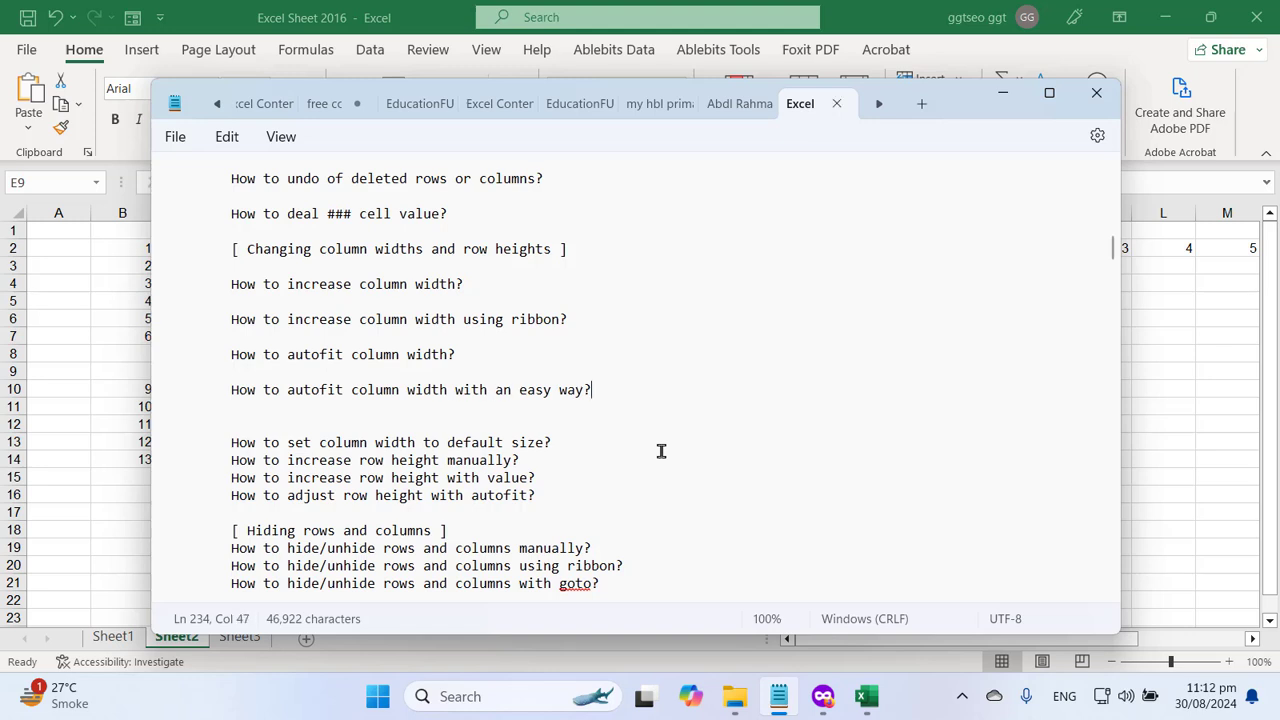
left_click(445, 8)
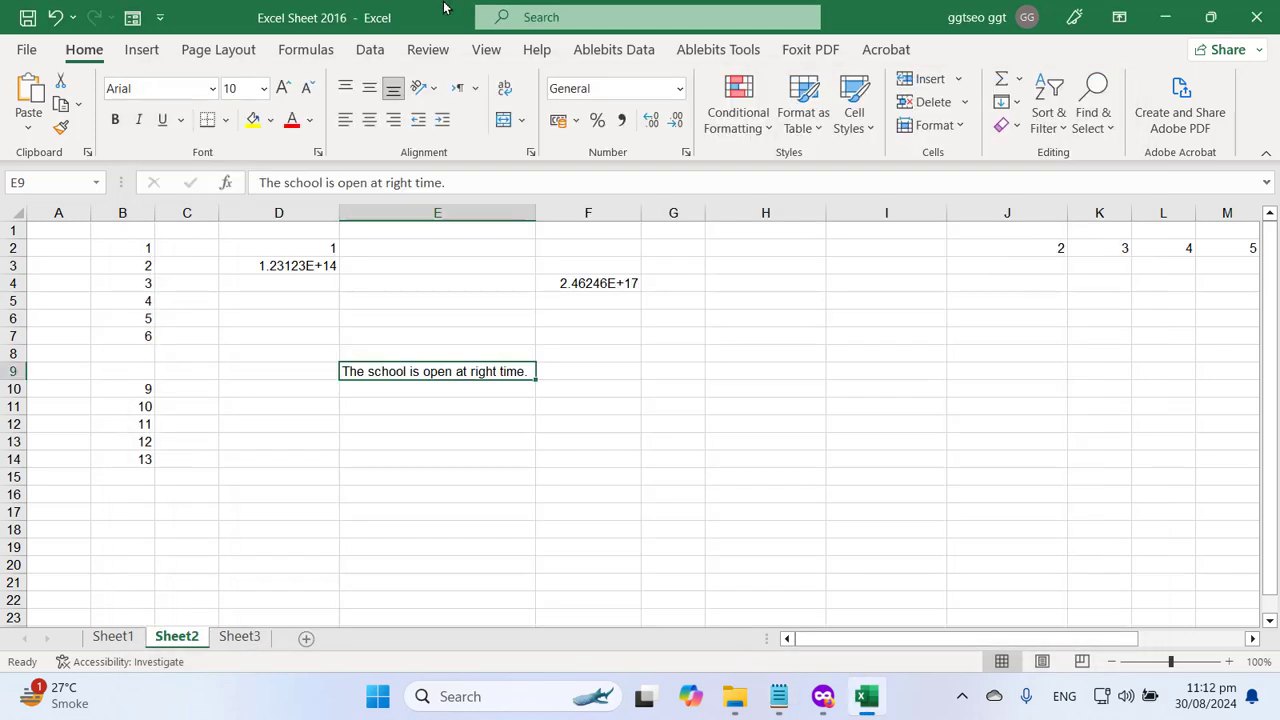
- Undo the AutoFit of column E and autofit it again directly from its header border
key("ctrl+z")
left_click(481, 551)
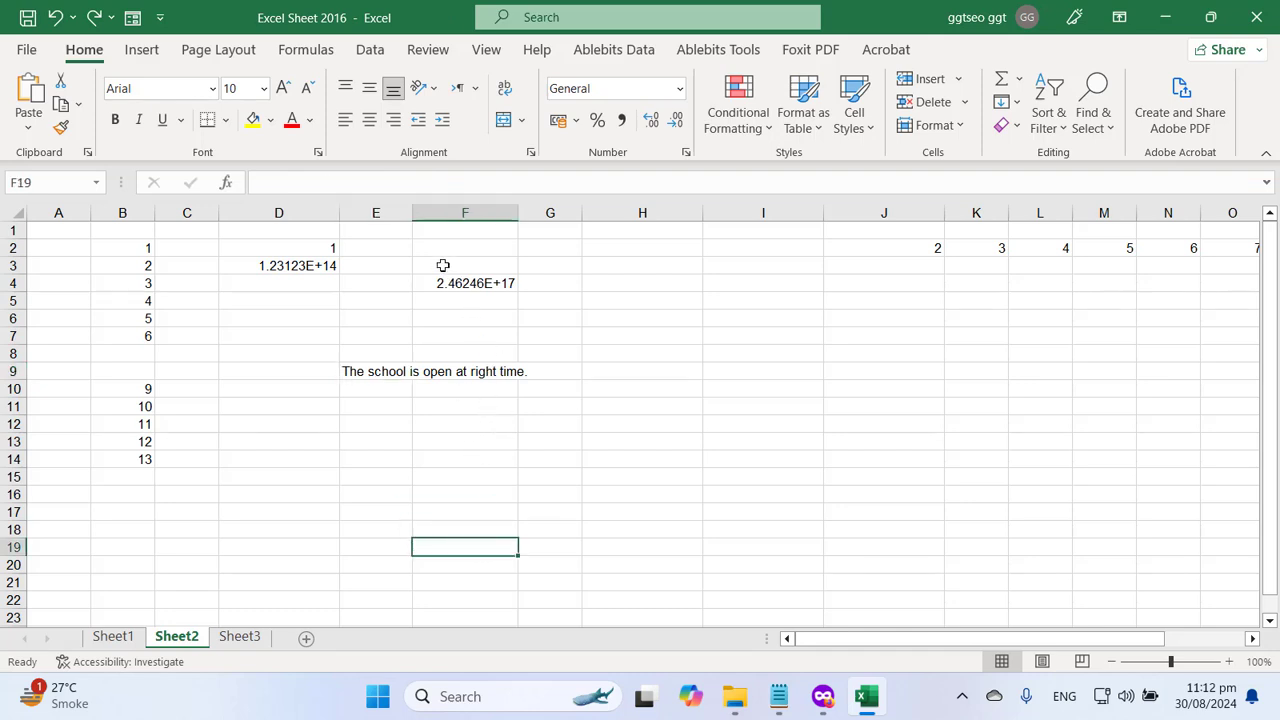
double_click(413, 213)
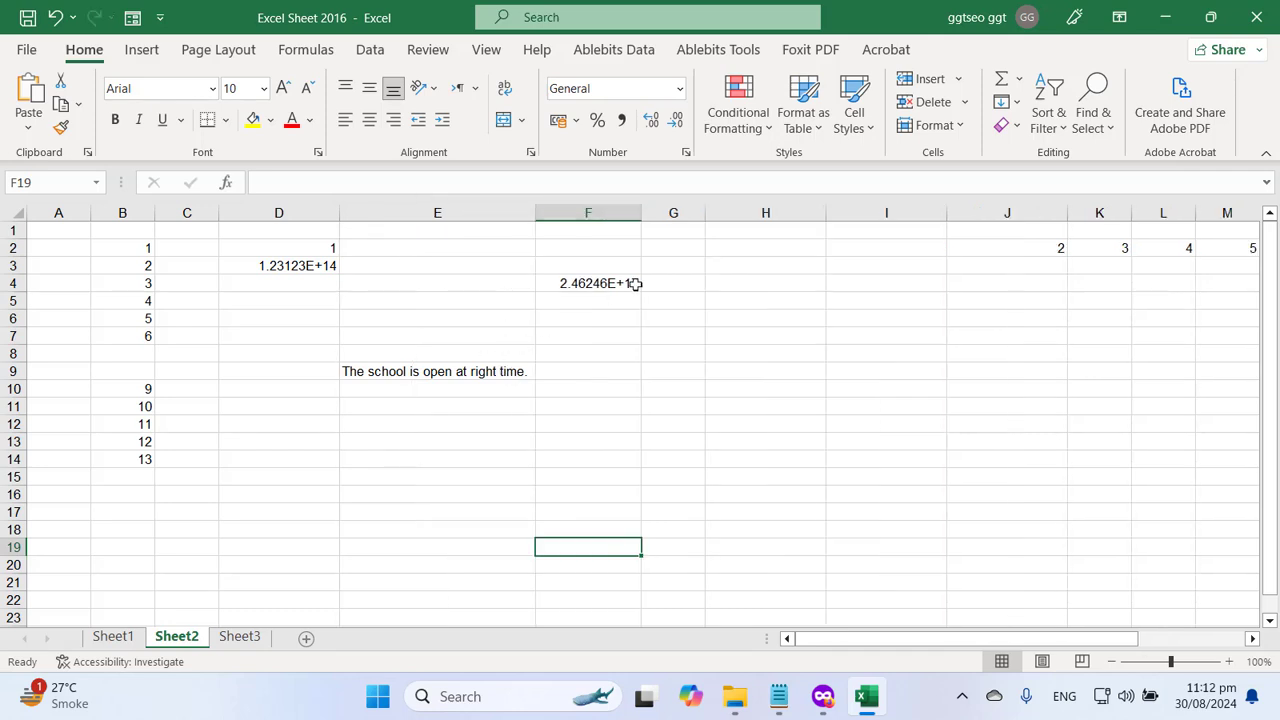
- Narrow column F by hand, and autofit it to its contents from its header border
left_click_drag(641, 213, 578, 213)
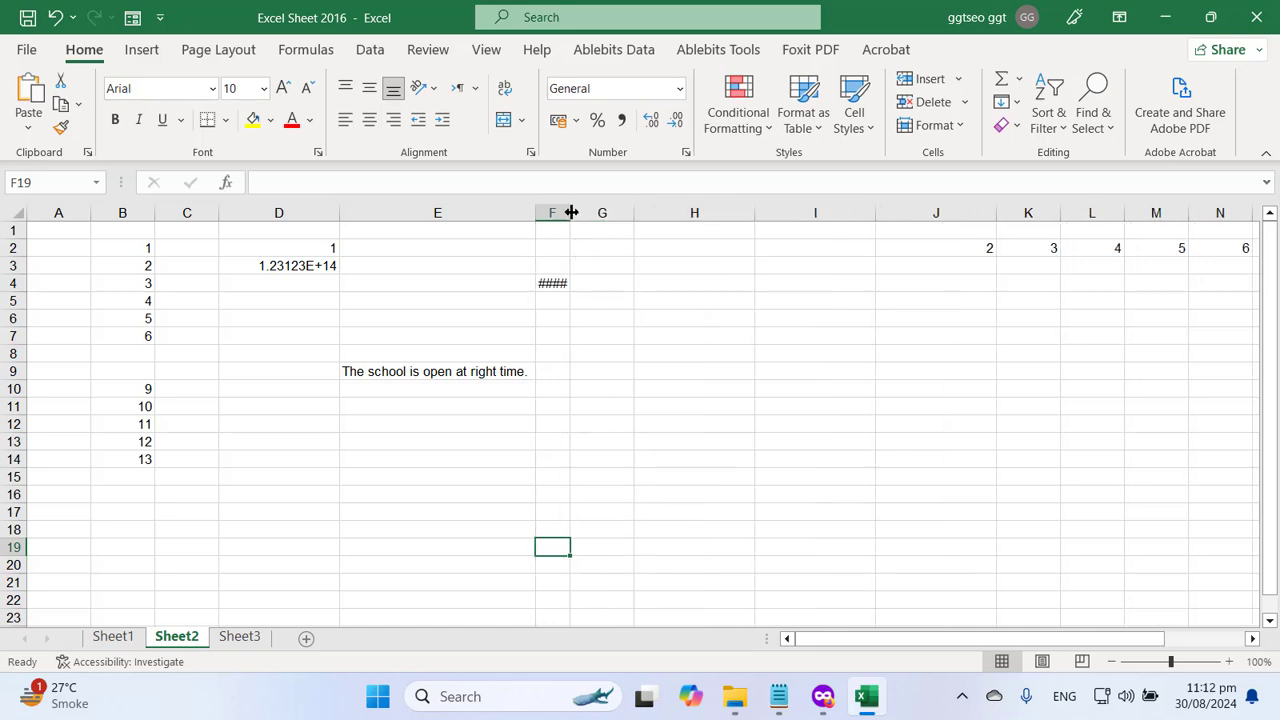
double_click(575, 213)
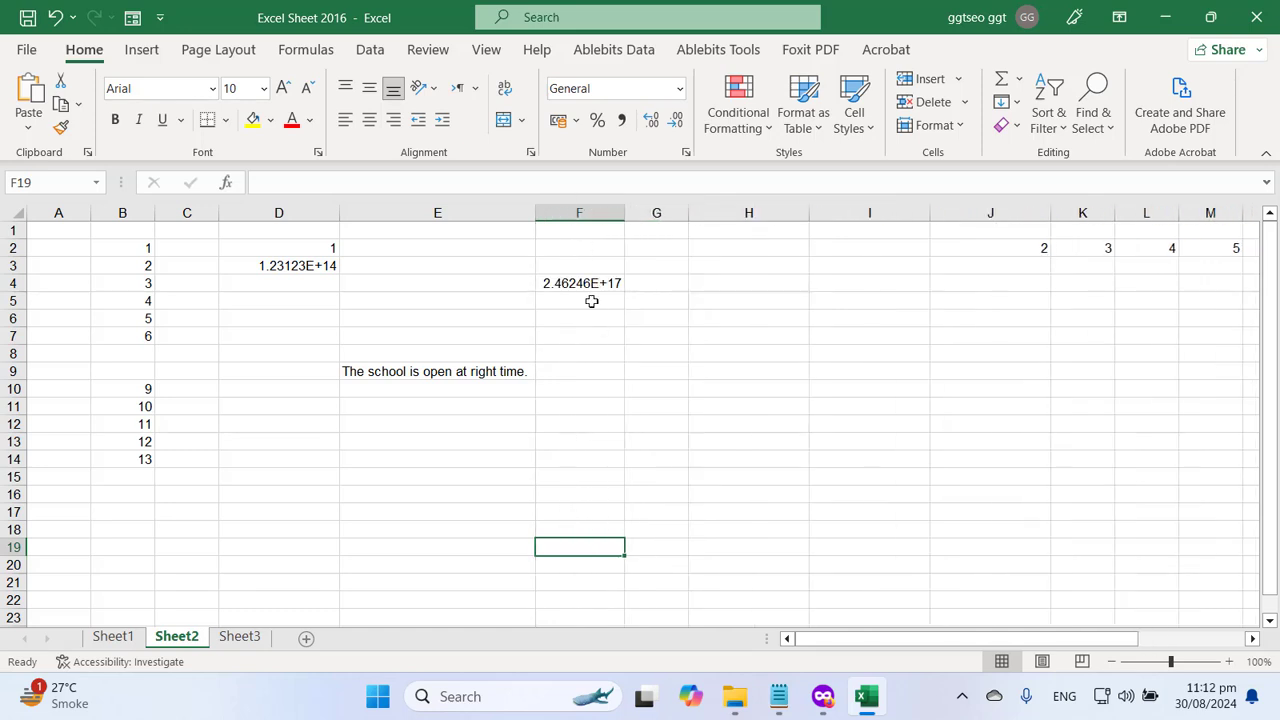
- In Notepad, remove the extra blank line above "How to set column width to default size?", add two blank lines below it and return to Excel
left_click(779, 697)
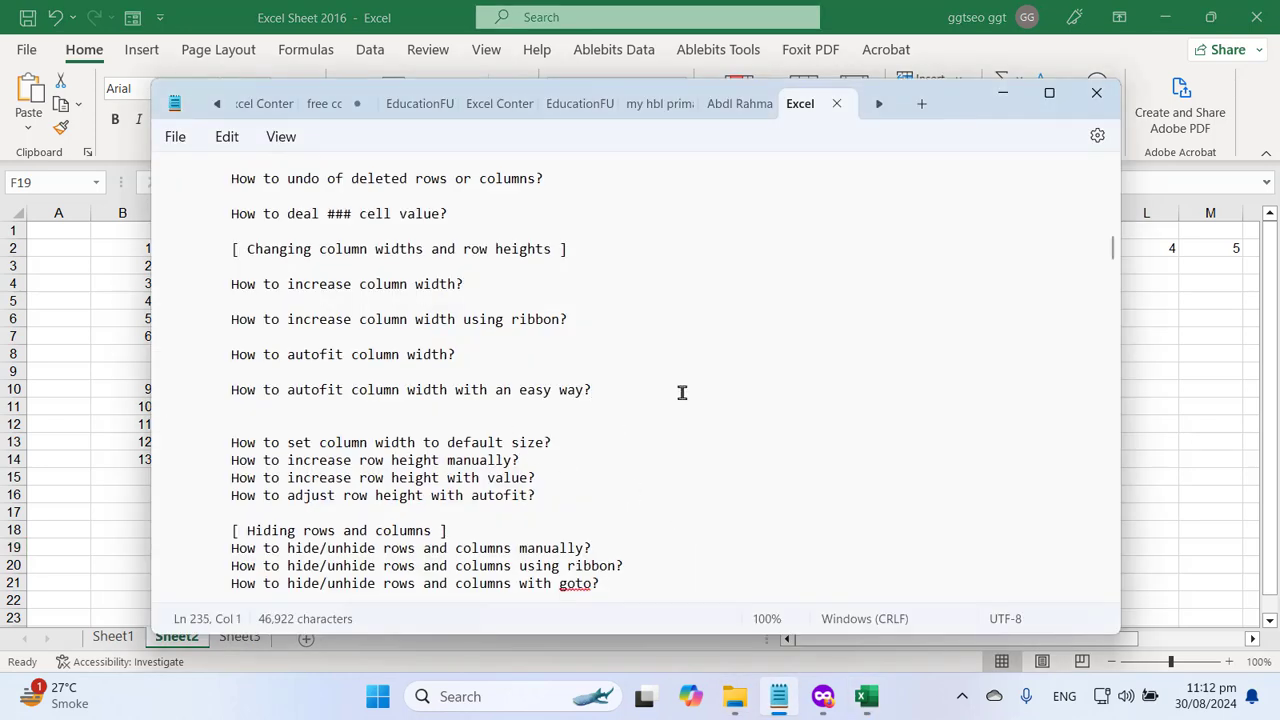
key("Delete")
key("Down")
key("End")
key("Return")
key("Return")
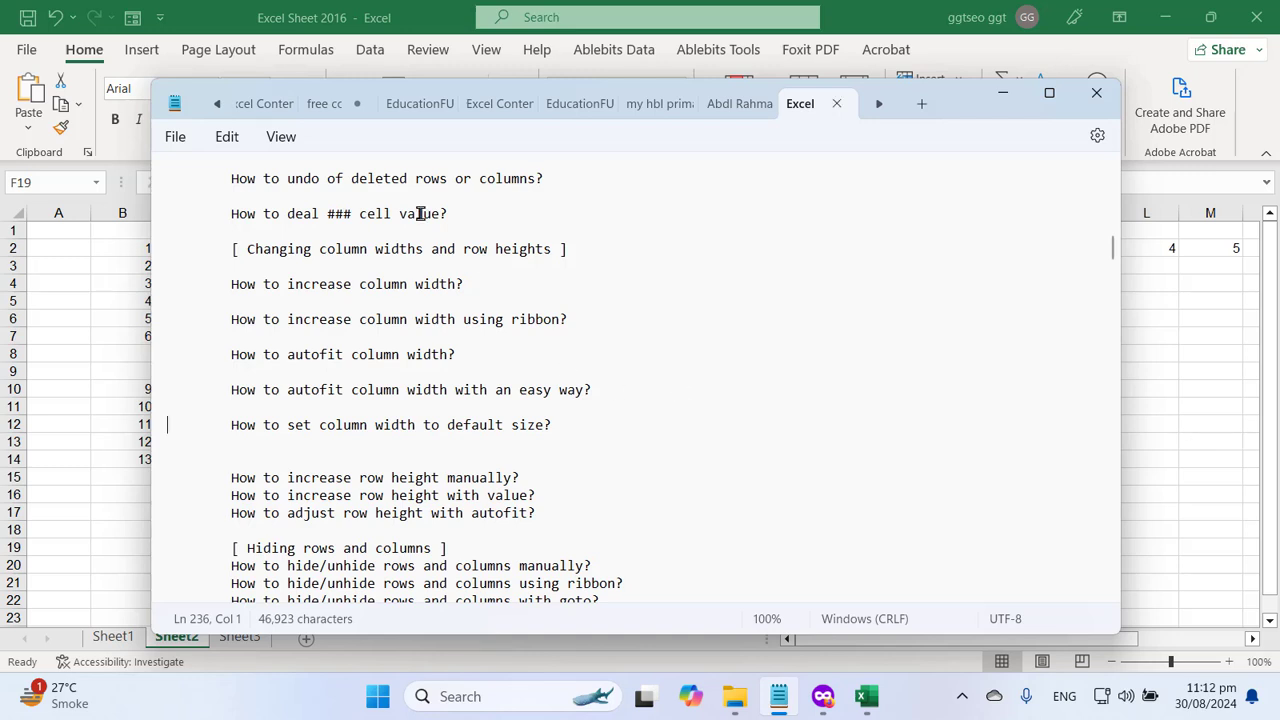
left_click(357, 8)
- Select columns A through M and apply the default width with a standard column width of 8.11
left_click(485, 428)
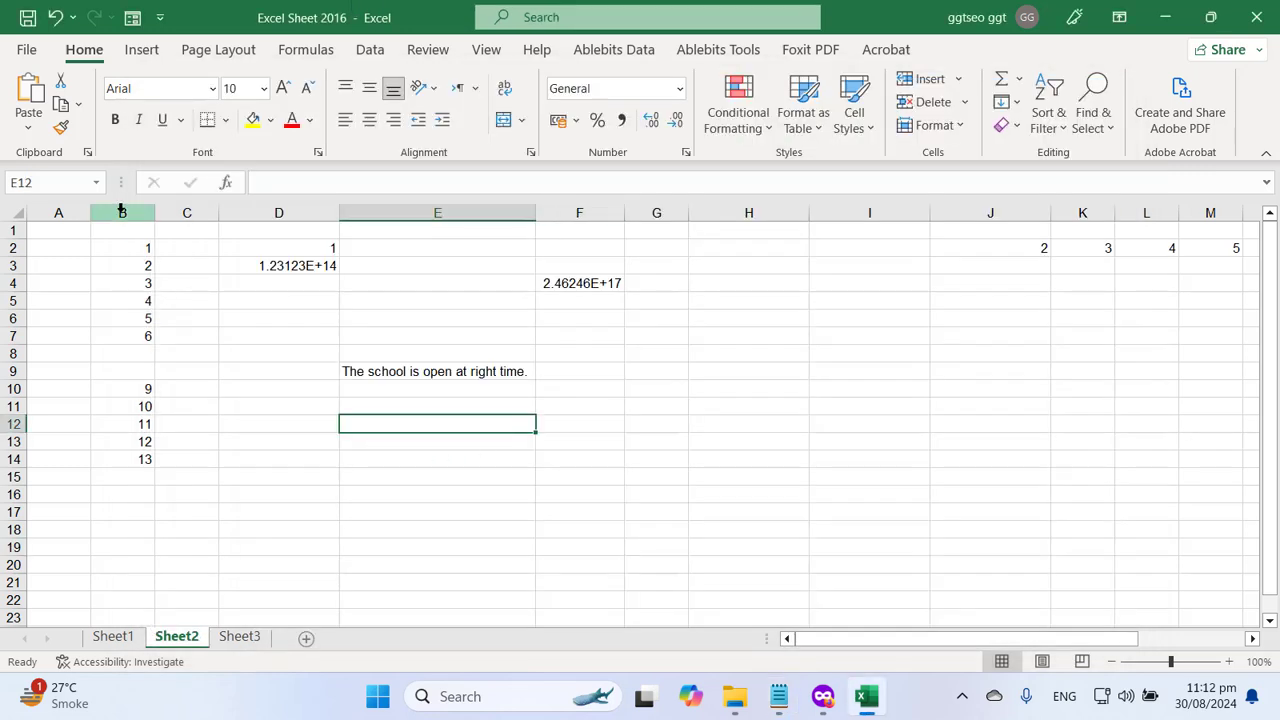
left_click_drag(1211, 214, 58, 222)
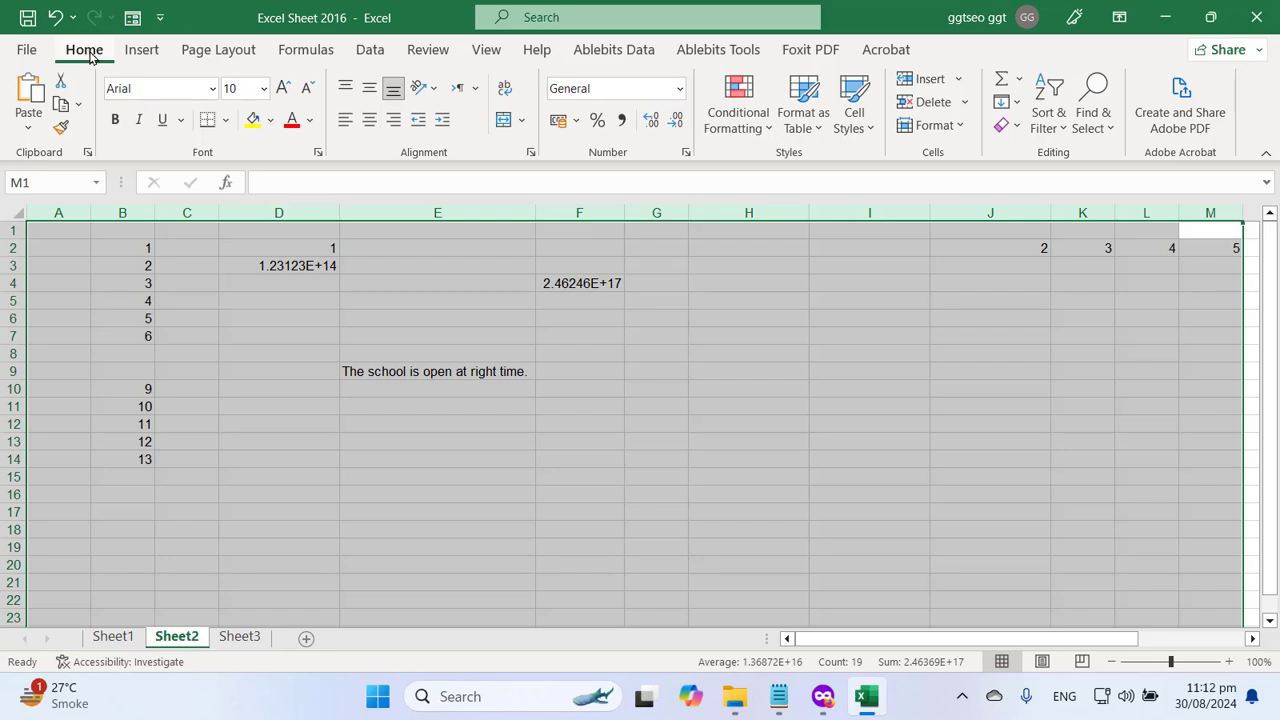
left_click(962, 126)
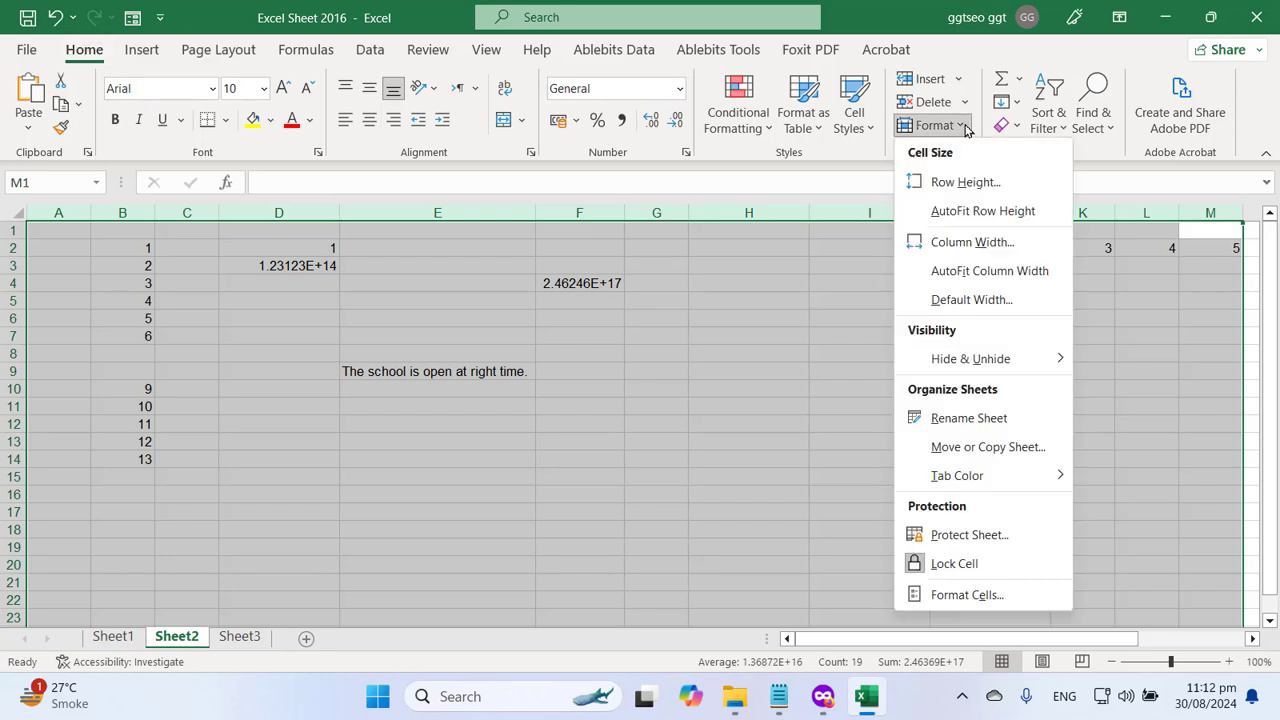
left_click(1013, 300)
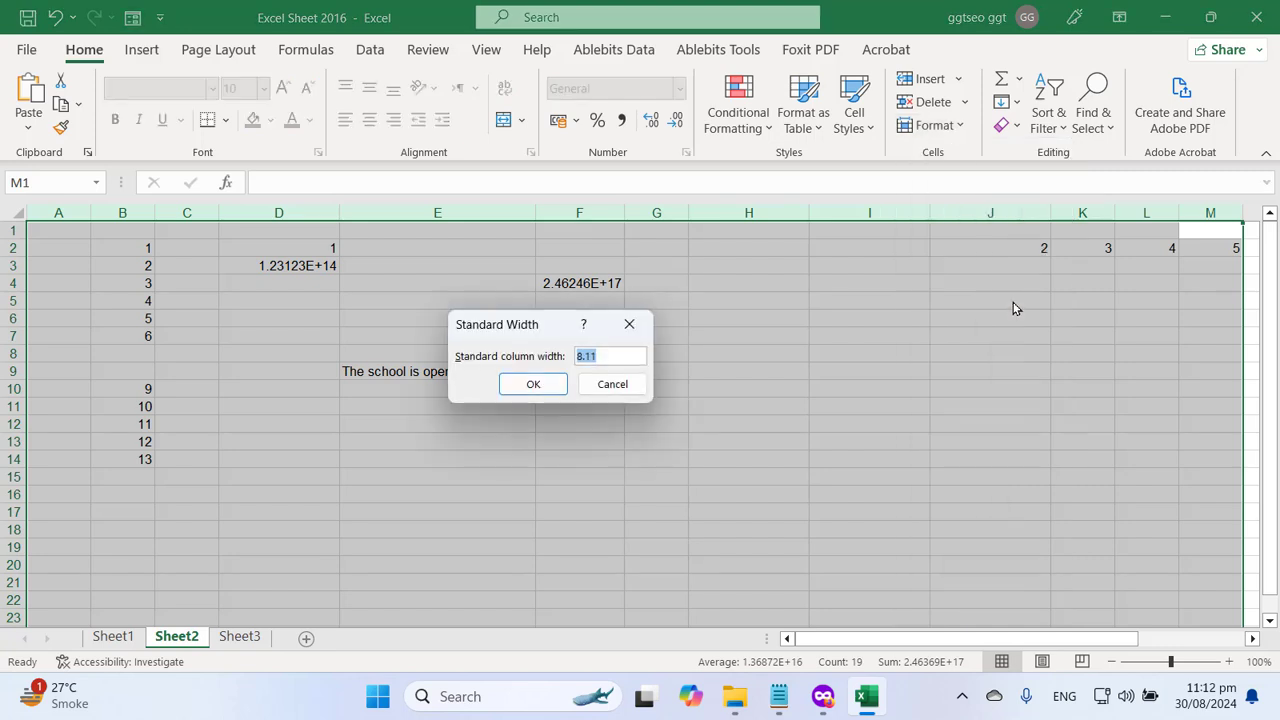
left_click(531, 383)
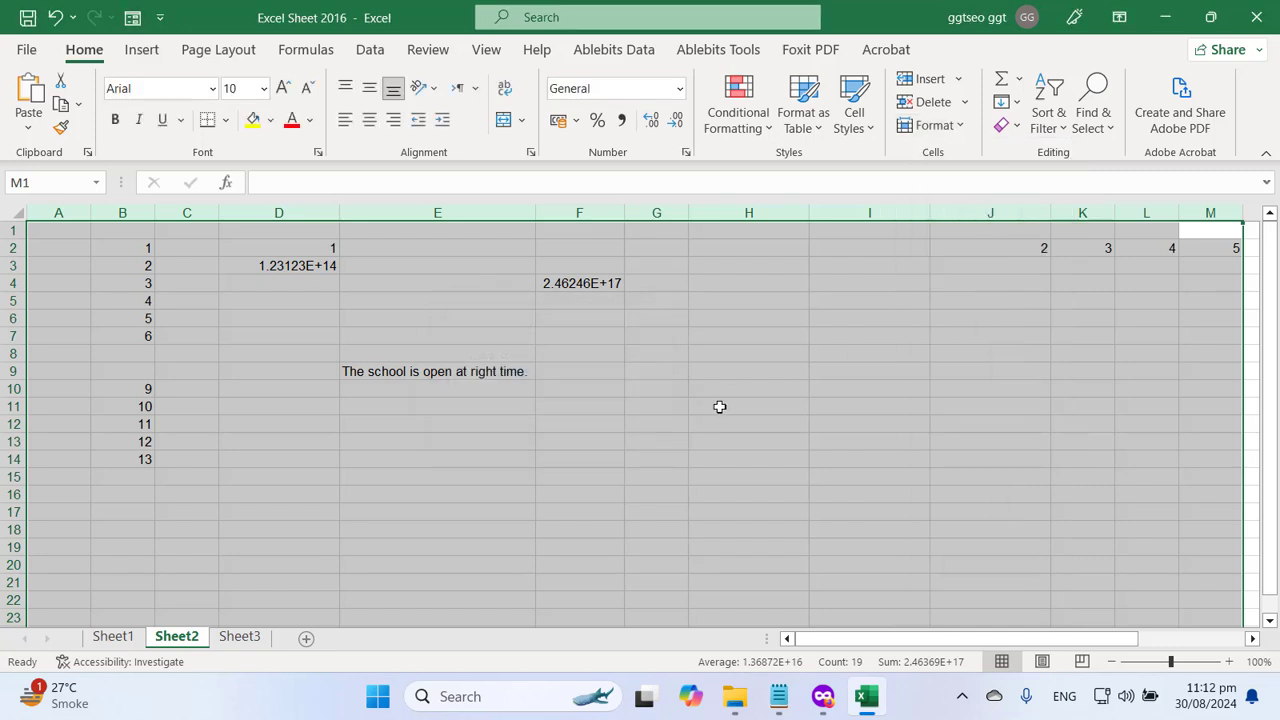
left_click(719, 405)
left_click(643, 371)
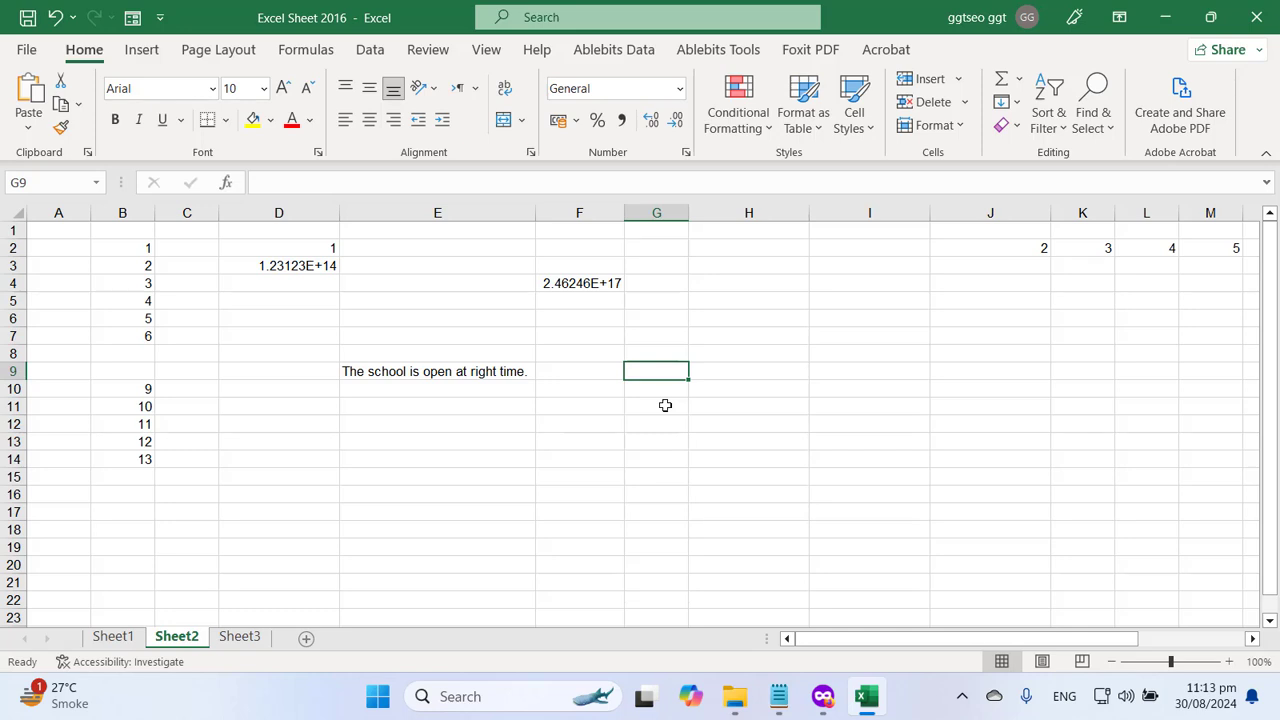
left_click(763, 460)
left_click(731, 392)
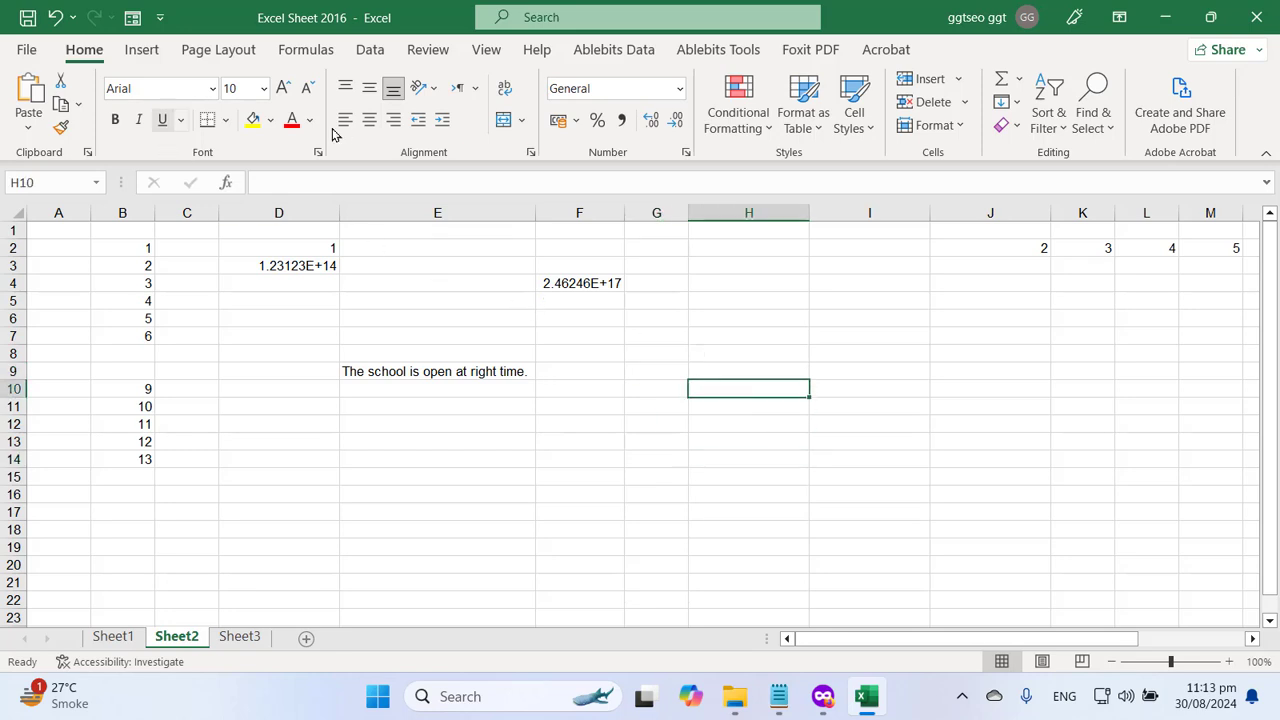
- With cell E8 selected, review the sheet's standard column width setting and dismiss it without changes
left_click(482, 353)
left_click(962, 129)
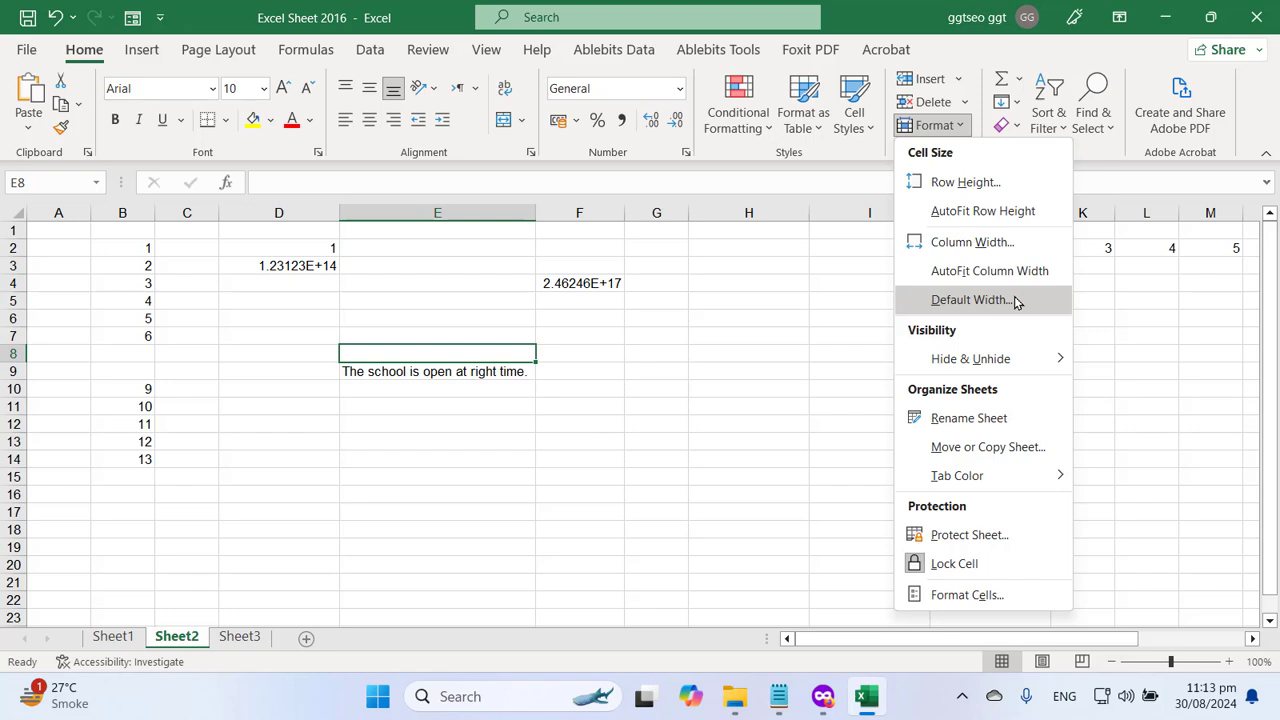
left_click(1015, 302)
left_click_drag(620, 356, 538, 350)
left_click(612, 384)
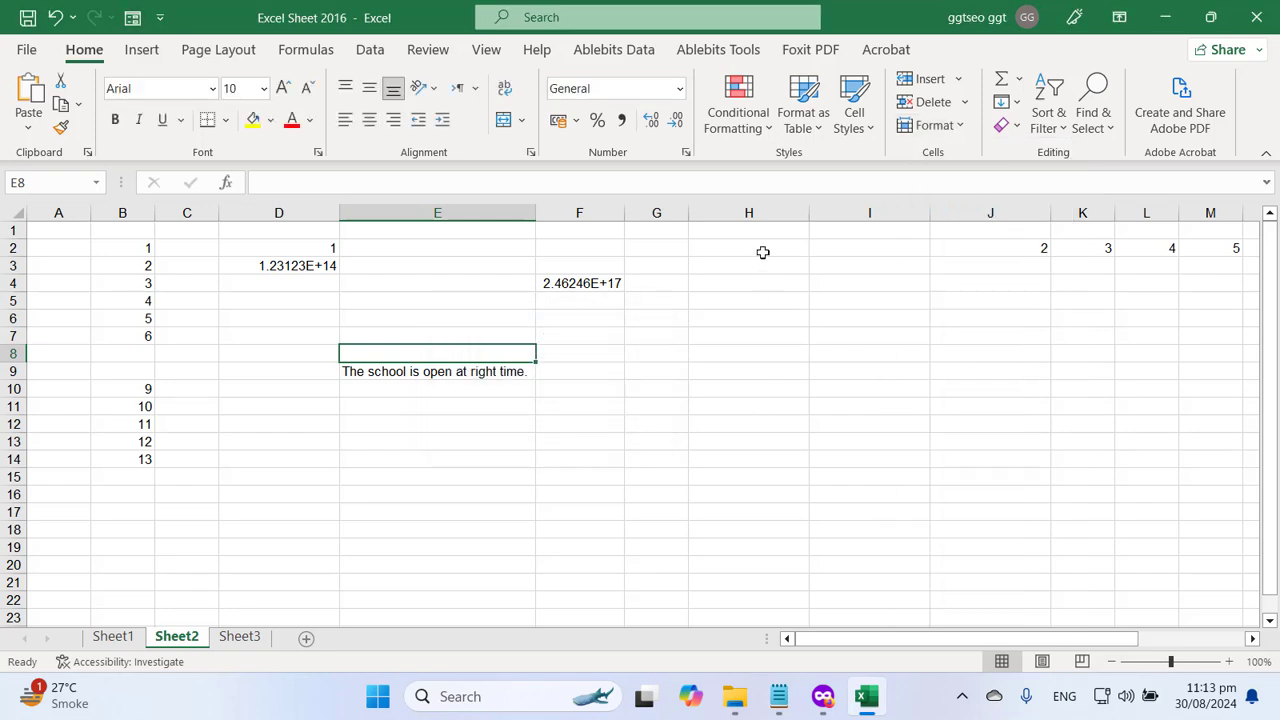
- Insert a new column before column H
left_click(780, 207)
right_click(780, 209)
left_click(836, 406)
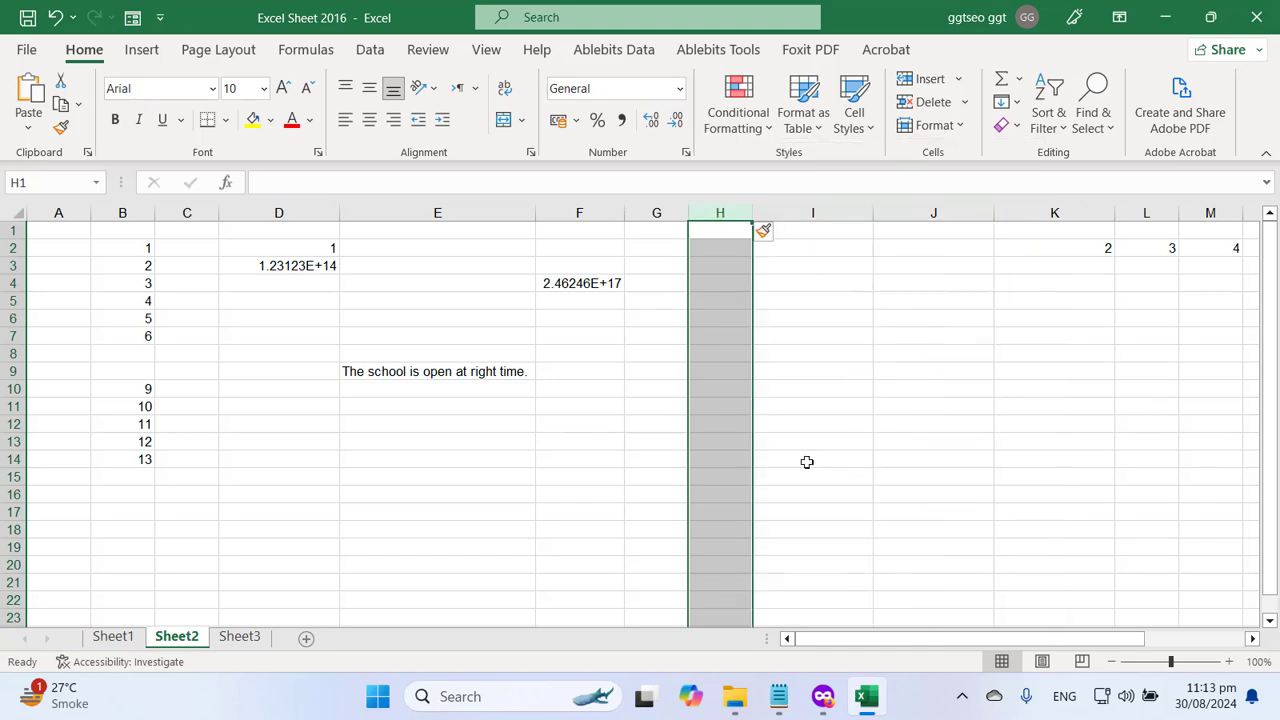
left_click(806, 459)
left_click(731, 283)
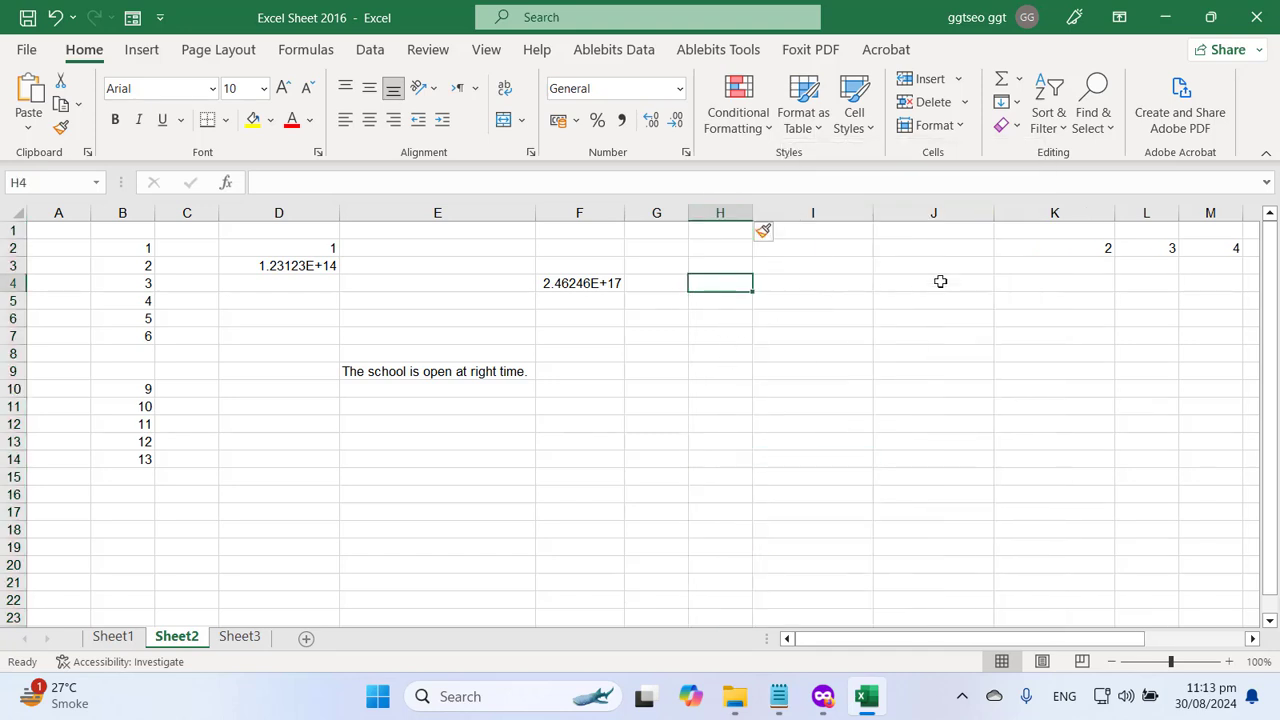
- Insert a new column before column J and narrow the new column by hand
left_click(964, 212)
right_click(964, 212)
left_click(997, 418)
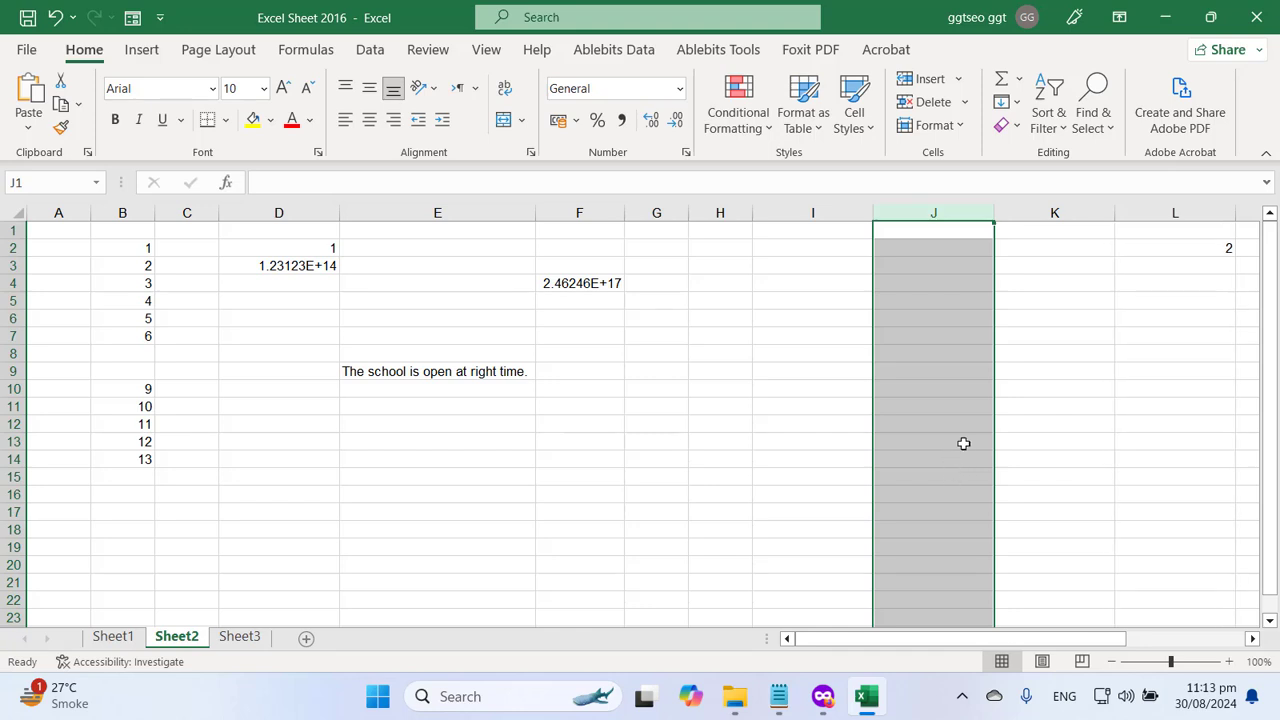
left_click(963, 443)
left_click_drag(990, 213, 938, 214)
left_click(991, 260)
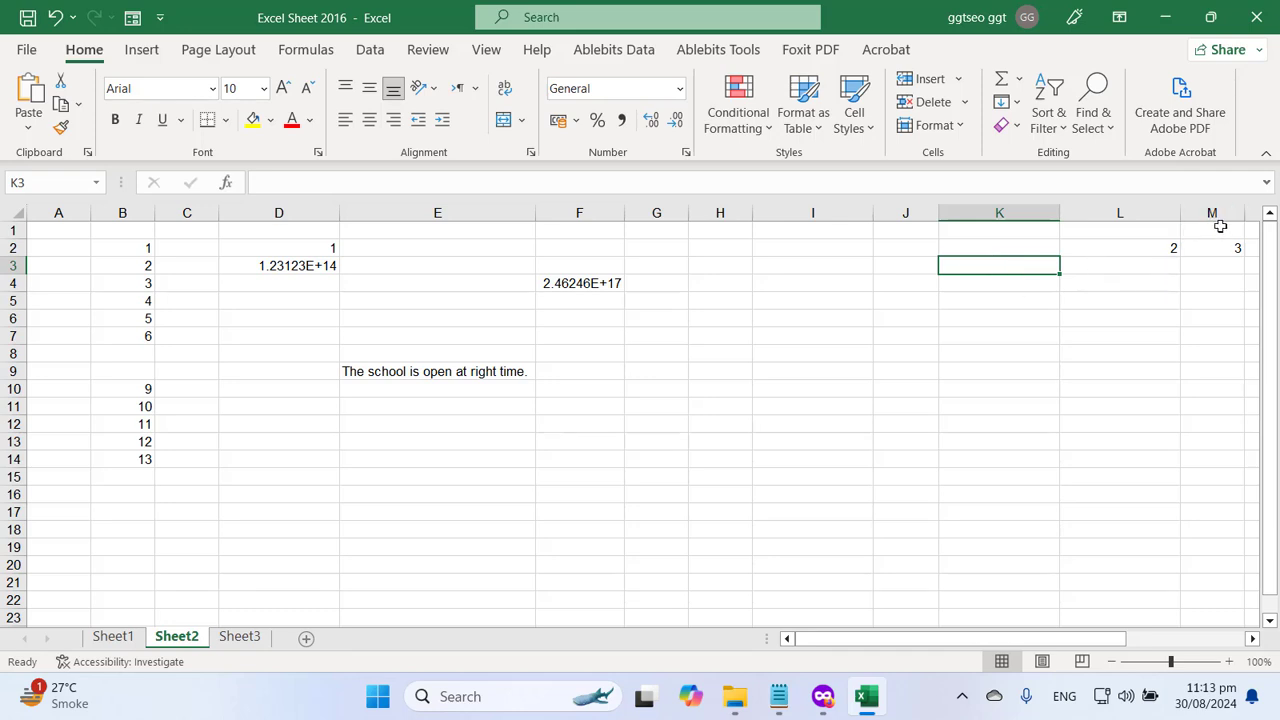
- Set the width of columns A through M to 8.11
left_click_drag(1214, 213, 58, 213)
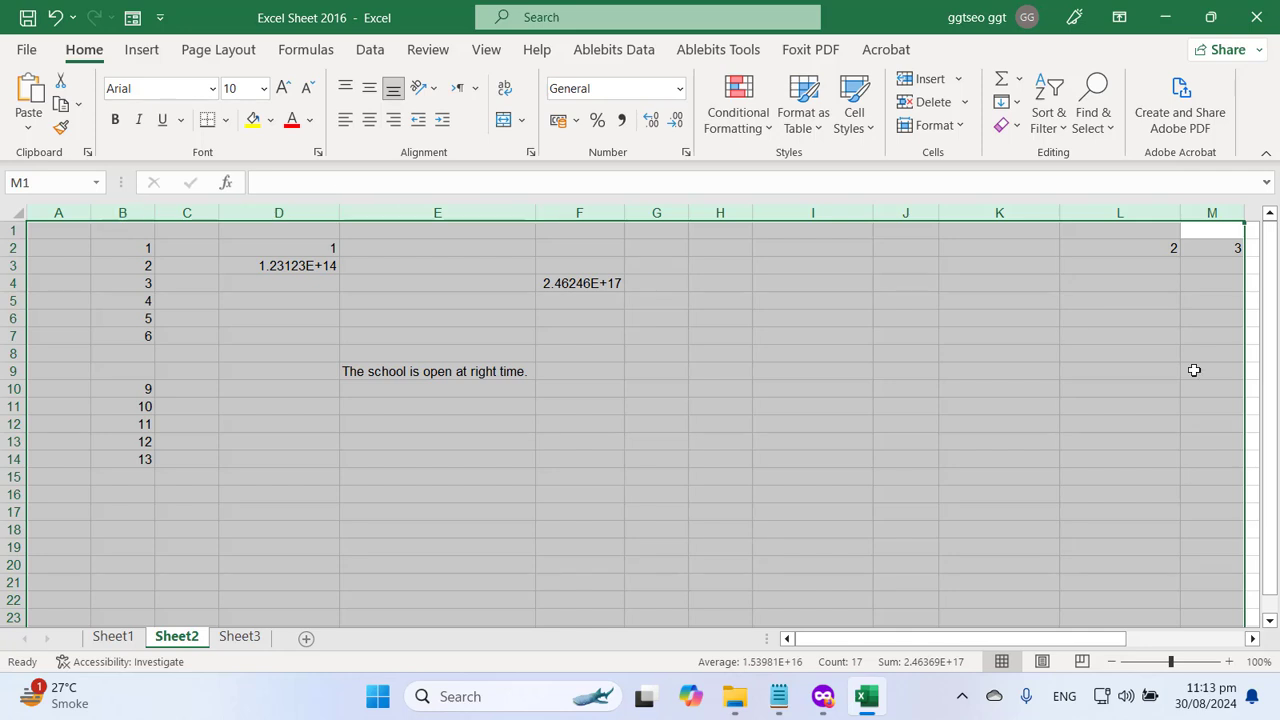
left_click(955, 126)
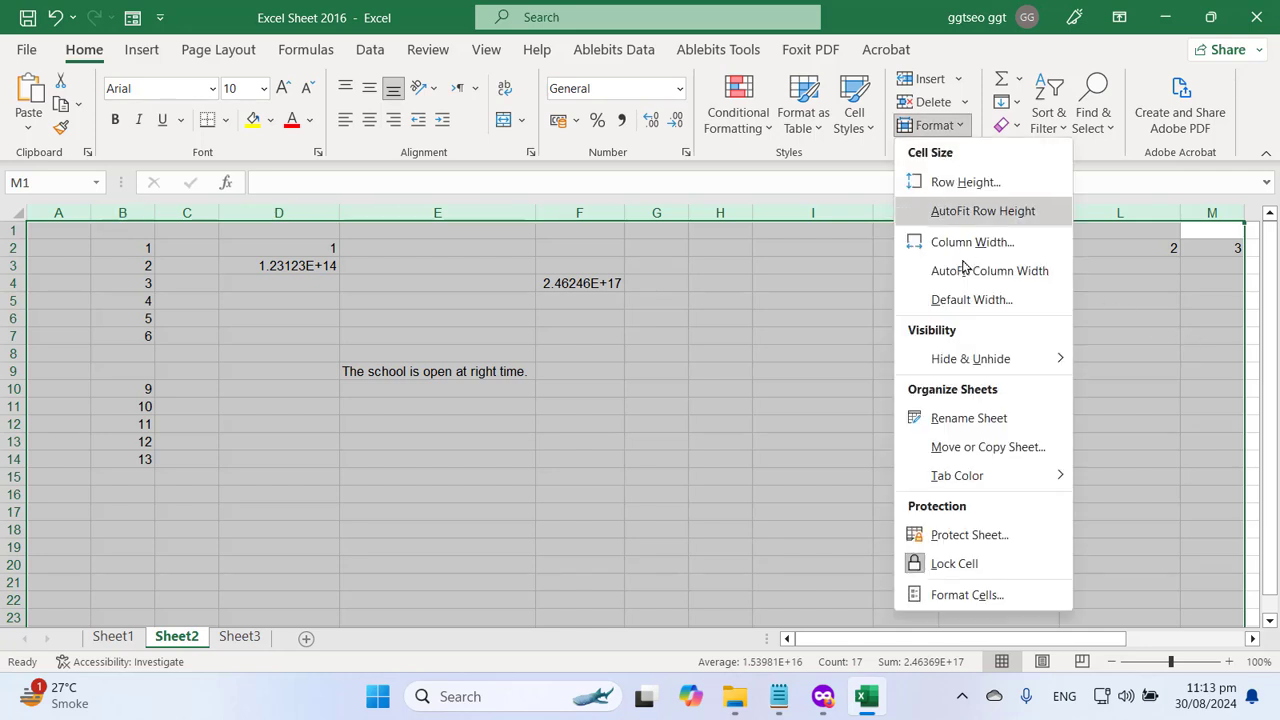
left_click(994, 244)
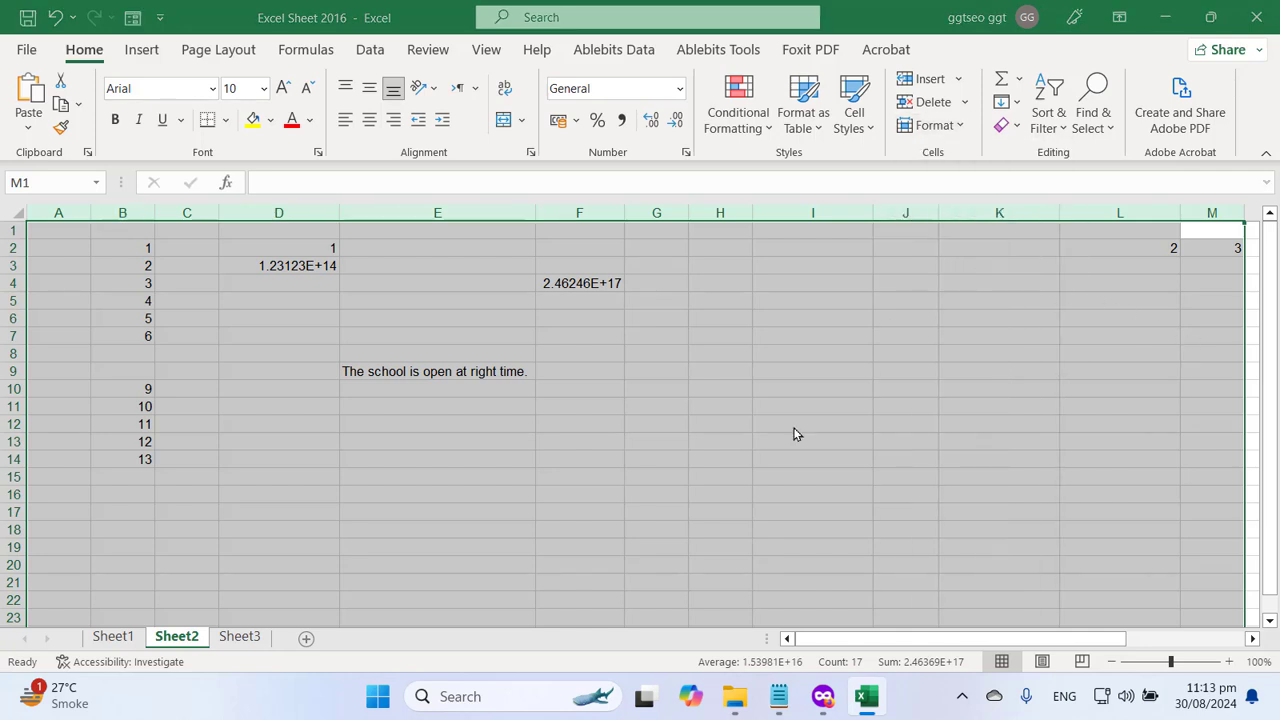
type("8.11")
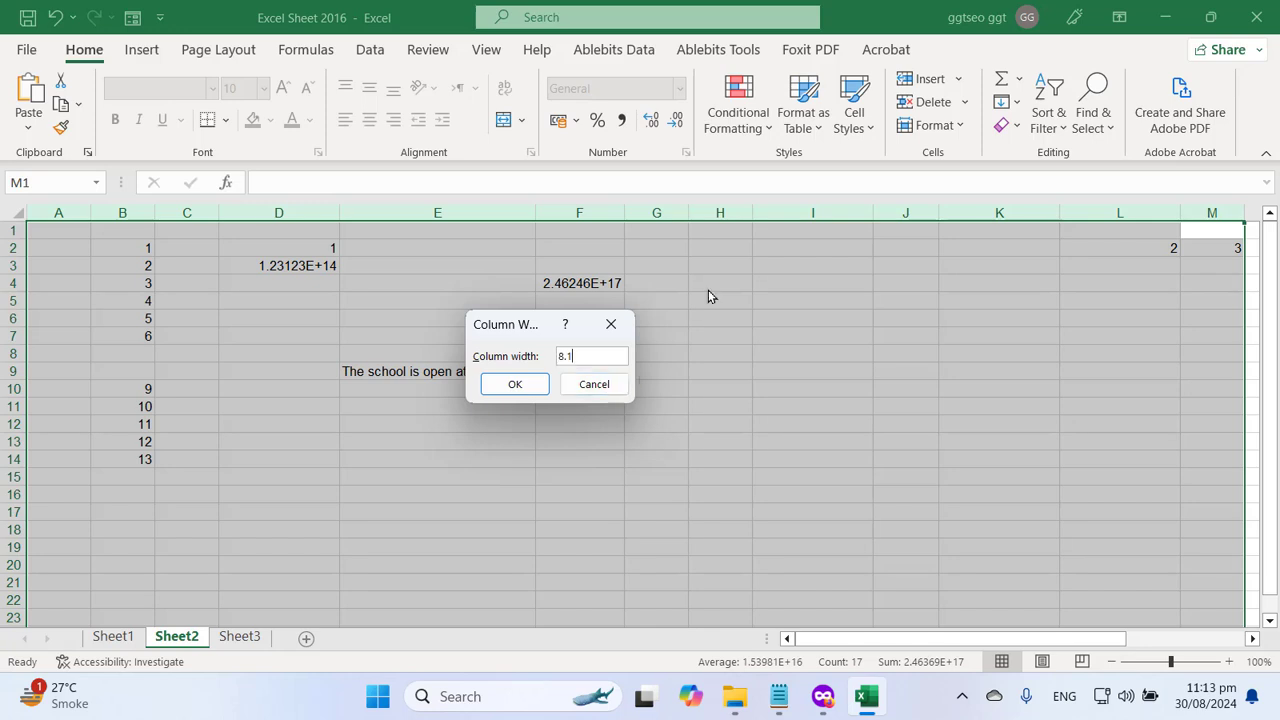
left_click(529, 390)
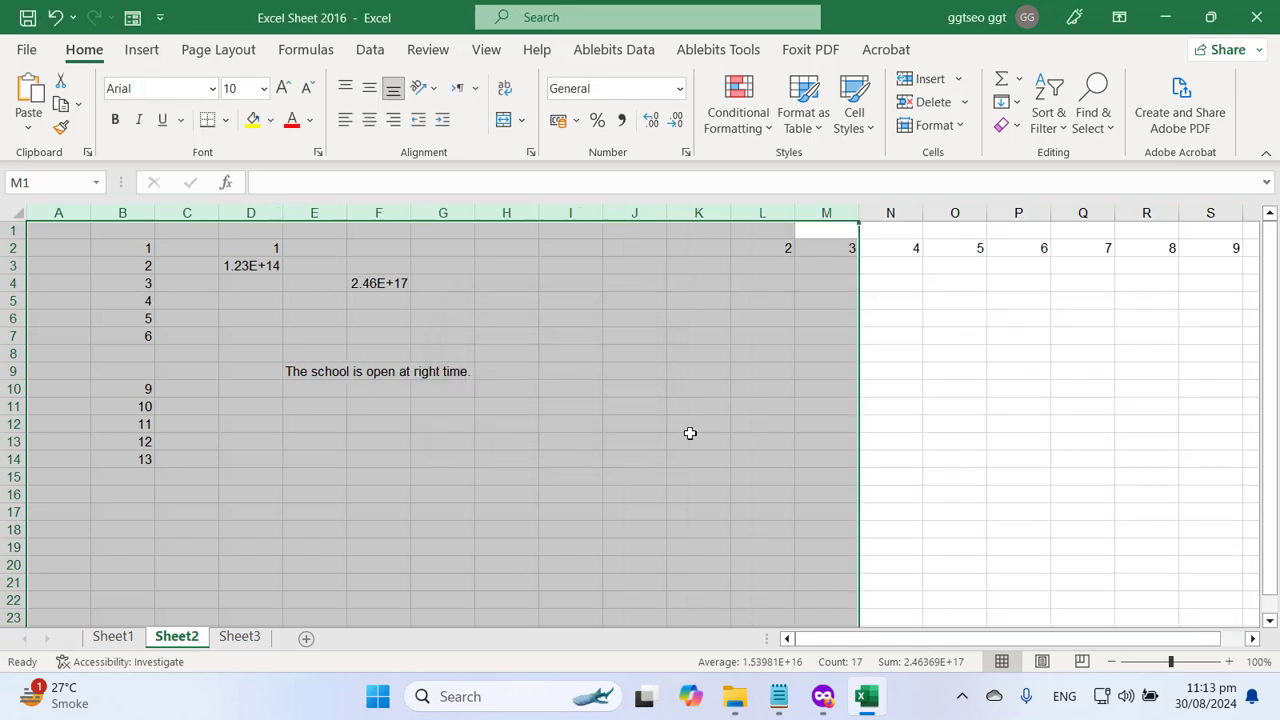
left_click(690, 438)
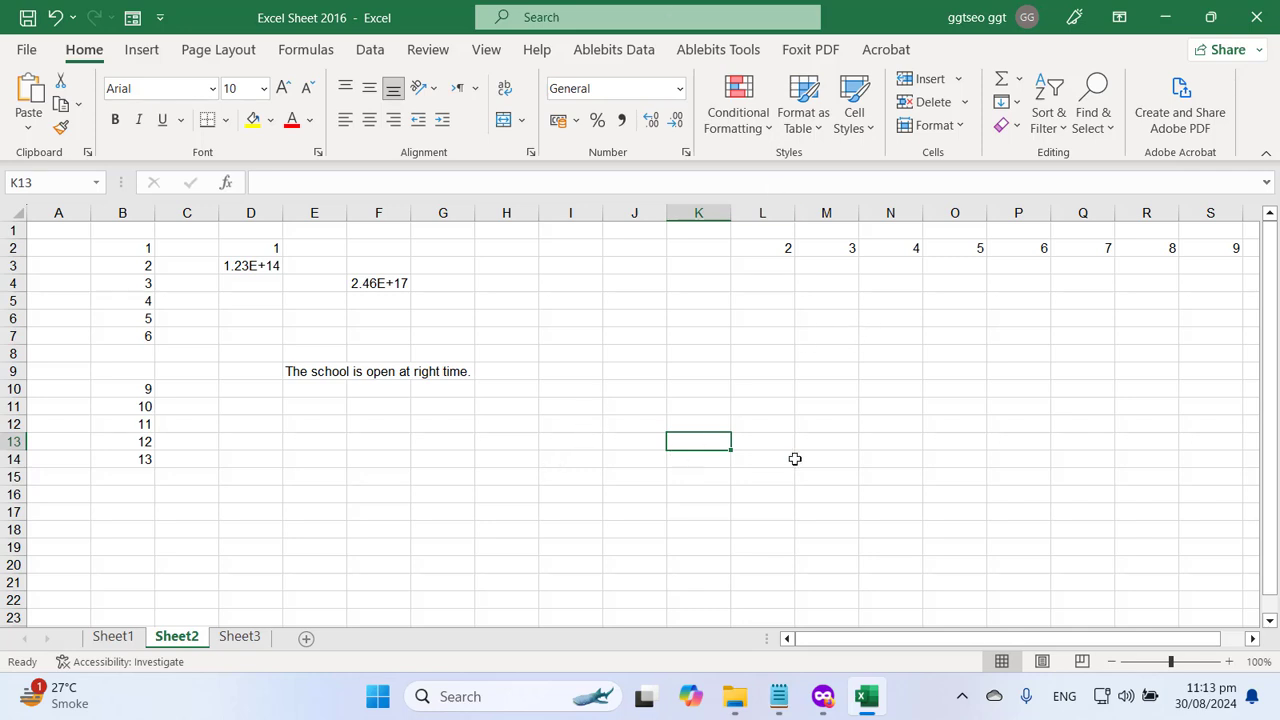
- In the Notepad list, remove the extra blank line above "How to increase row height manually?" and add blank lines below it
left_click(788, 695)
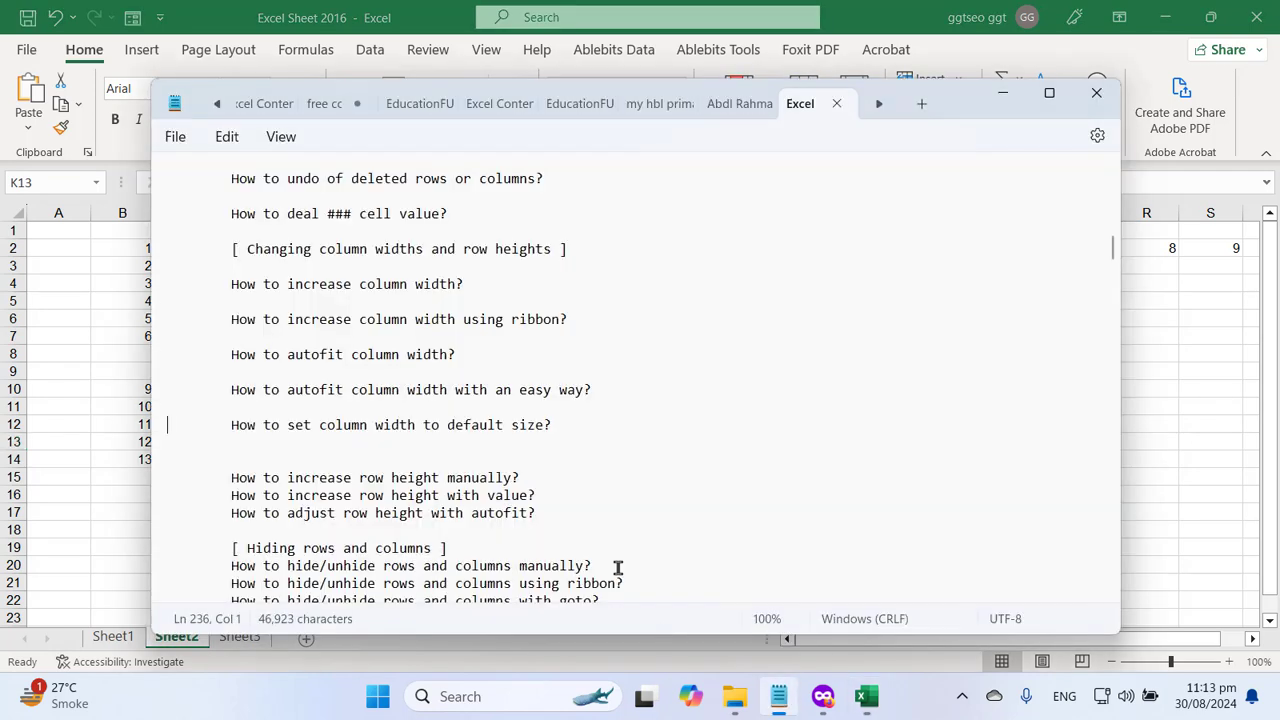
left_click(360, 459)
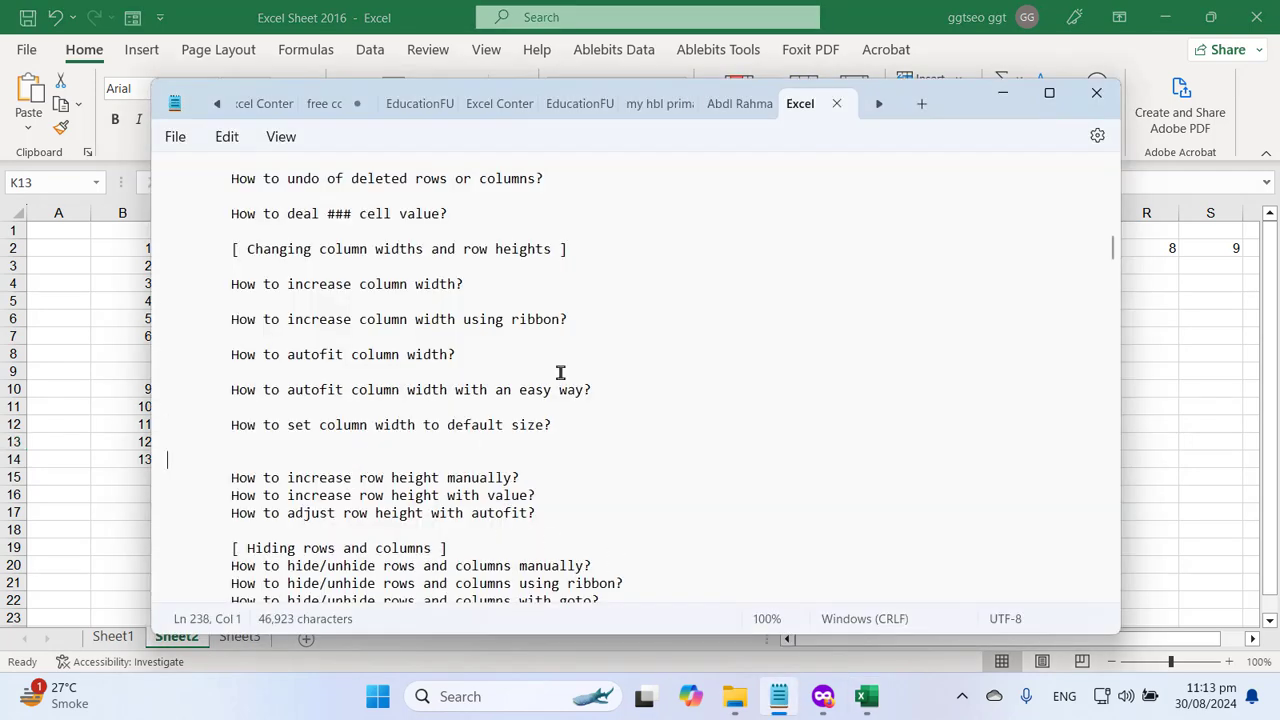
key("BackSpace")
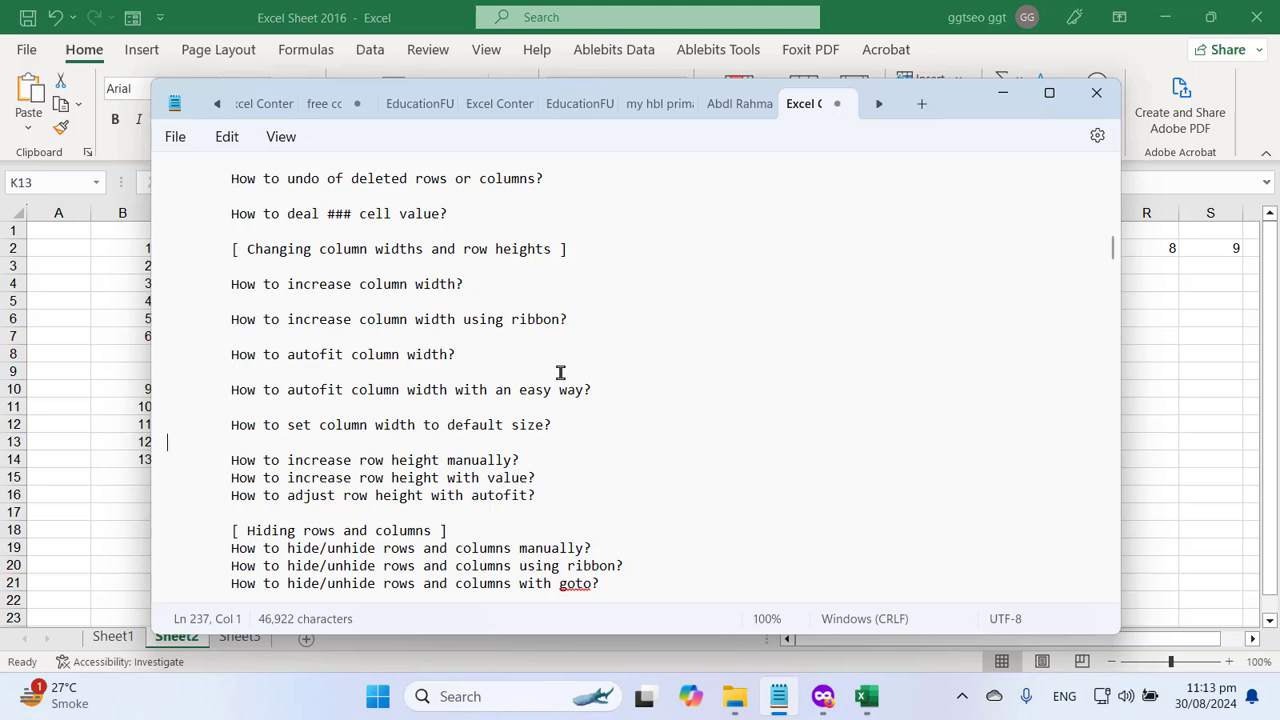
key("Down")
key("Down")
key("Return")
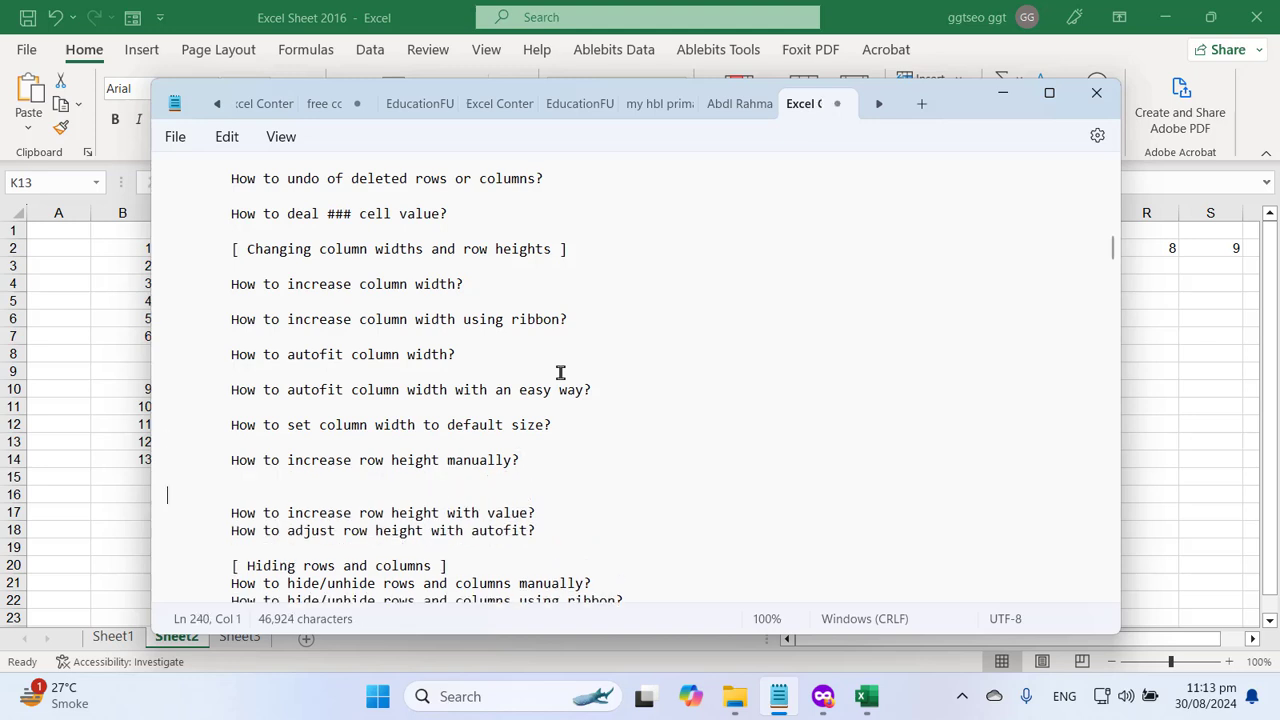
left_click(335, 459)
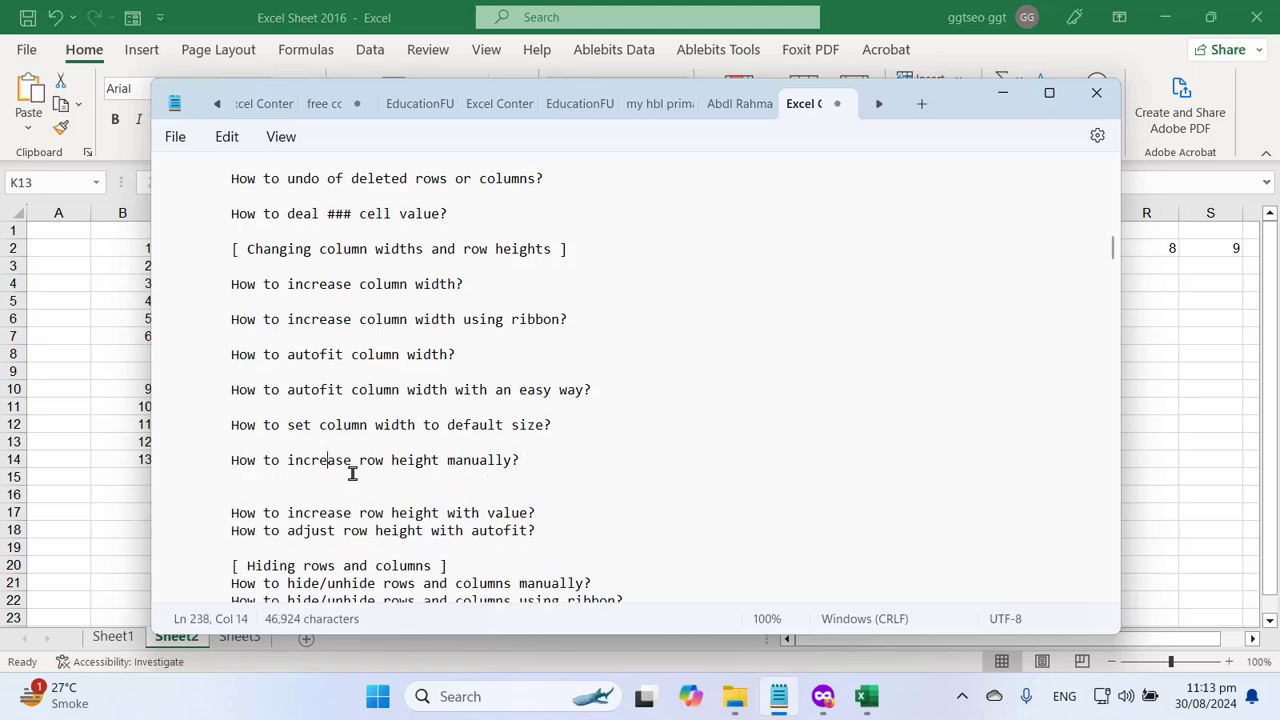
- Return to Excel and increase the height of row 8 by hand to several times a normal row
left_click(293, 72)
left_click(326, 476)
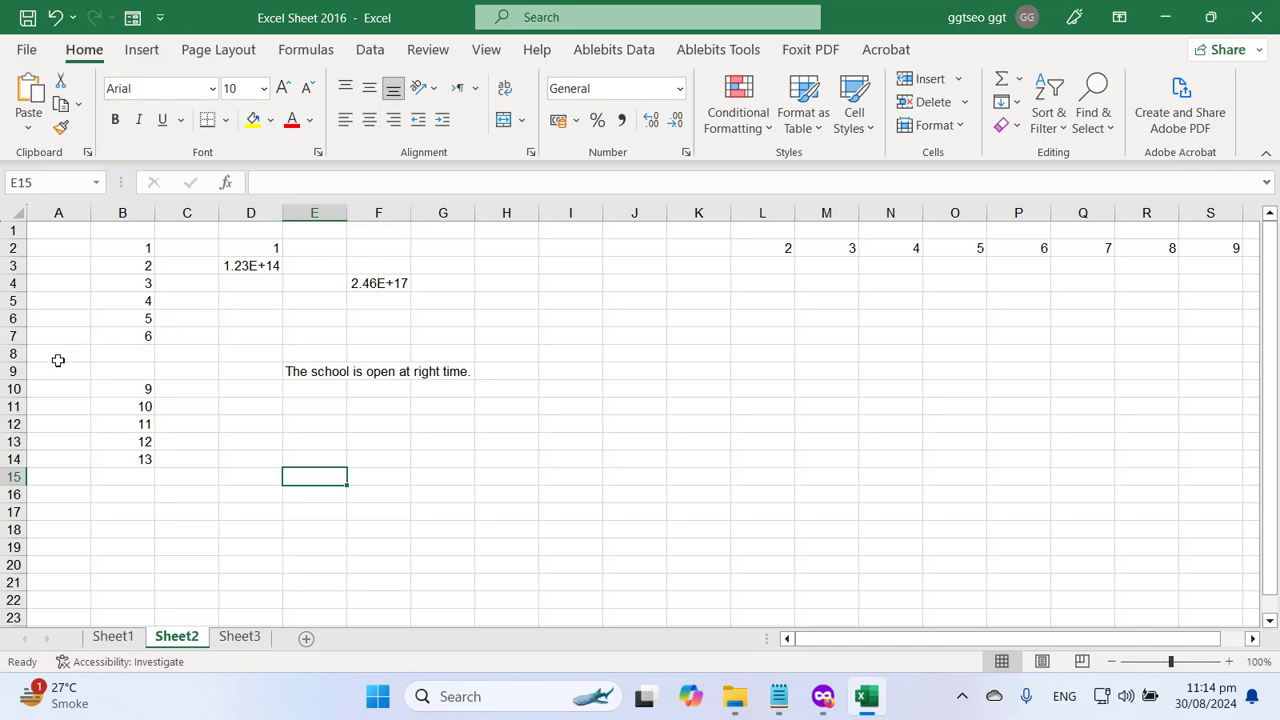
left_click_drag(8, 362, 9, 407)
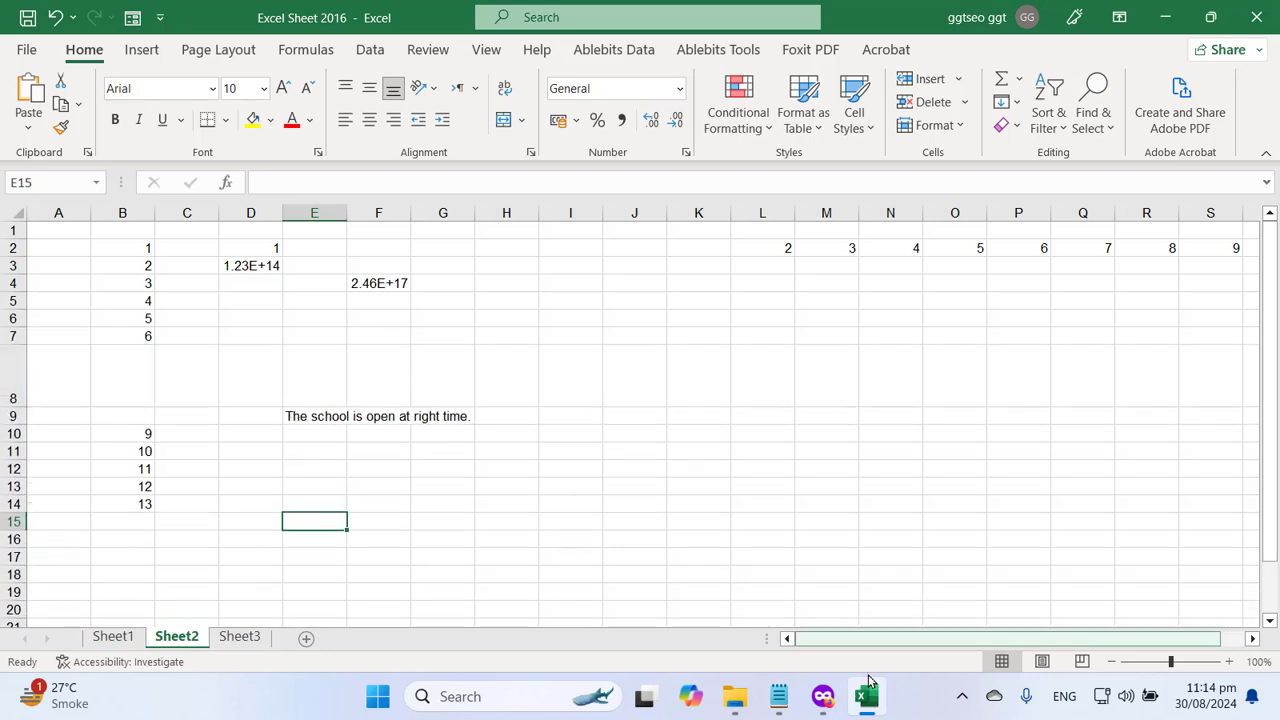
- In the Notepad list, add blank lines below "How to increase row height with value?" and highlight that question
left_click(779, 696)
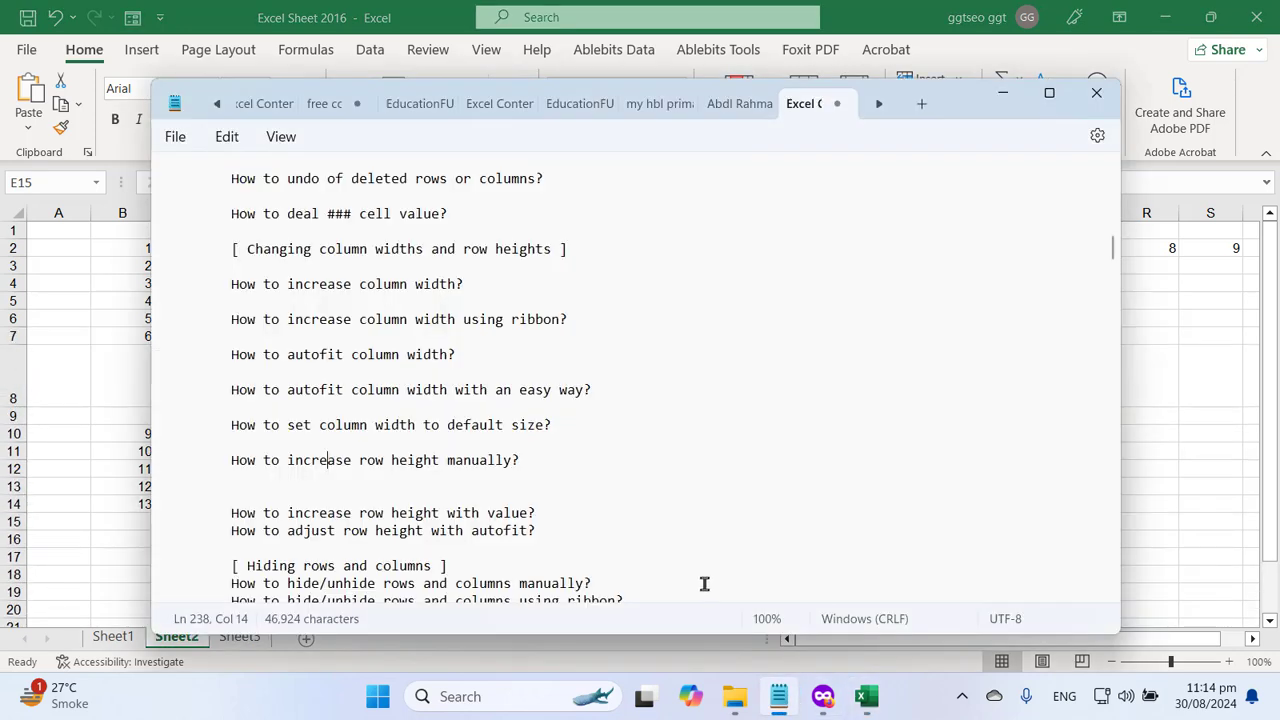
left_click(590, 511)
key("Return")
key("Return")
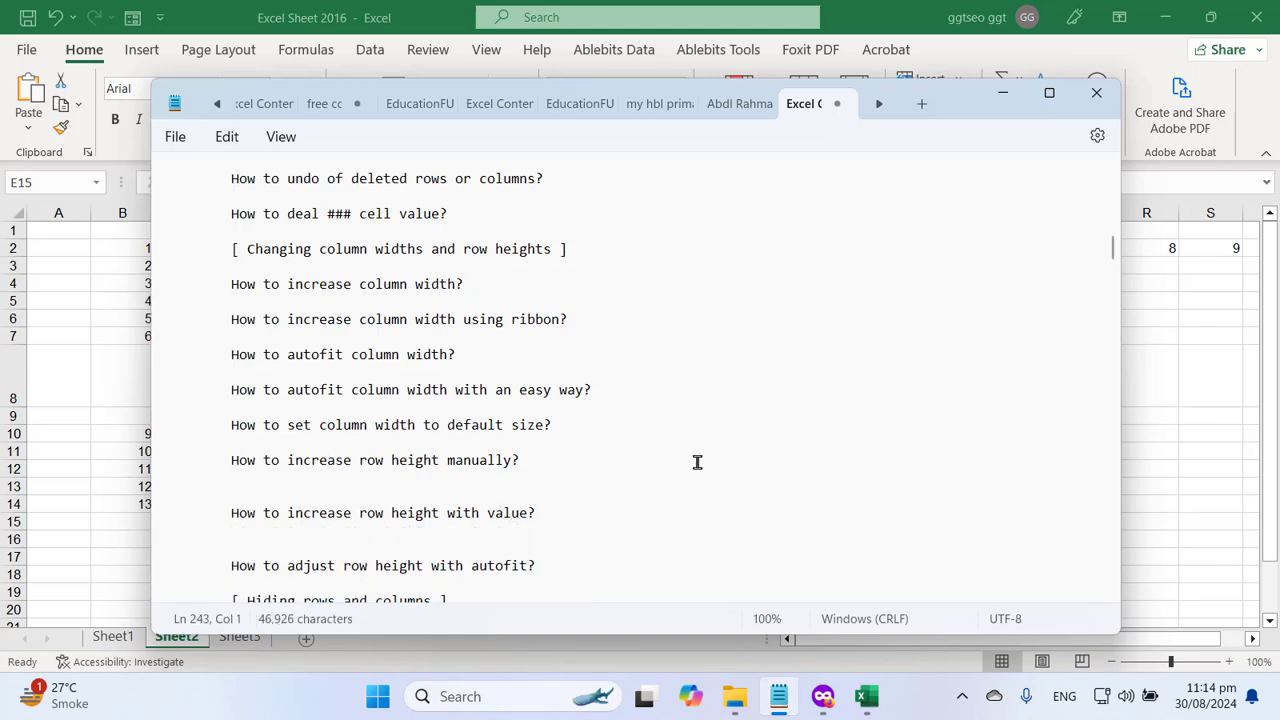
scroll(697, 460, "down", 2)
left_click(491, 428)
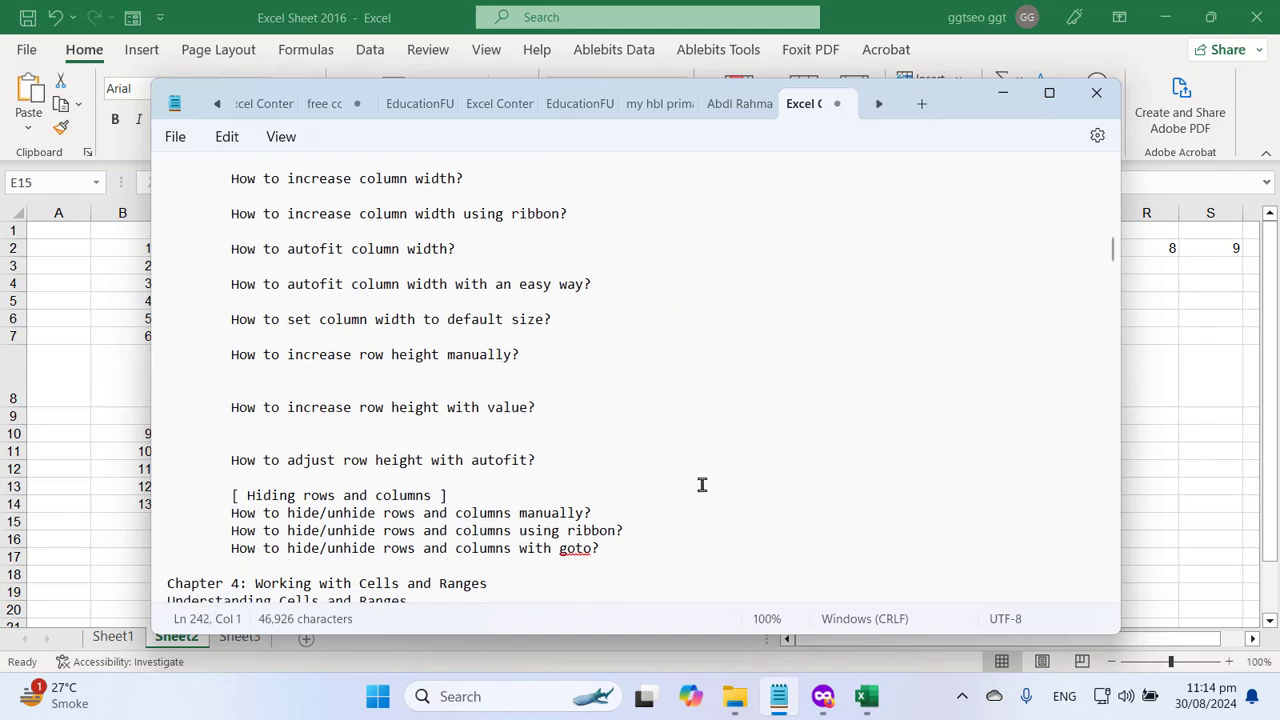
left_click_drag(232, 408, 475, 428)
- Return to Excel and set the height of row 10 to 24
left_click(338, 5)
left_click(188, 502)
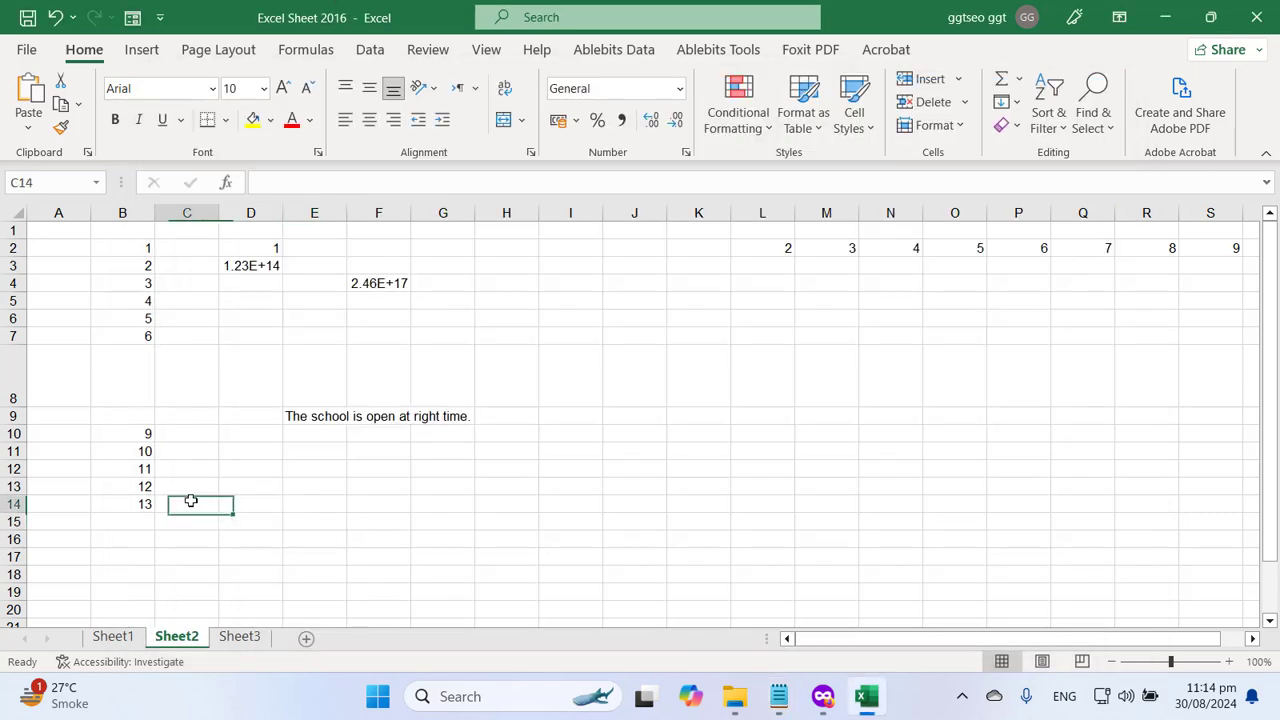
left_click(63, 438)
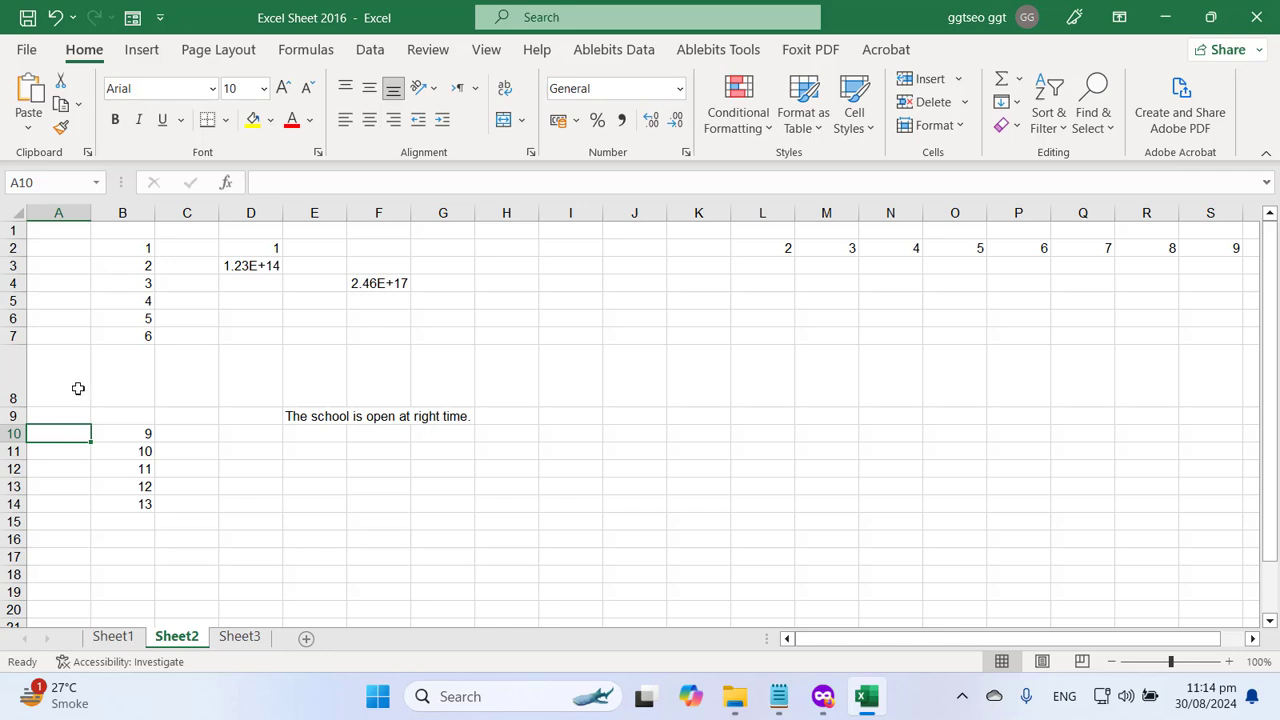
left_click(962, 125)
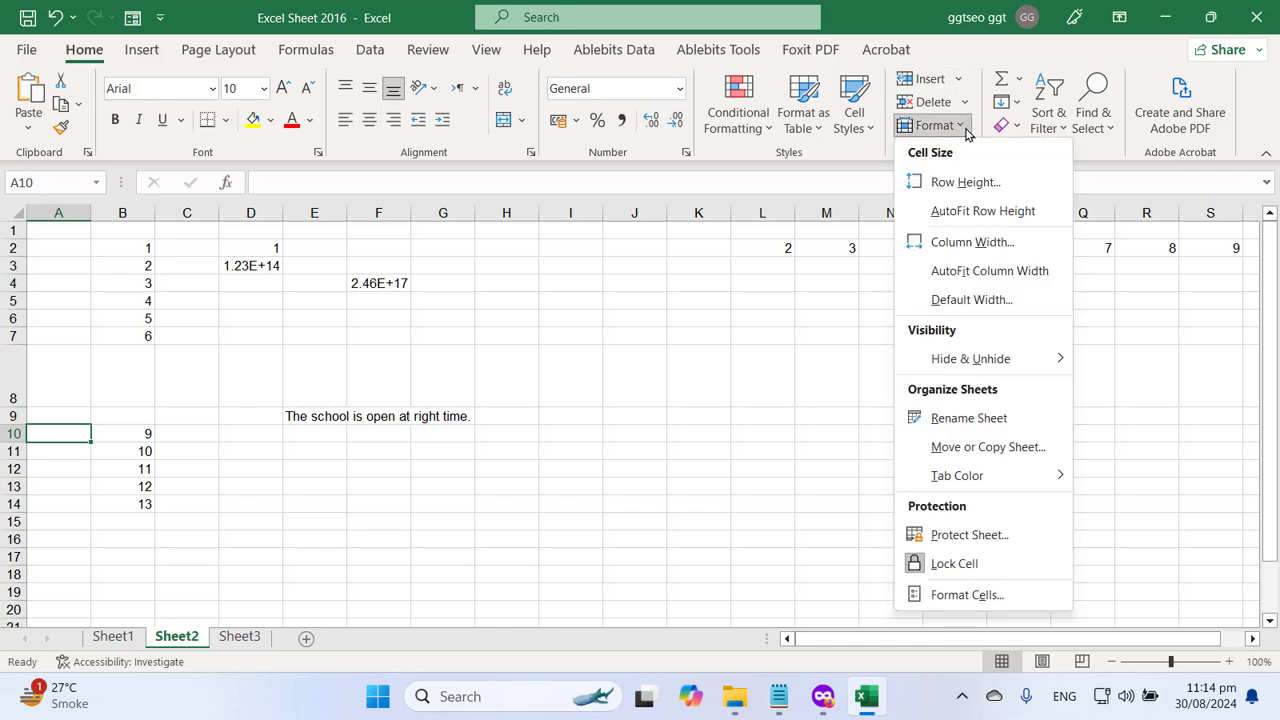
left_click(1024, 187)
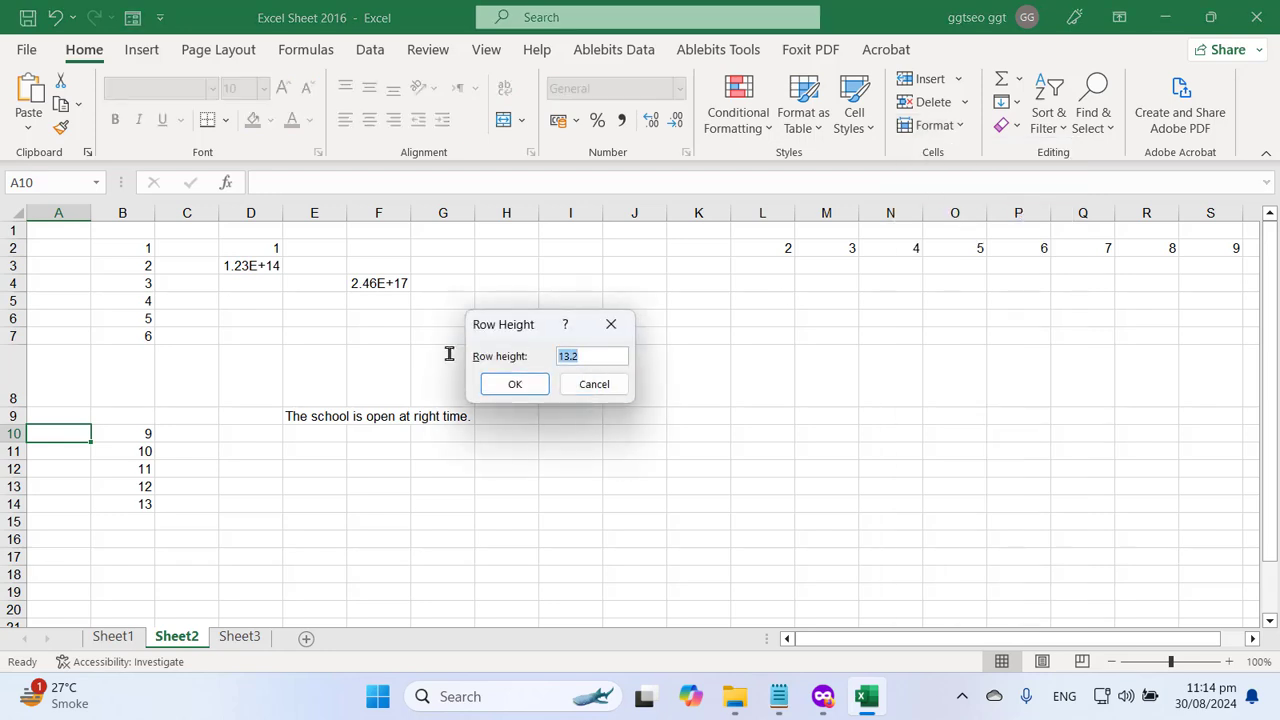
type("24")
left_click(515, 384)
left_click(410, 442)
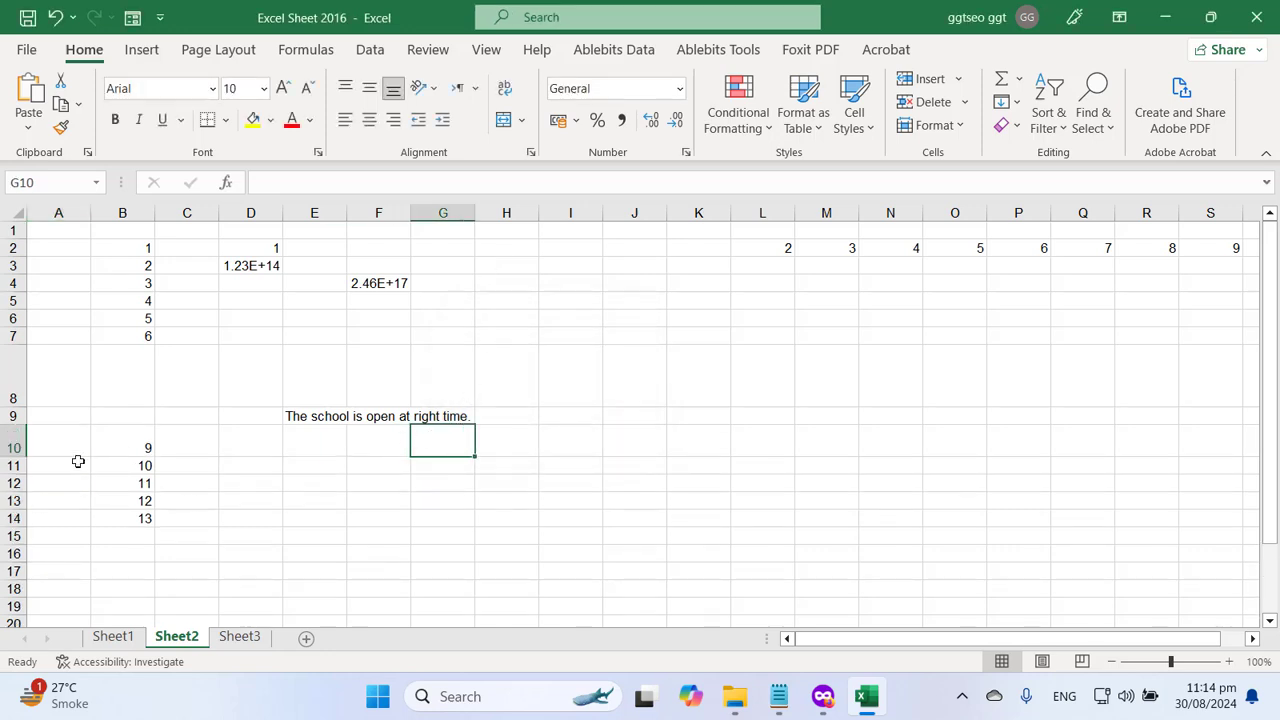
- Switch to the Notepad list and highlight the question "How to adjust row height with autofit"
left_click(780, 697)
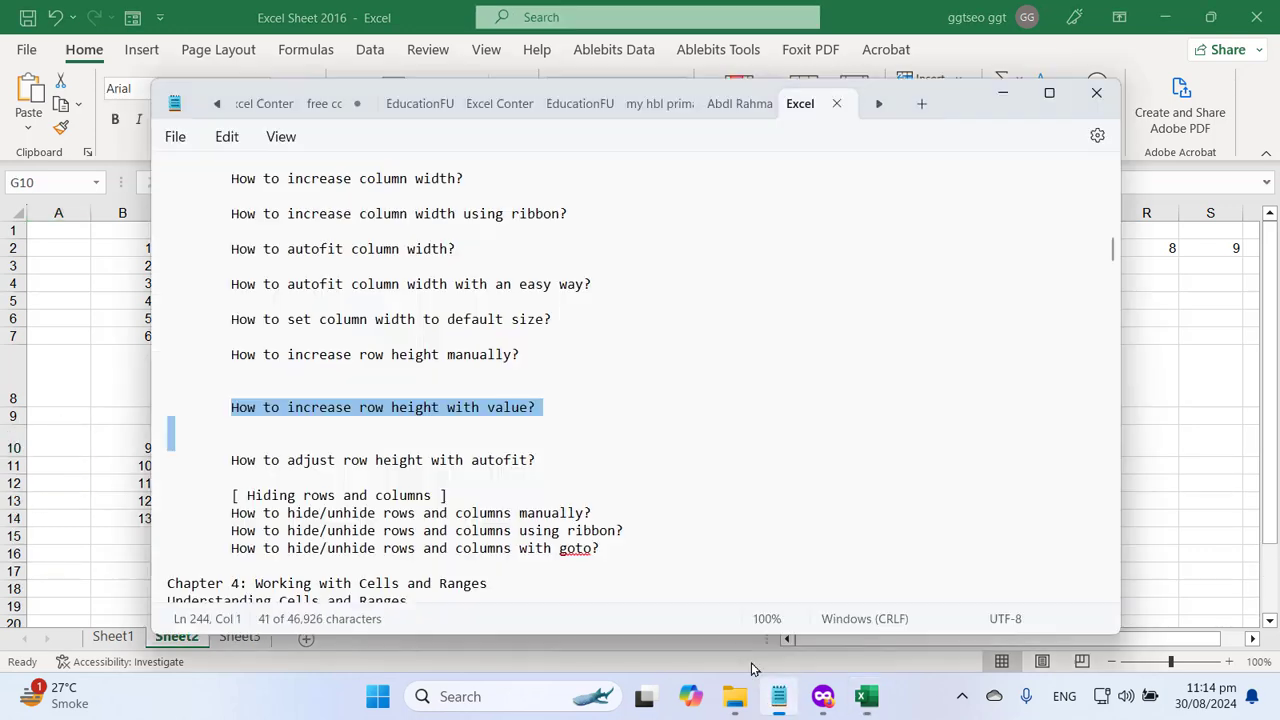
scroll(651, 475, "down", 2)
left_click_drag(233, 356, 523, 363)
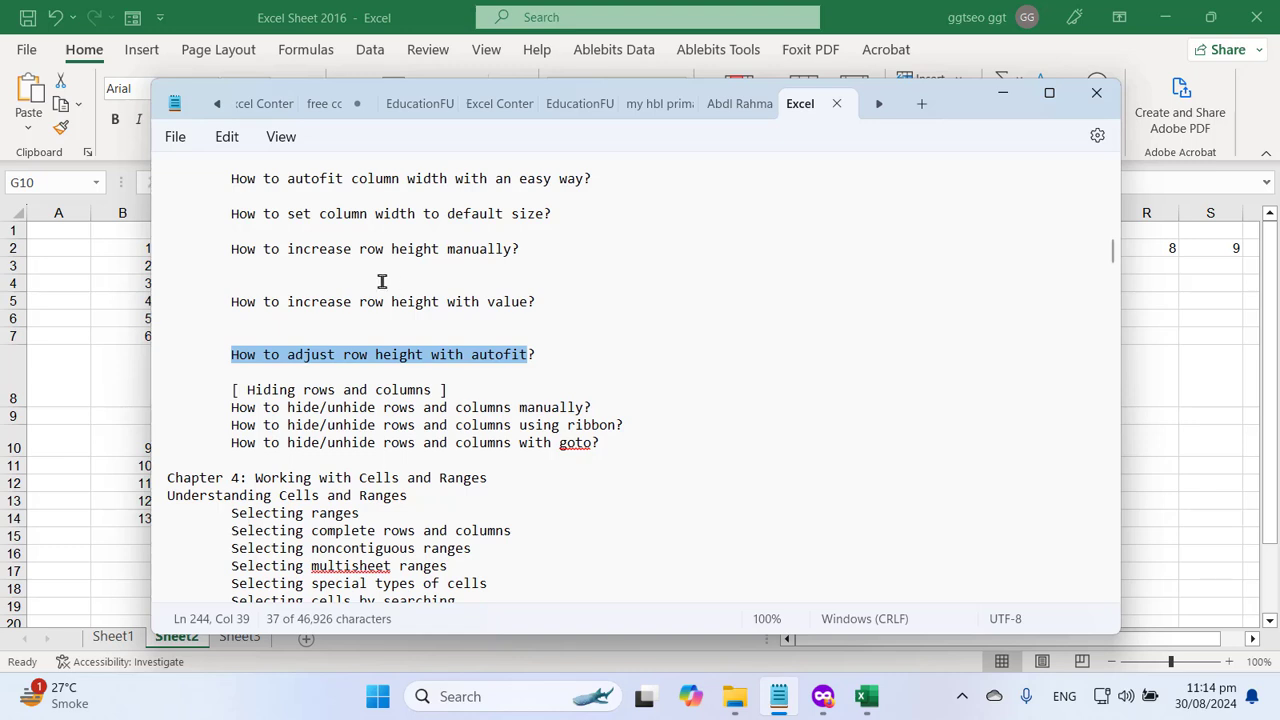
- Back in Excel, enlarge row 9 by hand and autofit its height directly from its header border
left_click(303, 5)
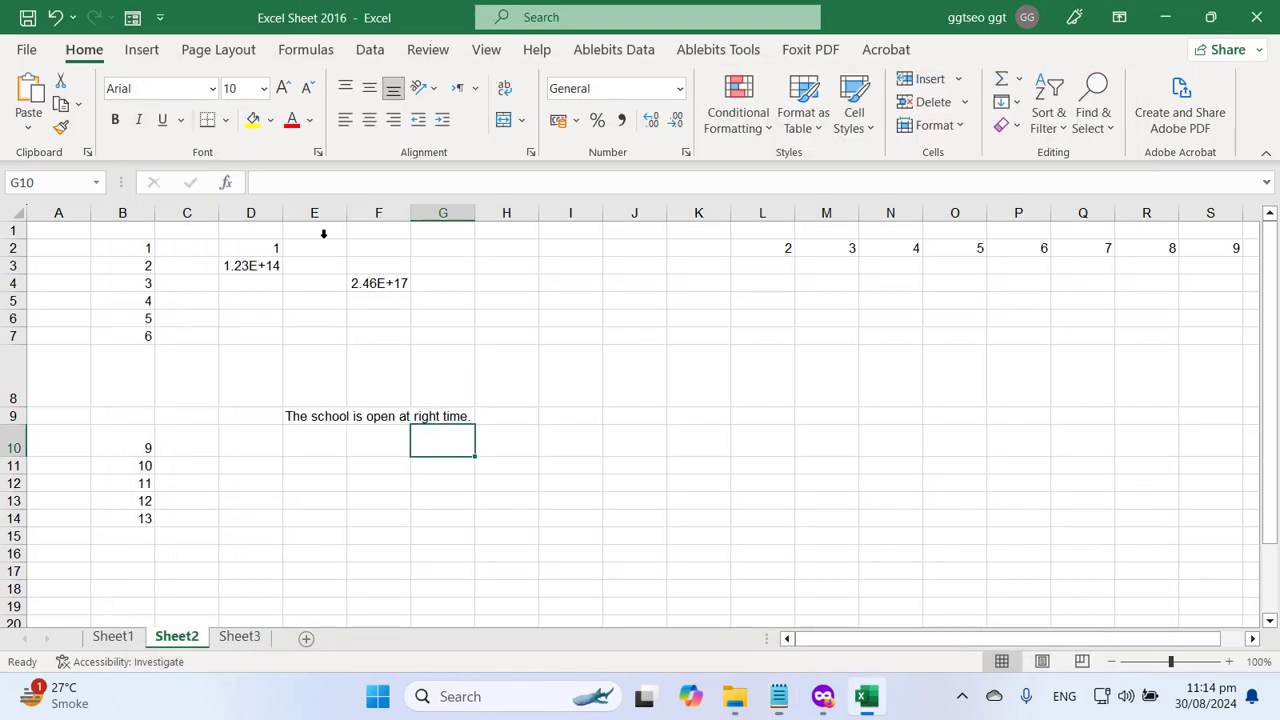
left_click(352, 402)
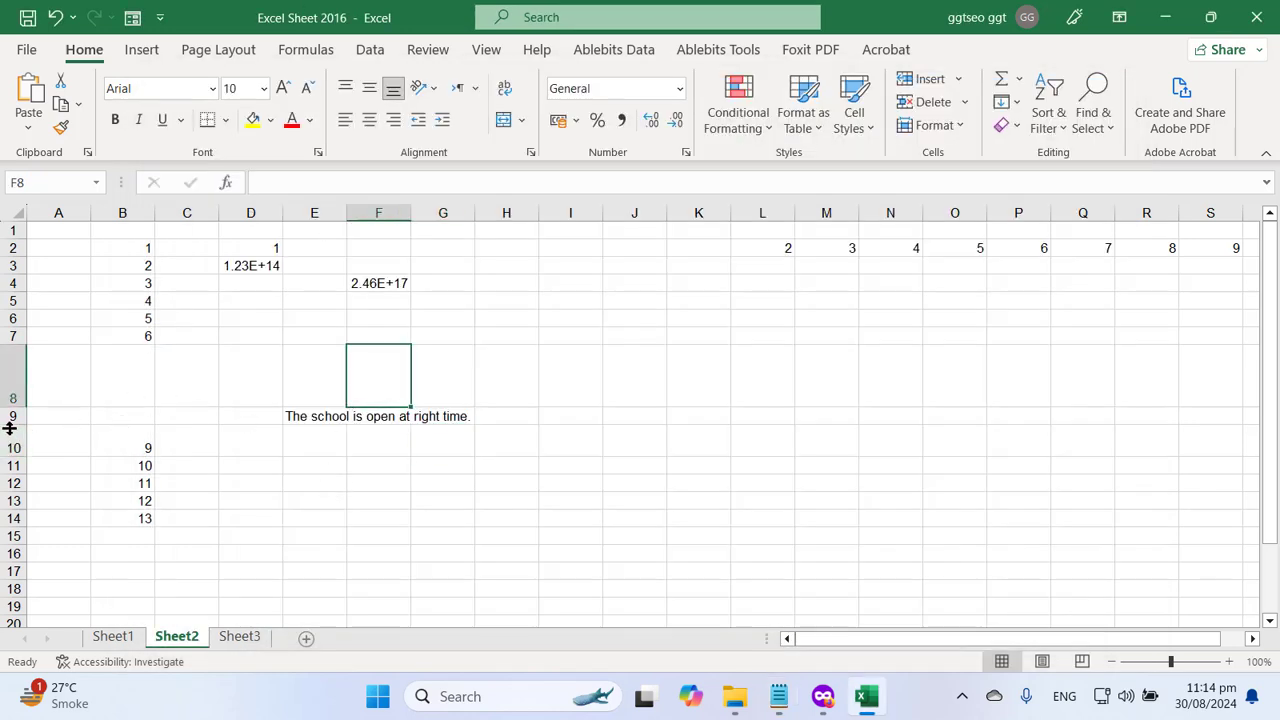
left_click_drag(12, 424, 12, 476)
left_click(365, 468)
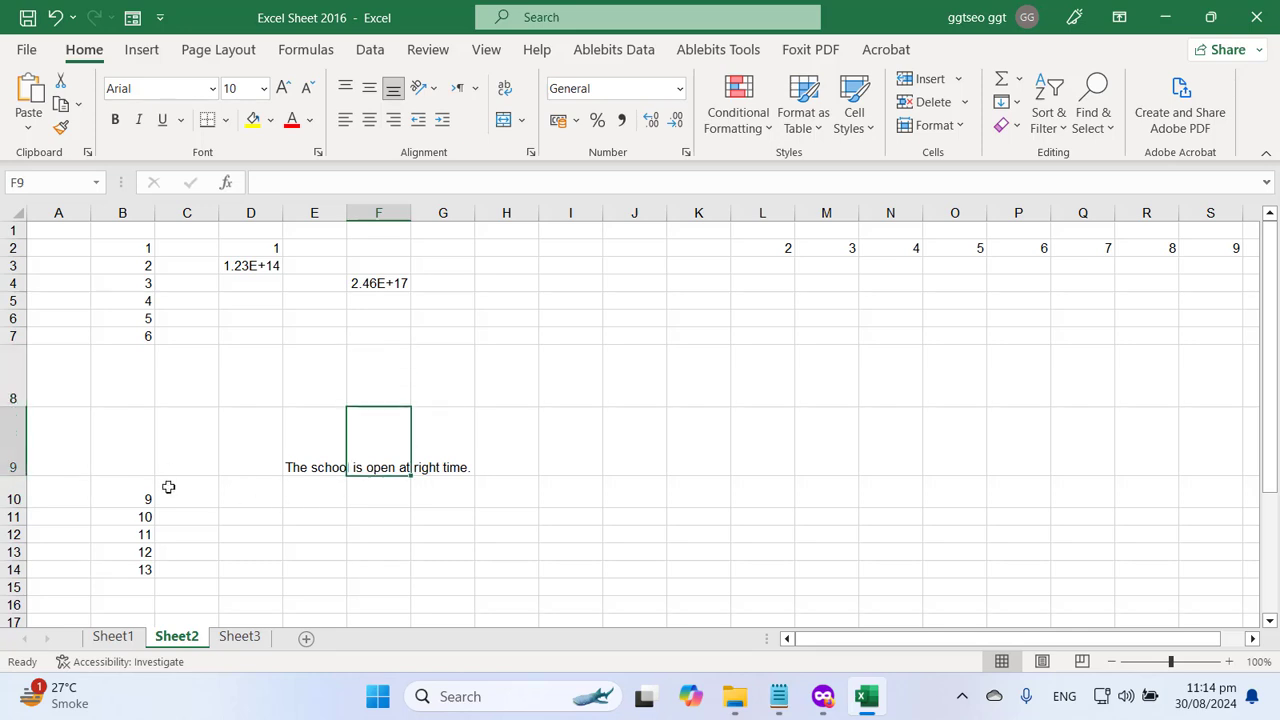
double_click(6, 476)
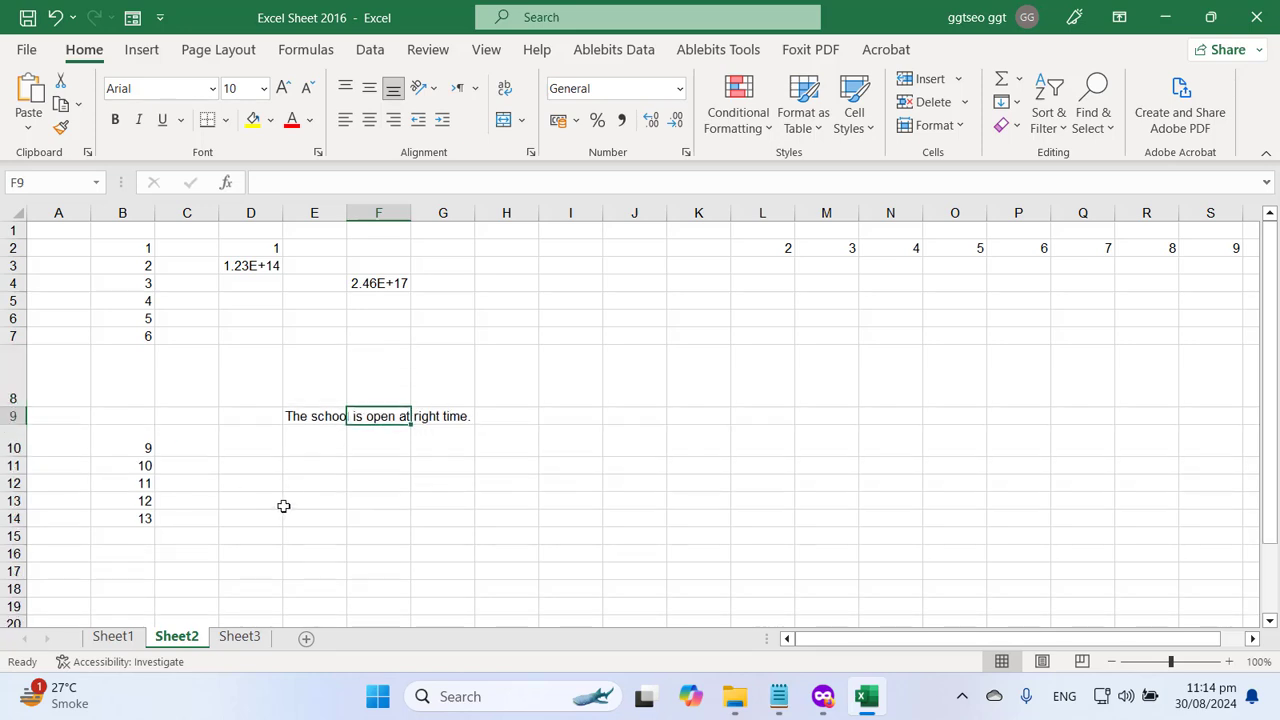
- Enlarge row 9 by hand again, select the whole row and apply AutoFit Row Height
left_click(284, 504)
left_click_drag(4, 422, 8, 485)
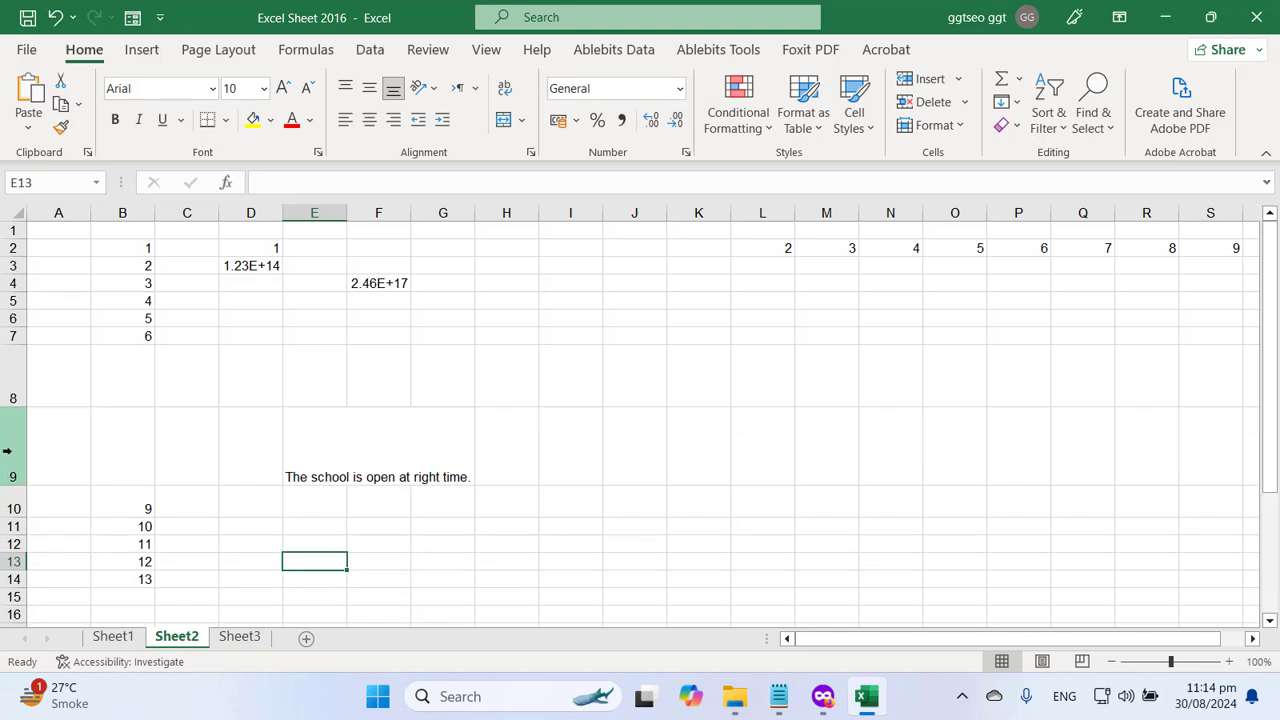
left_click(10, 449)
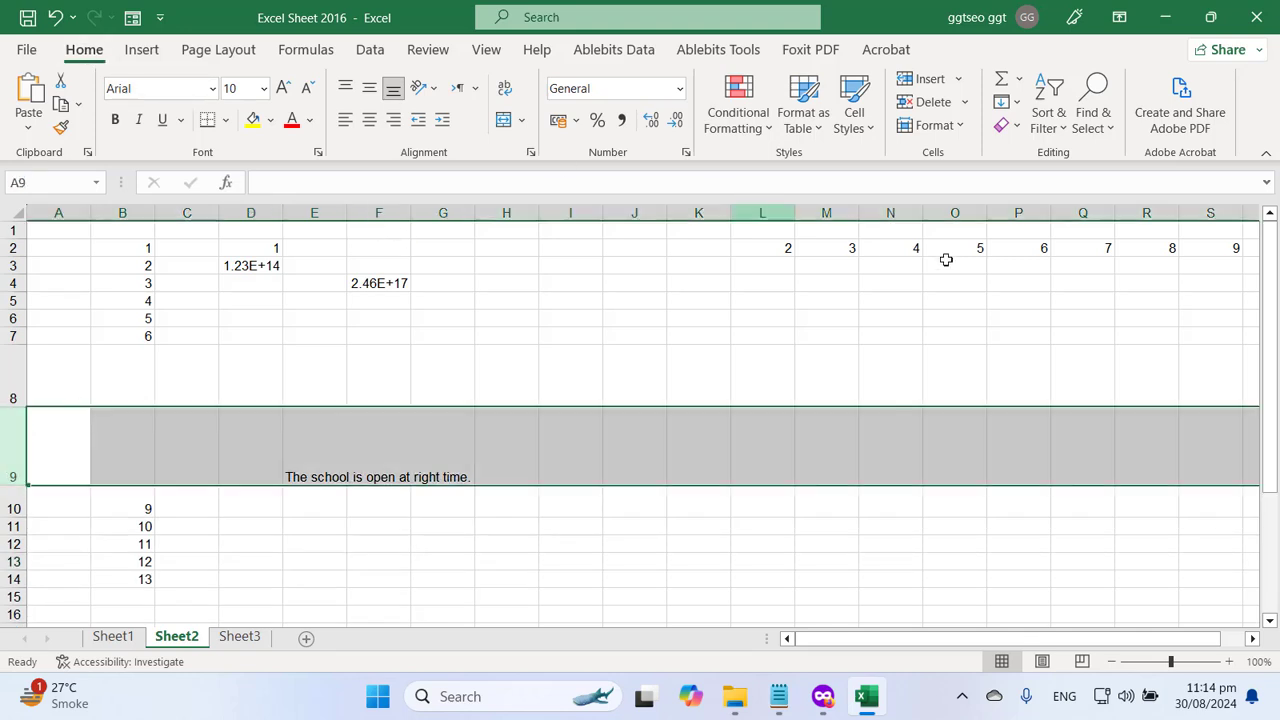
left_click(960, 126)
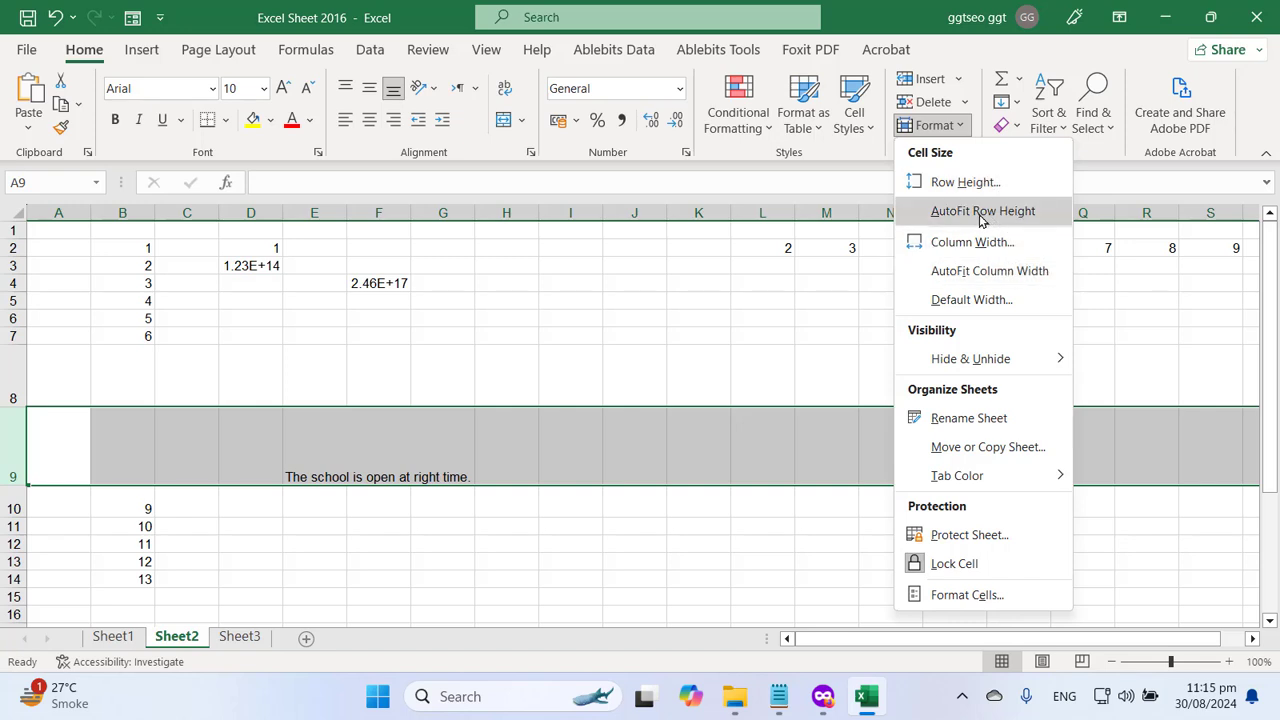
left_click(981, 212)
left_click(639, 516)
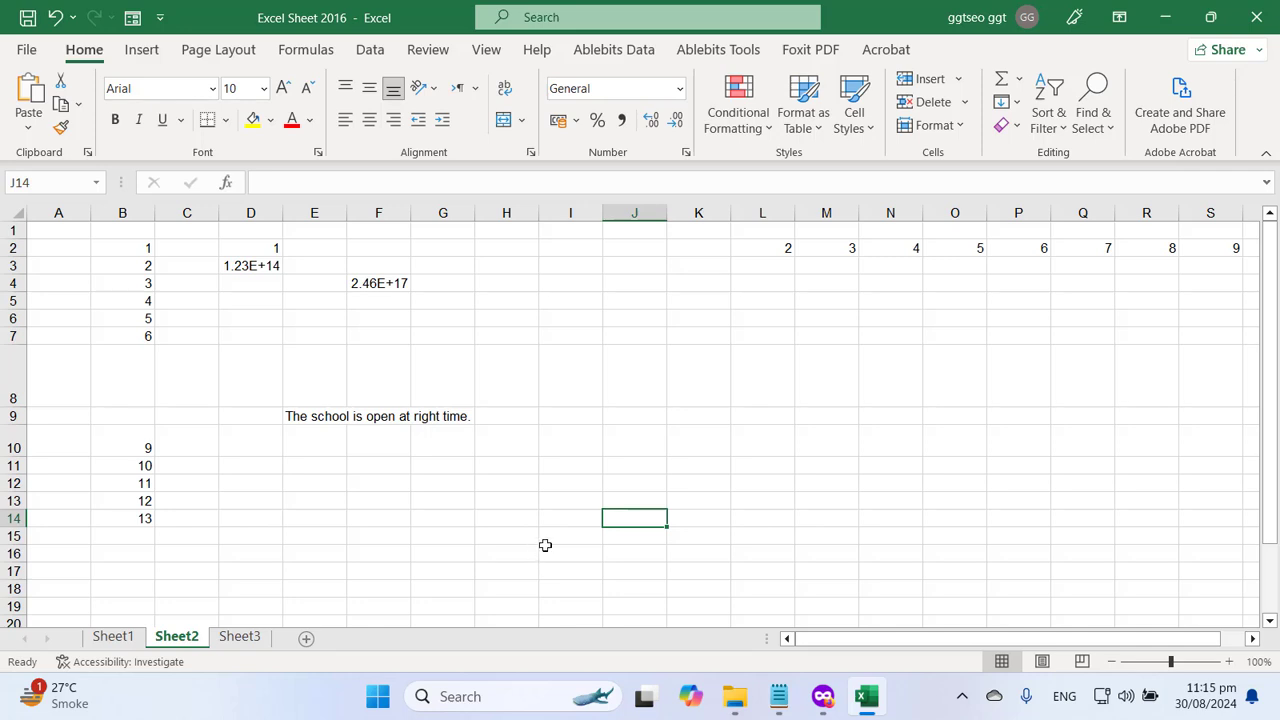
- Select the tall row 8 and autofit its row height
left_click(378, 553)
left_click(18, 373)
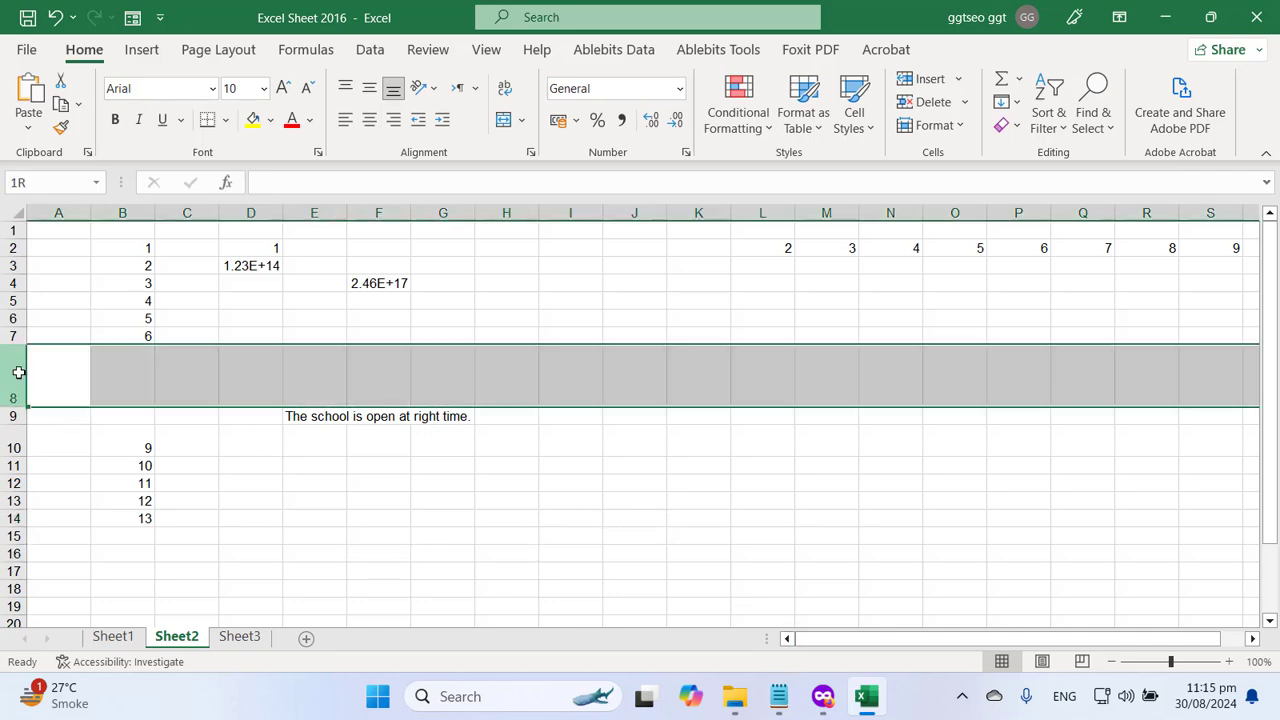
key("alt+h")
key("o")
key("a")
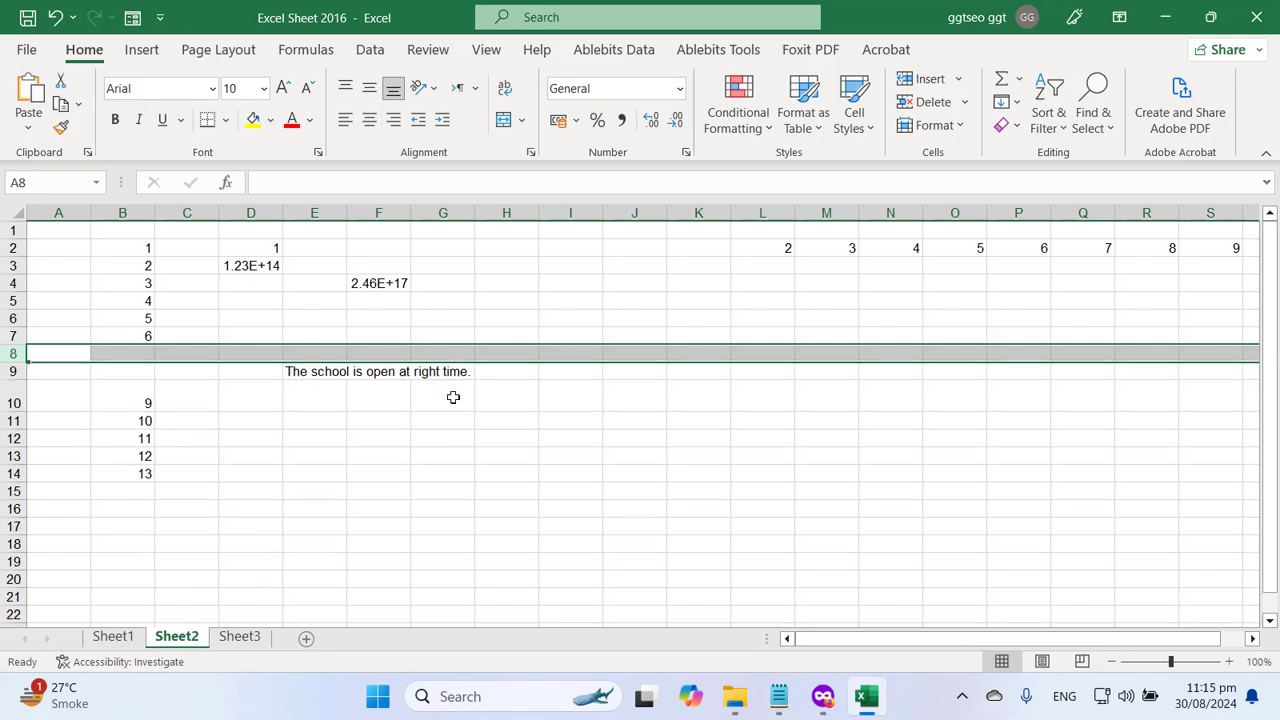
left_click(538, 611)
- Select row 10 and autofit its row height
left_click(18, 403)
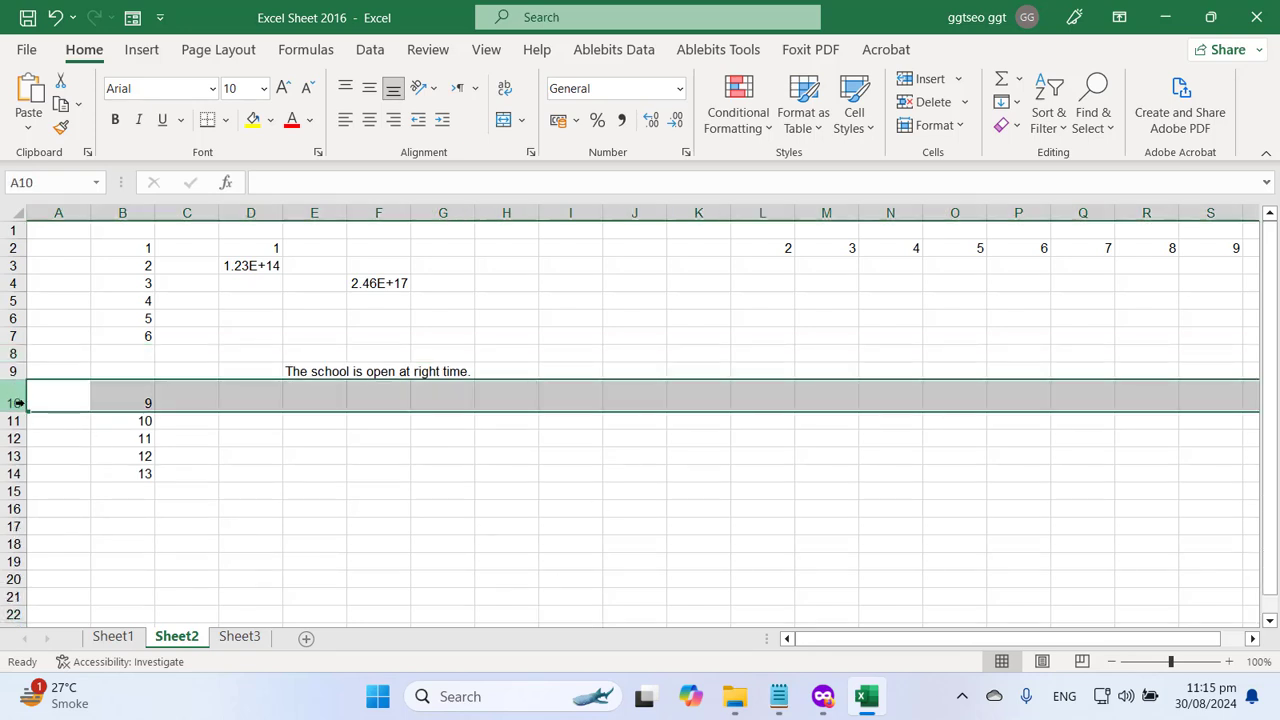
key("alt+h")
key("o")
key("a")
left_click(674, 478)
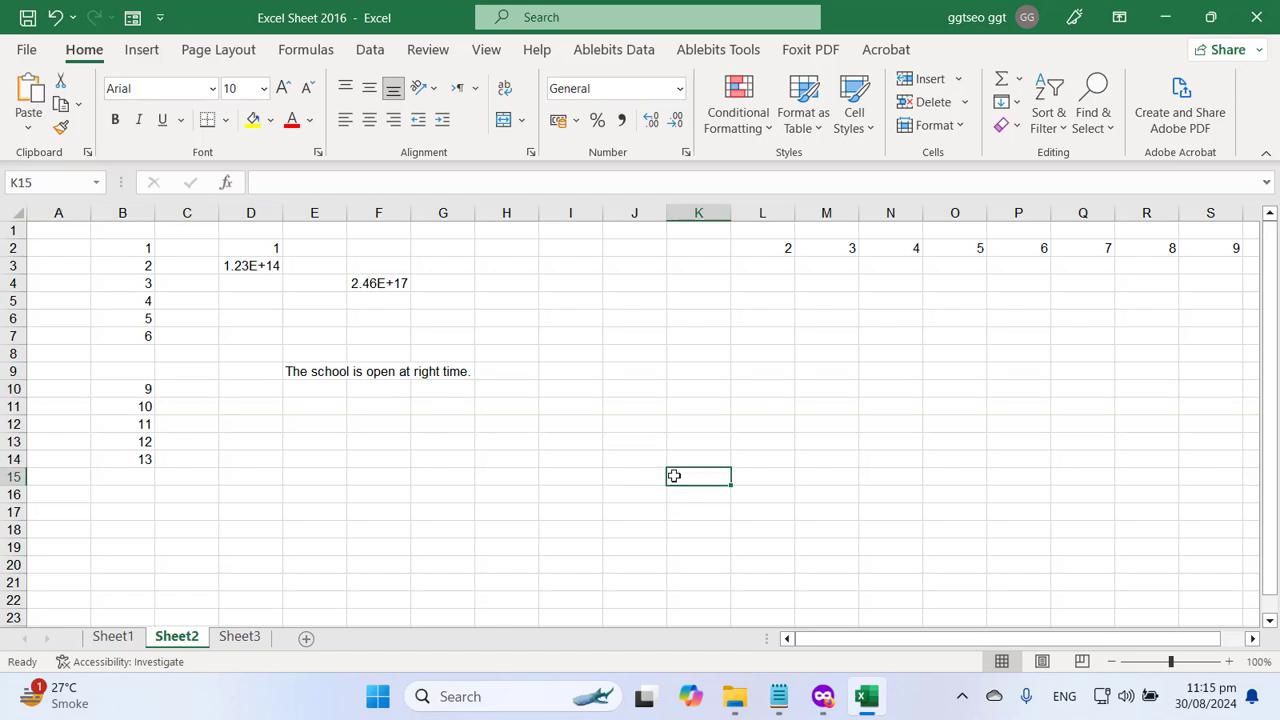
- Switch to Notepad, set off the question about hiding/unhiding rows and columns manually with blank lines, and highlight it
left_click(779, 697)
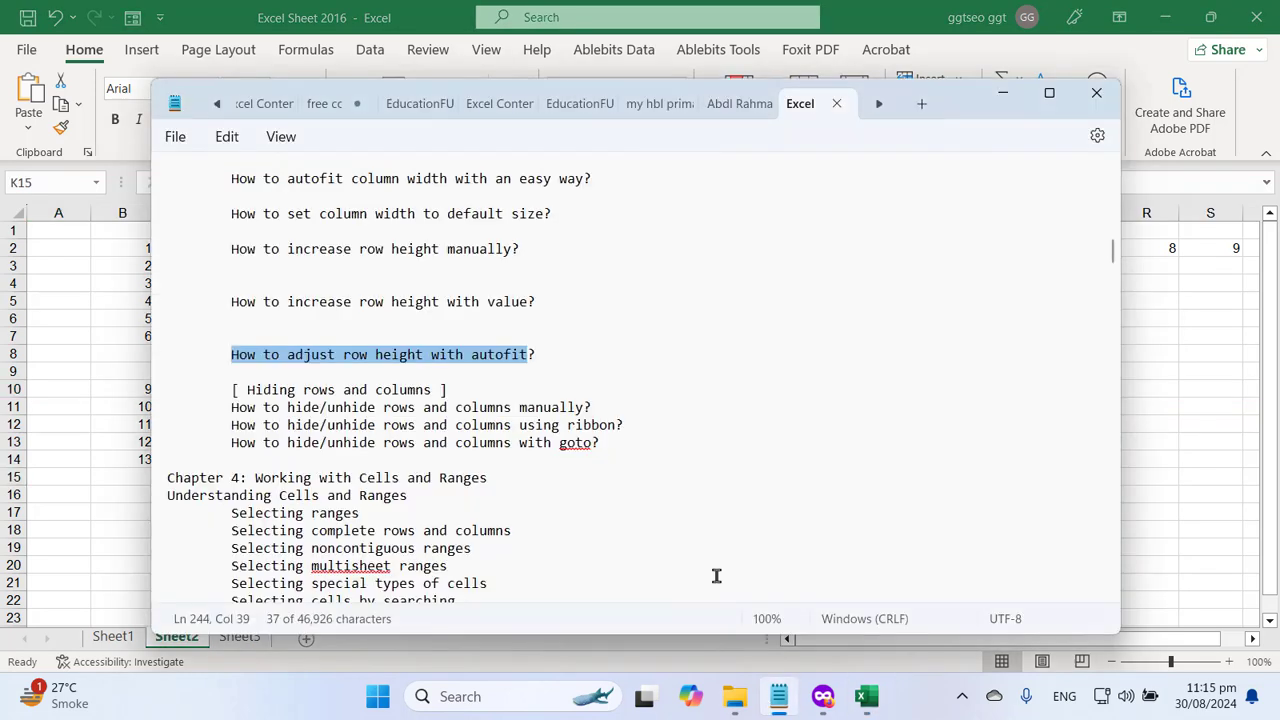
left_click(482, 391)
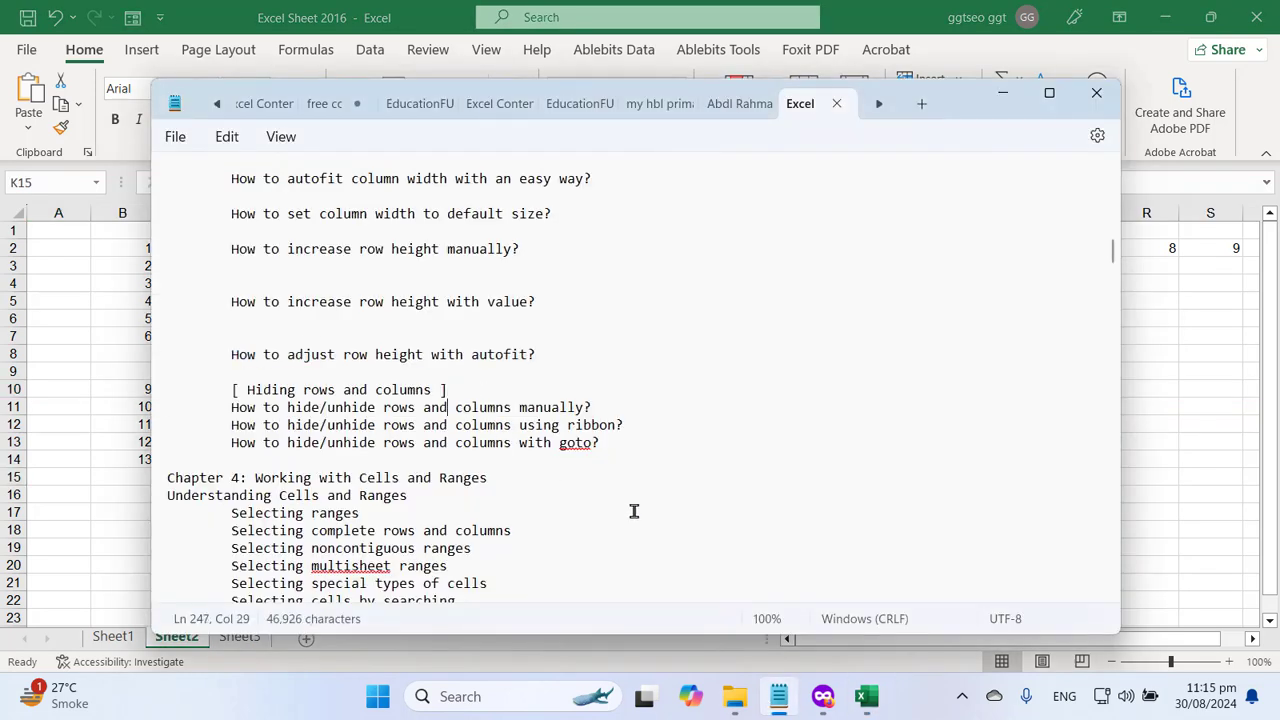
key("Return")
key("End")
key("Return")
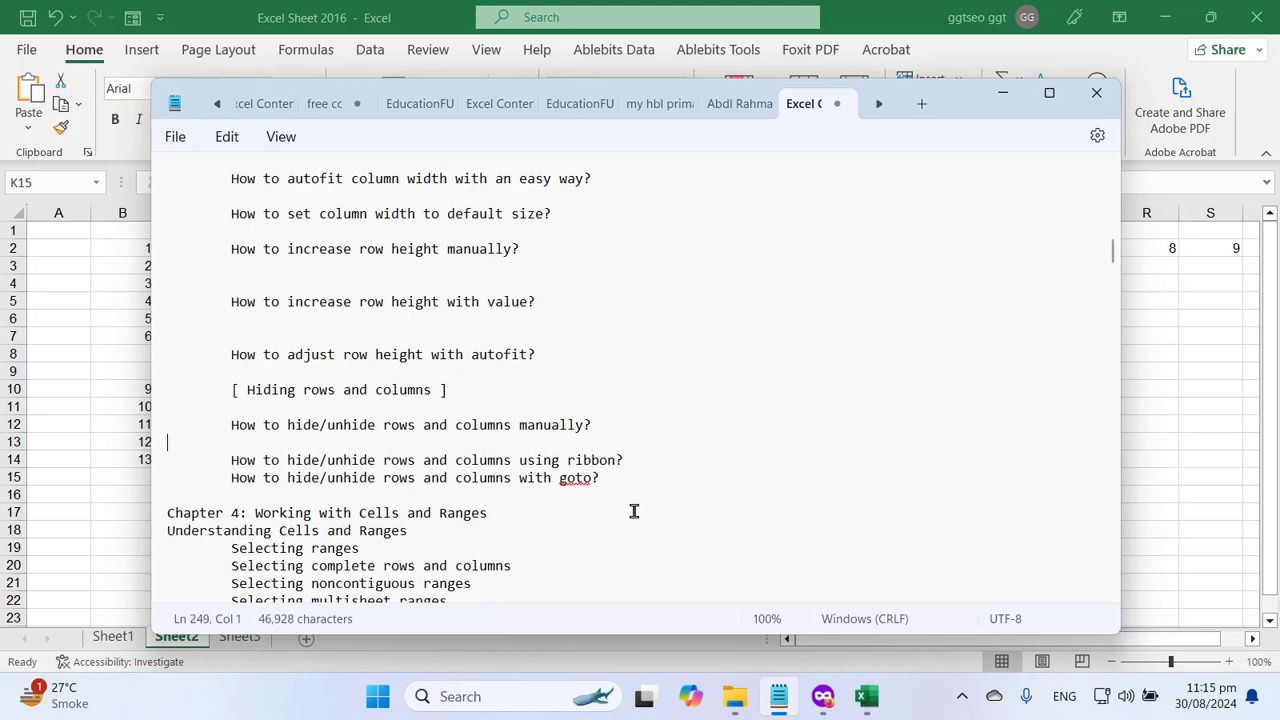
left_click_drag(232, 425, 551, 437)
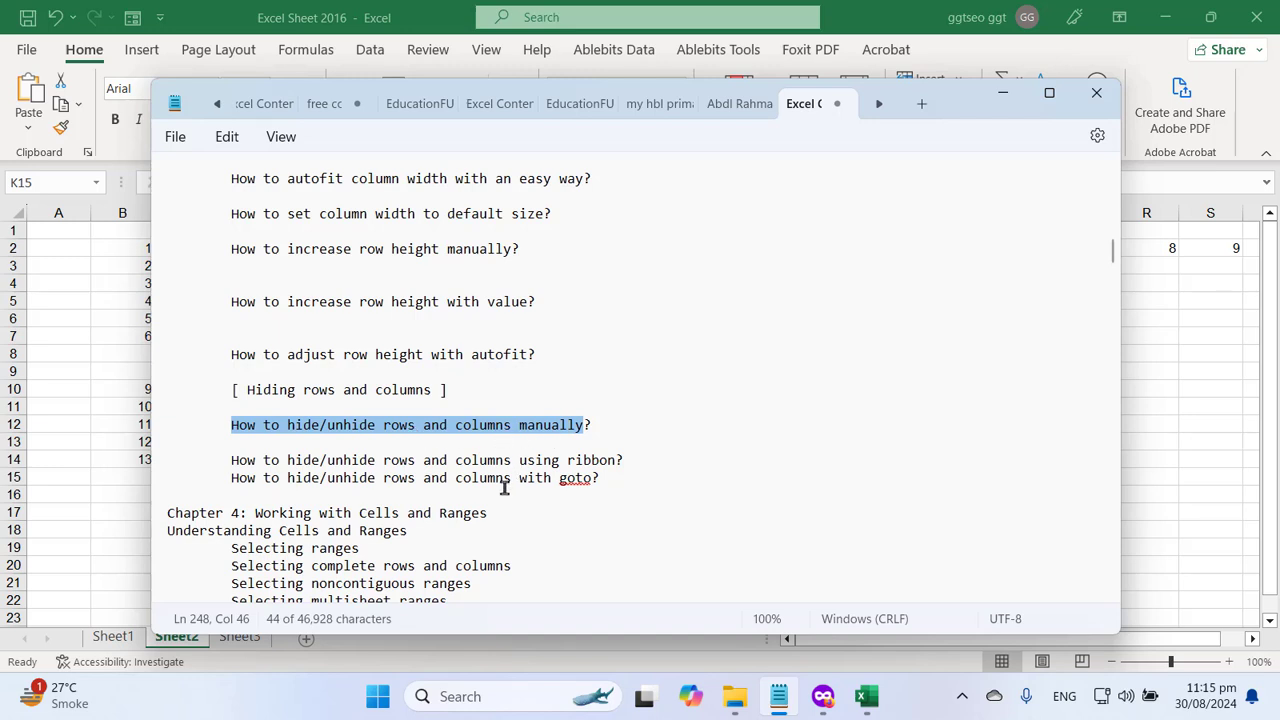
- Back in Excel, hide column I manually by shrinking its width to nothing
key("alt+Tab")
left_click(630, 353)
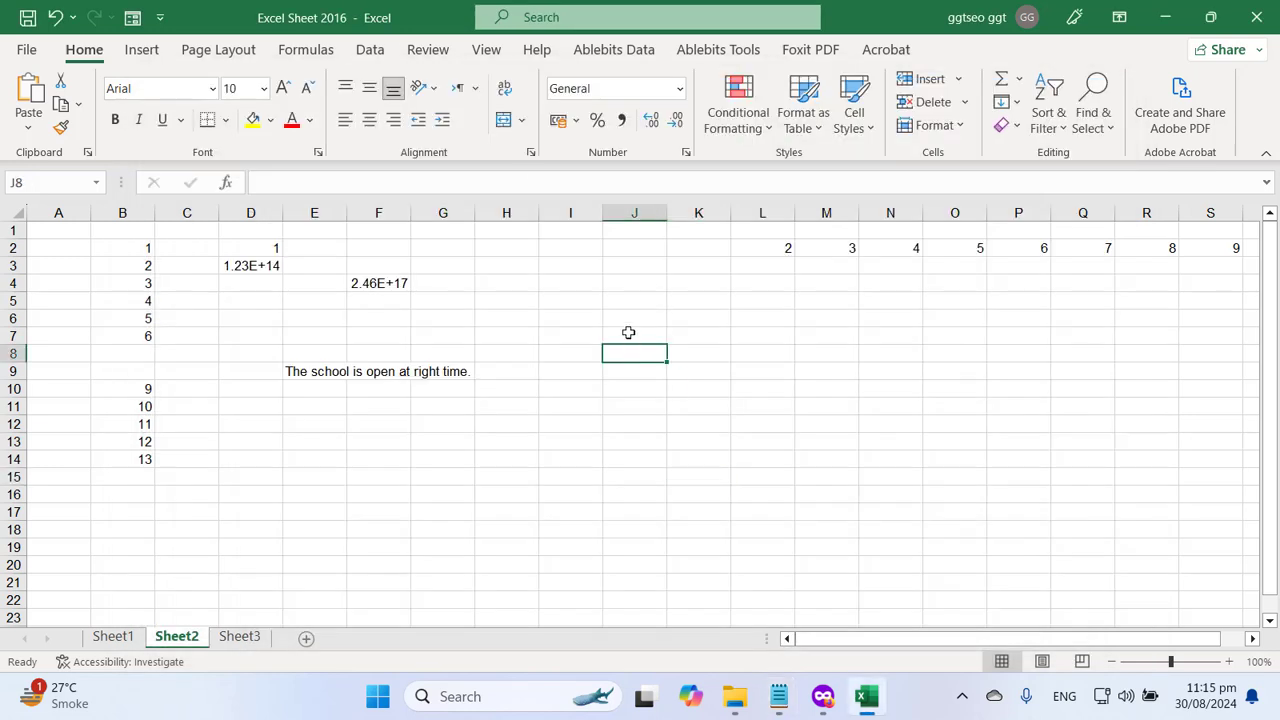
left_click_drag(604, 212, 540, 212)
left_click(674, 377)
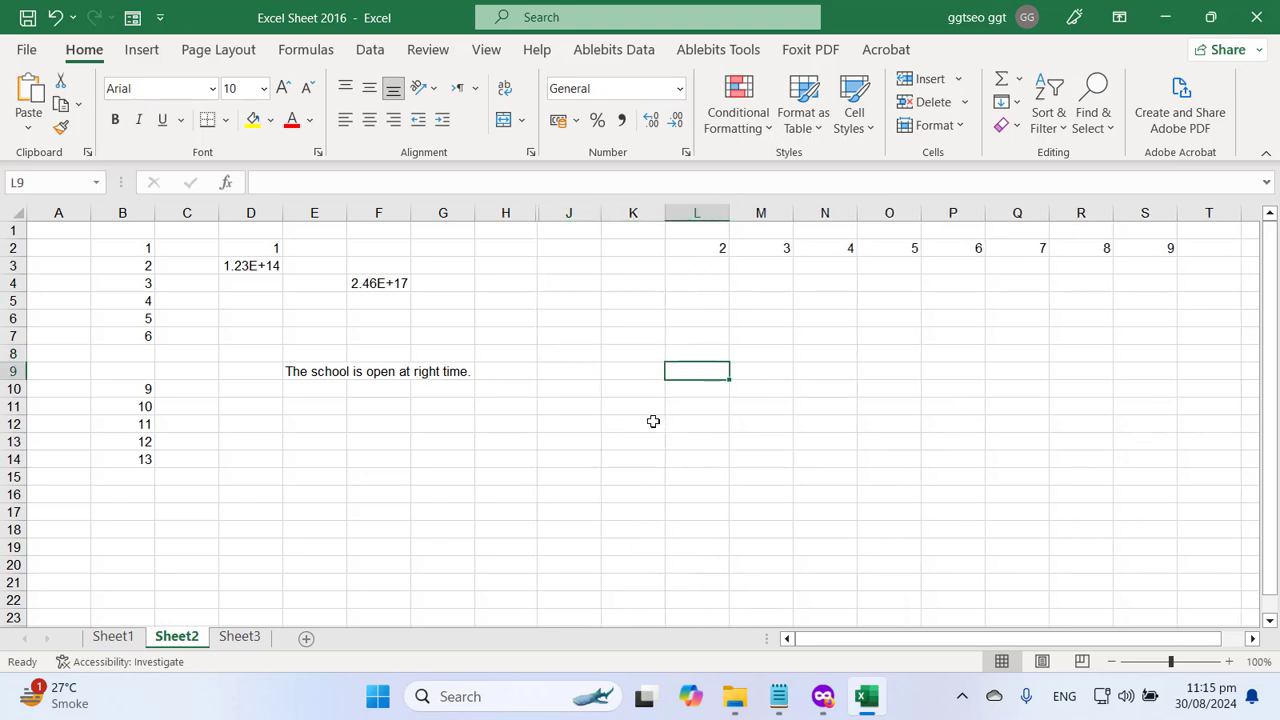
- Move the active cell back and forth between H4 and J4 to check how selection crosses the hidden column I
left_click(508, 285)
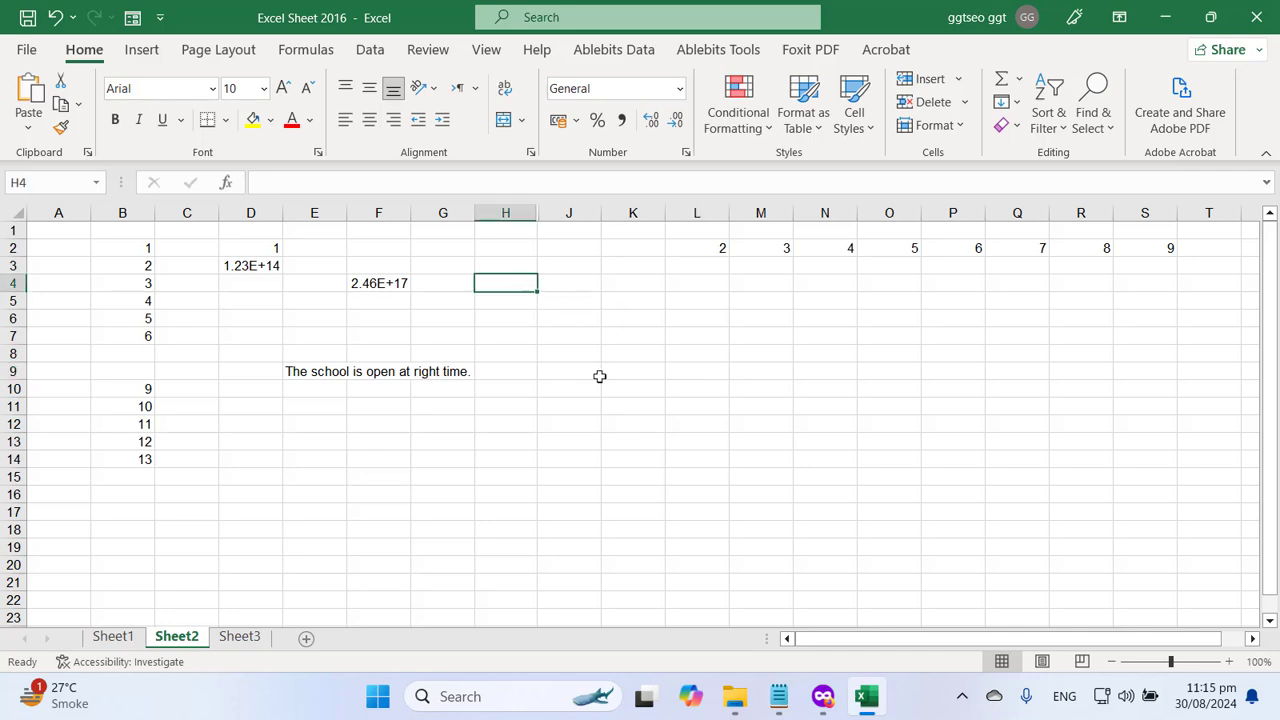
key("Right")
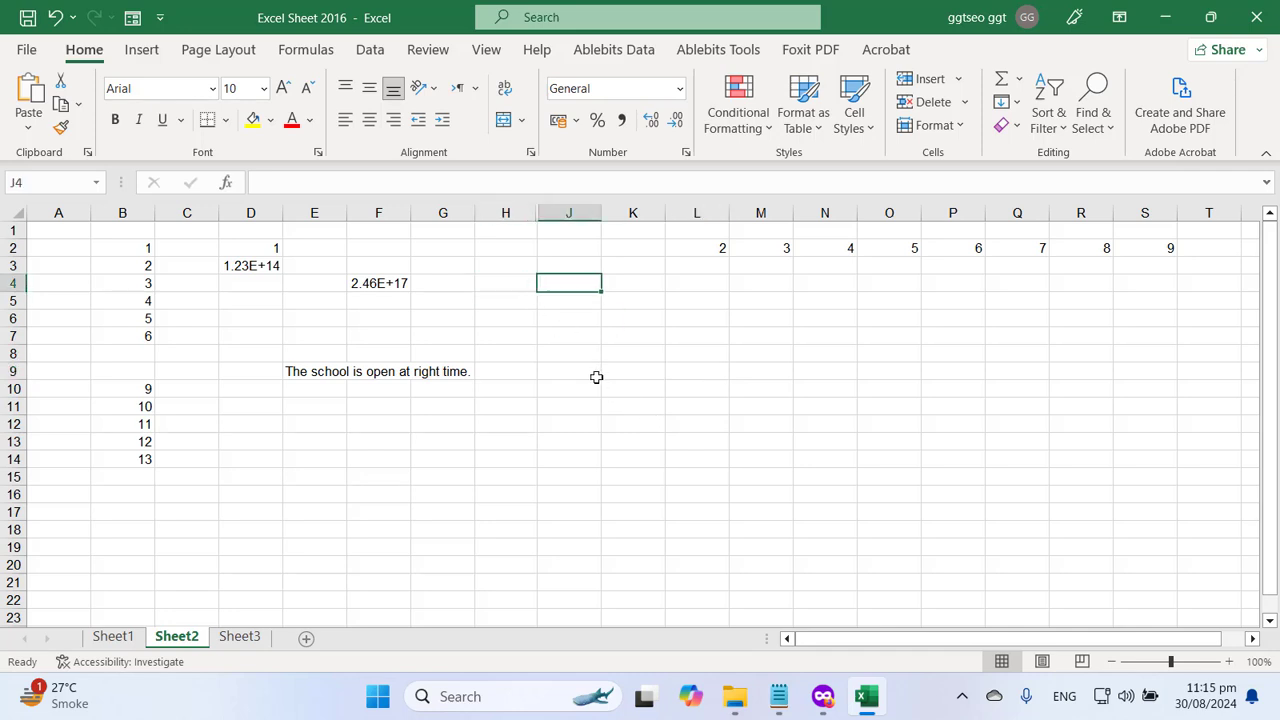
key("Left")
key("Right")
key("Left")
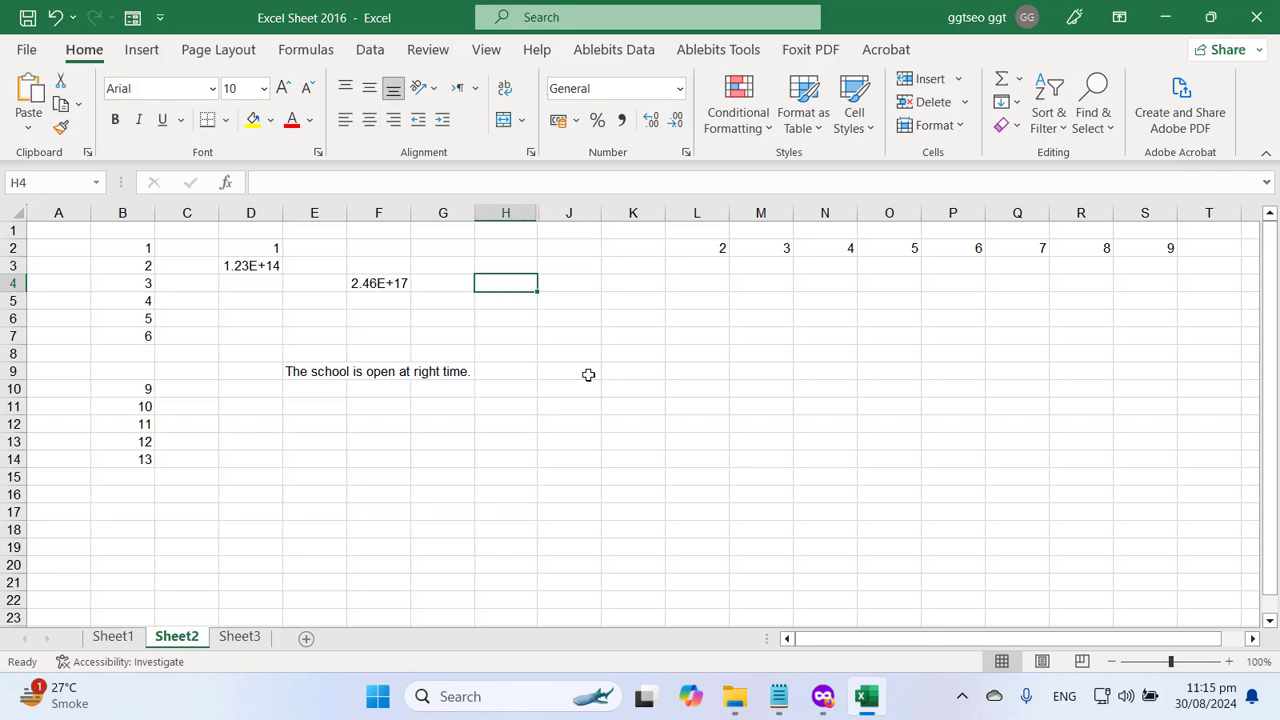
key("Right")
key("Left")
key("Right")
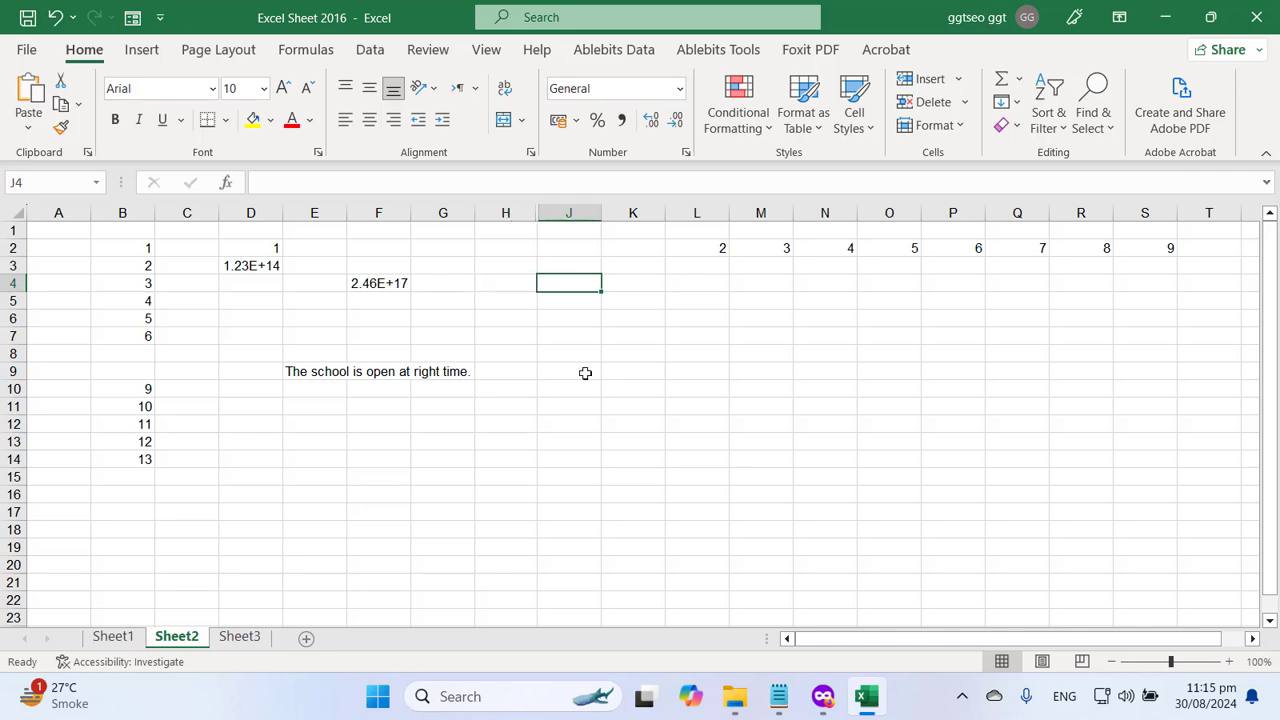
- In Notepad, insert a blank line below the question about hiding/unhiding rows and columns using ribbon, and save the file
left_click(779, 696)
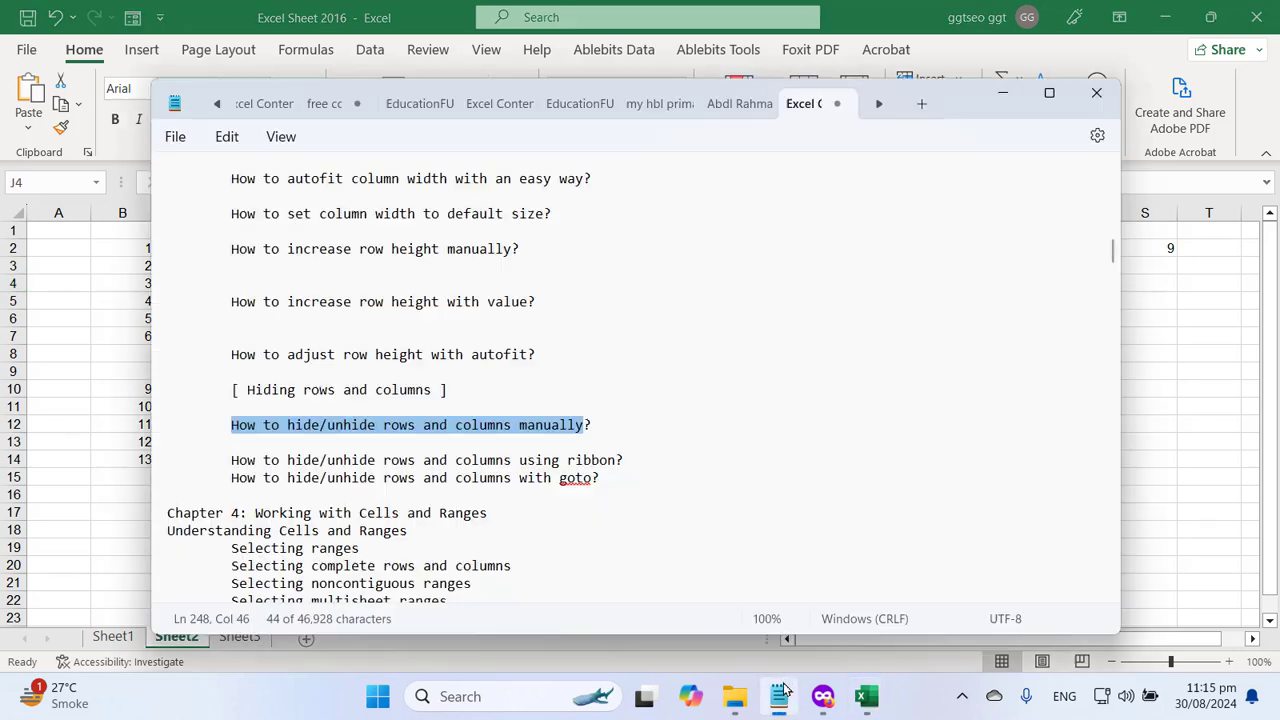
left_click(538, 463)
left_click(675, 453)
key("Return")
key("Up")
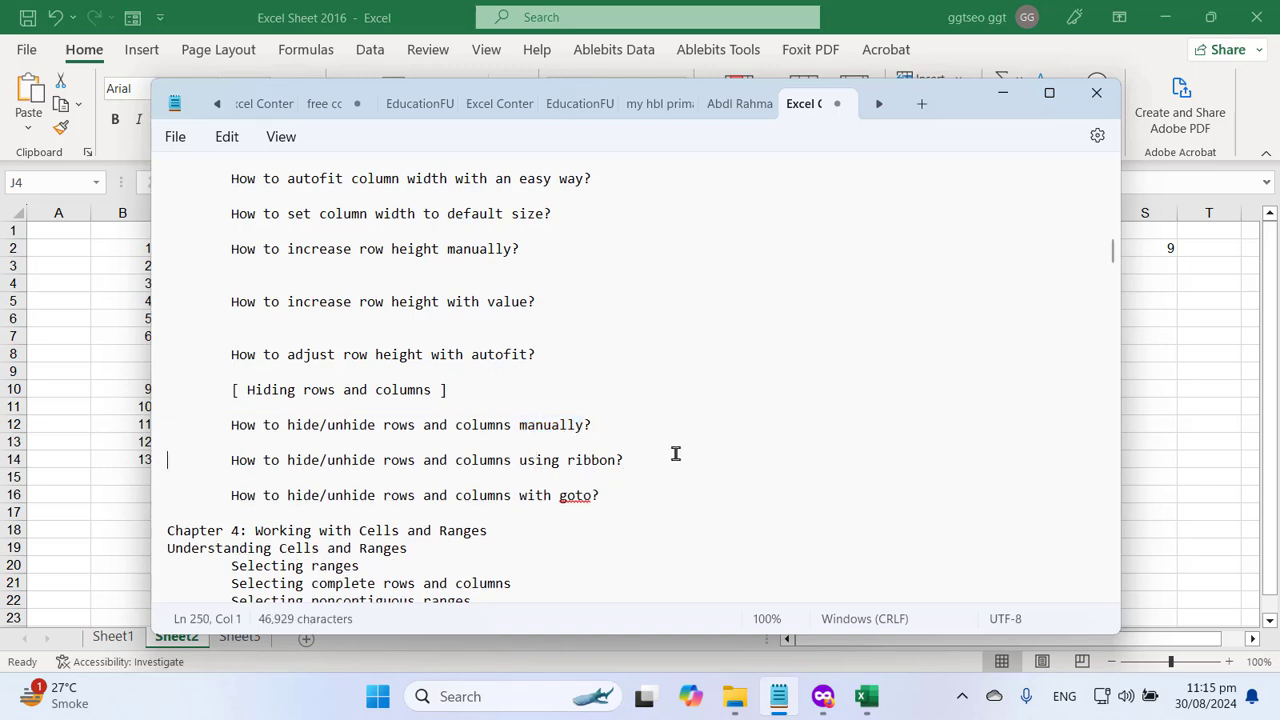
key("ctrl+s")
- Return to Excel and hide column K with the Hide Columns command
key("alt+Tab")
left_click(483, 484)
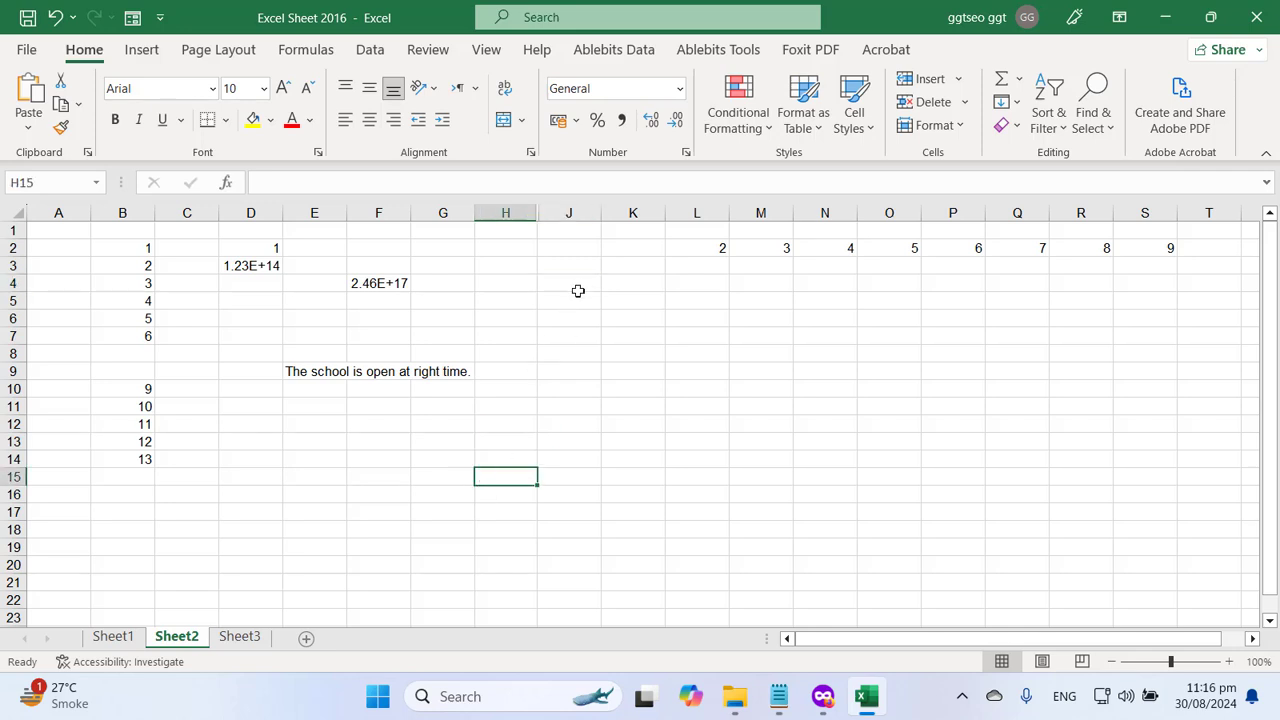
left_click(580, 210)
left_click(633, 211)
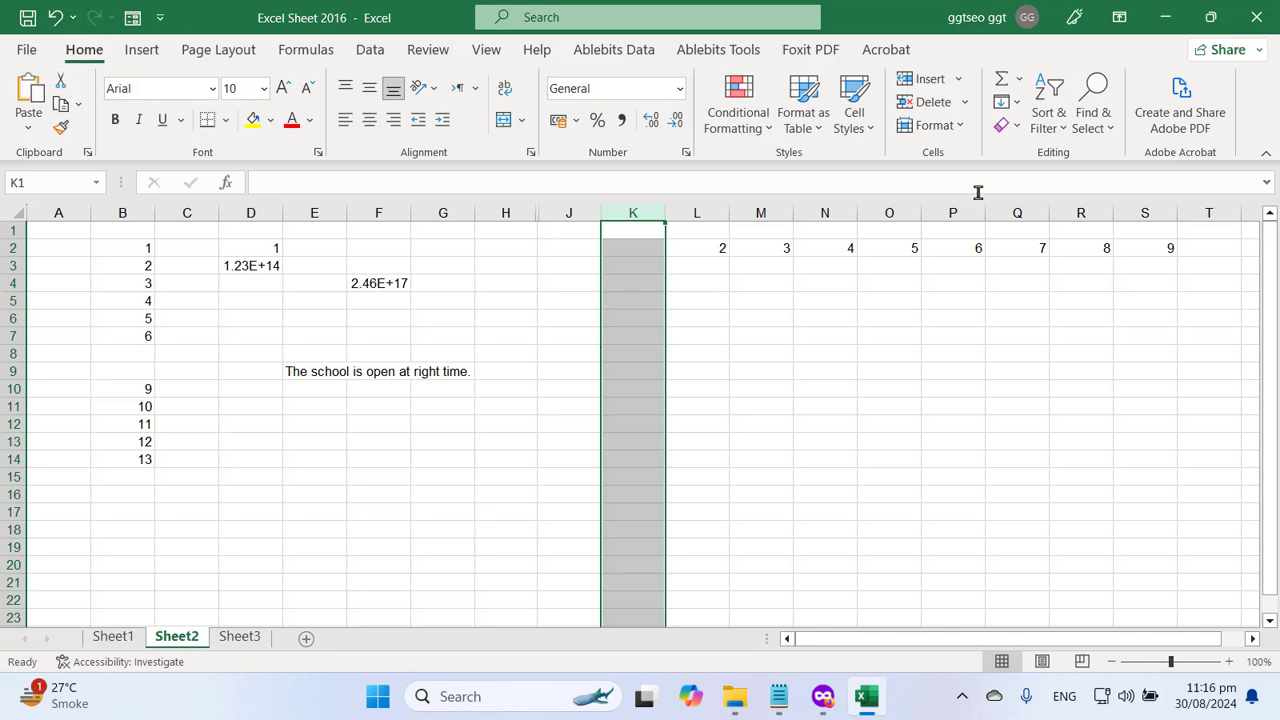
left_click(960, 135)
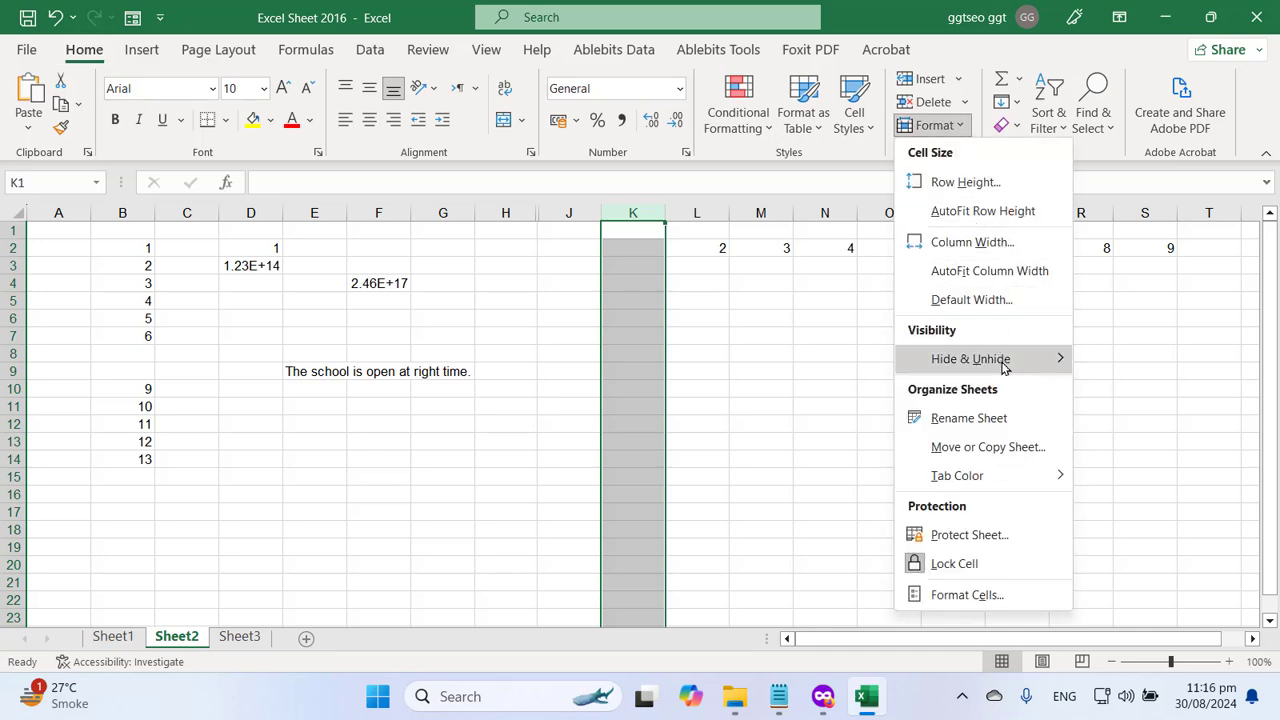
mouse_move(1005, 368)
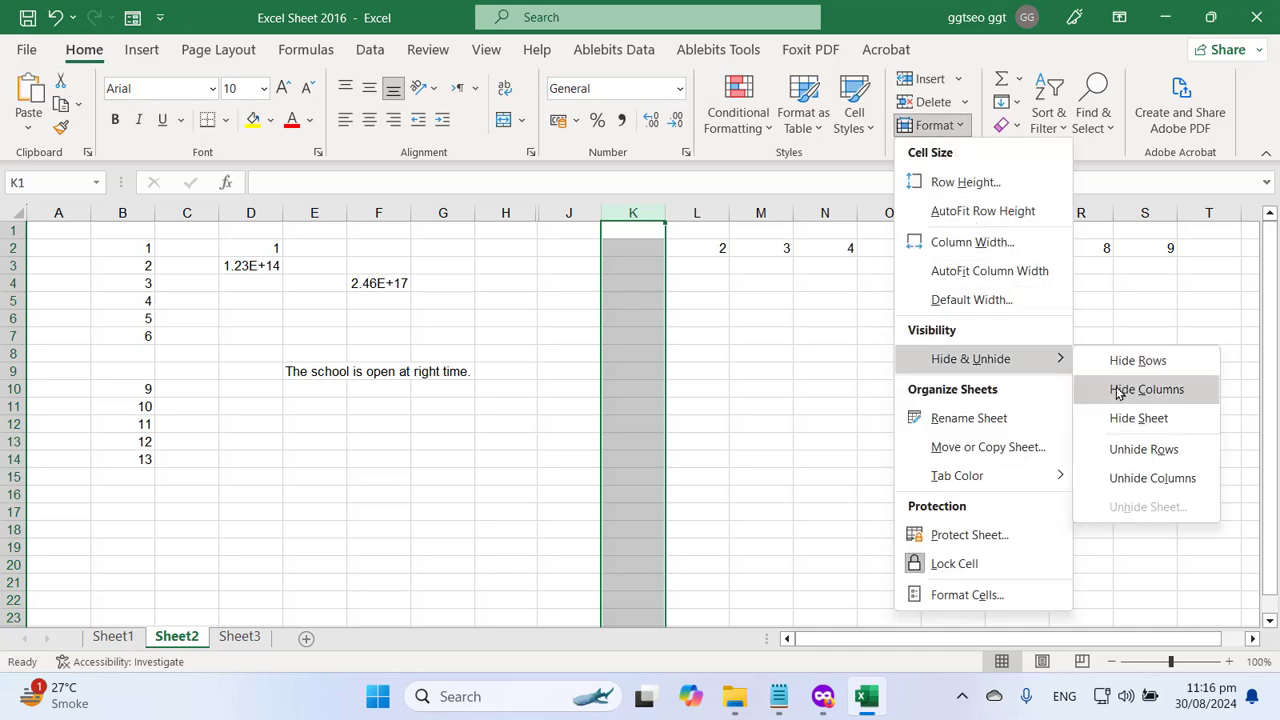
left_click(1122, 397)
left_click(806, 359)
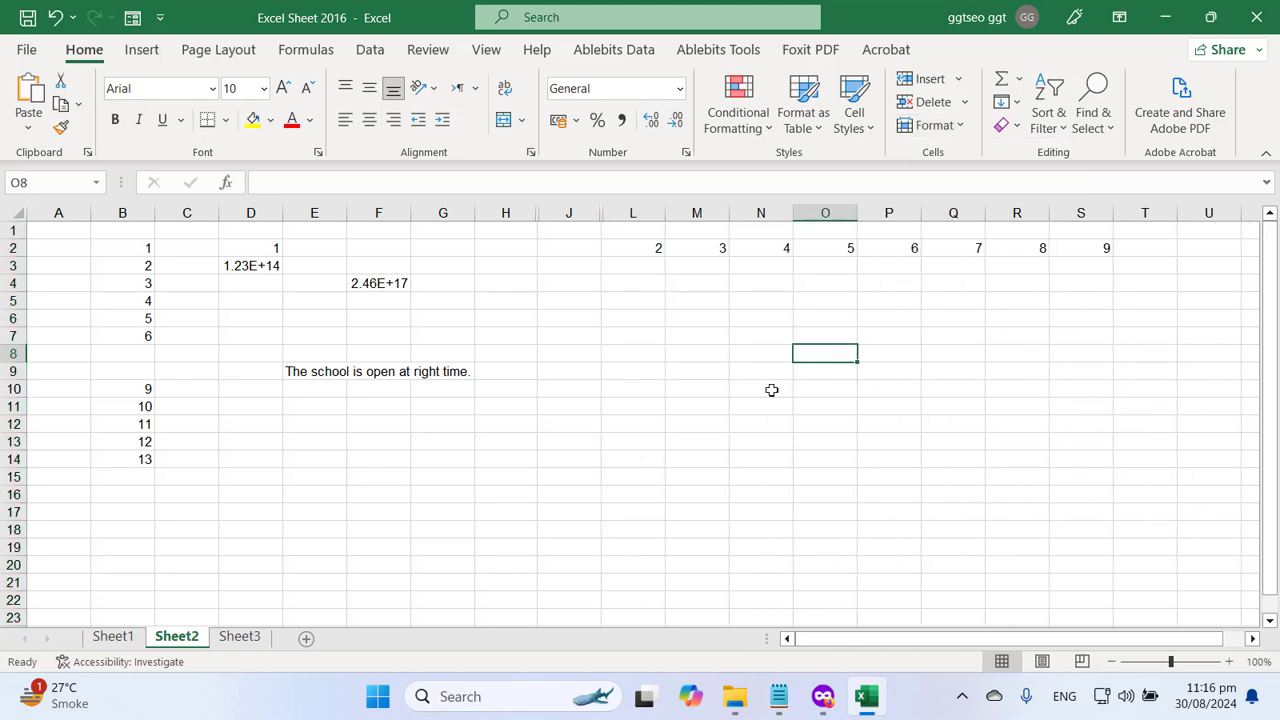
- Select row 10 and hide it with the Hide Rows command
left_click(12, 389)
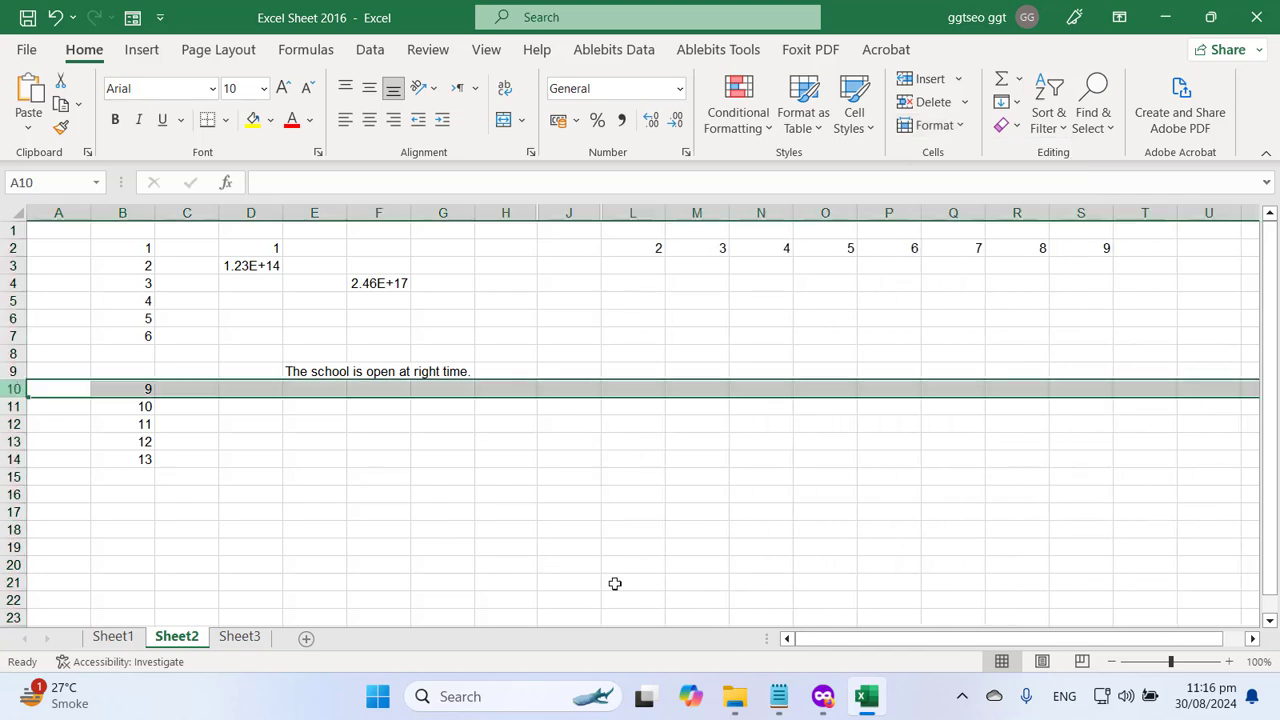
left_click(935, 125)
mouse_move(1014, 369)
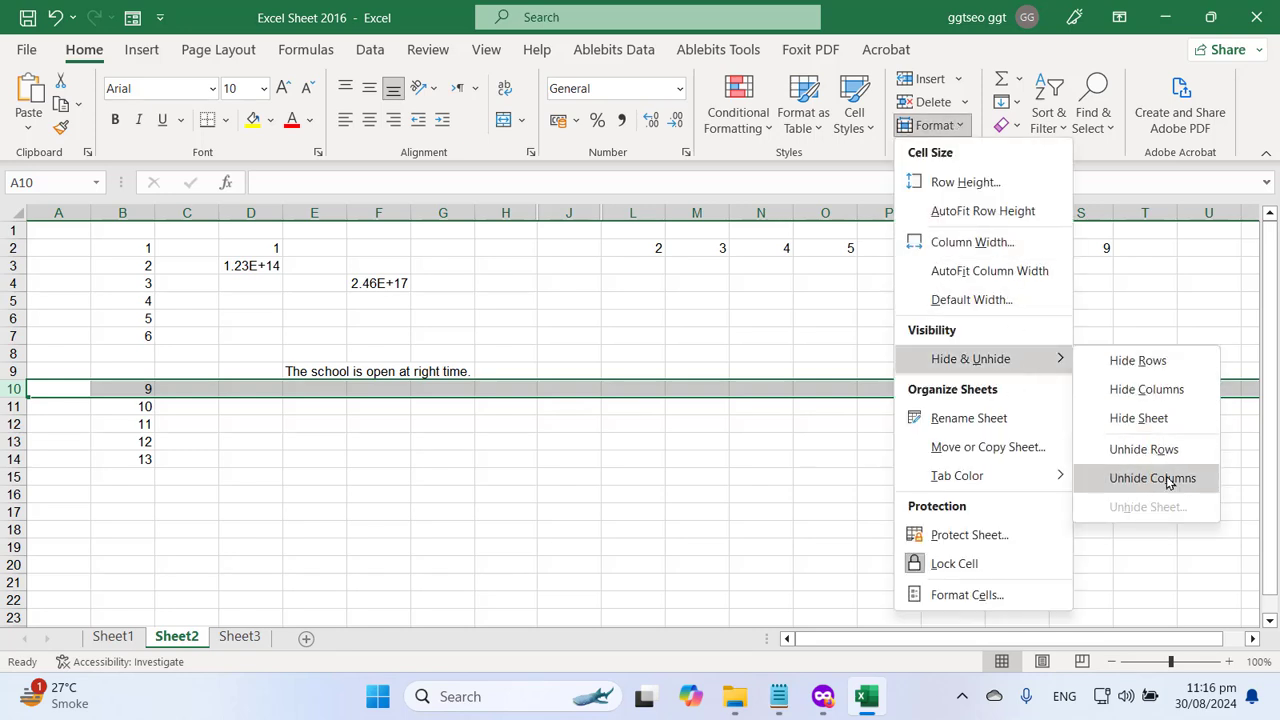
left_click(1165, 366)
left_click(256, 442)
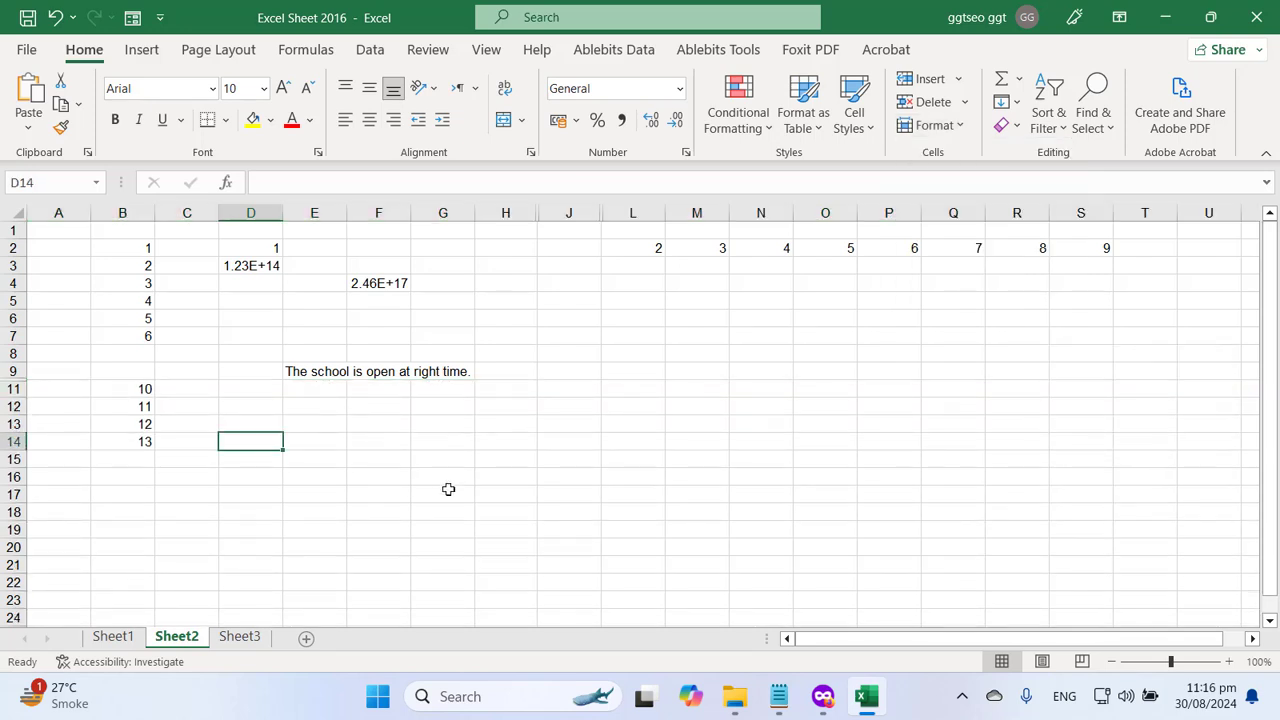
- Try to unhide column K with only column L selected
left_click(631, 212)
right_click(630, 218)
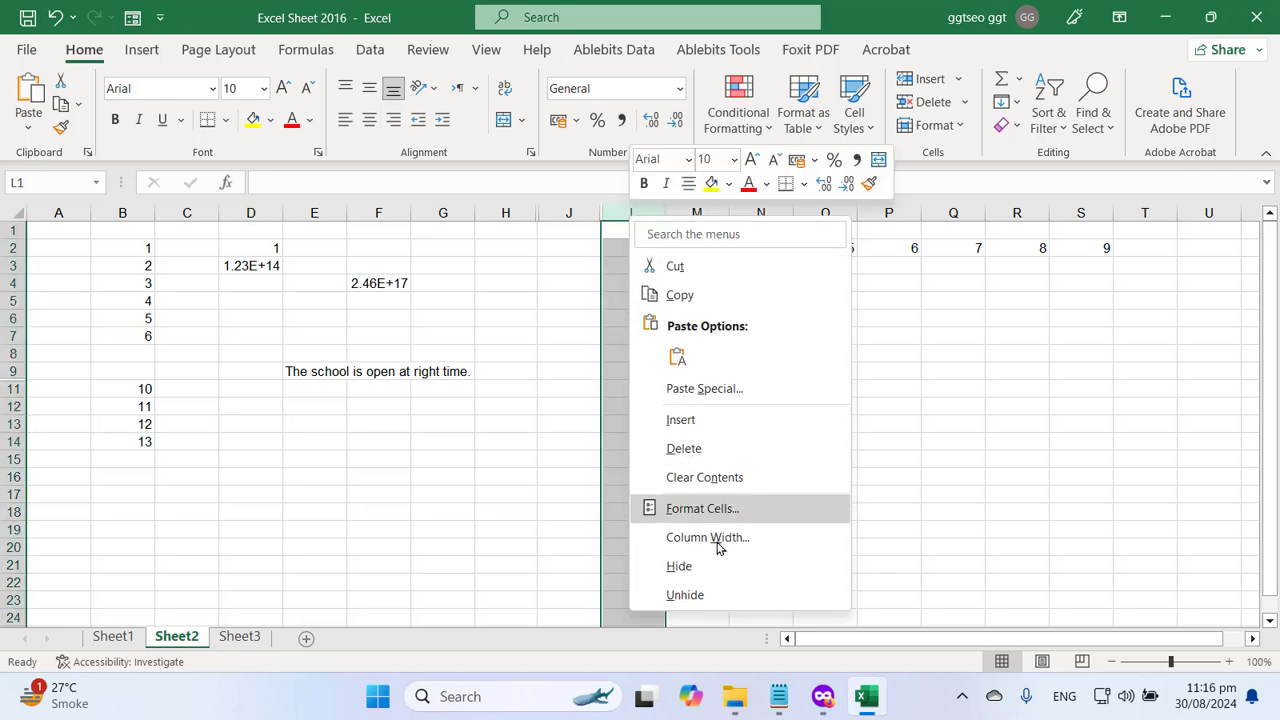
left_click(722, 597)
- Select columns J through L and unhide column K between them
left_click_drag(626, 213, 563, 214)
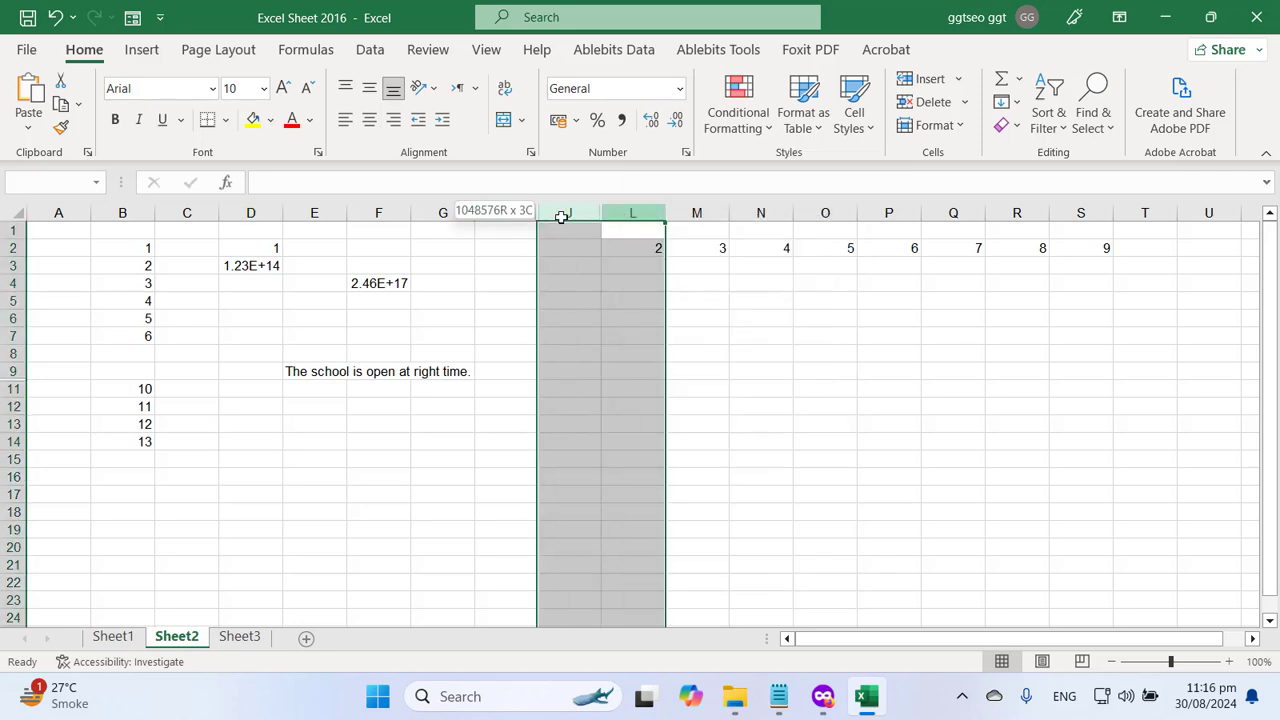
right_click(612, 214)
left_click(707, 592)
left_click(810, 438)
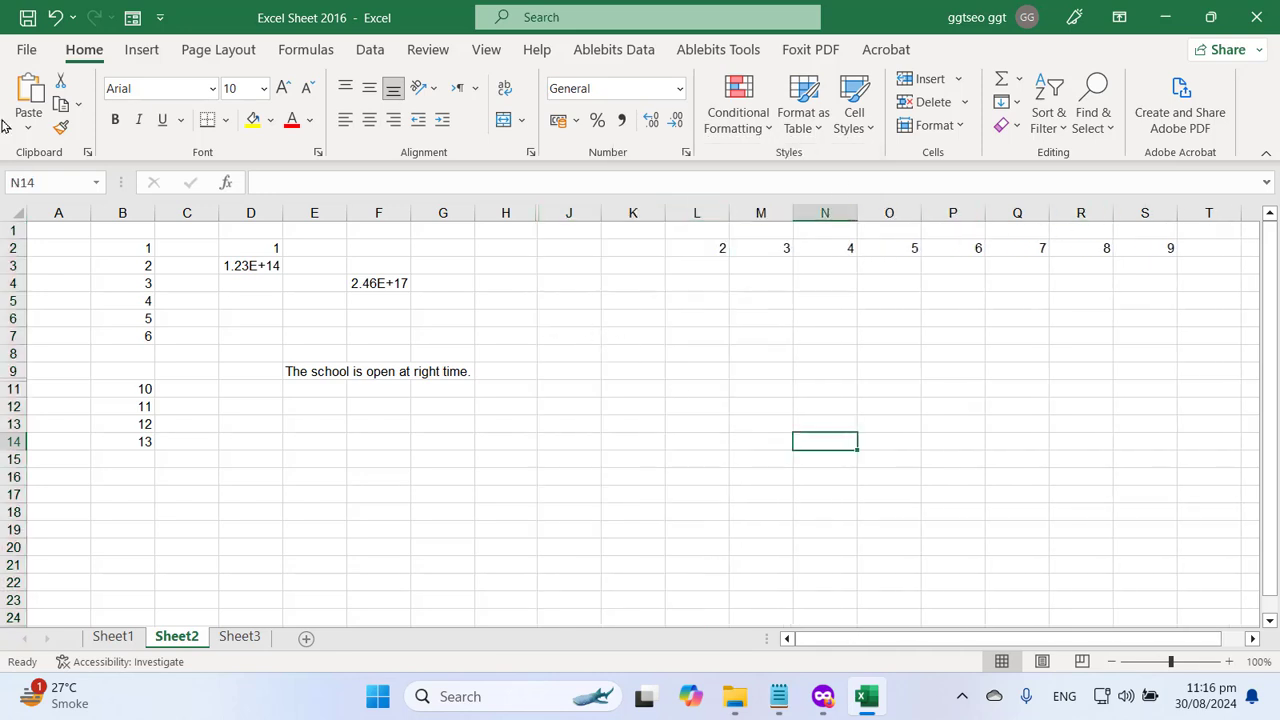
left_click(551, 354)
left_click(779, 696)
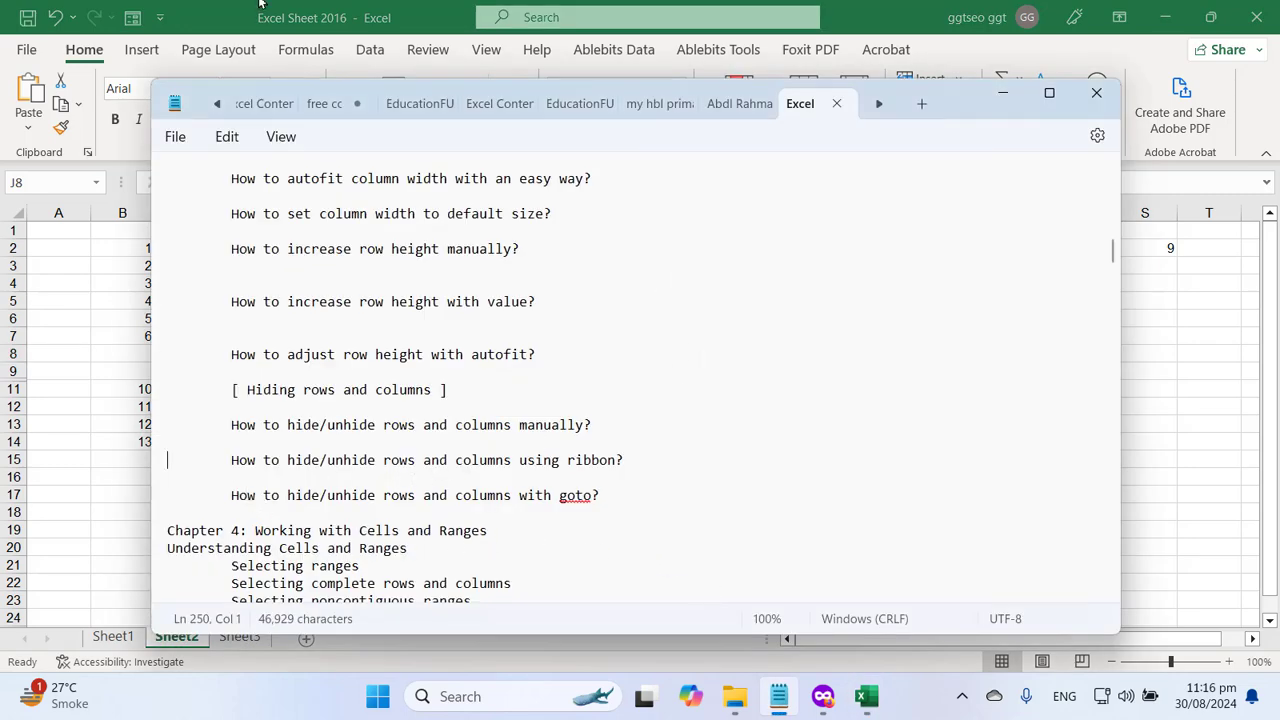
left_click(328, 9)
left_click(646, 421)
left_click(510, 445)
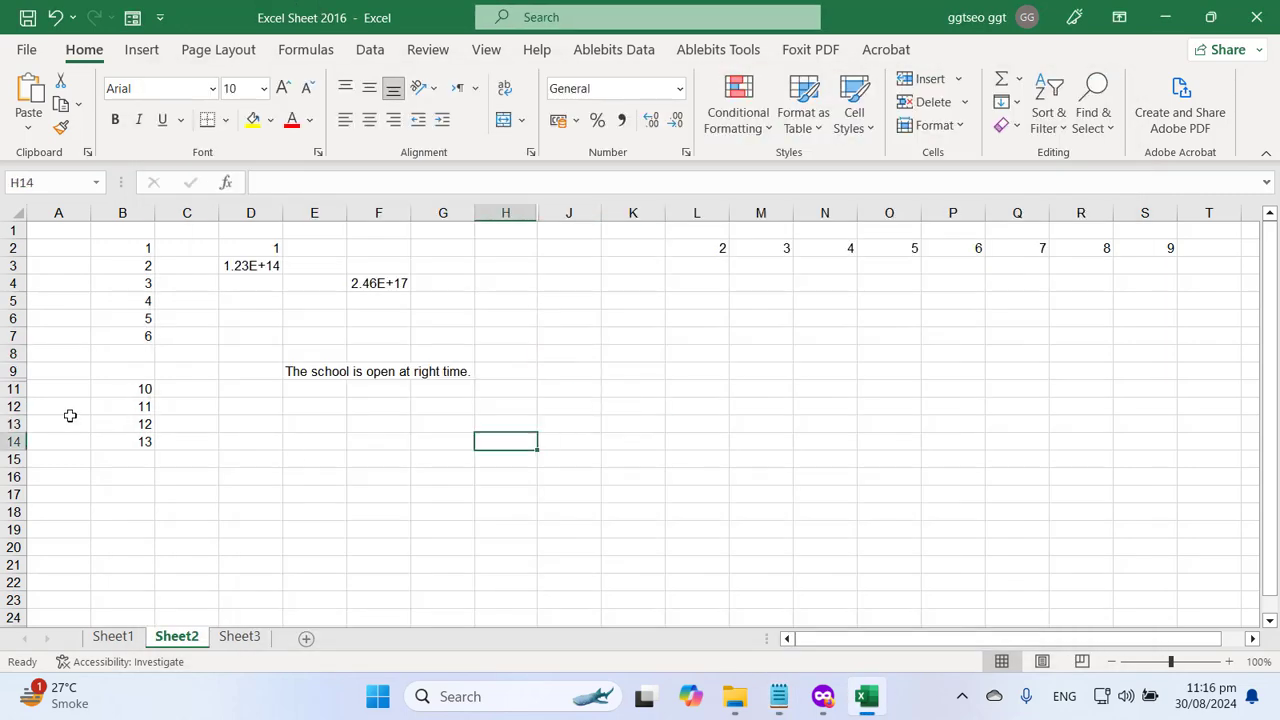
- Select rows 9 and 11 together and unhide row 10 between them
left_click_drag(14, 371, 14, 389)
right_click(13, 370)
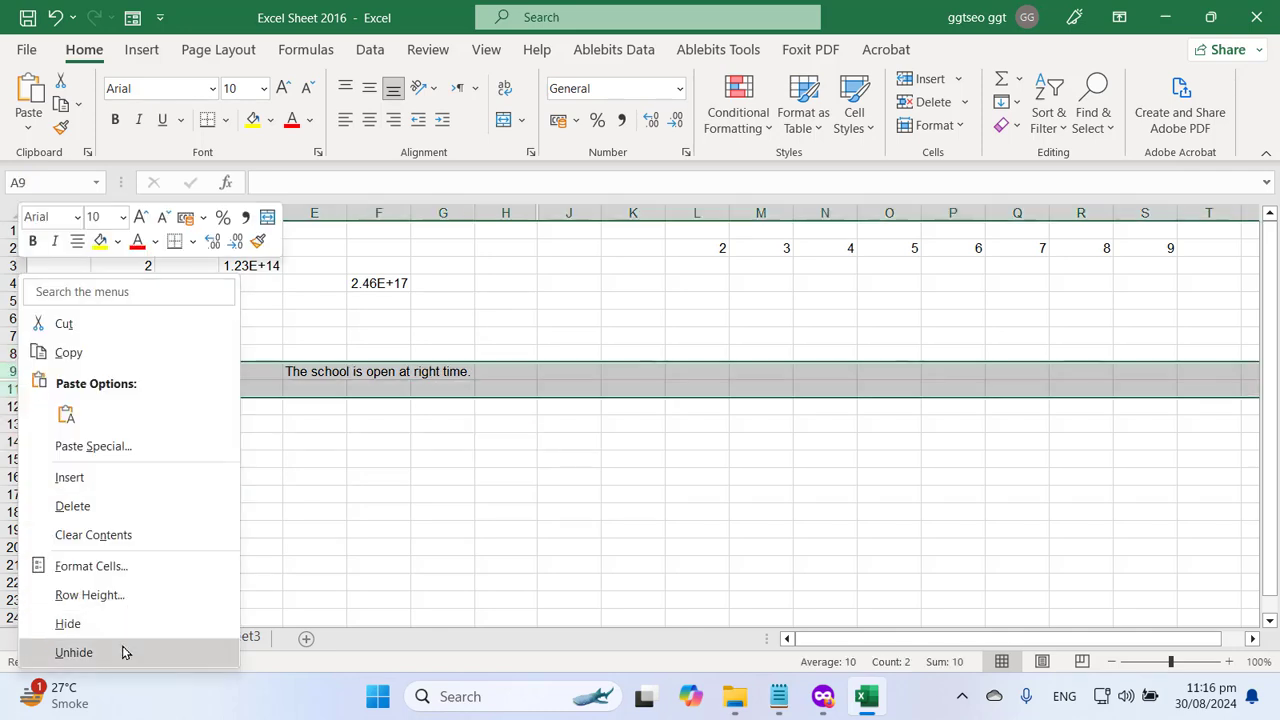
left_click(123, 651)
left_click(628, 512)
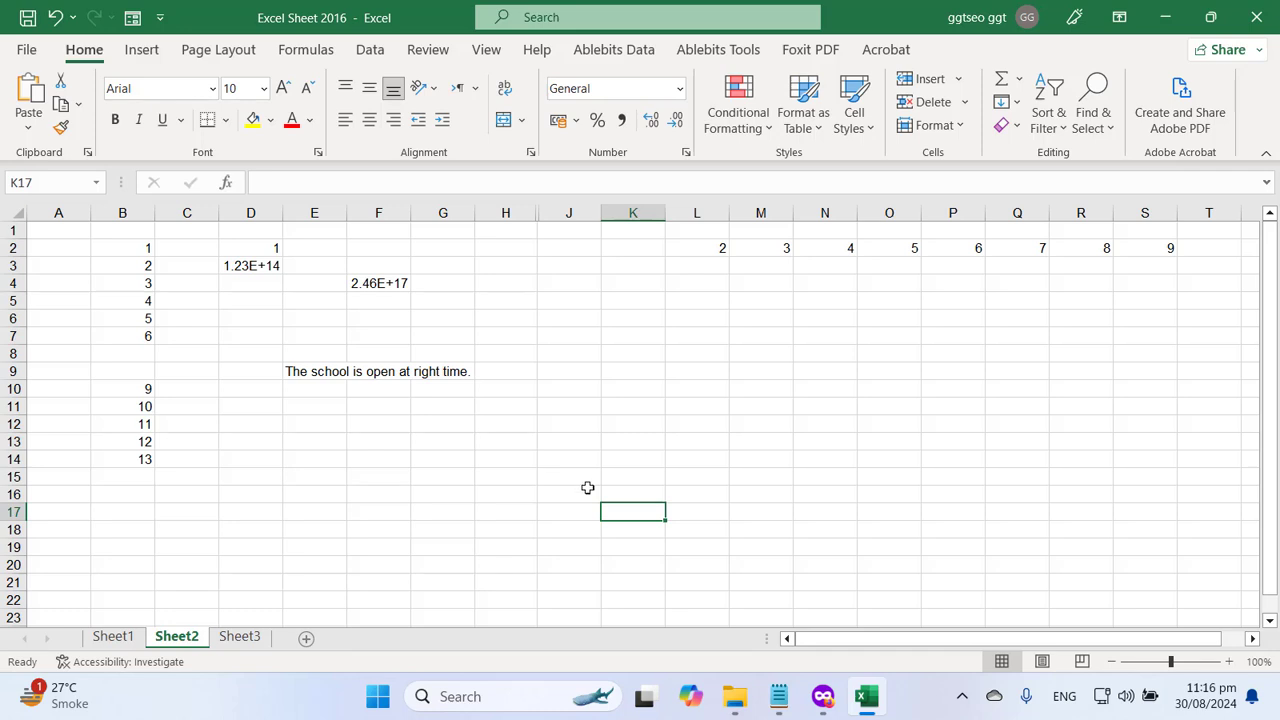
- Switch to Notepad, highlight the question about hiding/unhiding rows and columns with goto, and return to the Excel sheet
left_click(779, 696)
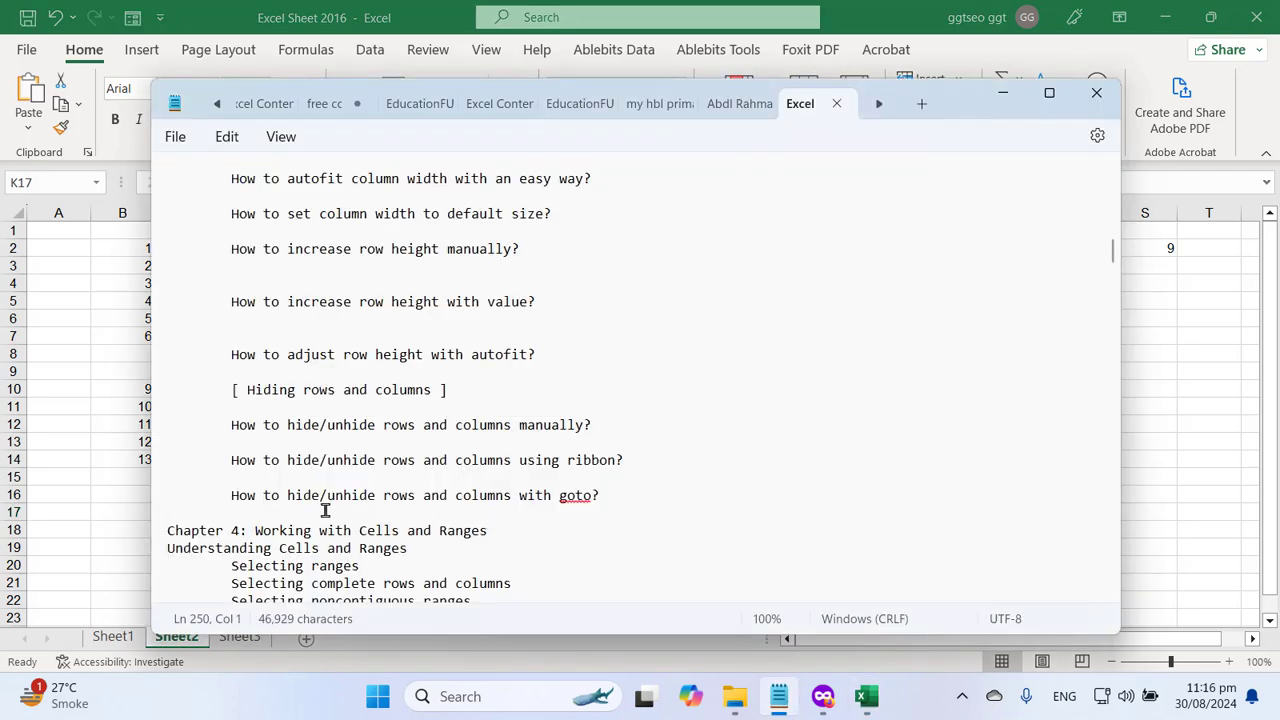
left_click(243, 495)
double_click(243, 495)
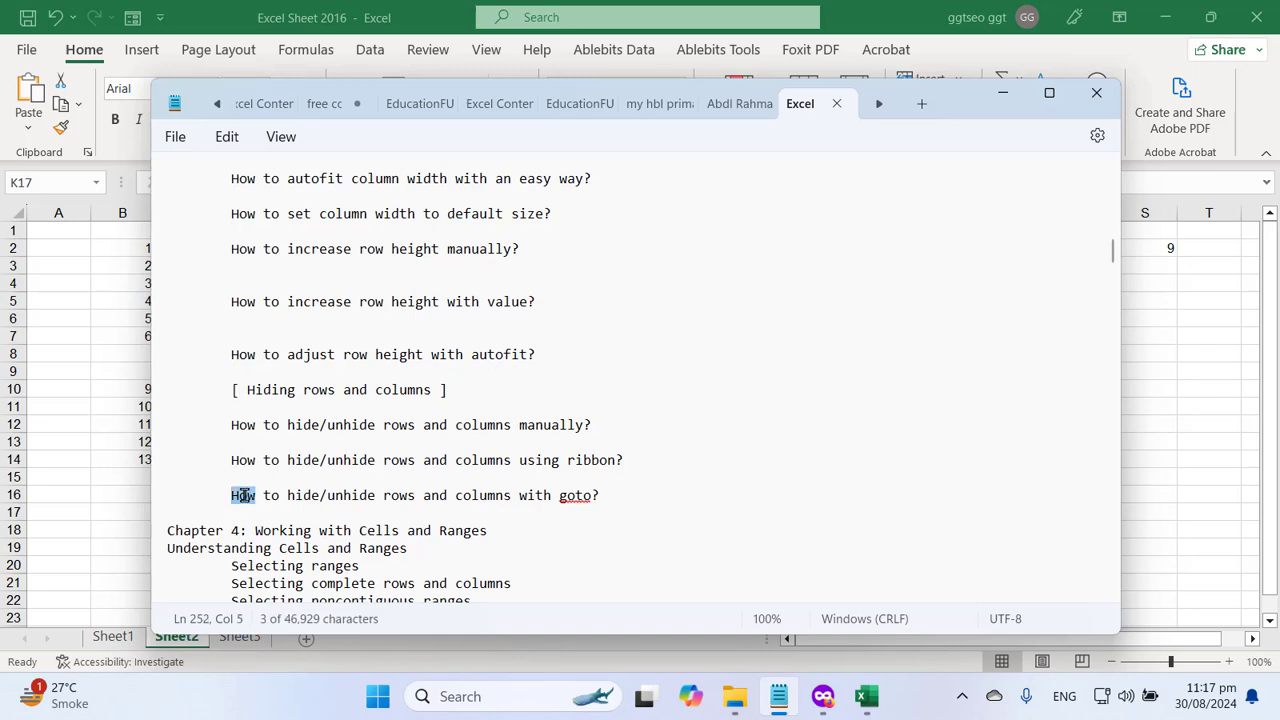
left_click_drag(243, 495, 598, 500)
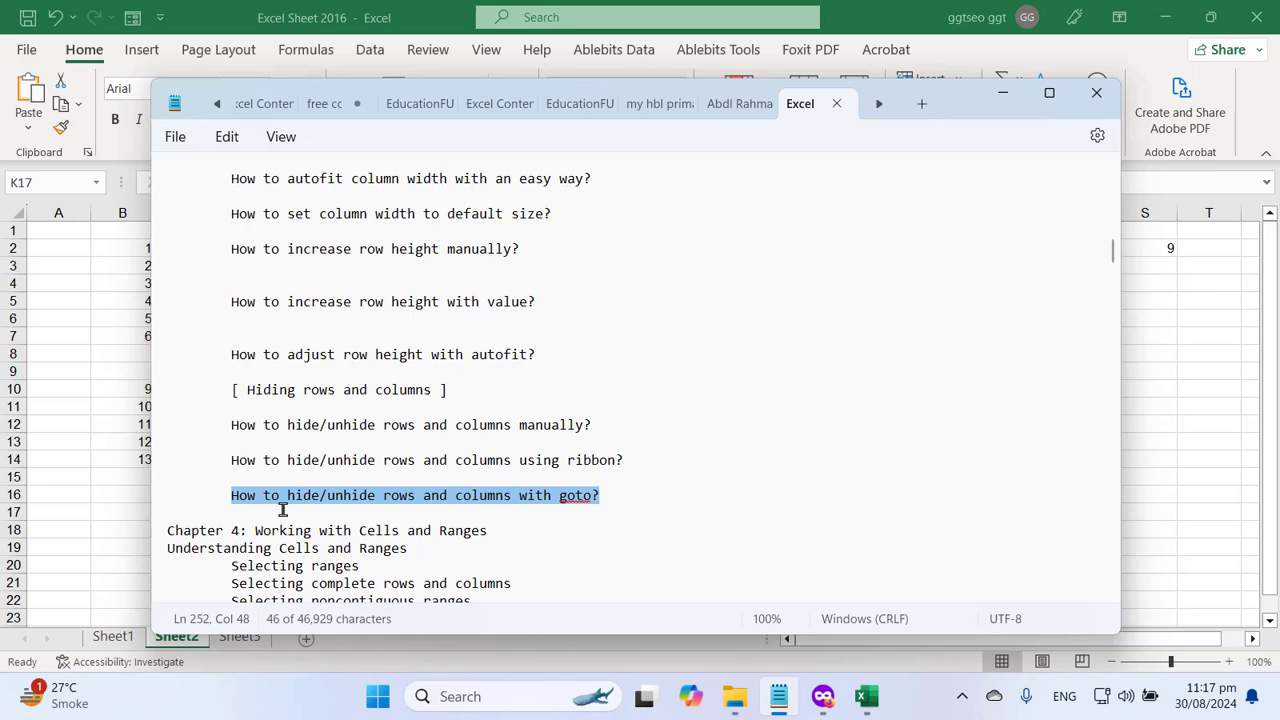
key("alt+Tab")
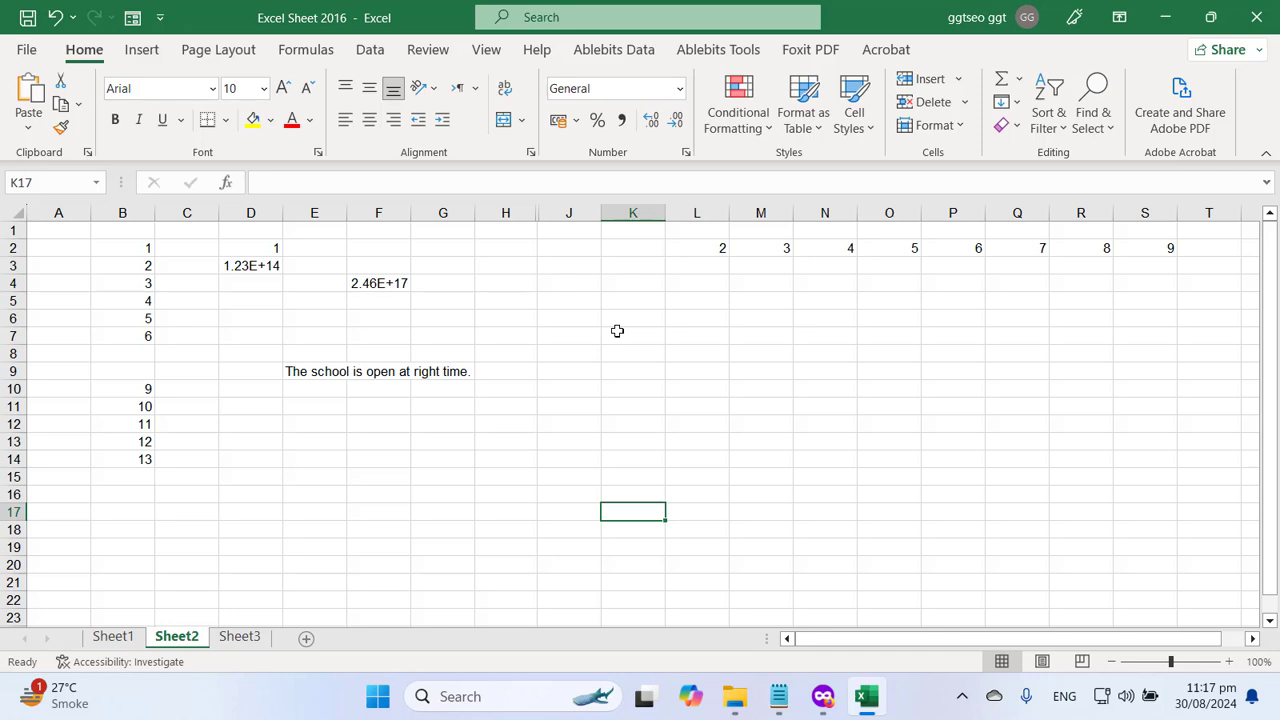
left_click(520, 448)
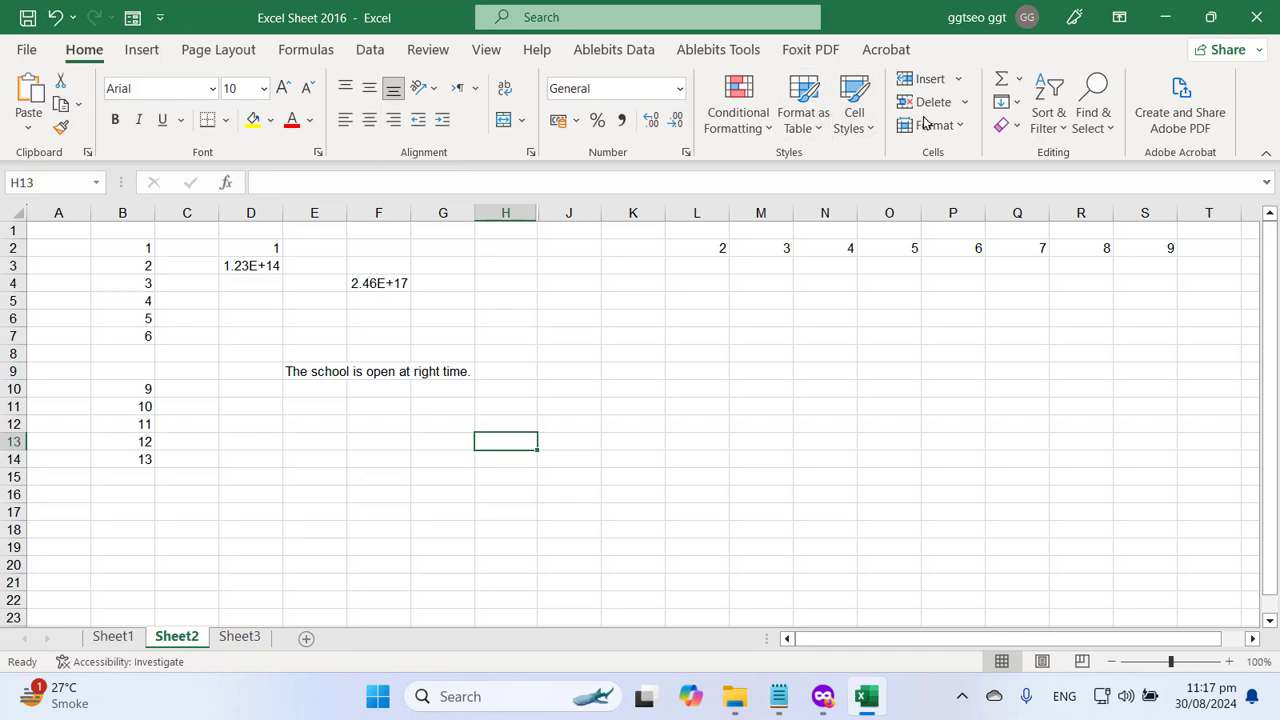
left_click(1106, 131)
left_click(1121, 157)
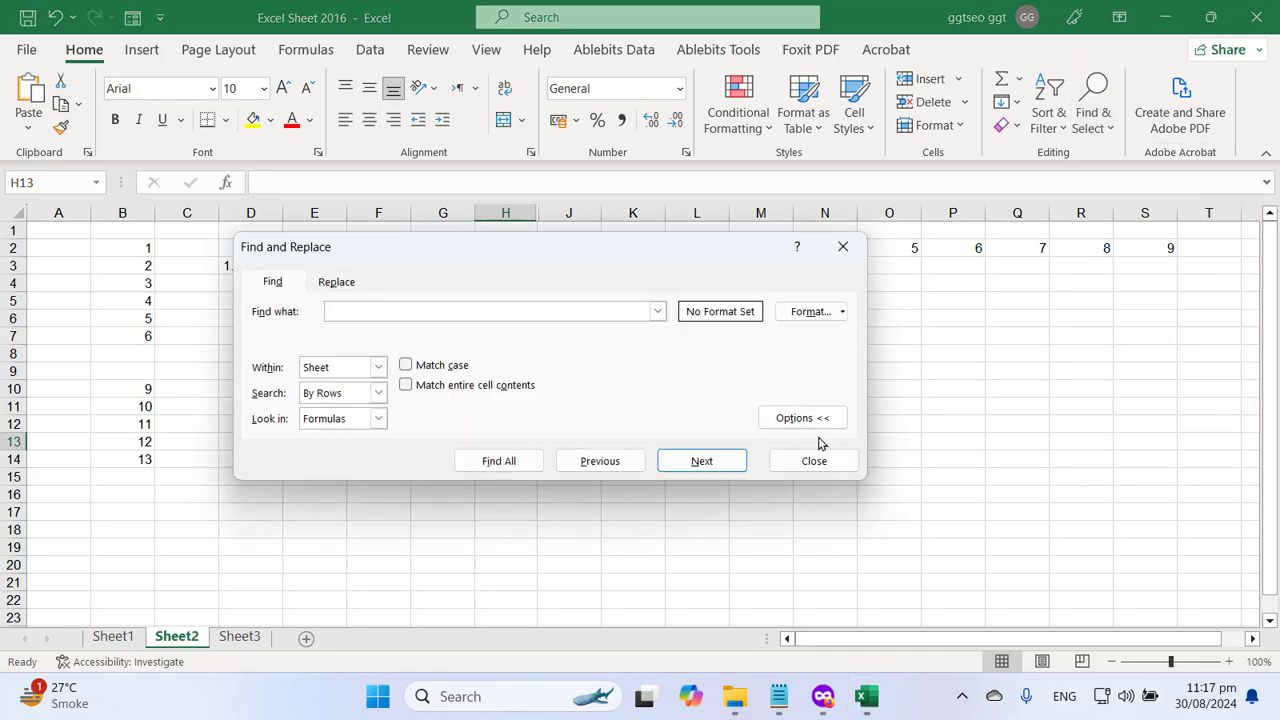
left_click(835, 462)
left_click(1106, 140)
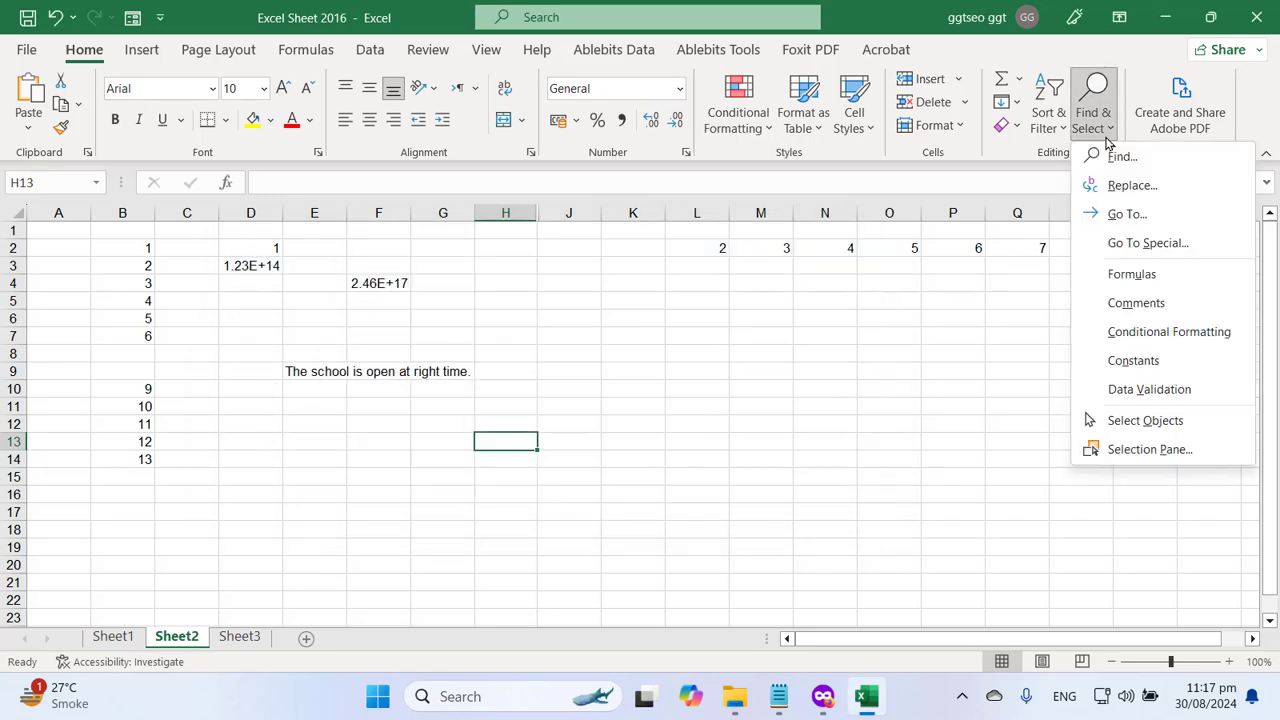
left_click(1157, 214)
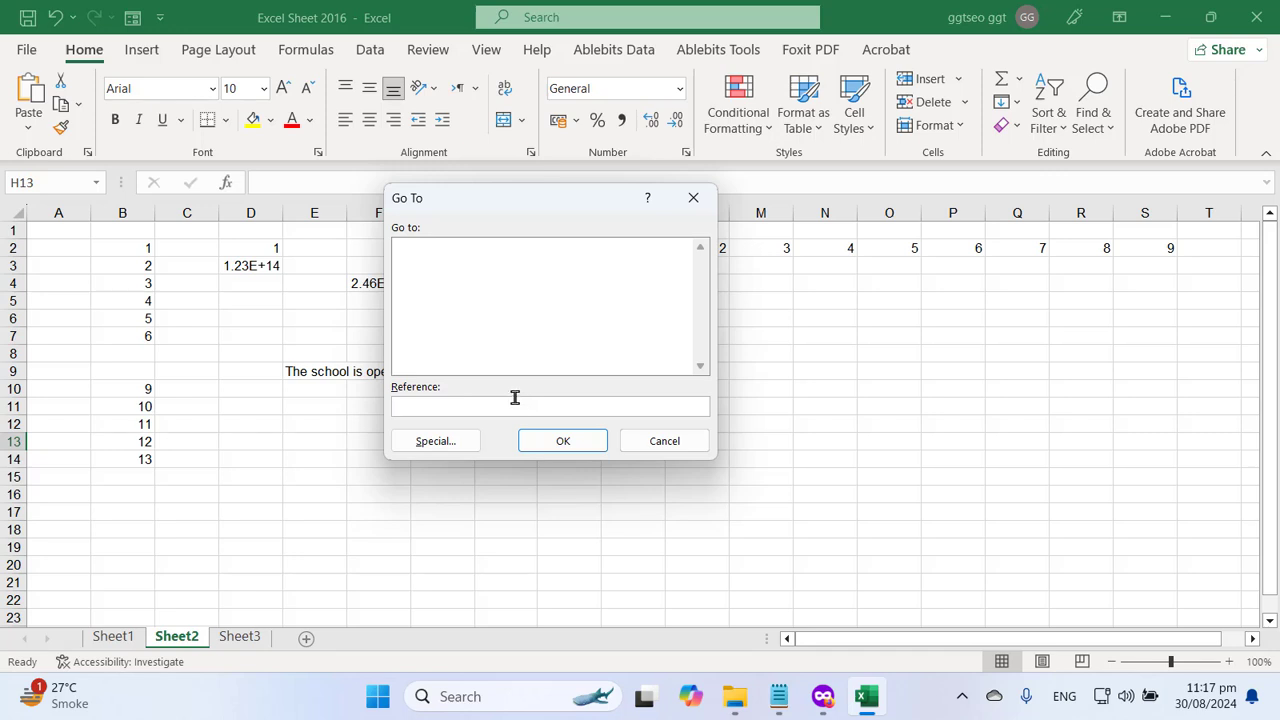
key("Escape")
left_click(137, 371)
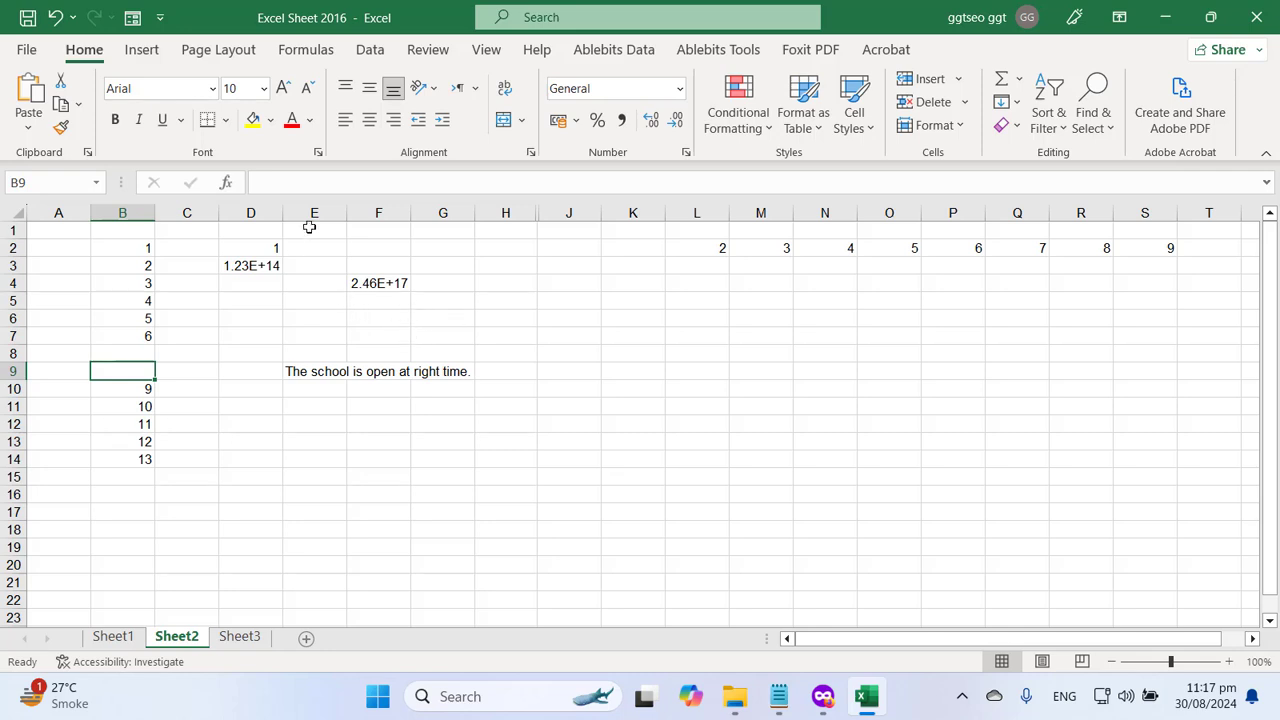
- Hide column E on Sheet2
left_click(370, 210)
left_click(320, 212)
right_click(322, 214)
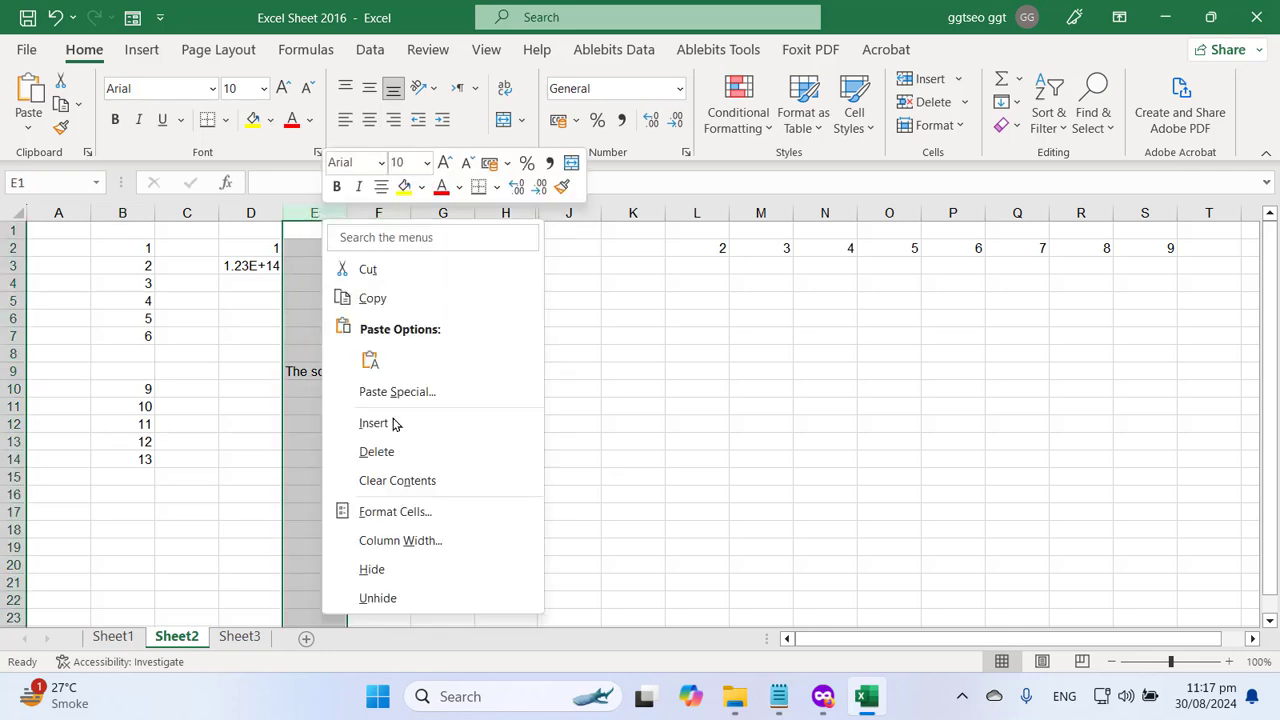
left_click(401, 568)
left_click(457, 420)
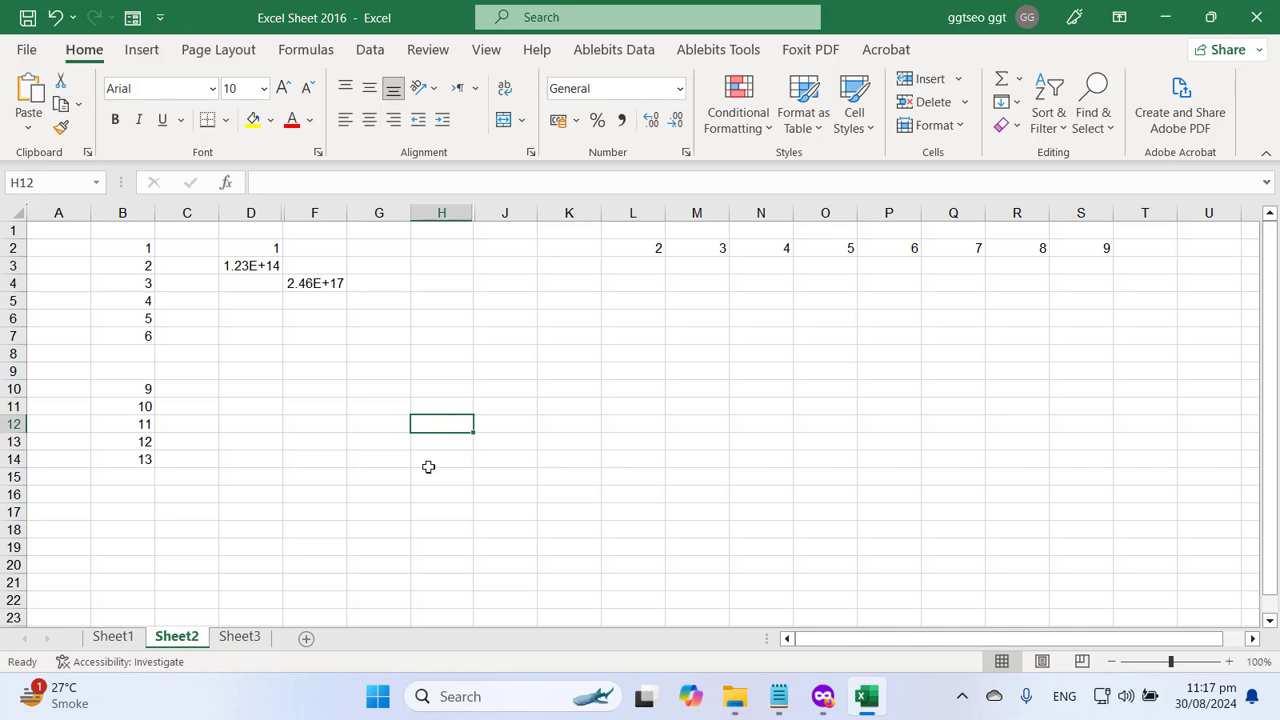
- Use Go To to reach cell E1 in the hidden column, and step between the neighbouring cells in columns D and F
left_click(64, 268)
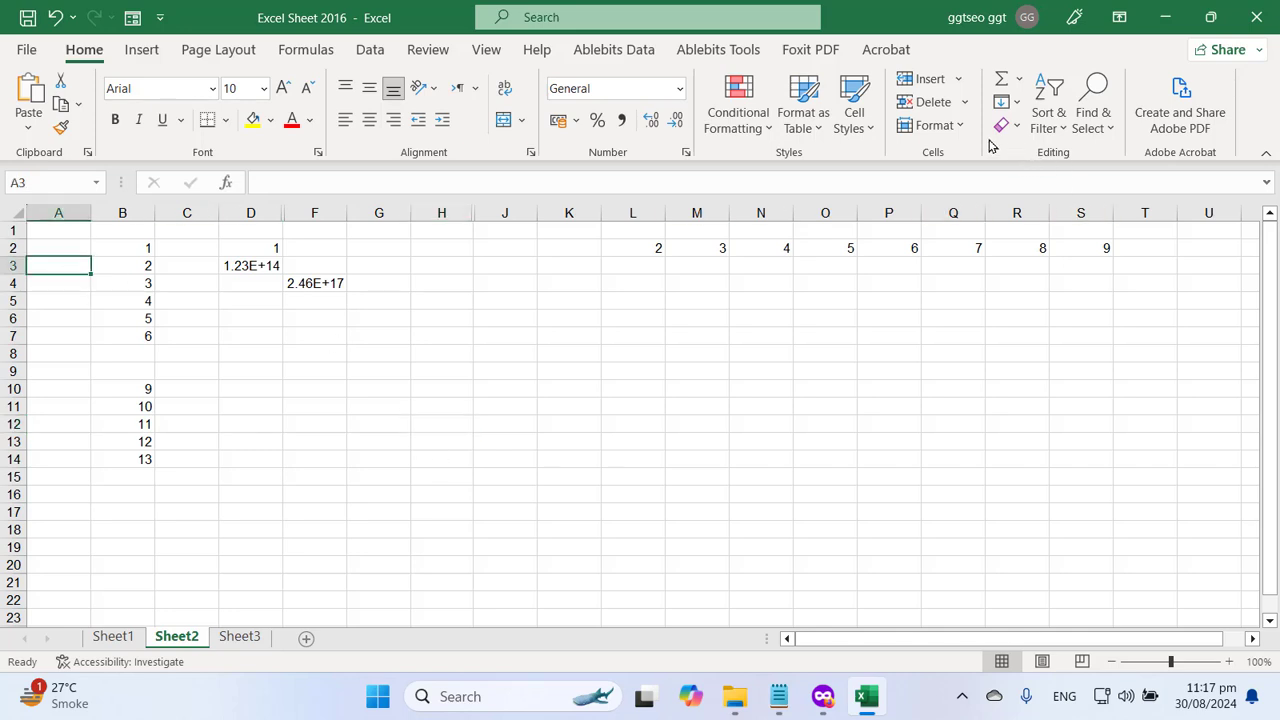
left_click(1094, 115)
left_click(1100, 212)
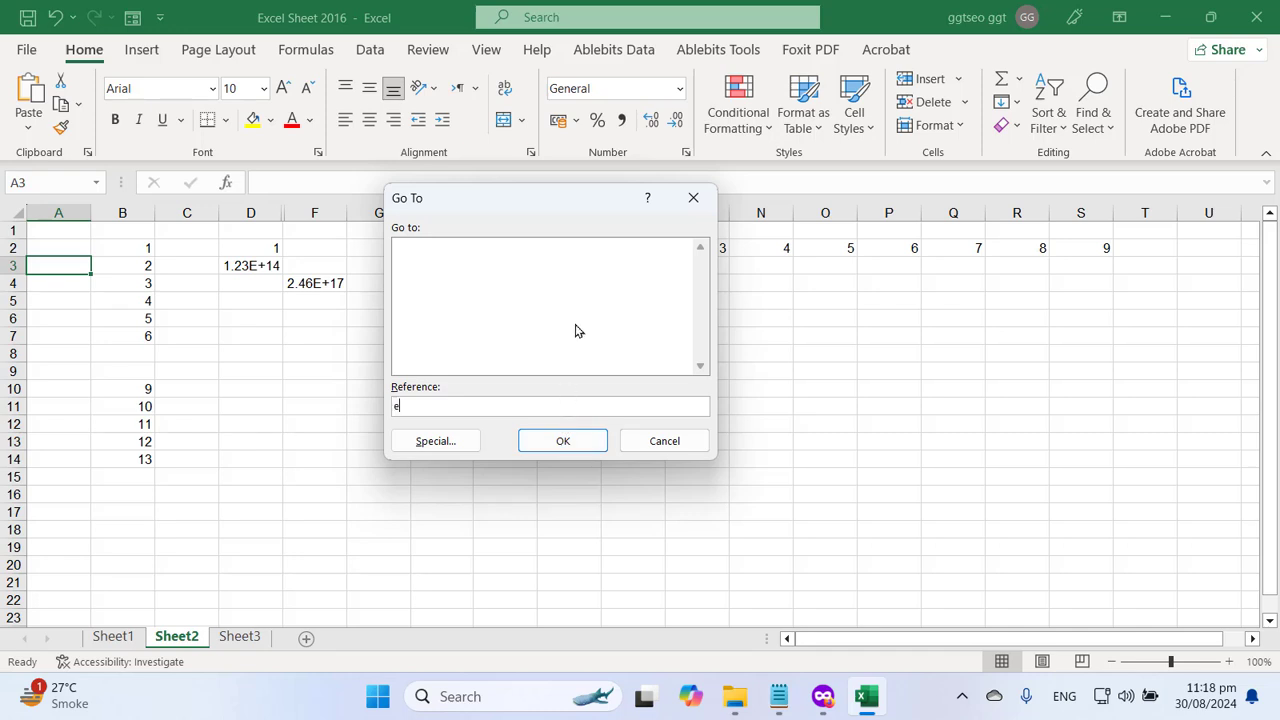
type("e1")
left_click(543, 449)
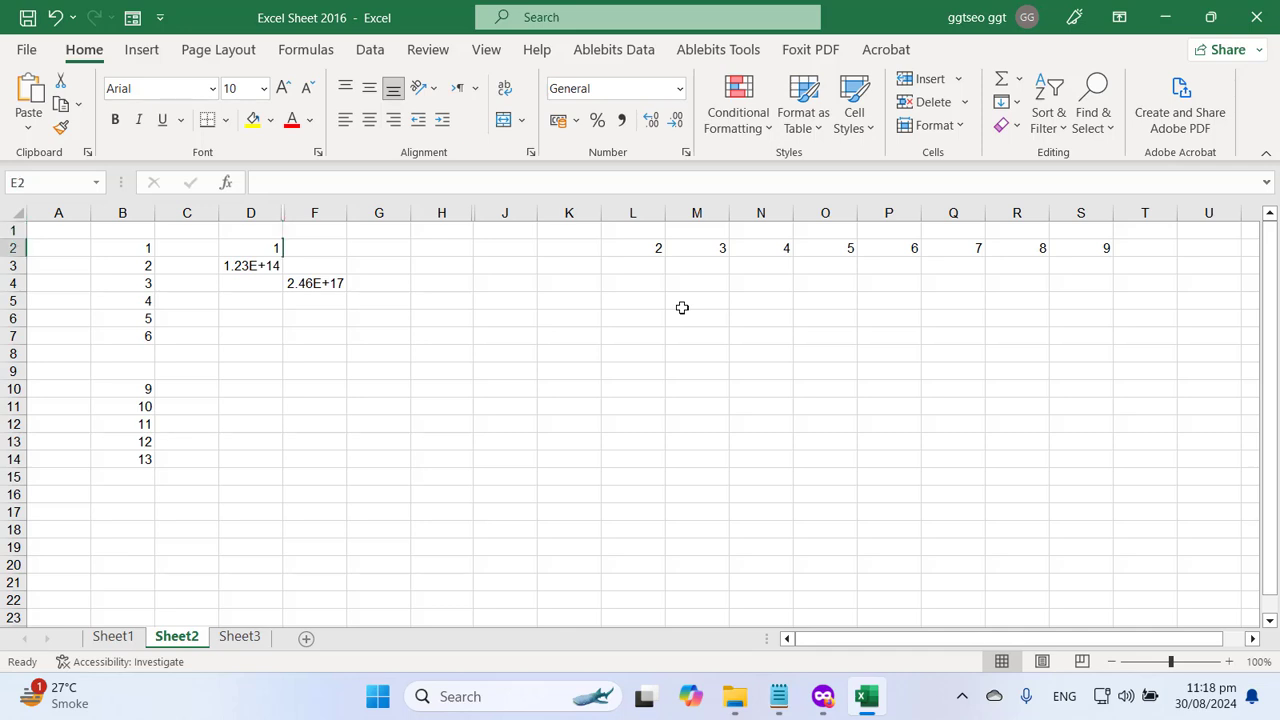
key("Right")
key("Left")
key("Right")
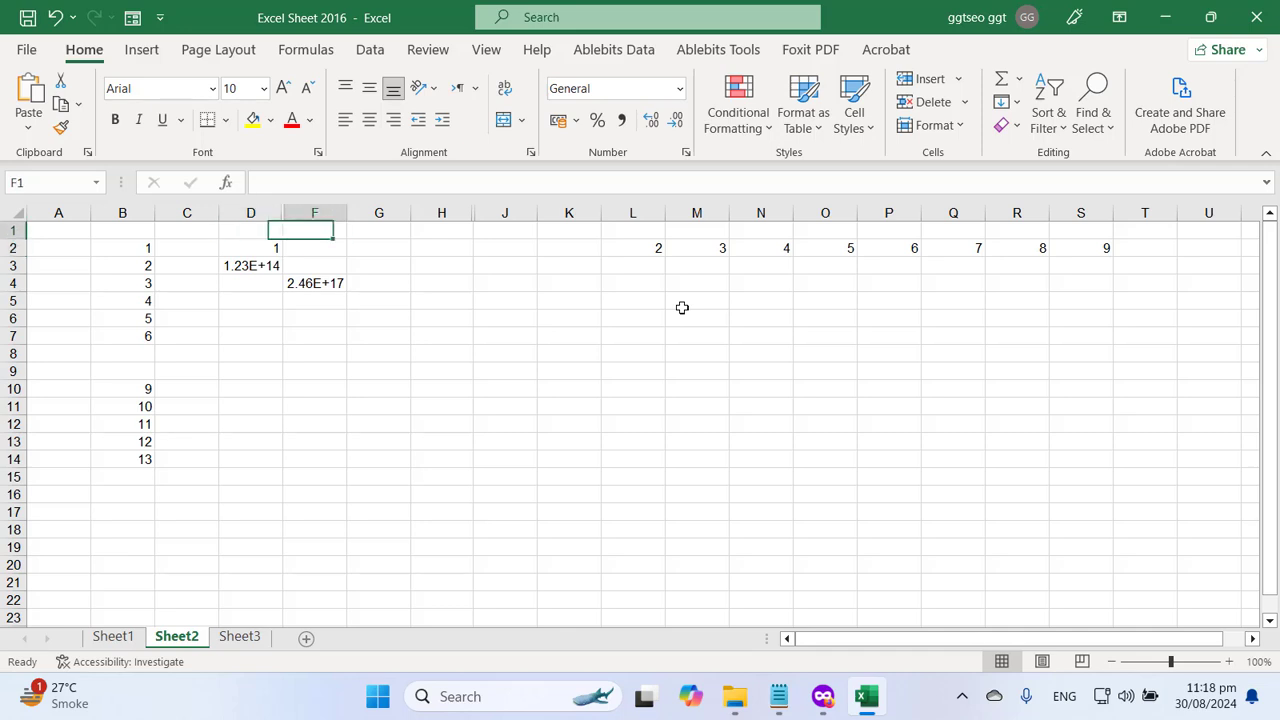
key("Left")
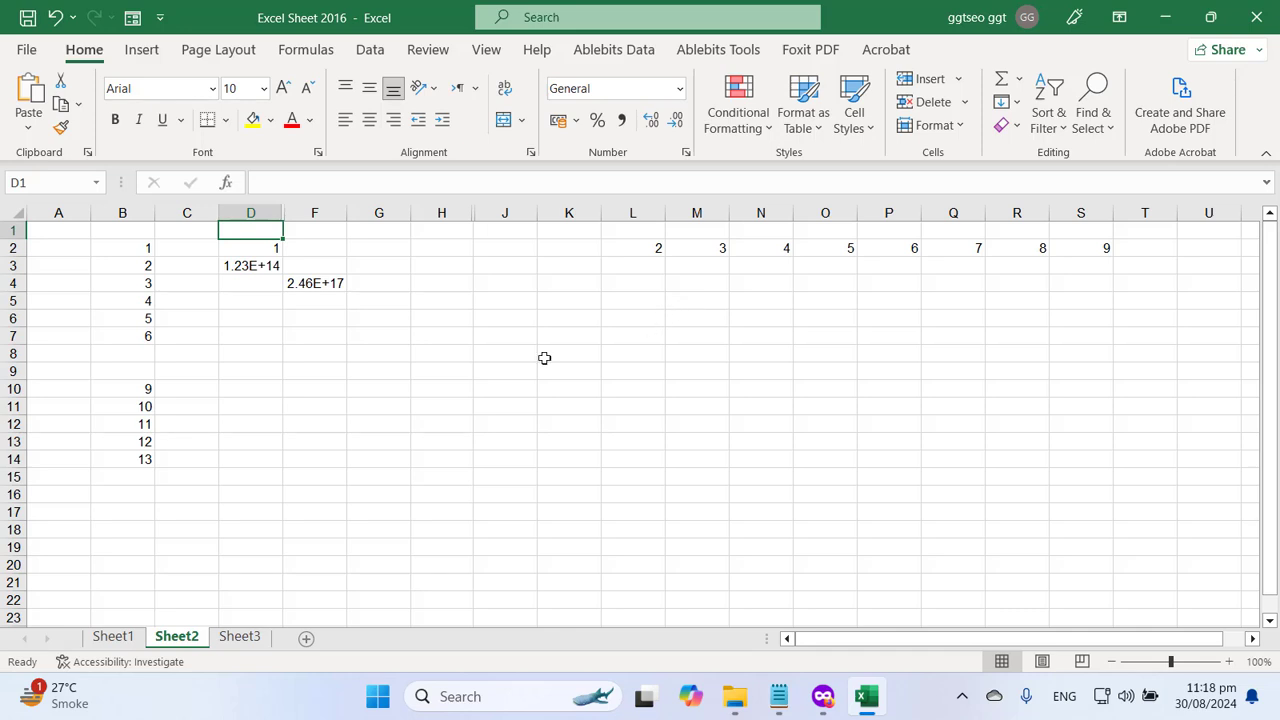
- Use Go To to select the hidden cell E1, and unhide its column with the Unhide Columns command
left_click(111, 283)
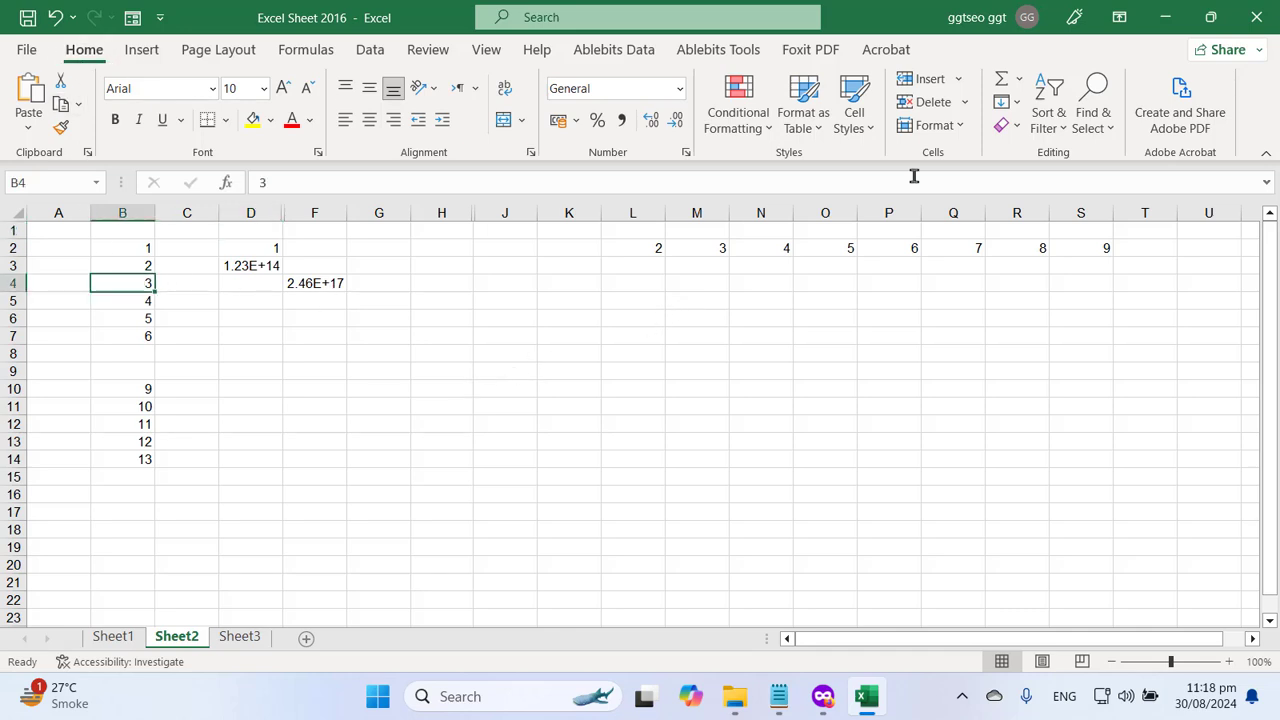
left_click(1093, 110)
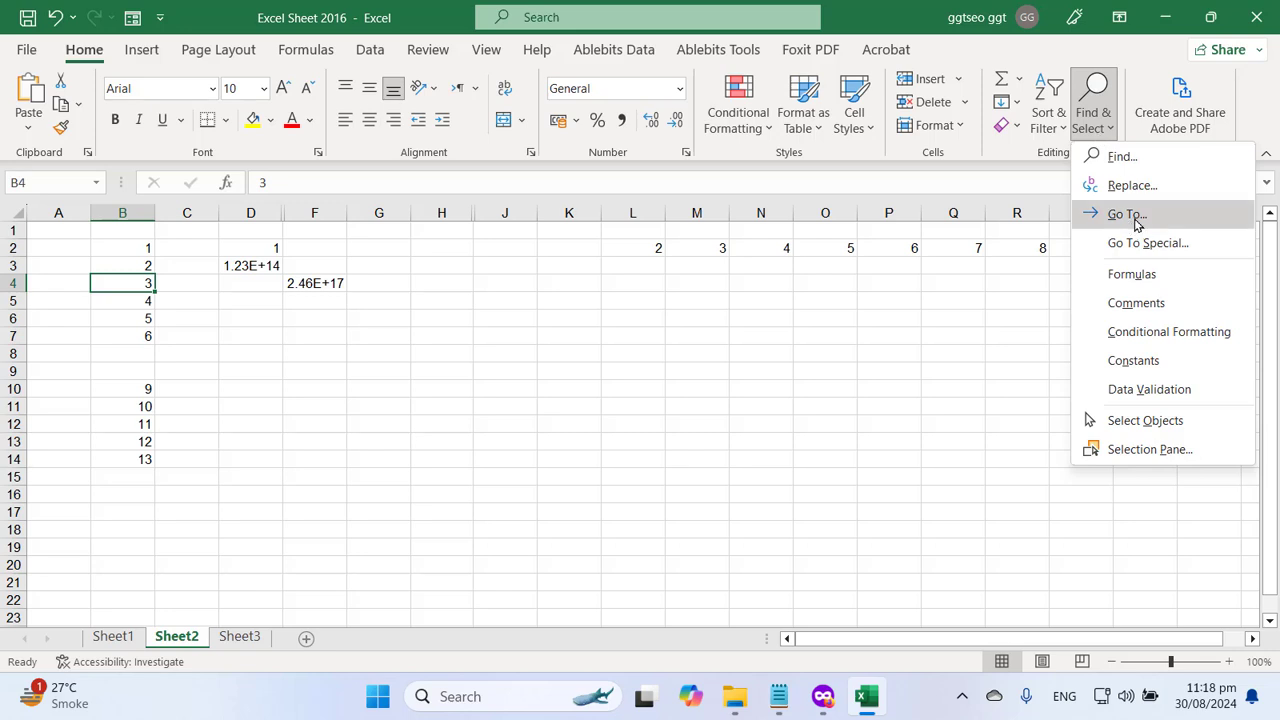
left_click(1125, 211)
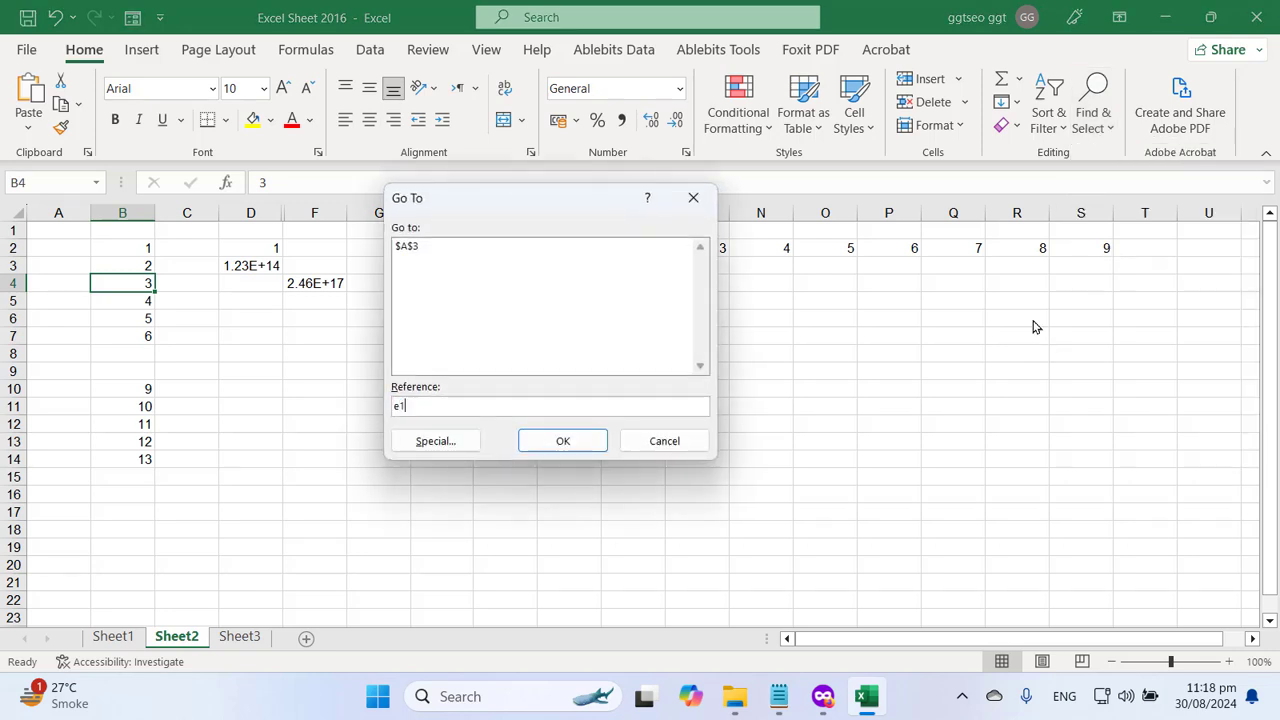
key("Return")
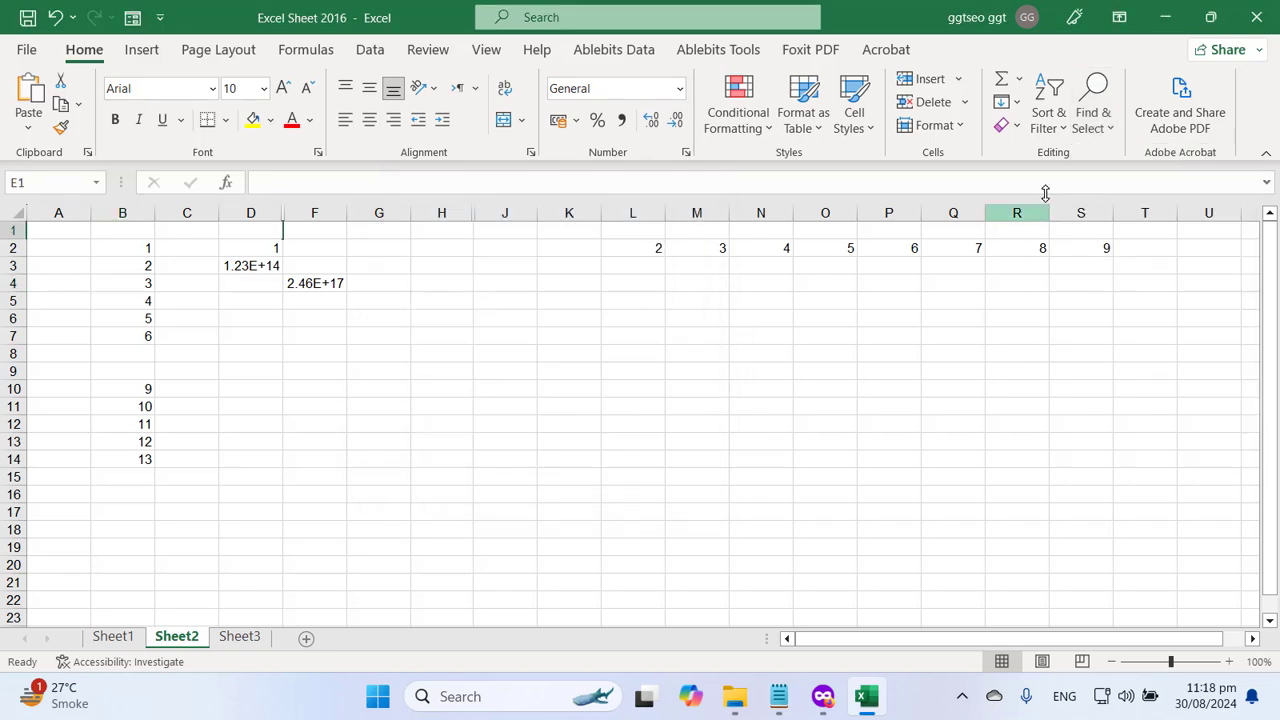
left_click(959, 128)
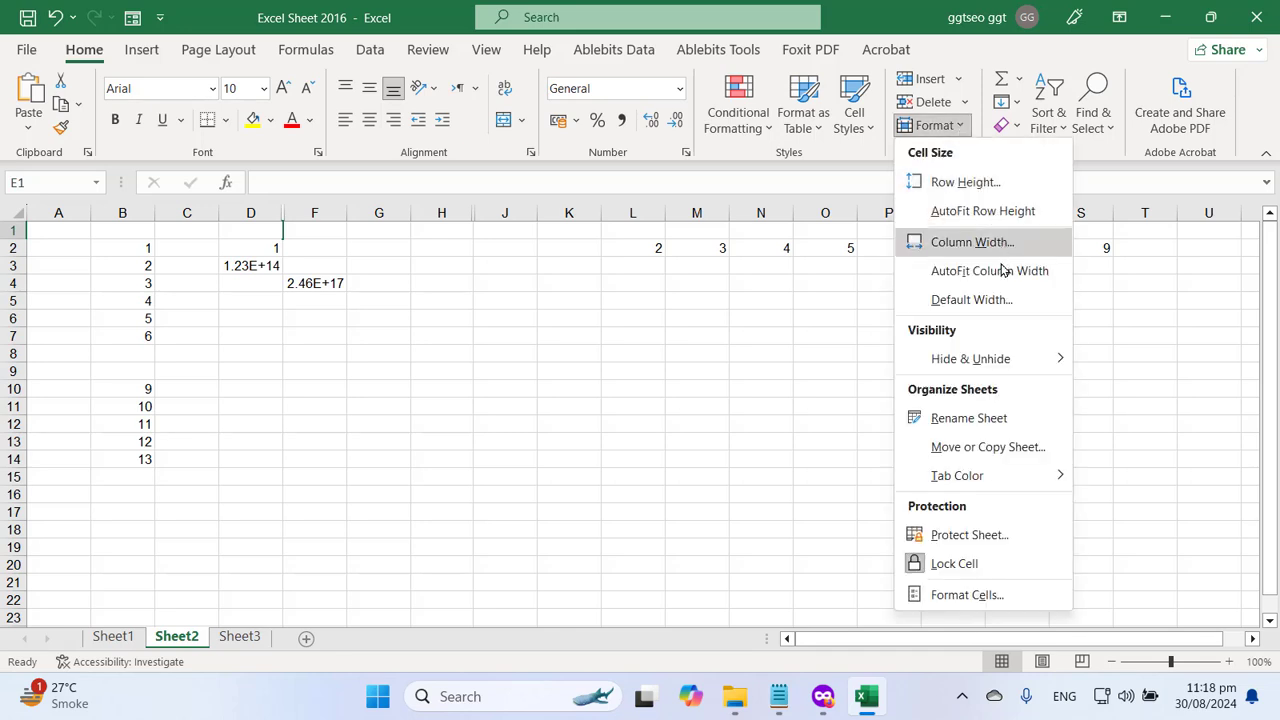
mouse_move(1012, 371)
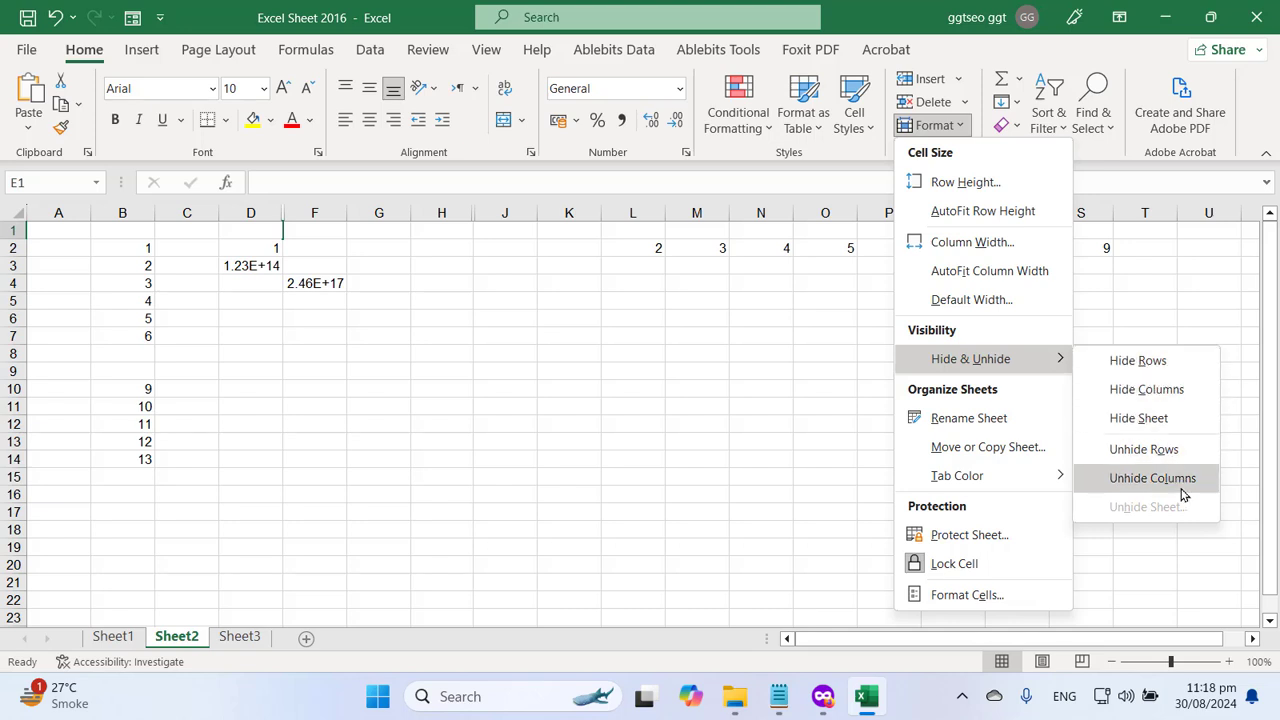
left_click(1183, 492)
left_click(566, 438)
left_click(318, 252)
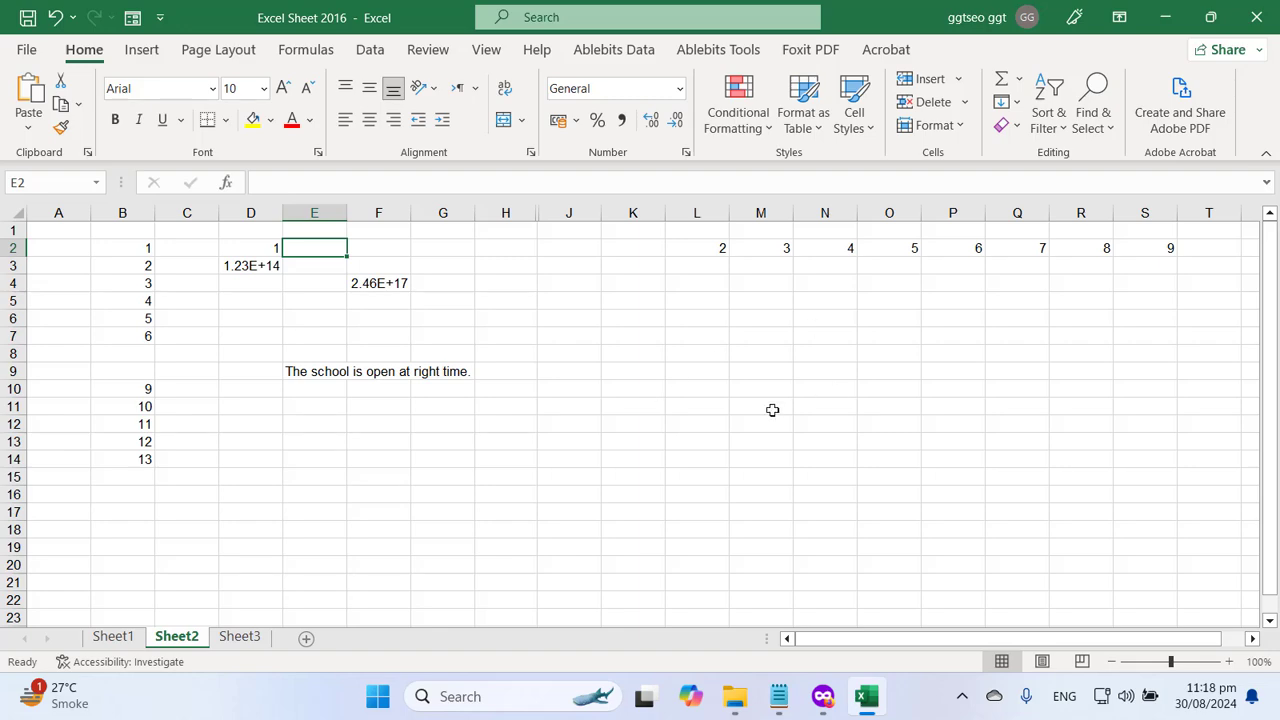
left_click(452, 336)
left_click(314, 286)
- Switch to the Notepad question list and review the questions around the section on hiding rows and columns
left_click(785, 710)
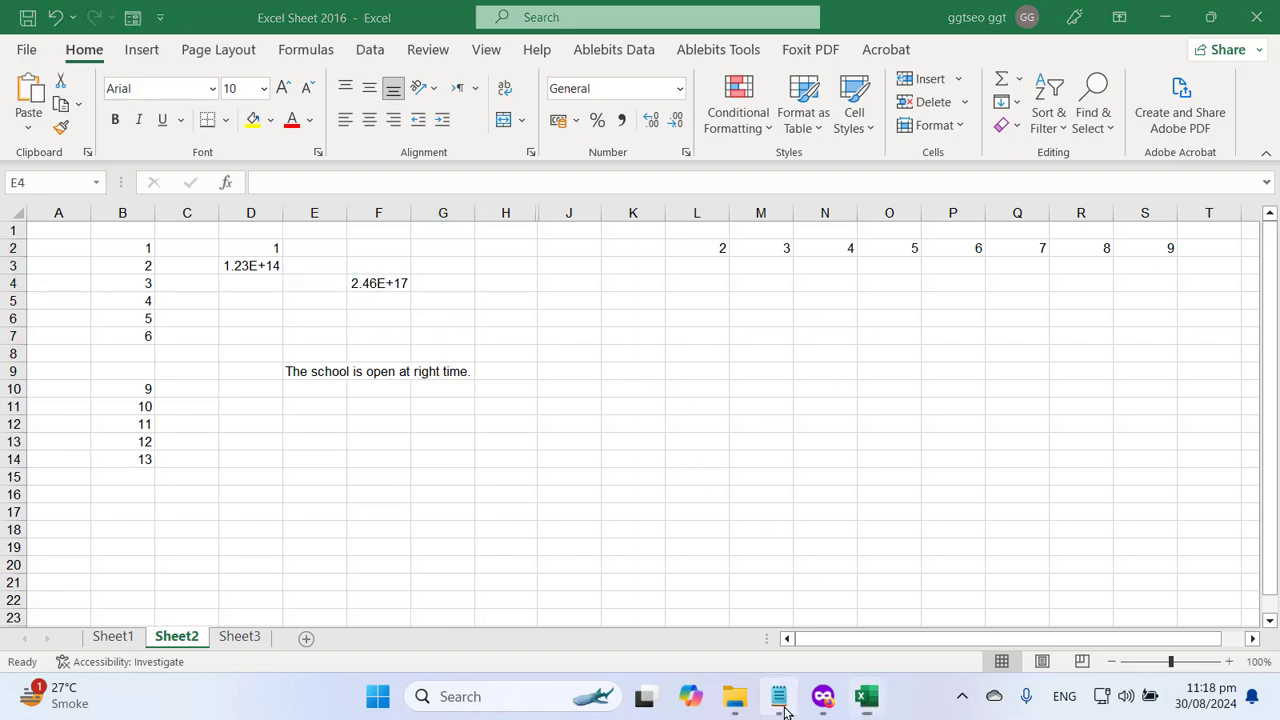
scroll(579, 538, "down", 1)
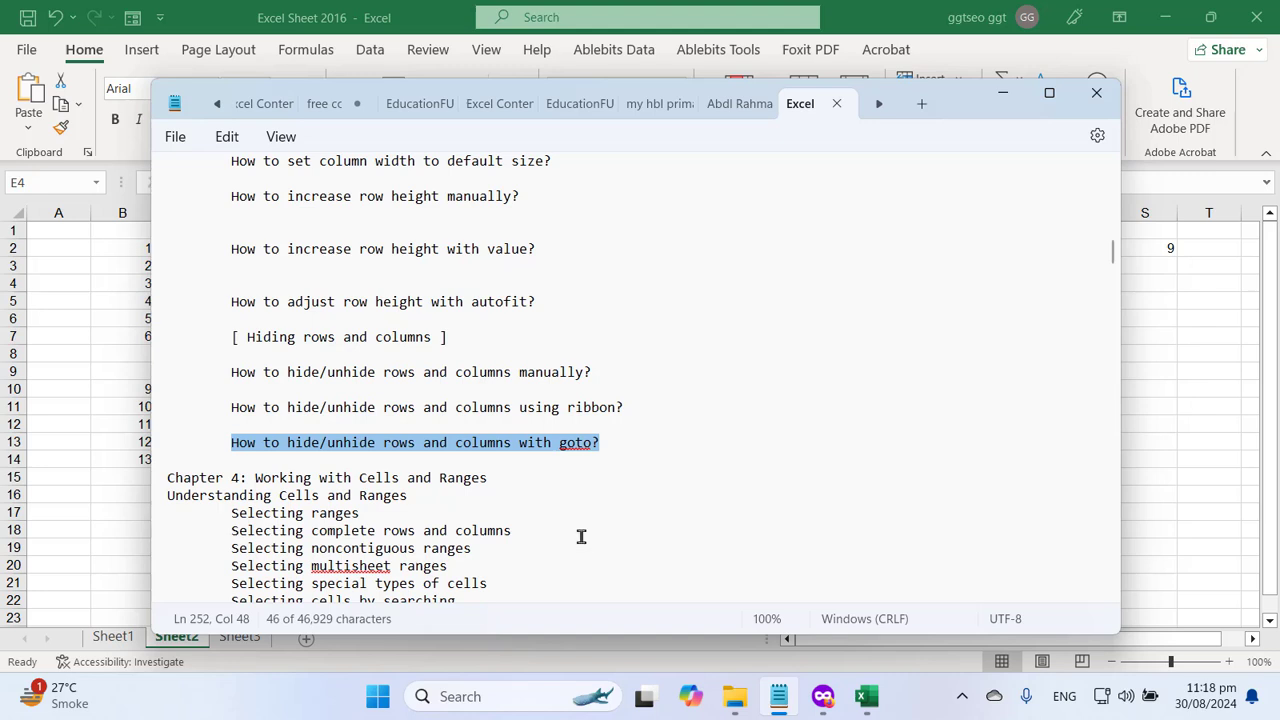
scroll(581, 537, "up", 1)
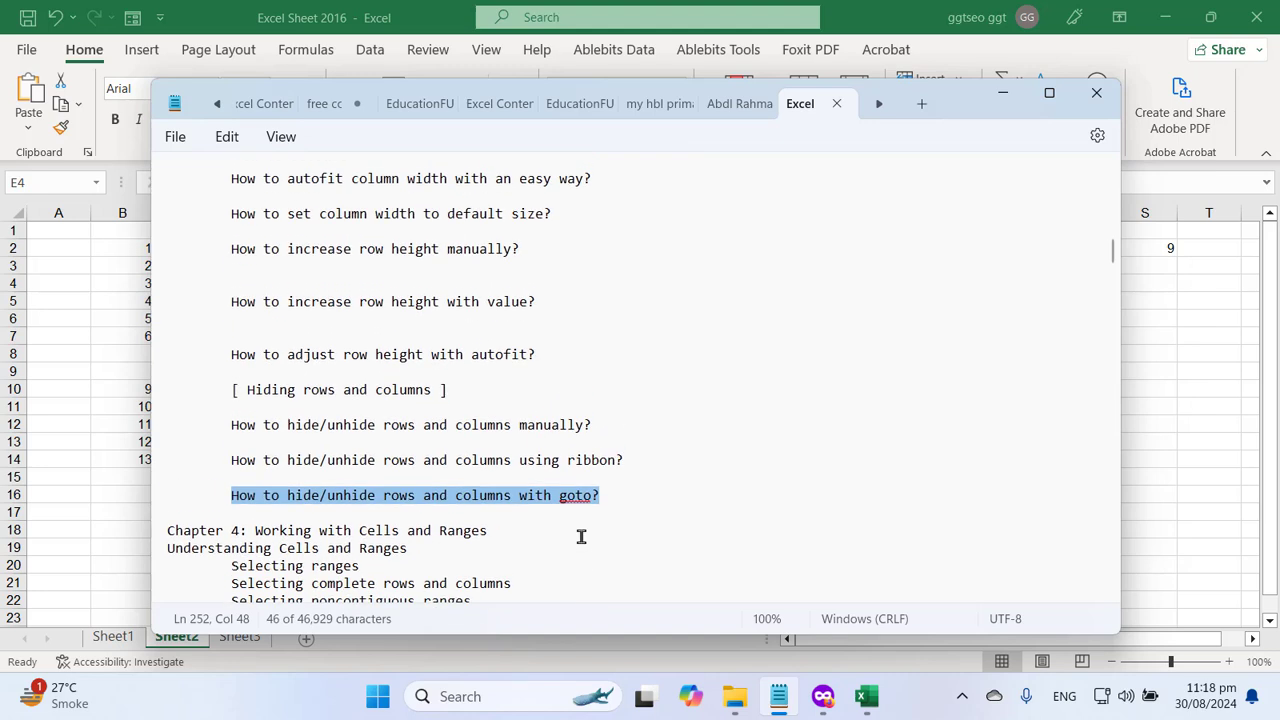